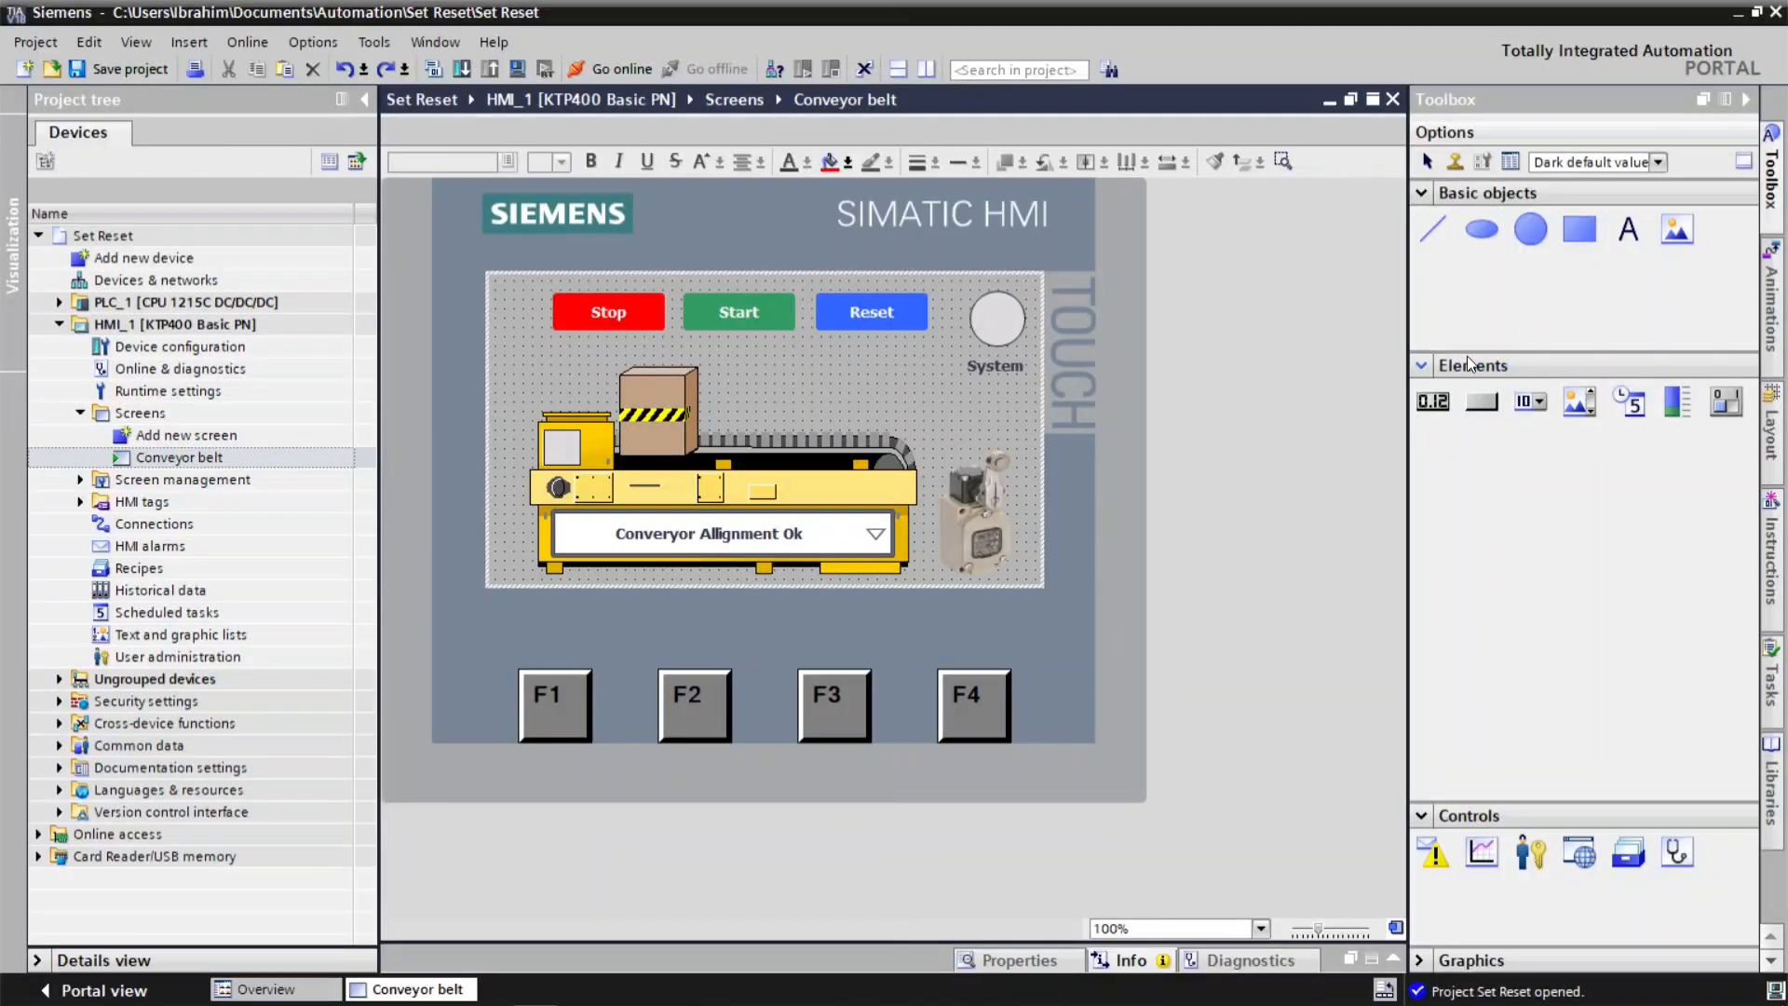
# Add a new screen to HMI_1 and rename it Home.
pyautogui.click(195, 435)
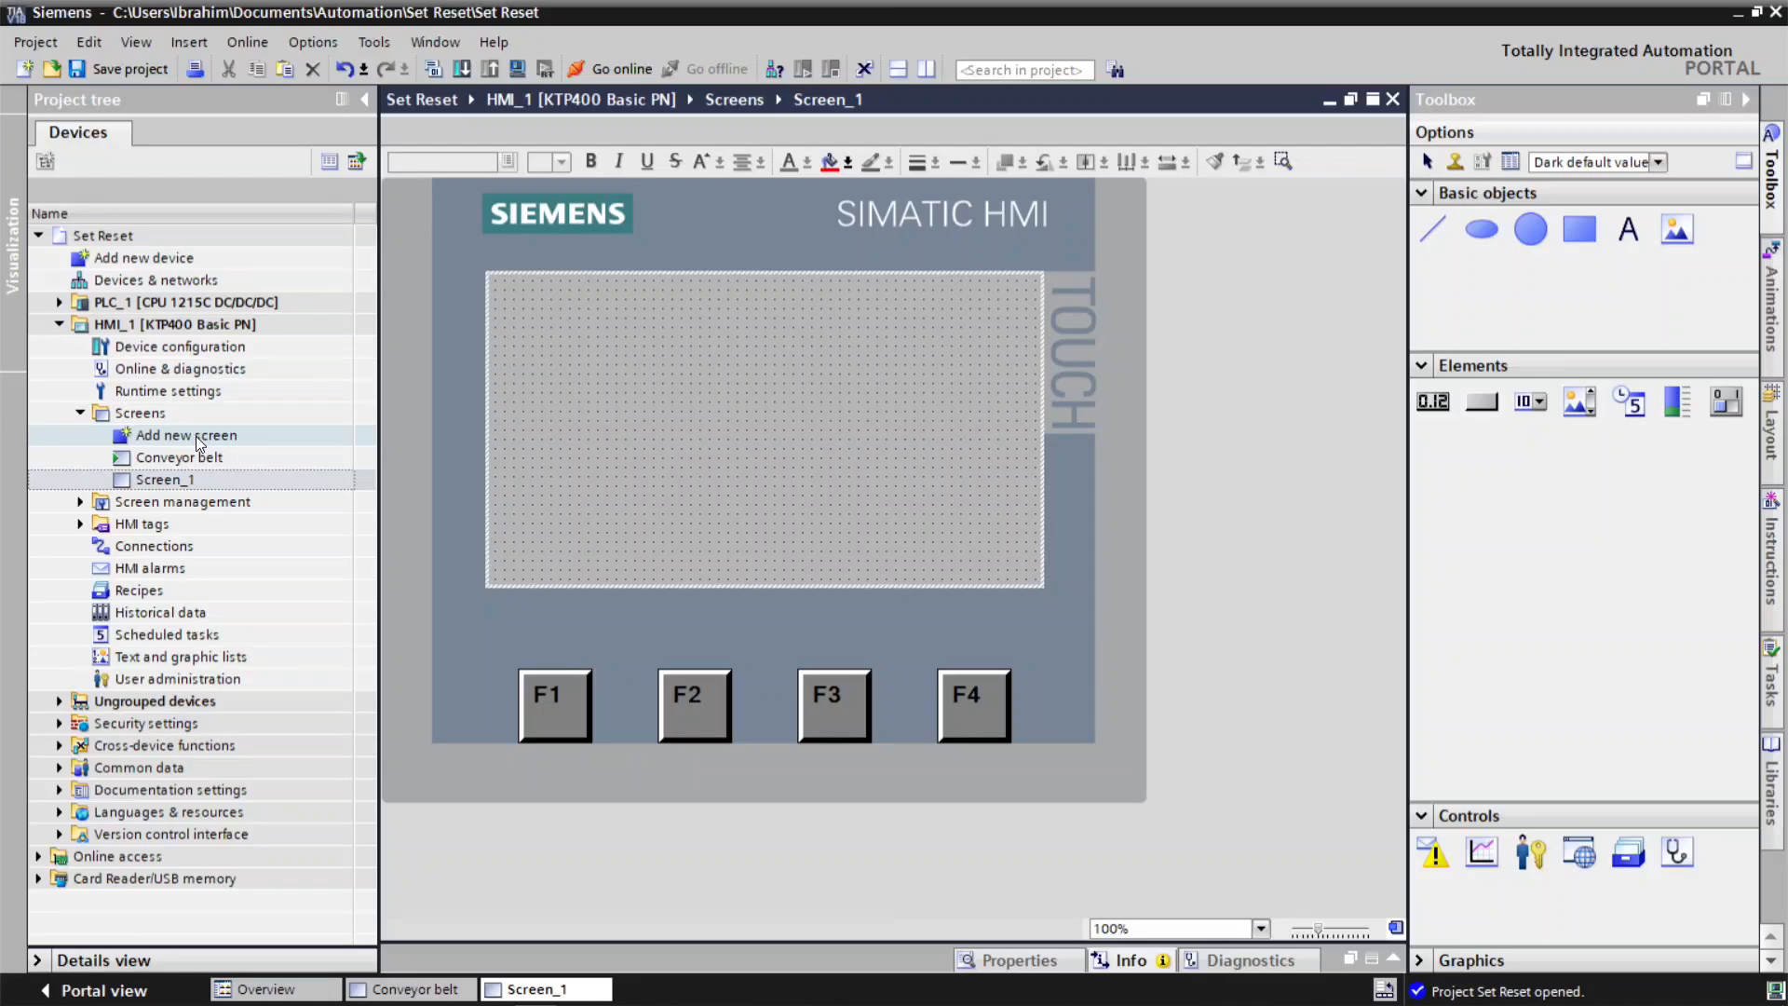
pyautogui.click(188, 458)
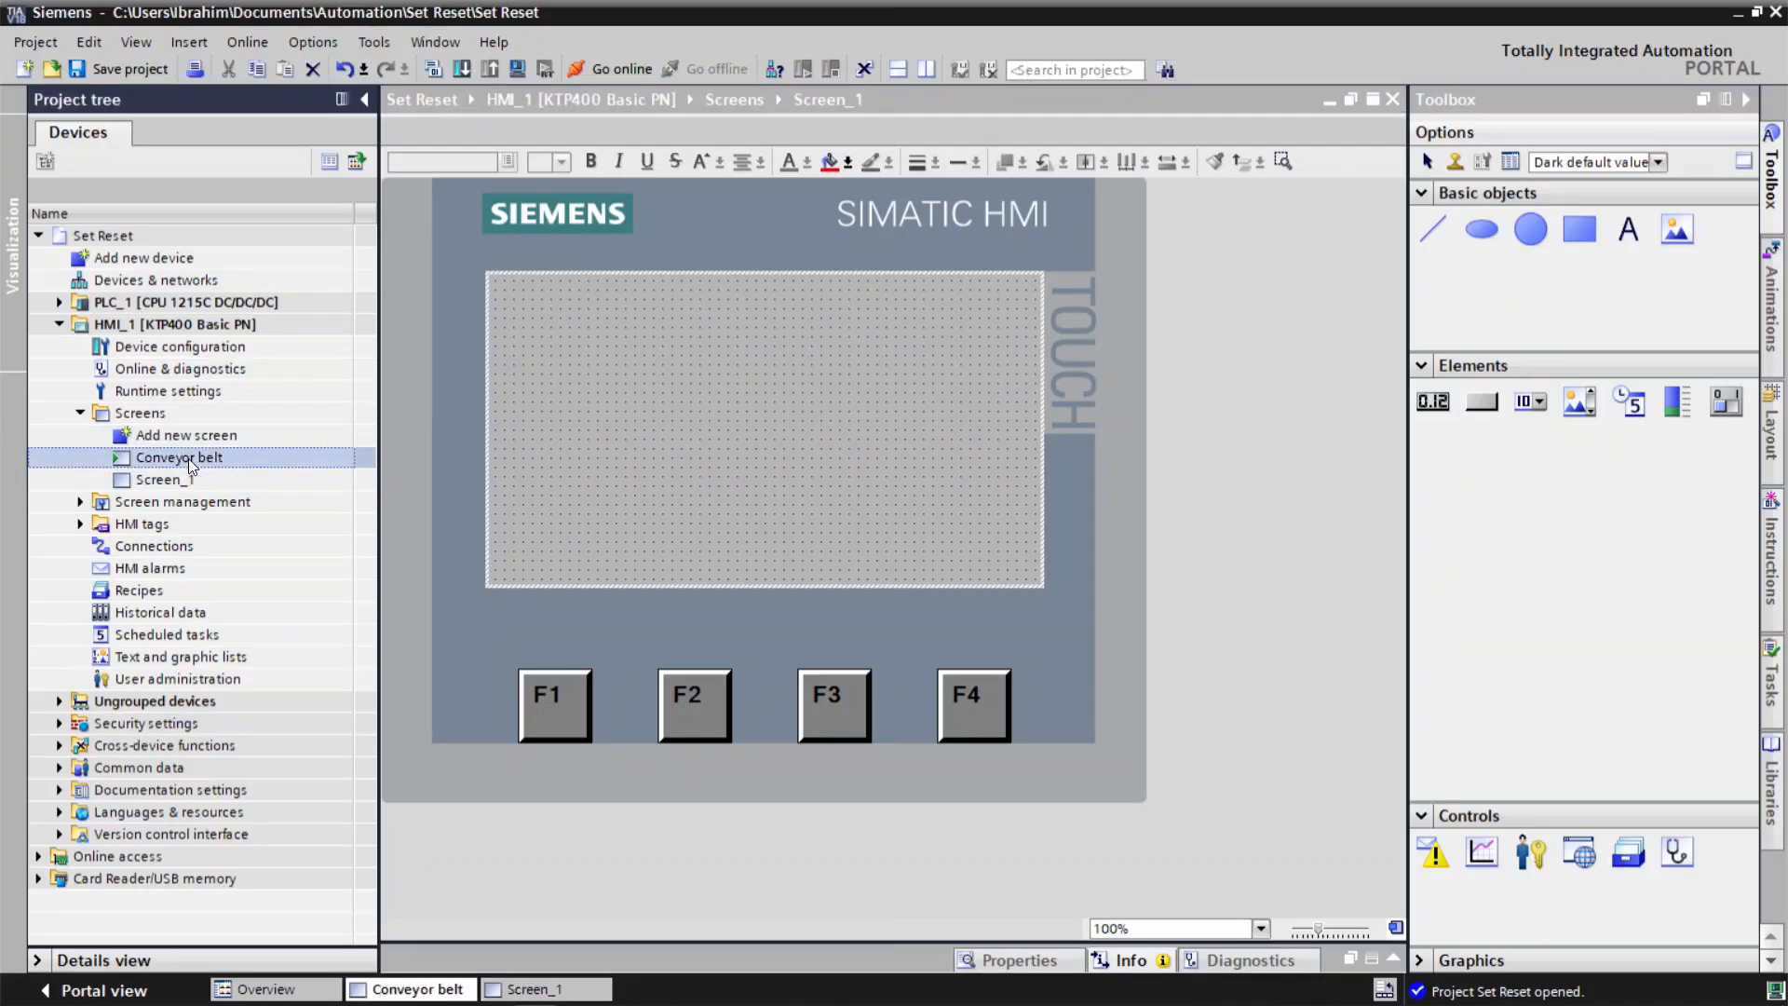
pyautogui.click(190, 477)
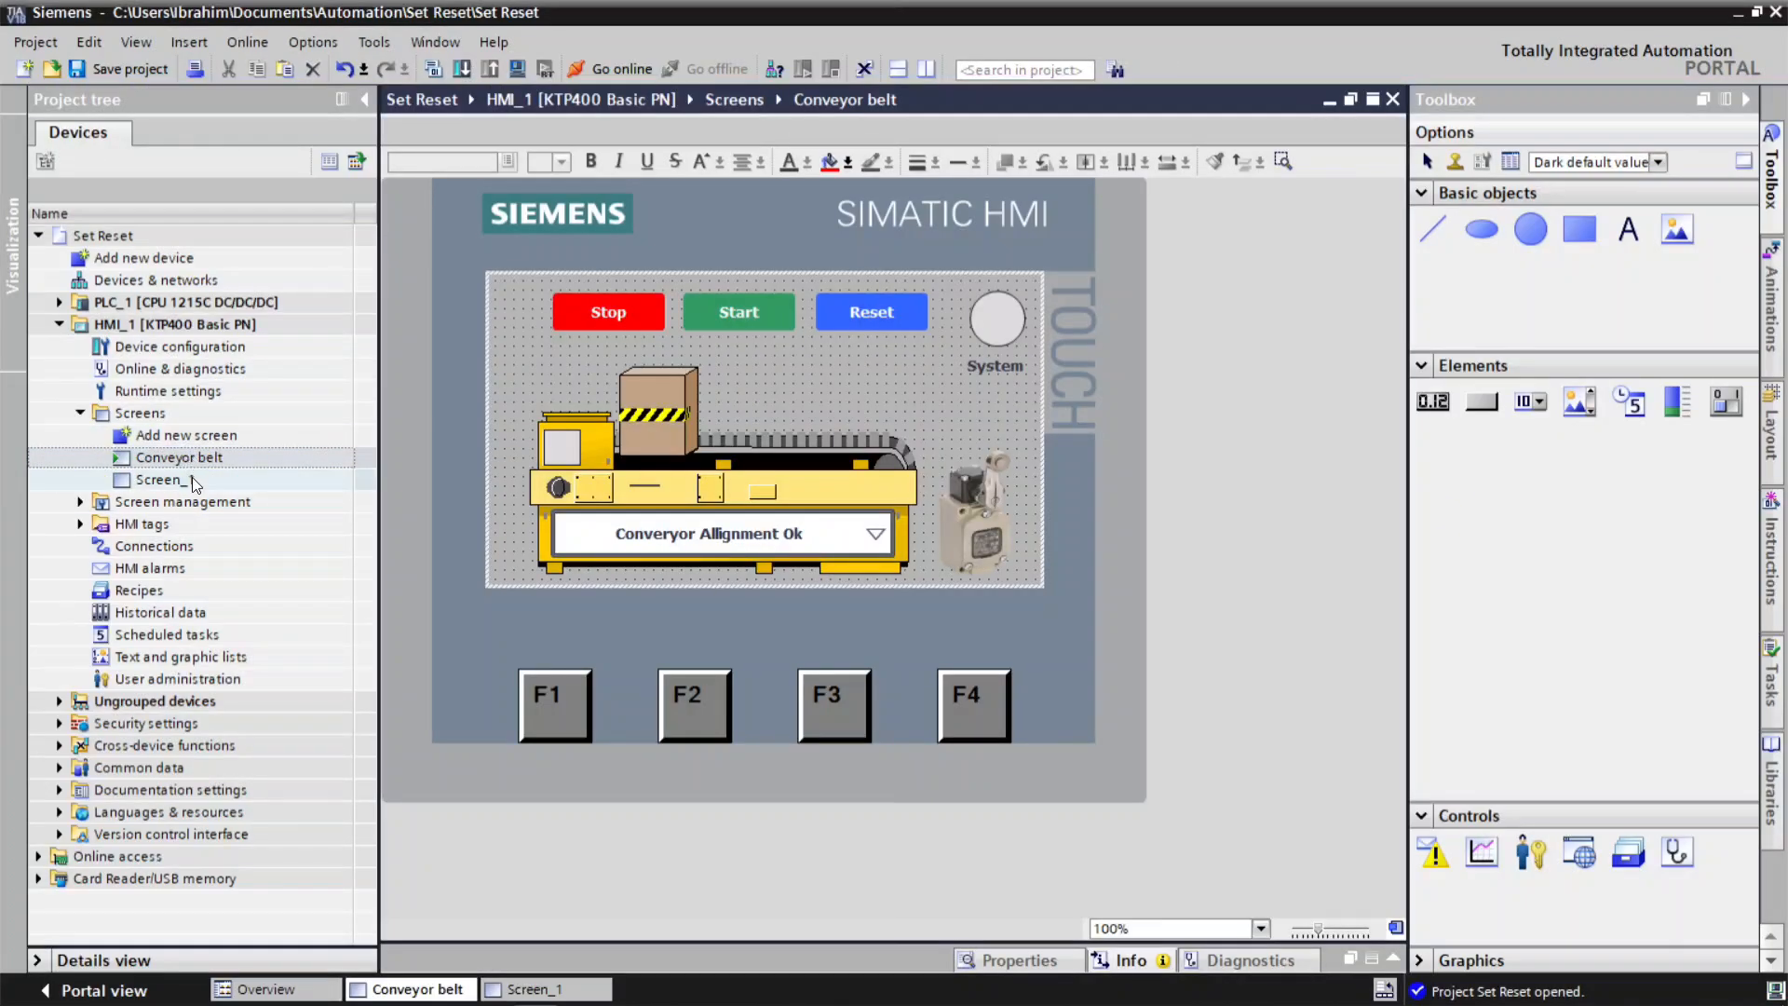
pyautogui.rightClick(188, 477)
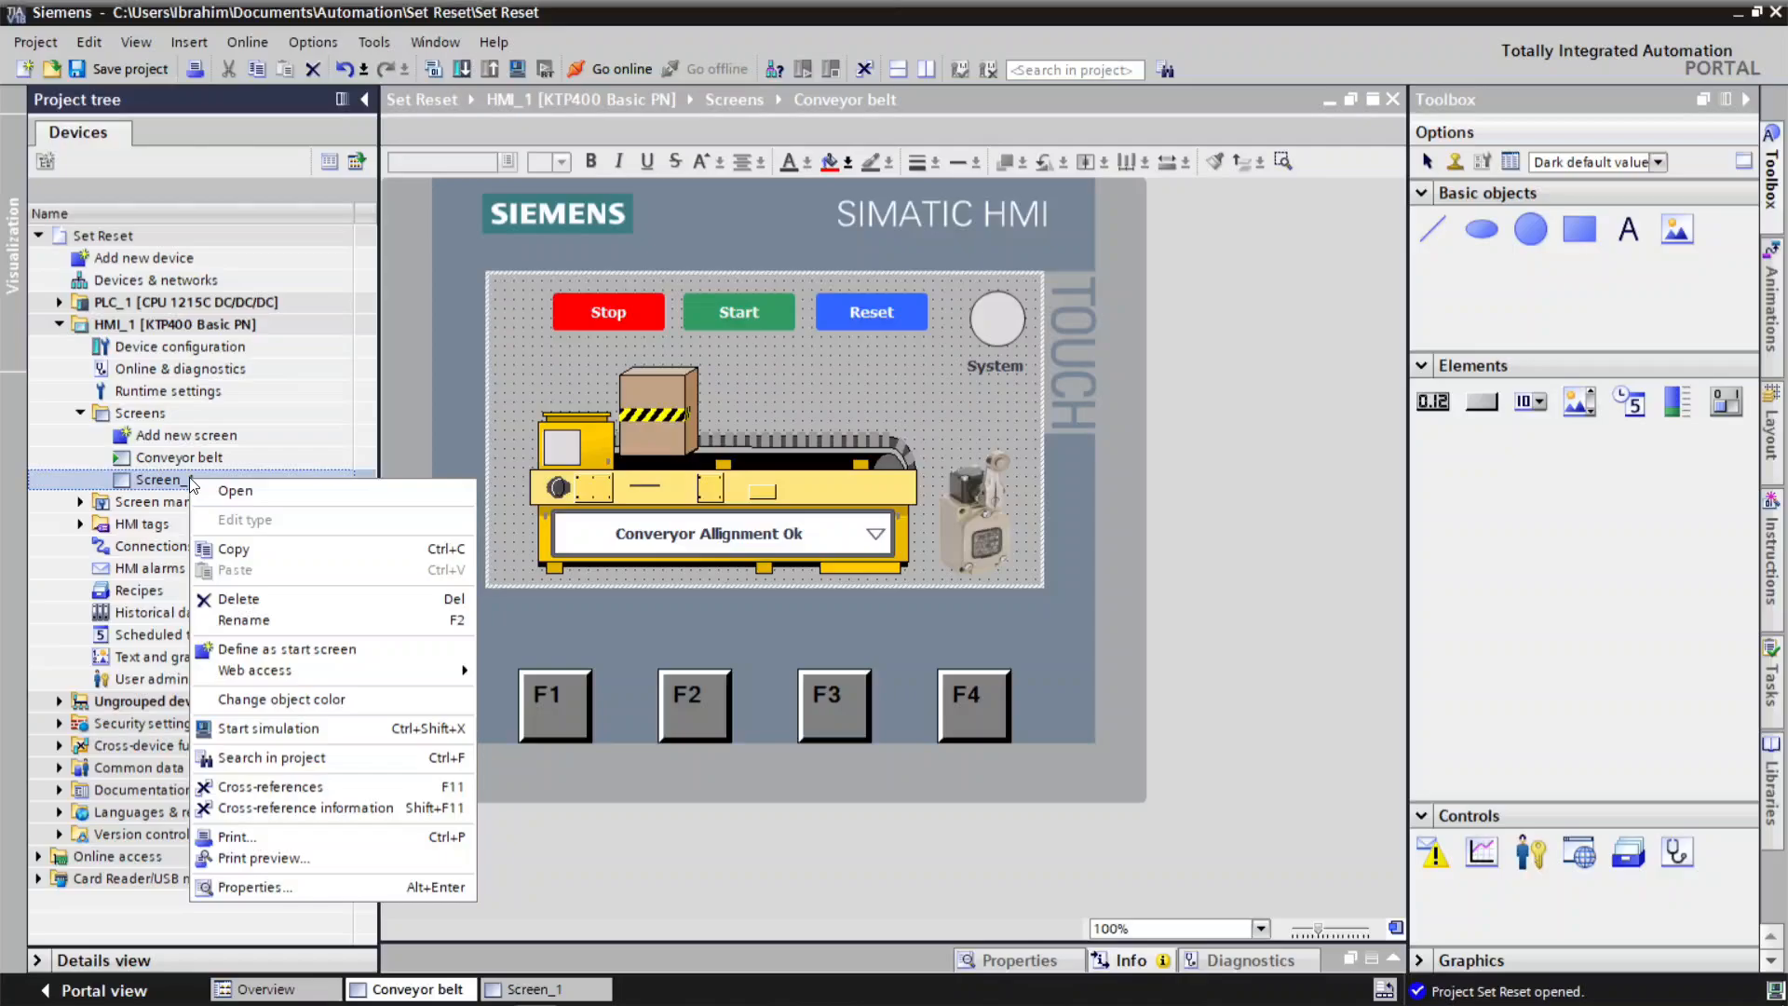
pyautogui.click(260, 629)
pyautogui.write('Home')
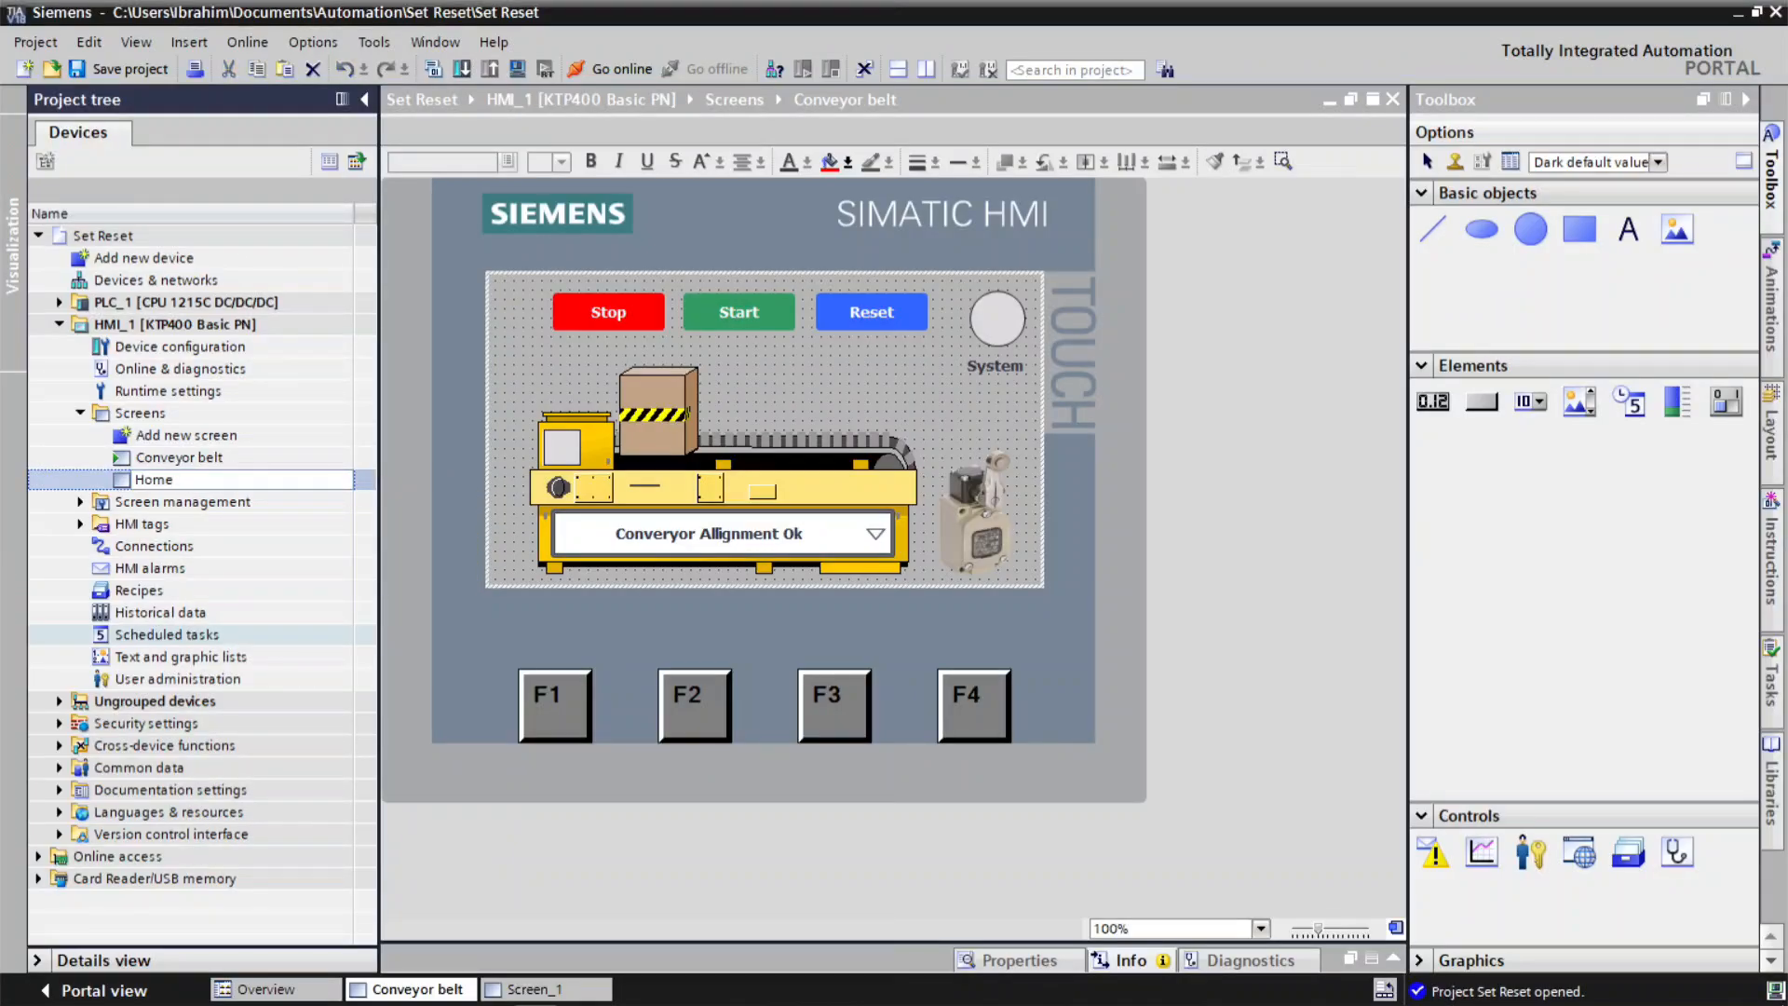
pyautogui.press('Return')
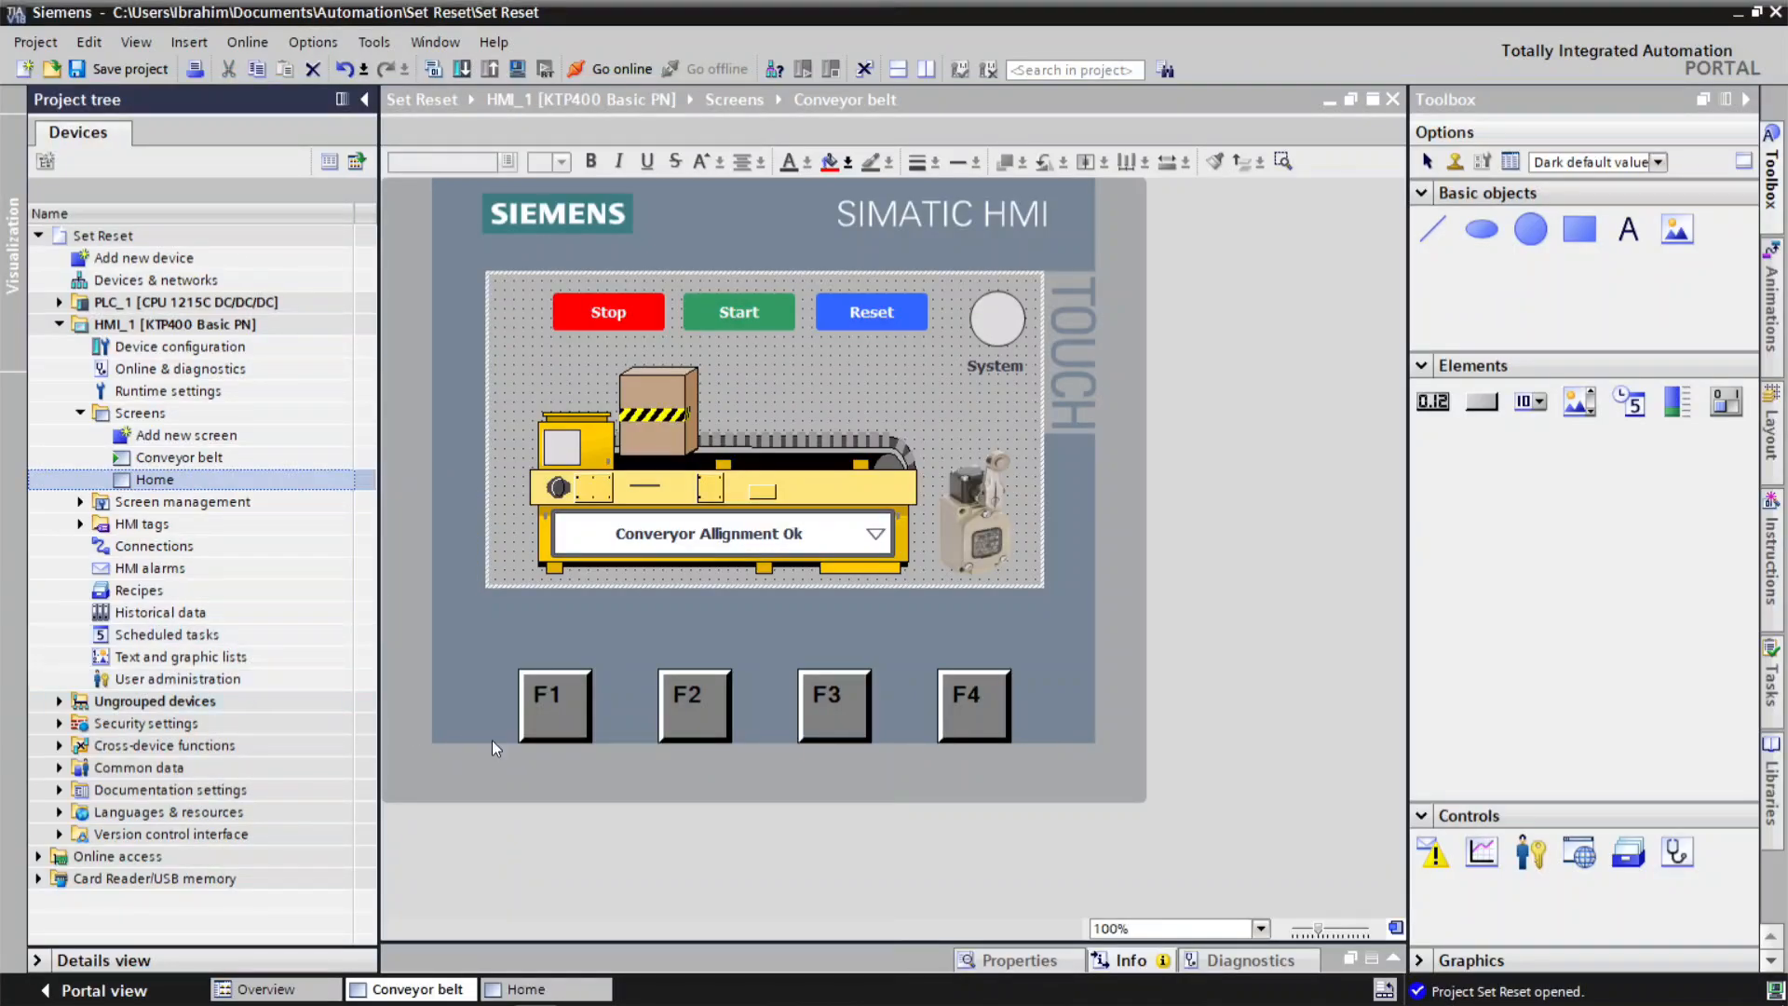
# Define the Home screen as the start screen and open it for editing.
pyautogui.rightClick(127, 485)
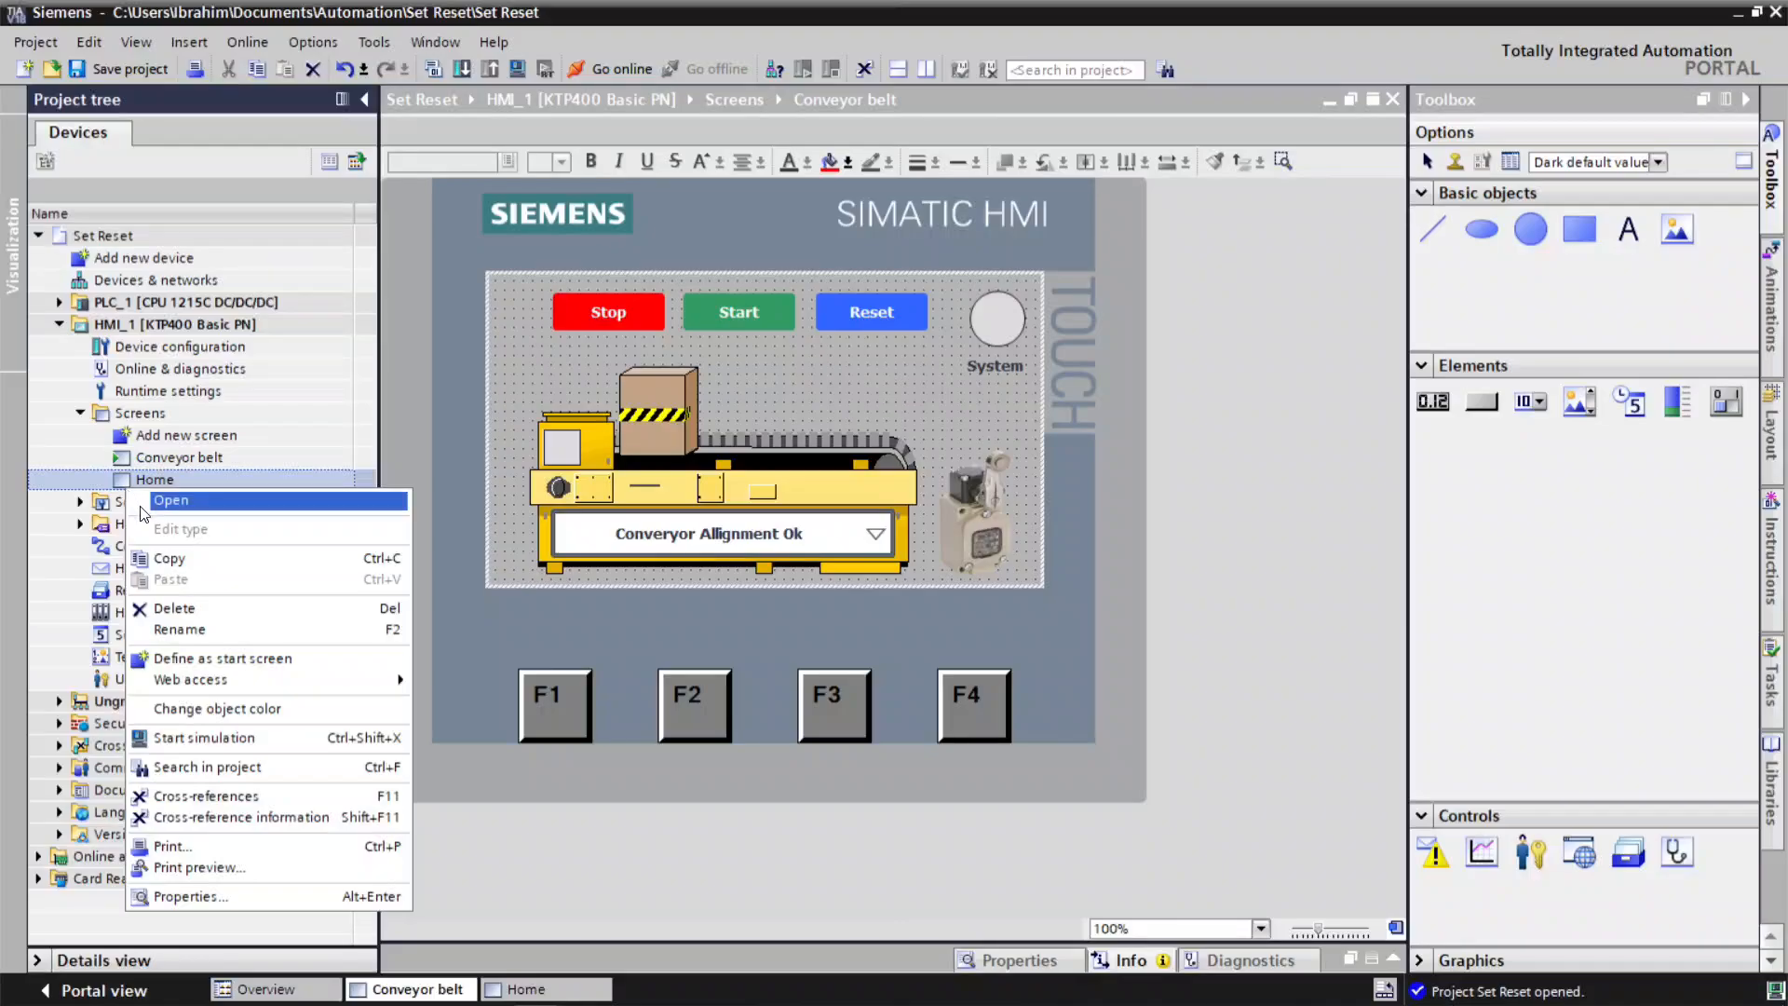
pyautogui.click(198, 660)
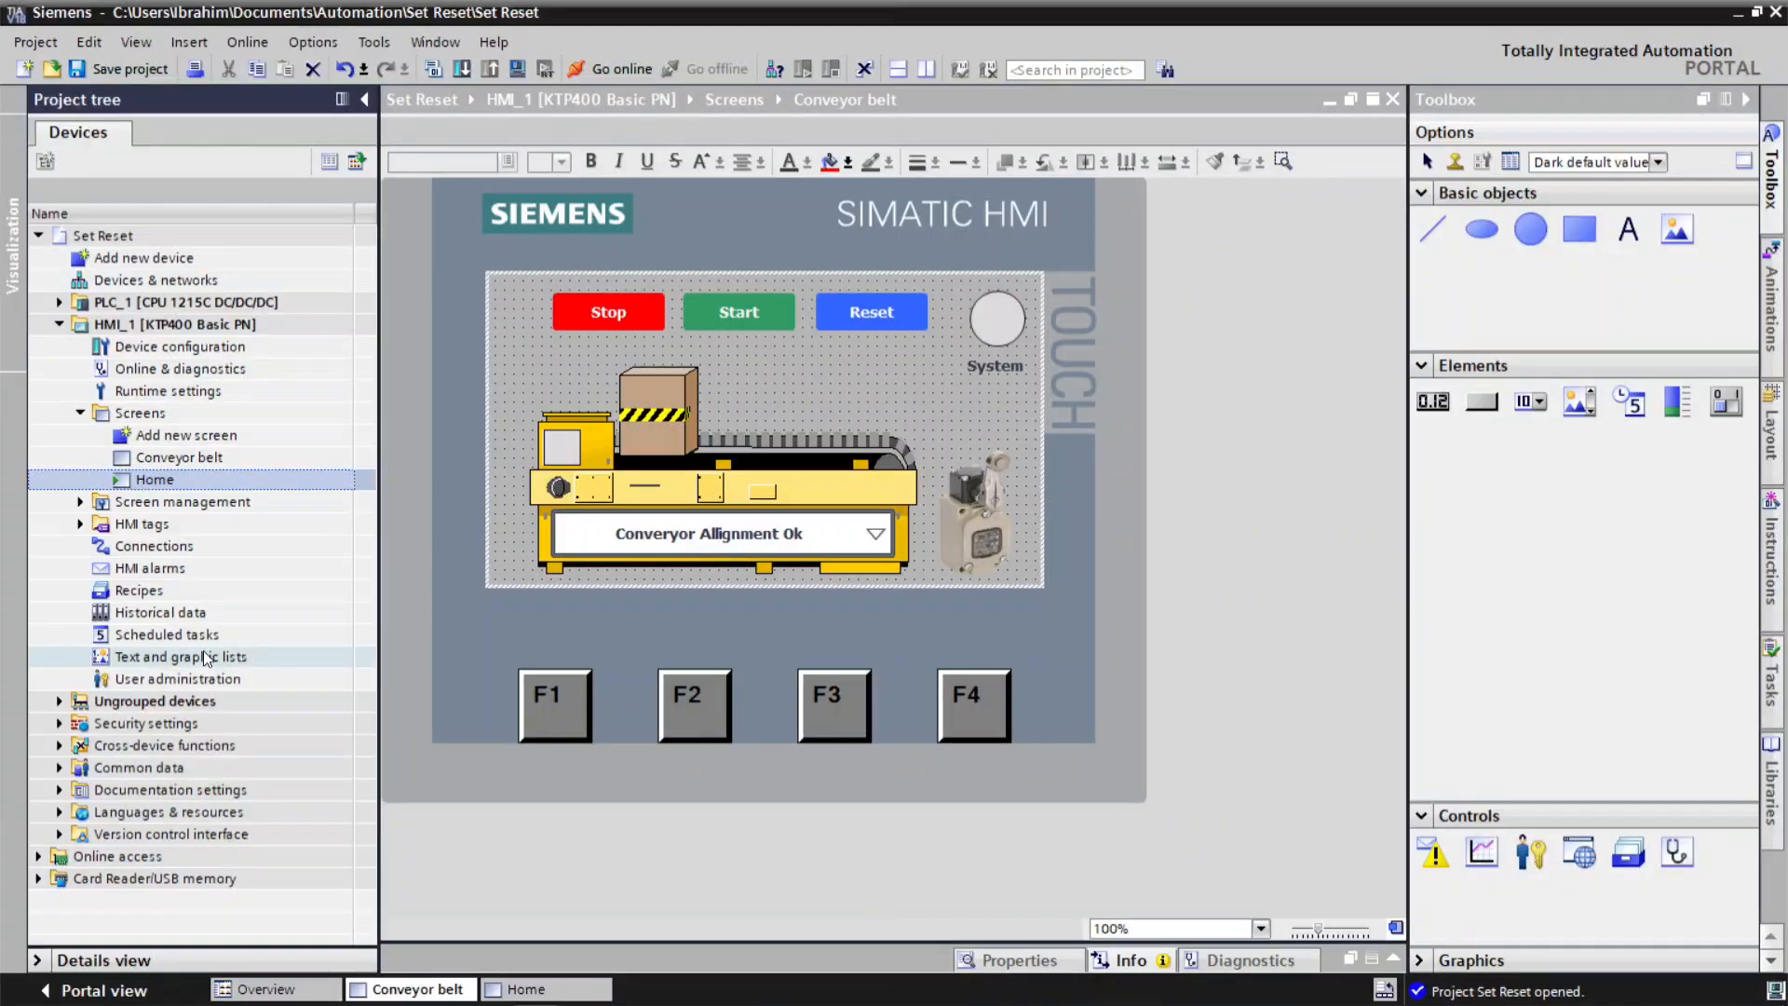
pyautogui.doubleClick(187, 481)
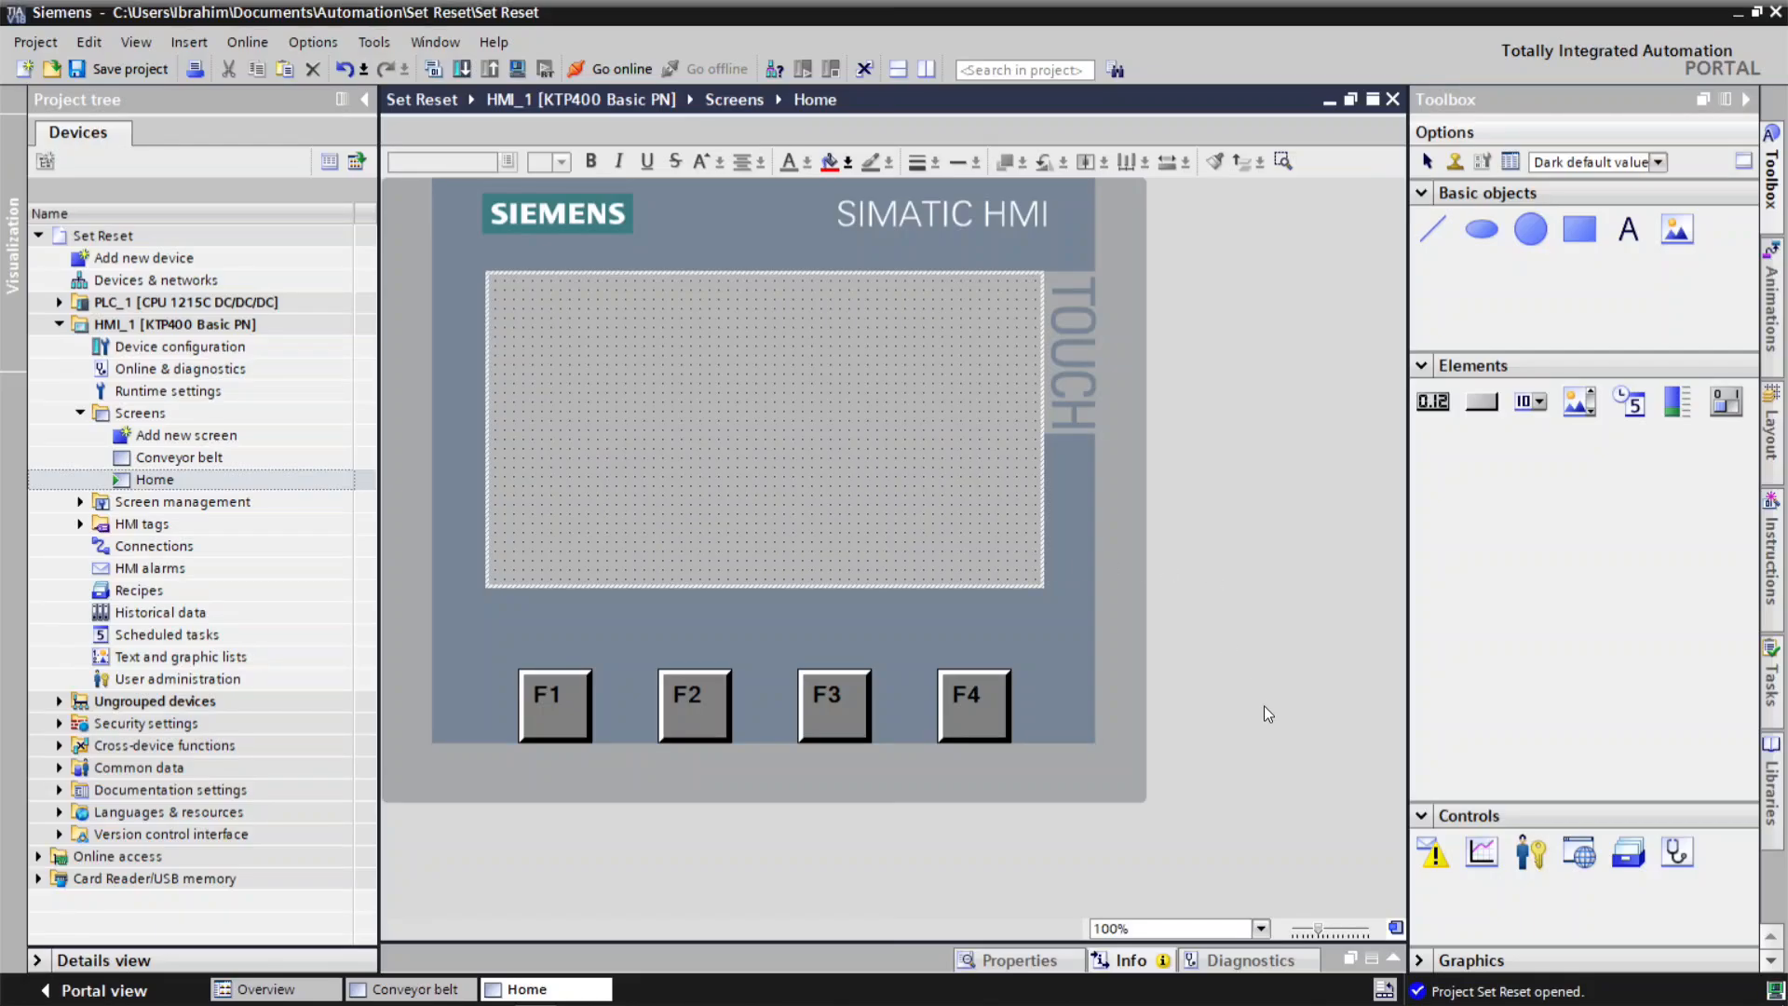
# Copy the EBL PNG logo from This PC in File Explorer and paste it onto the Home screen in TIA Portal.
pyautogui.press('super+d')
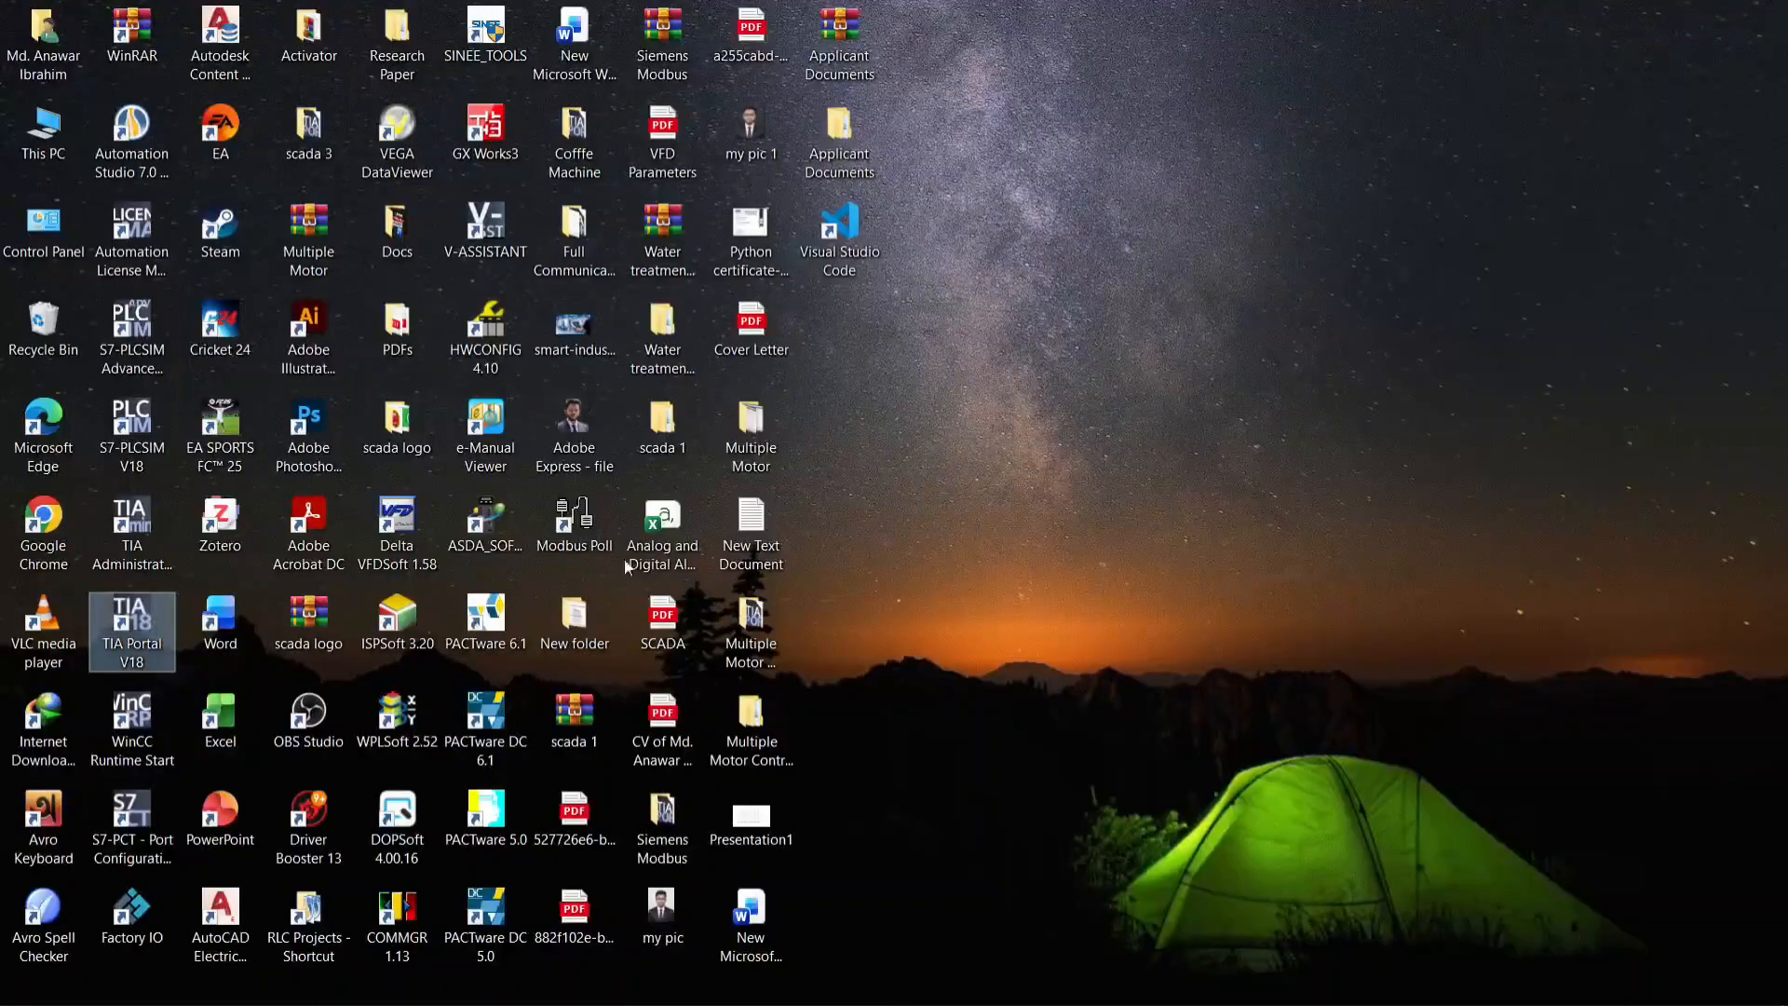
pyautogui.doubleClick(36, 166)
pyautogui.click(673, 662)
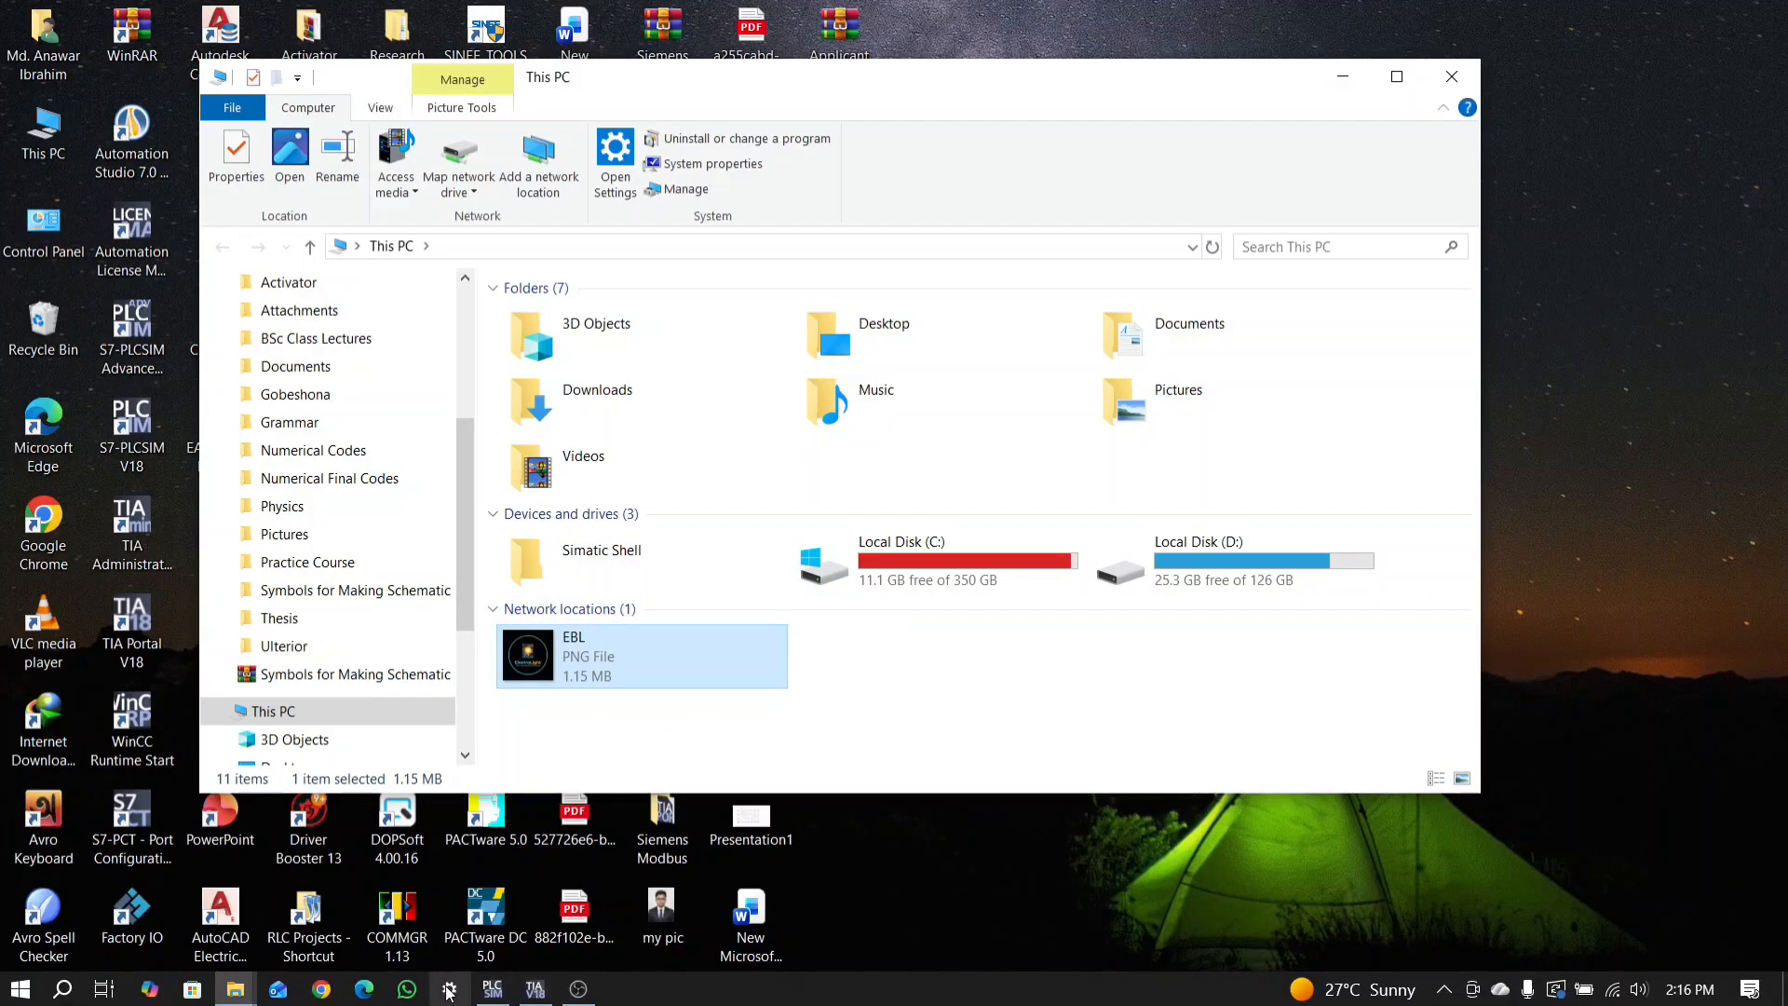
pyautogui.click(537, 990)
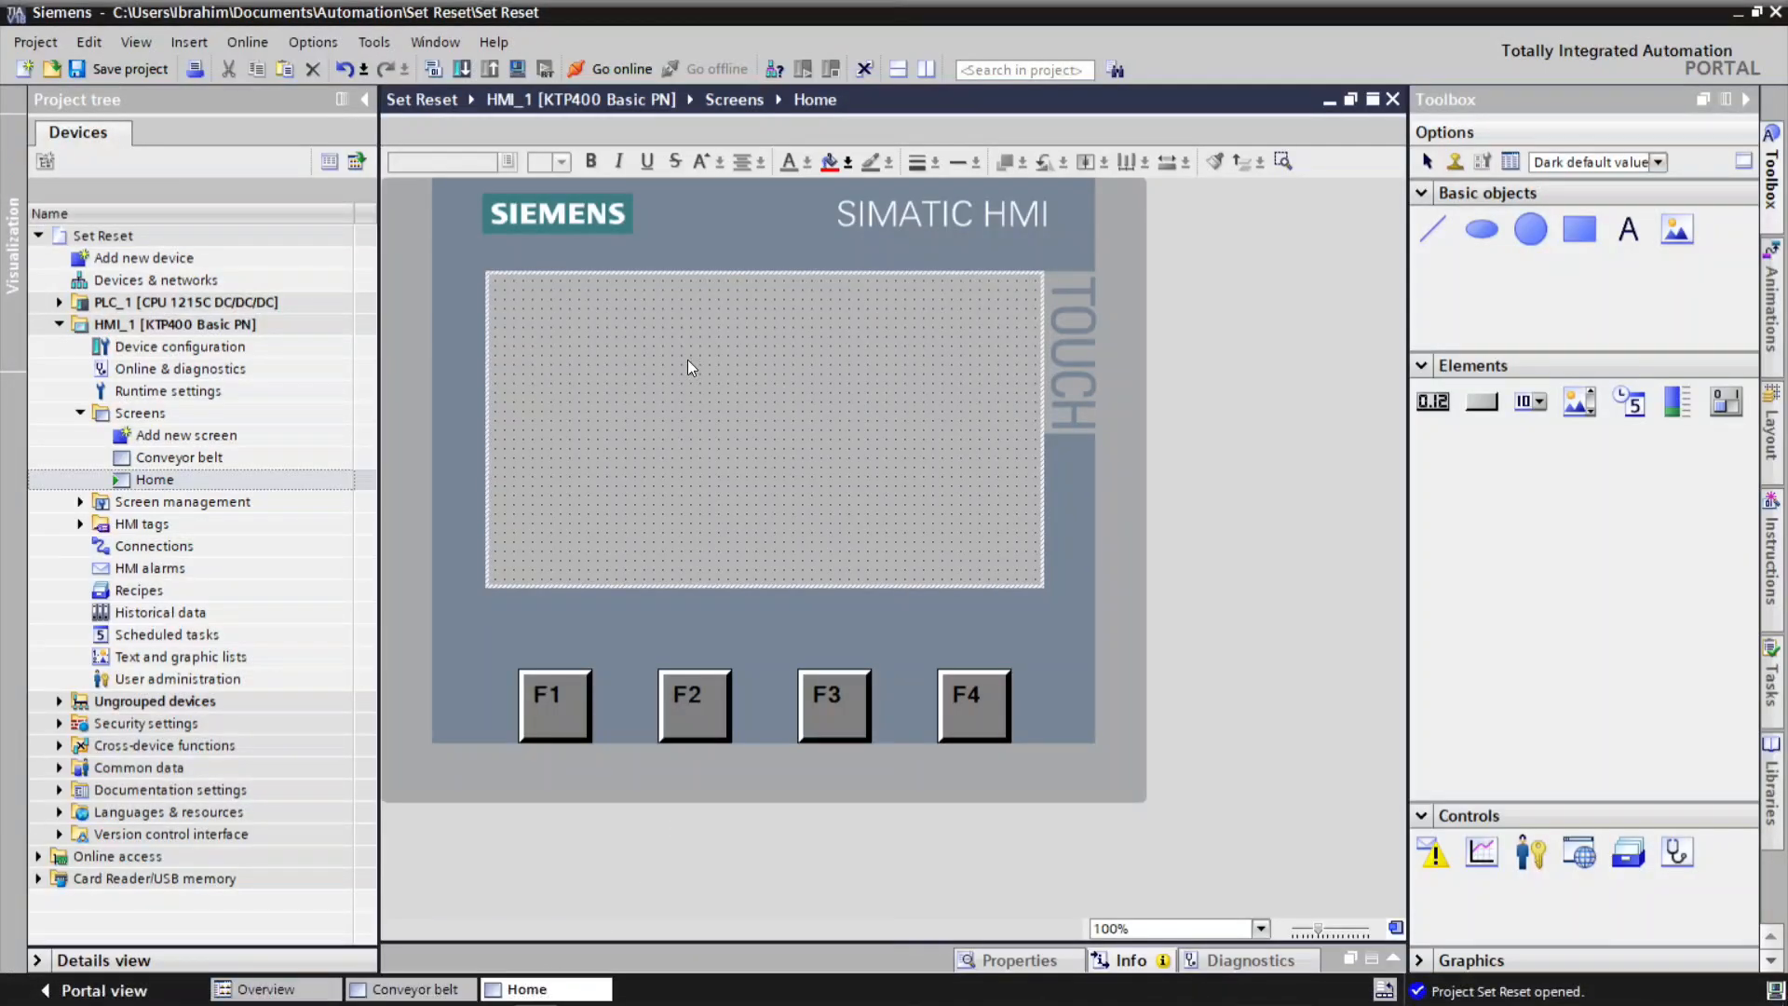
pyautogui.hotkey('ctrl', 'v')
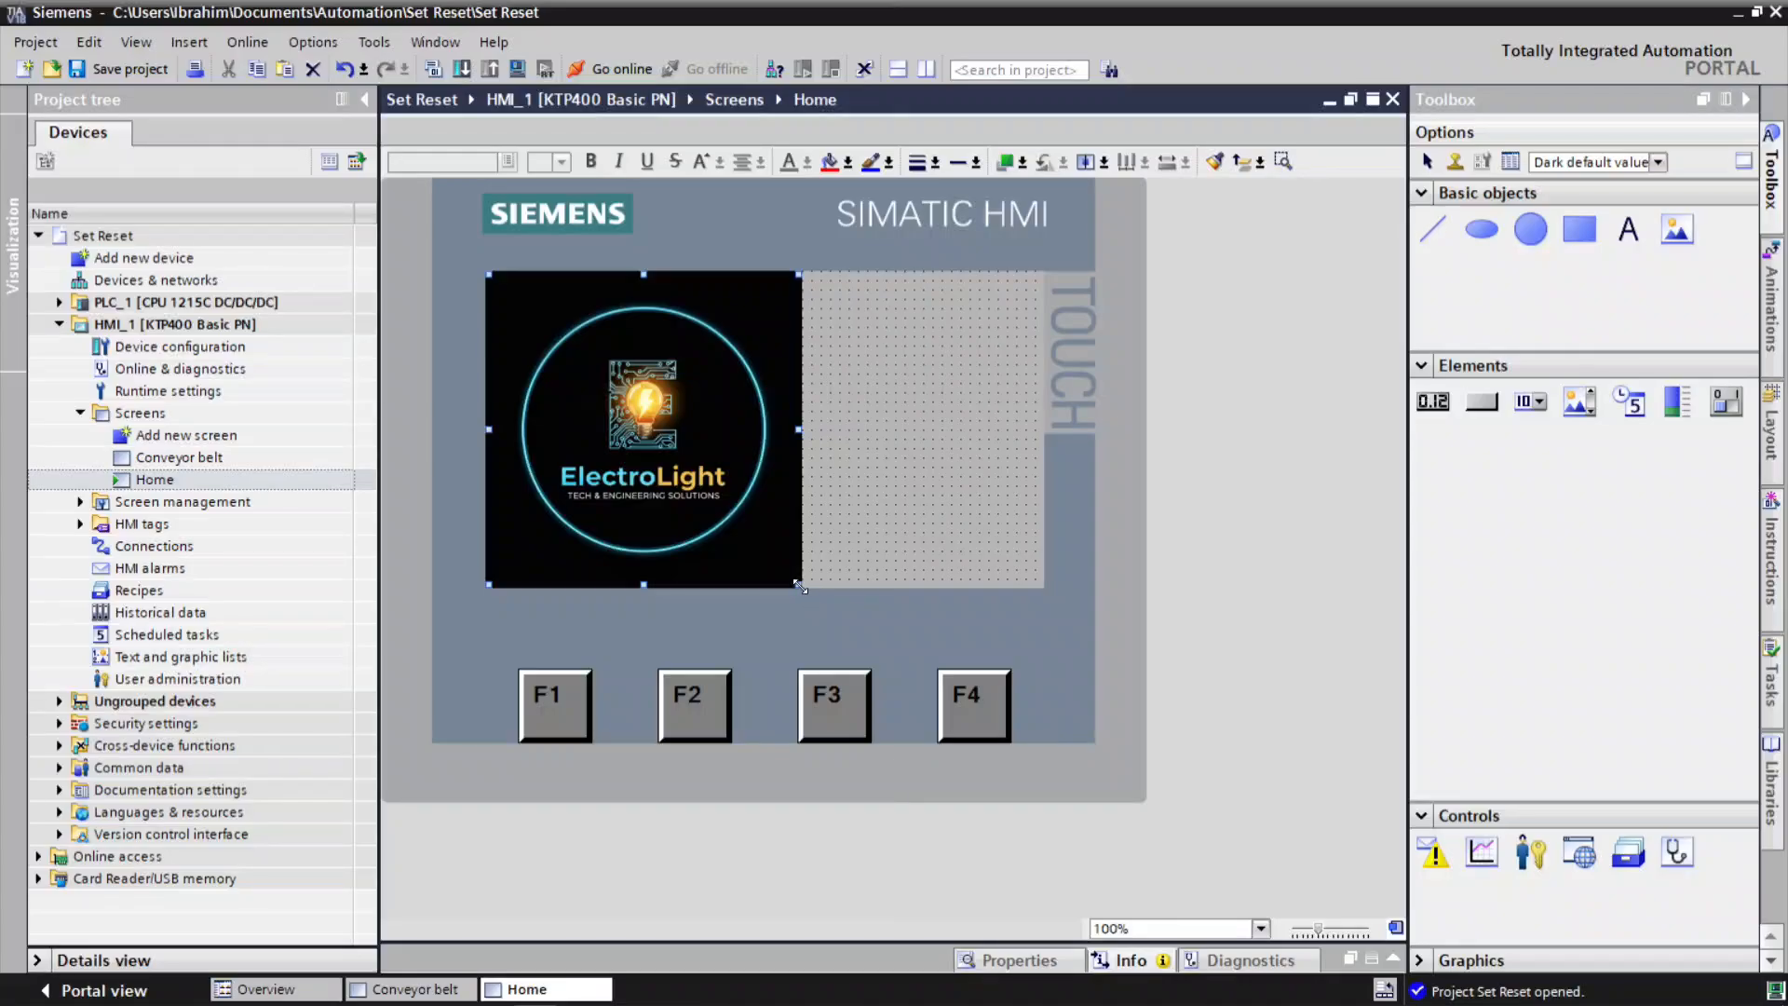
# Shrink the logo to about a third of the Home screen's height and centre it horizontally near the screen's upper edge.
pyautogui.moveTo(799, 585); pyautogui.dragTo(810, 389)
pyautogui.click(1083, 164)
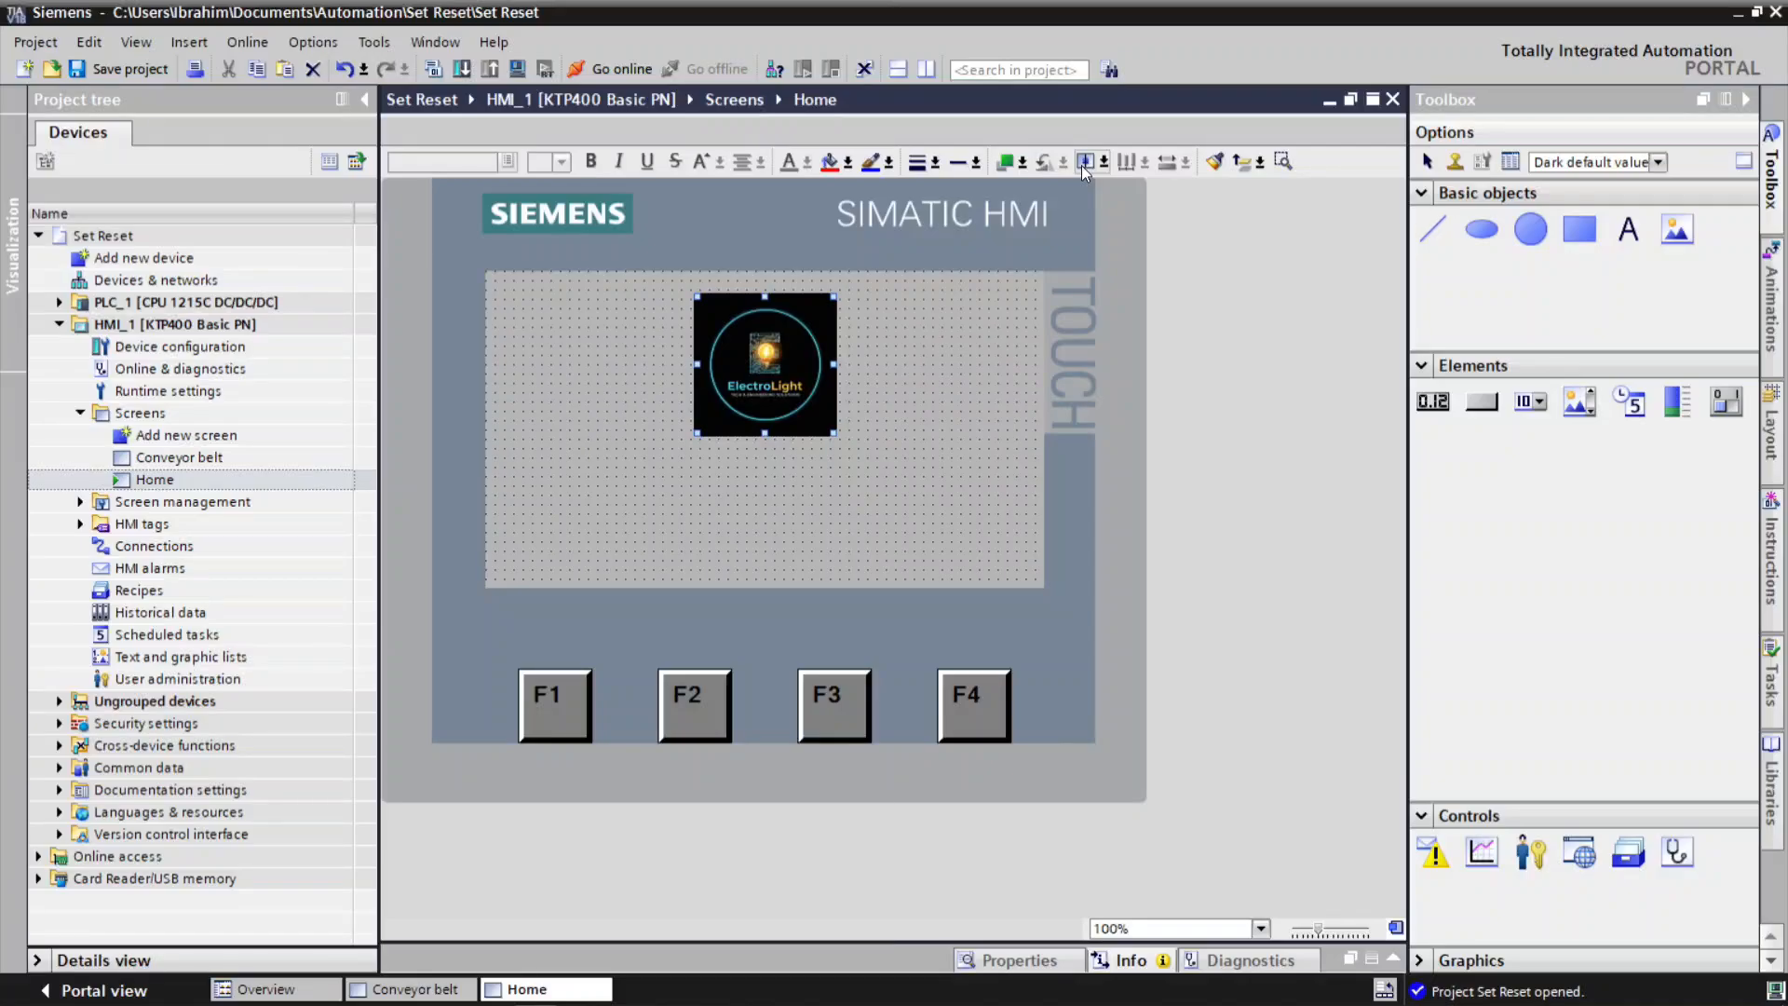
pyautogui.click(935, 345)
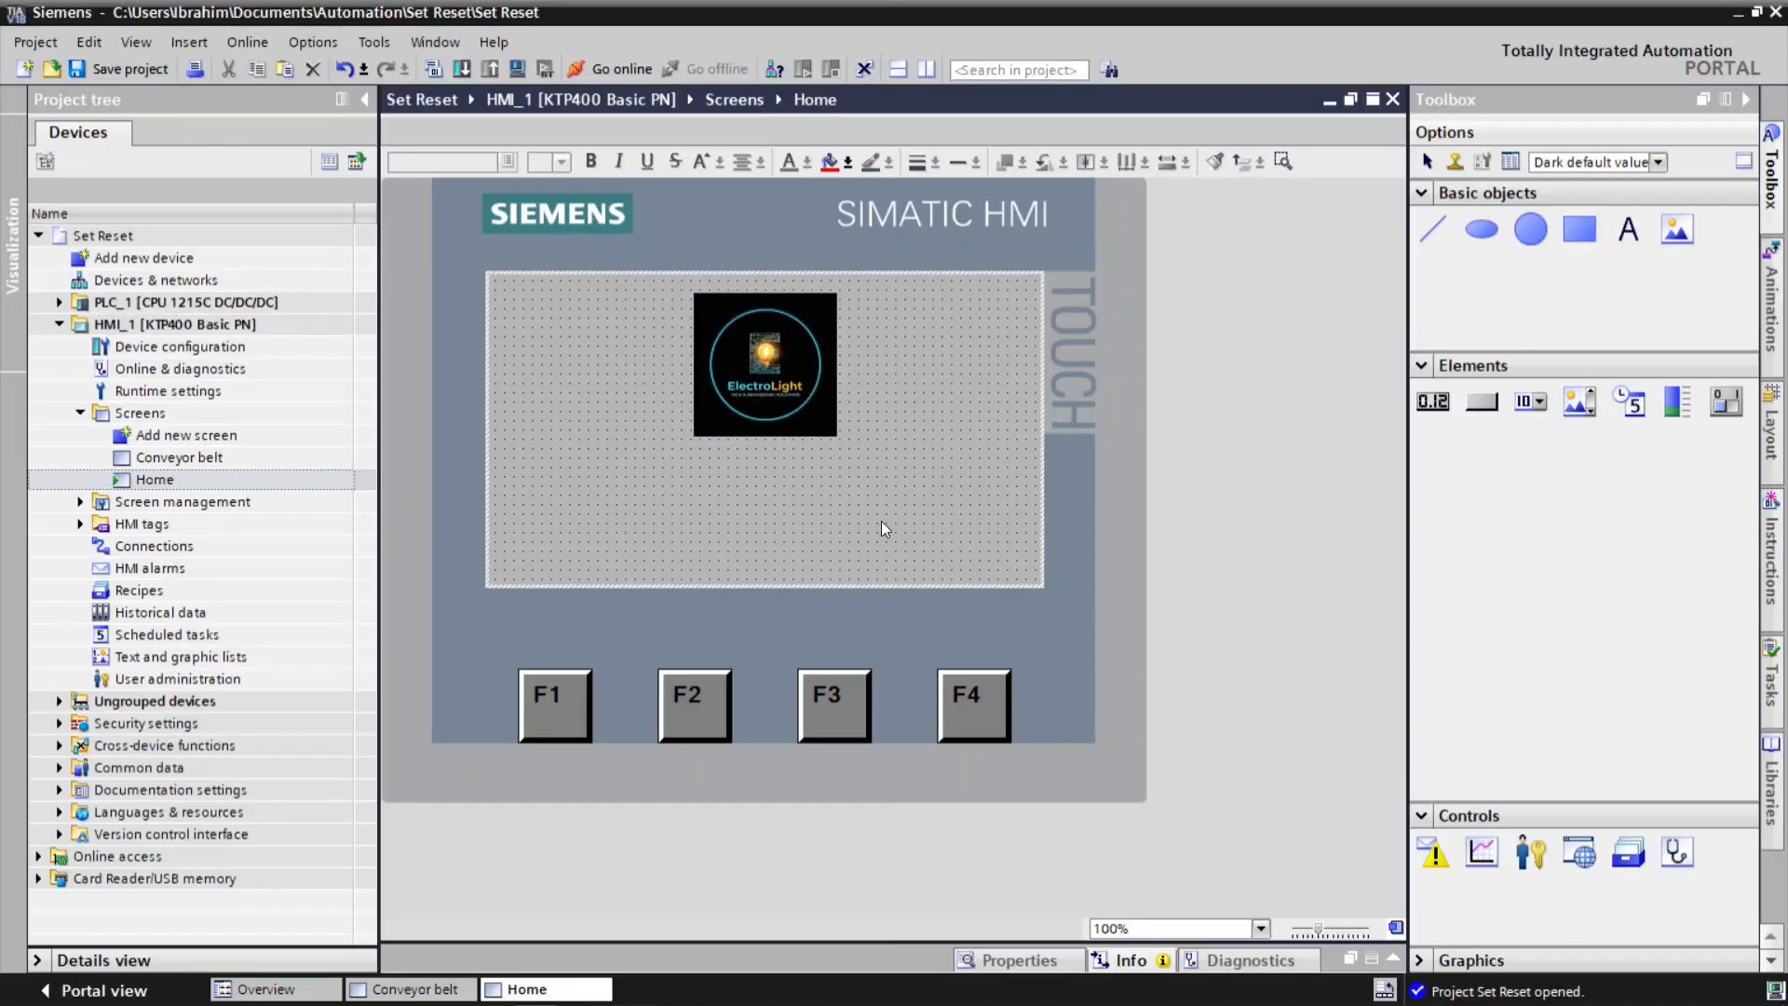
pyautogui.click(791, 410)
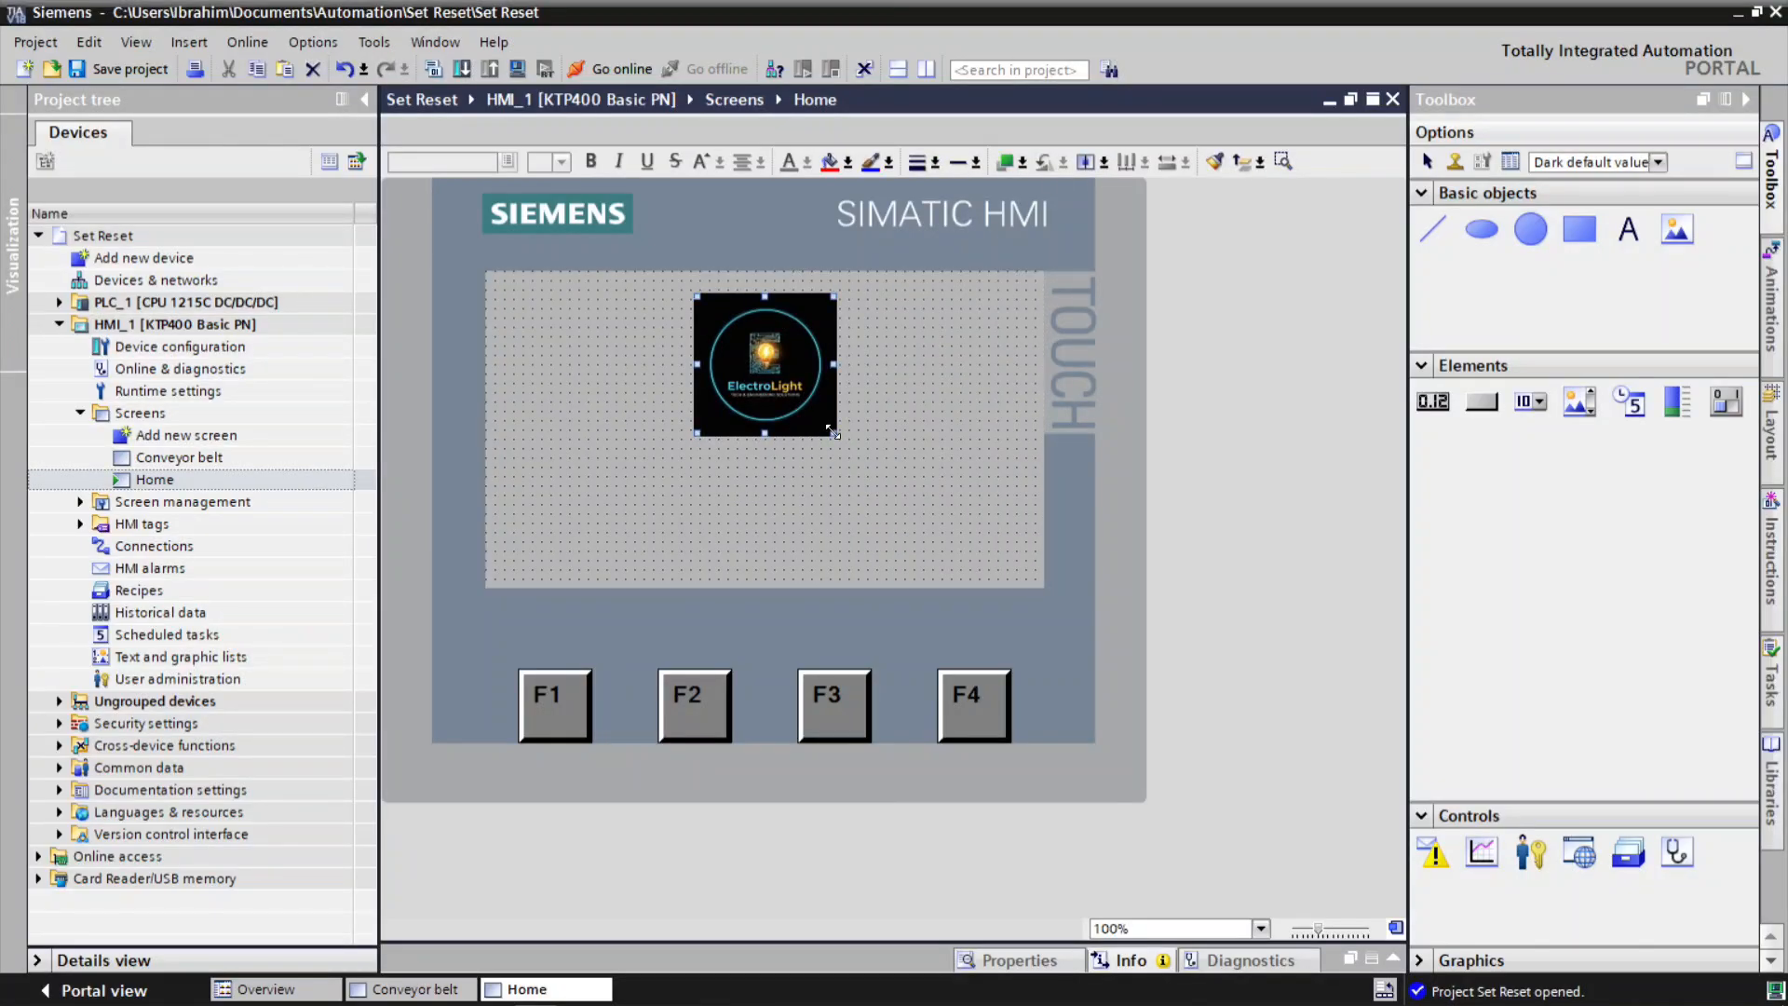
pyautogui.moveTo(837, 436); pyautogui.dragTo(799, 399)
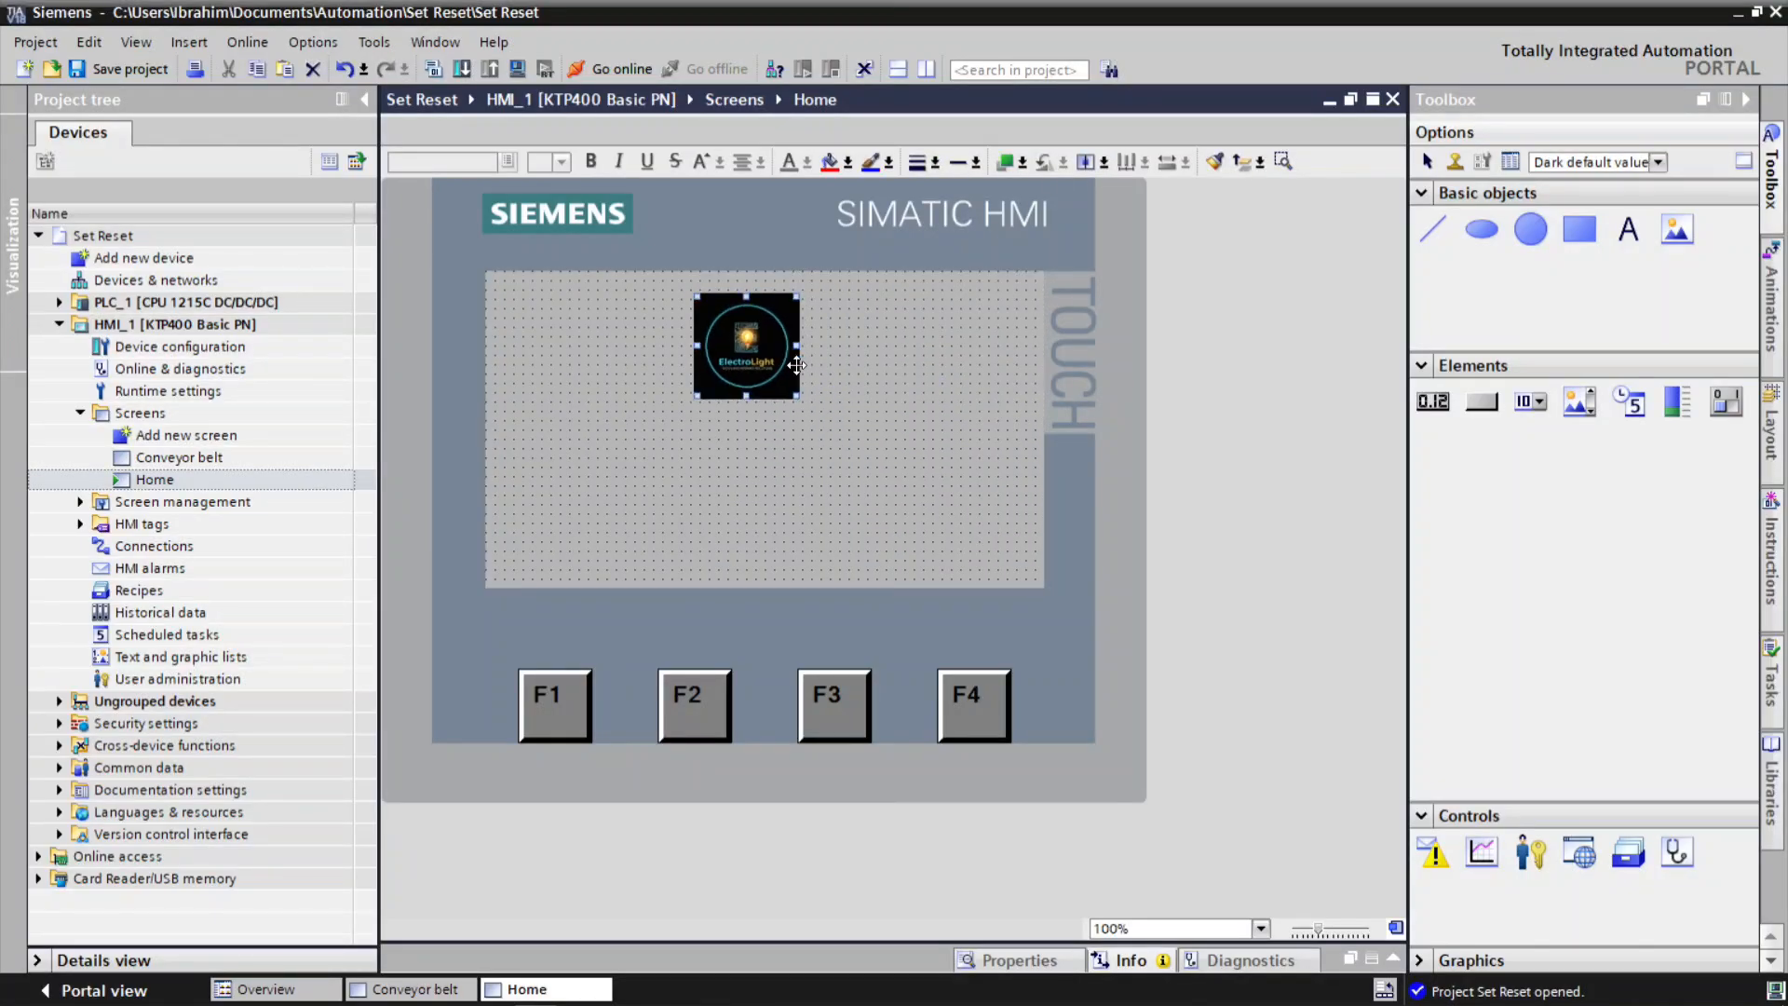
pyautogui.click(1086, 161)
pyautogui.click(941, 396)
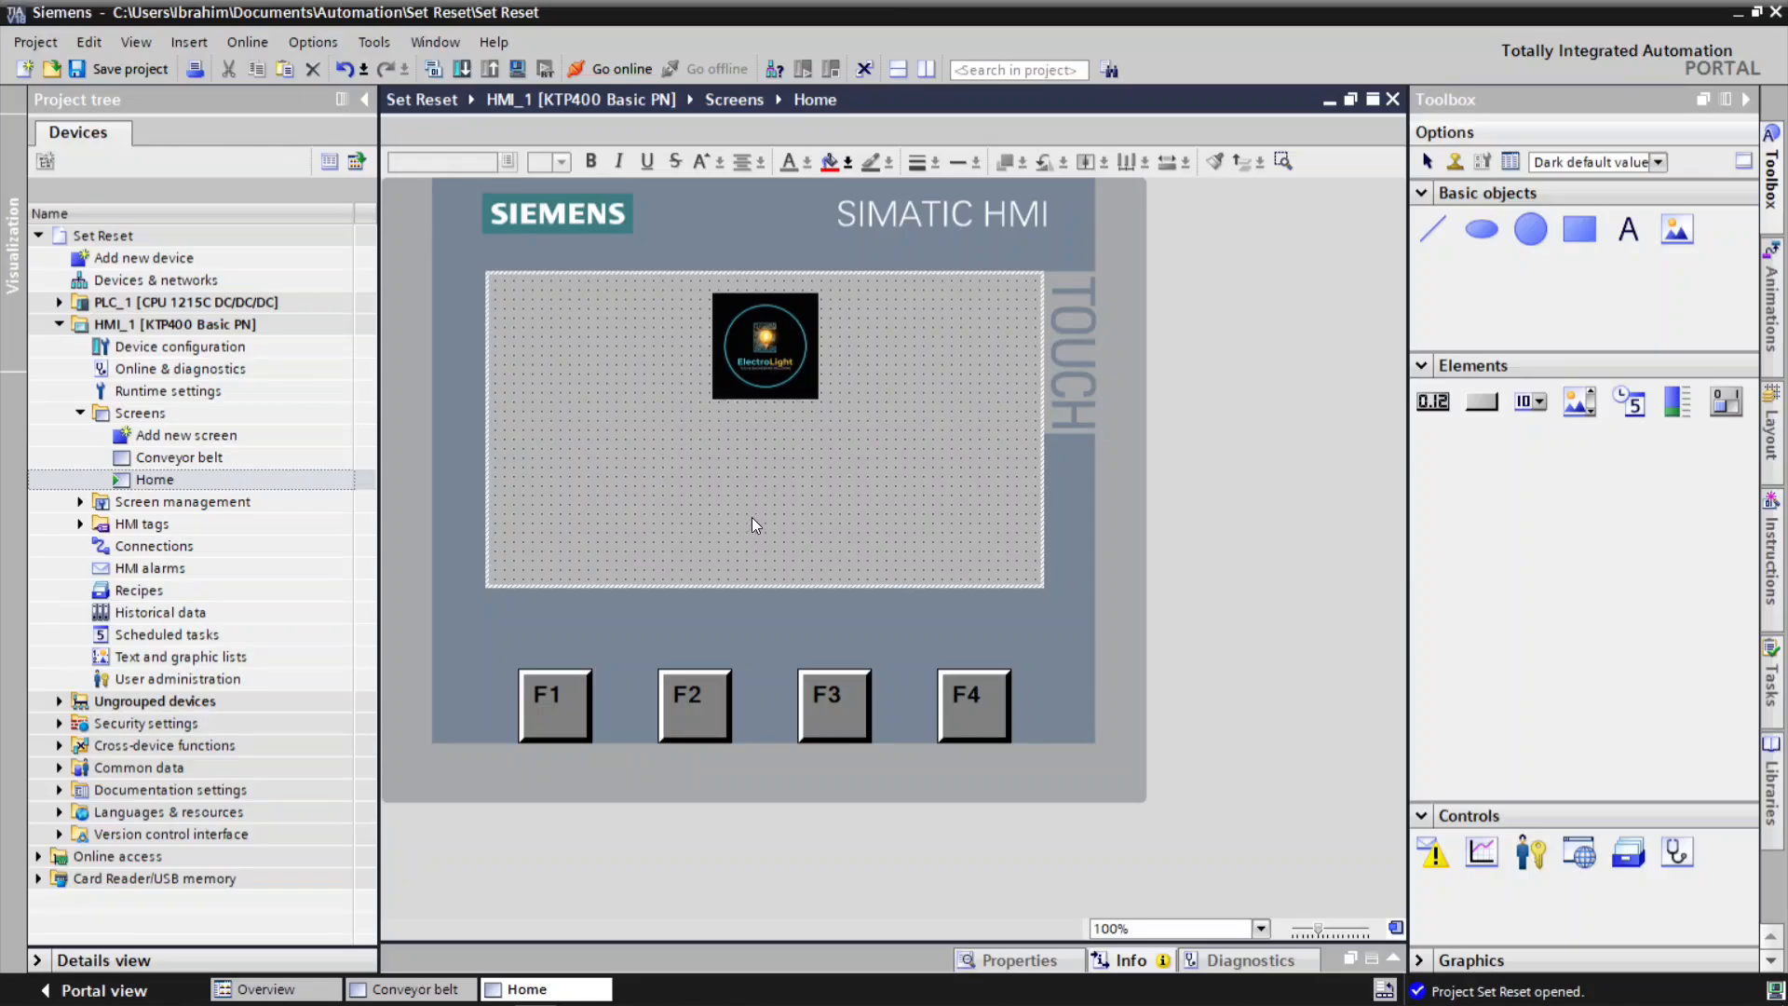
# Place a button labelled Operate below the logo on the Home screen.
pyautogui.click(1482, 400)
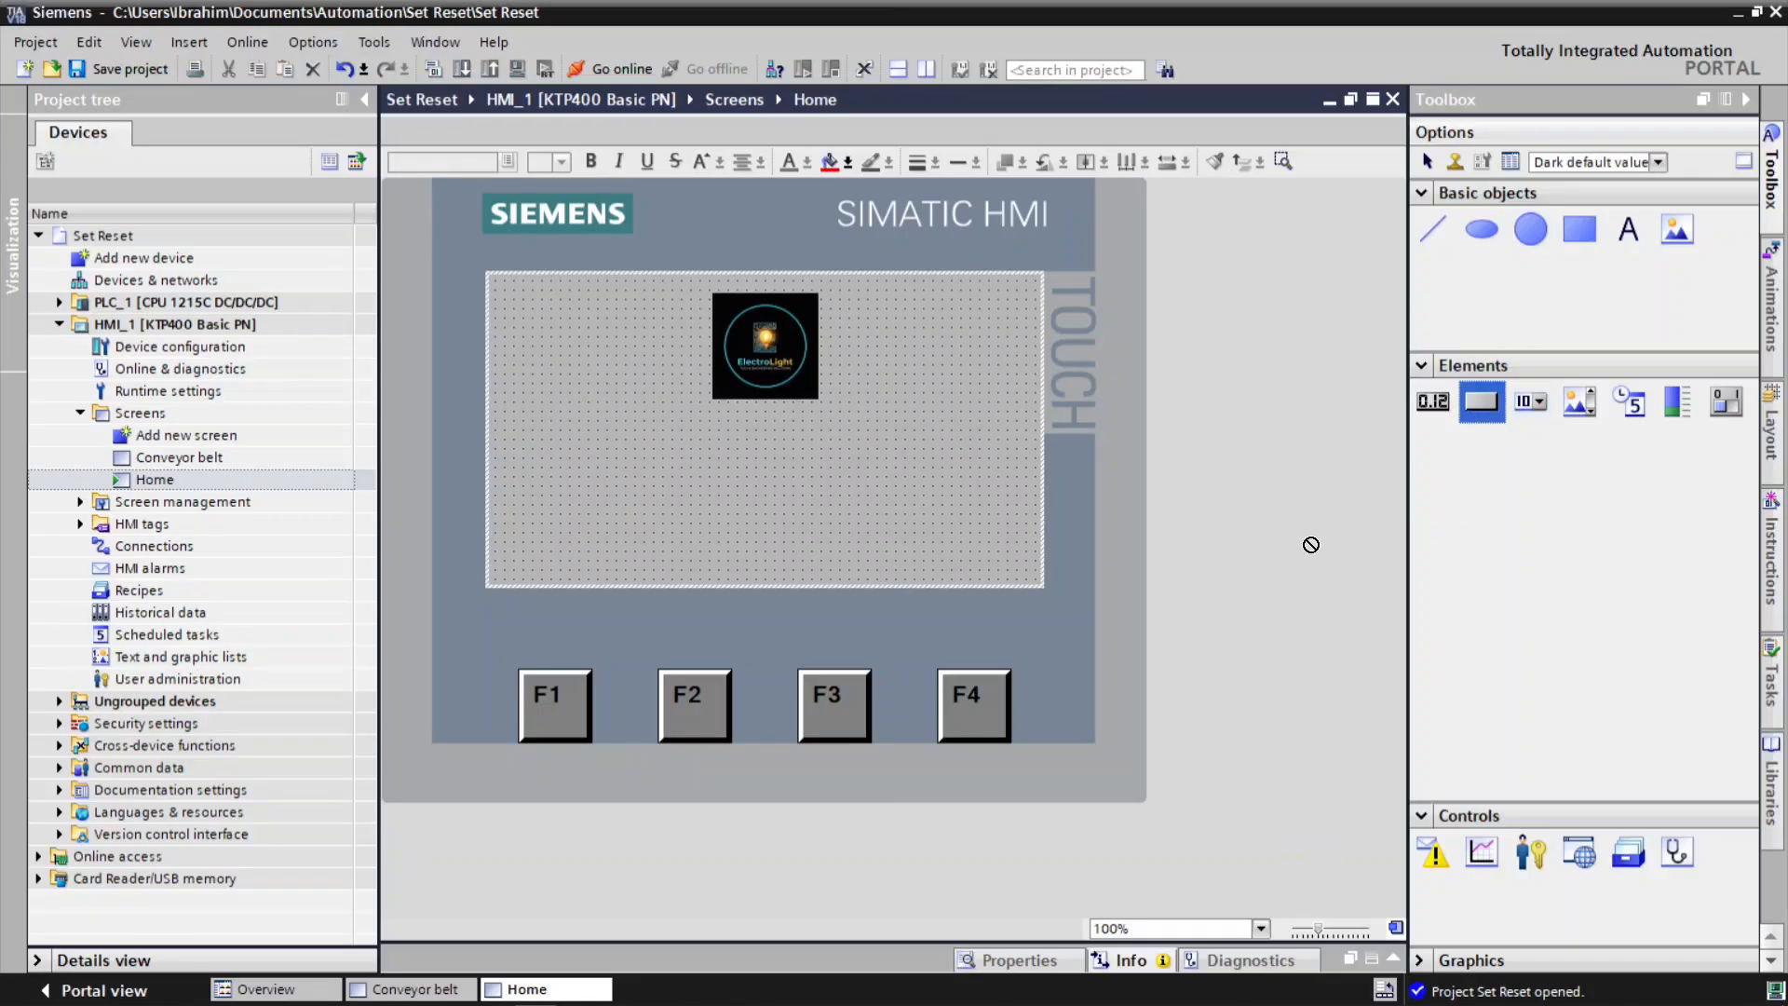
pyautogui.moveTo(757, 496); pyautogui.dragTo(769, 468)
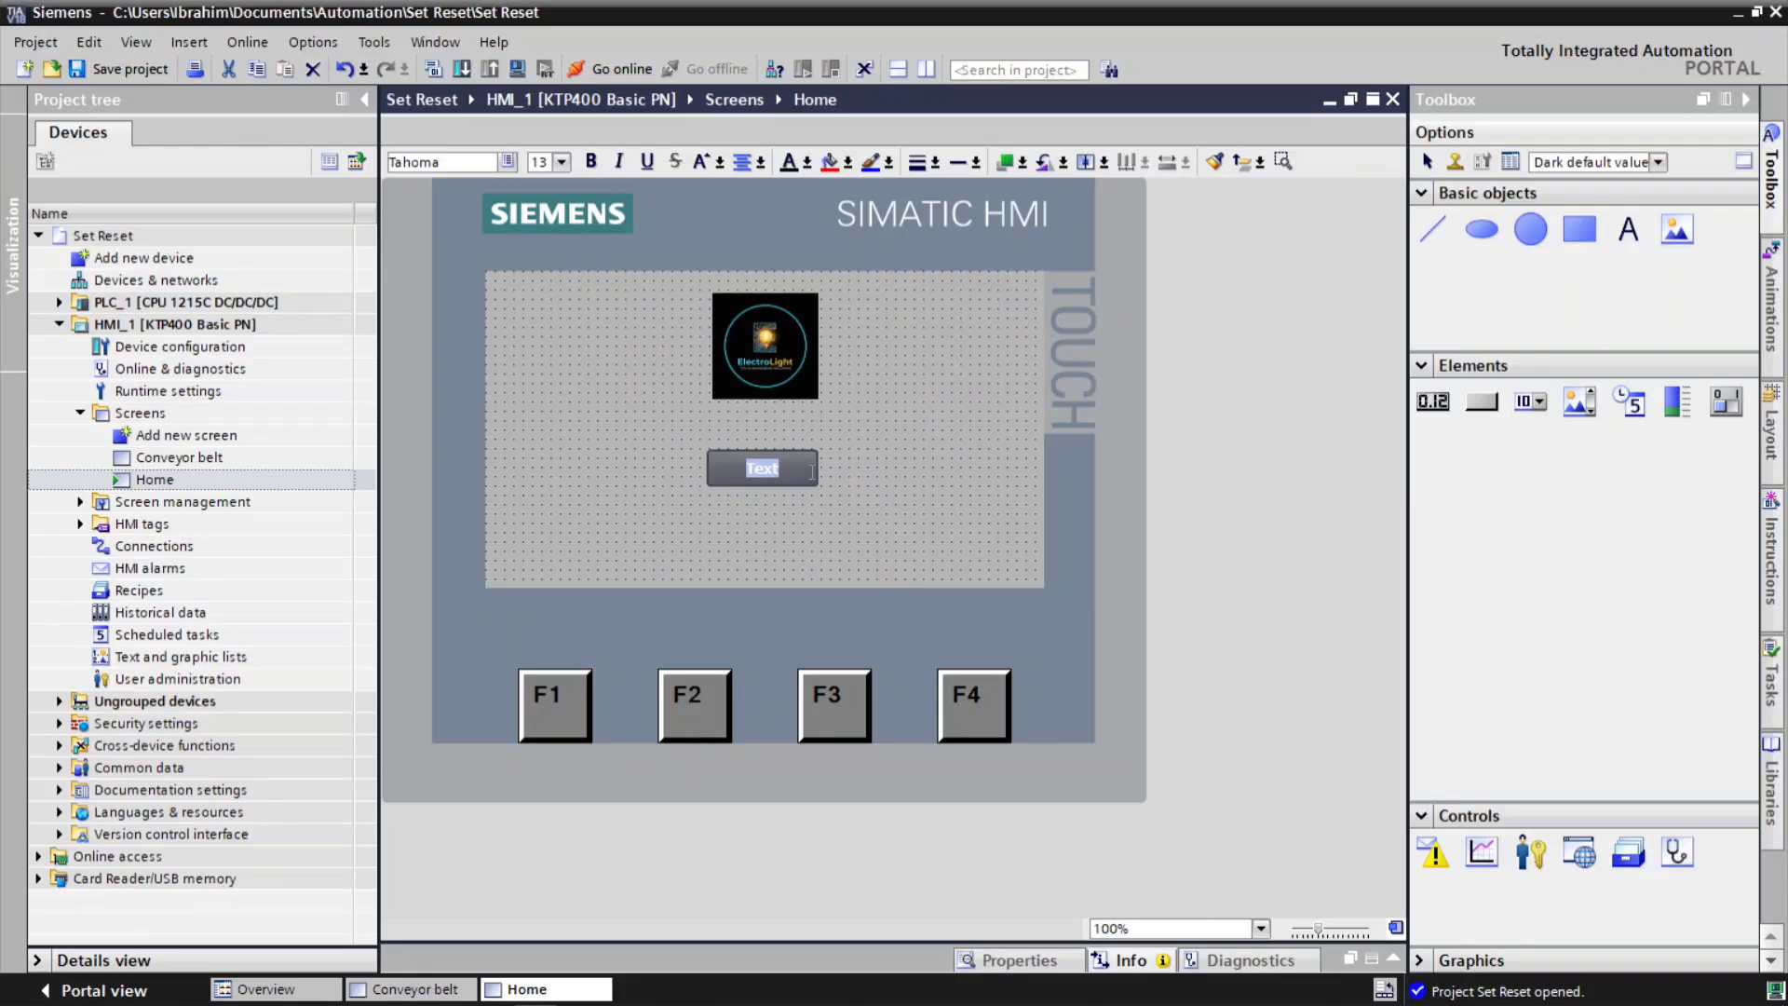
pyautogui.write('0perate')
pyautogui.click(785, 466)
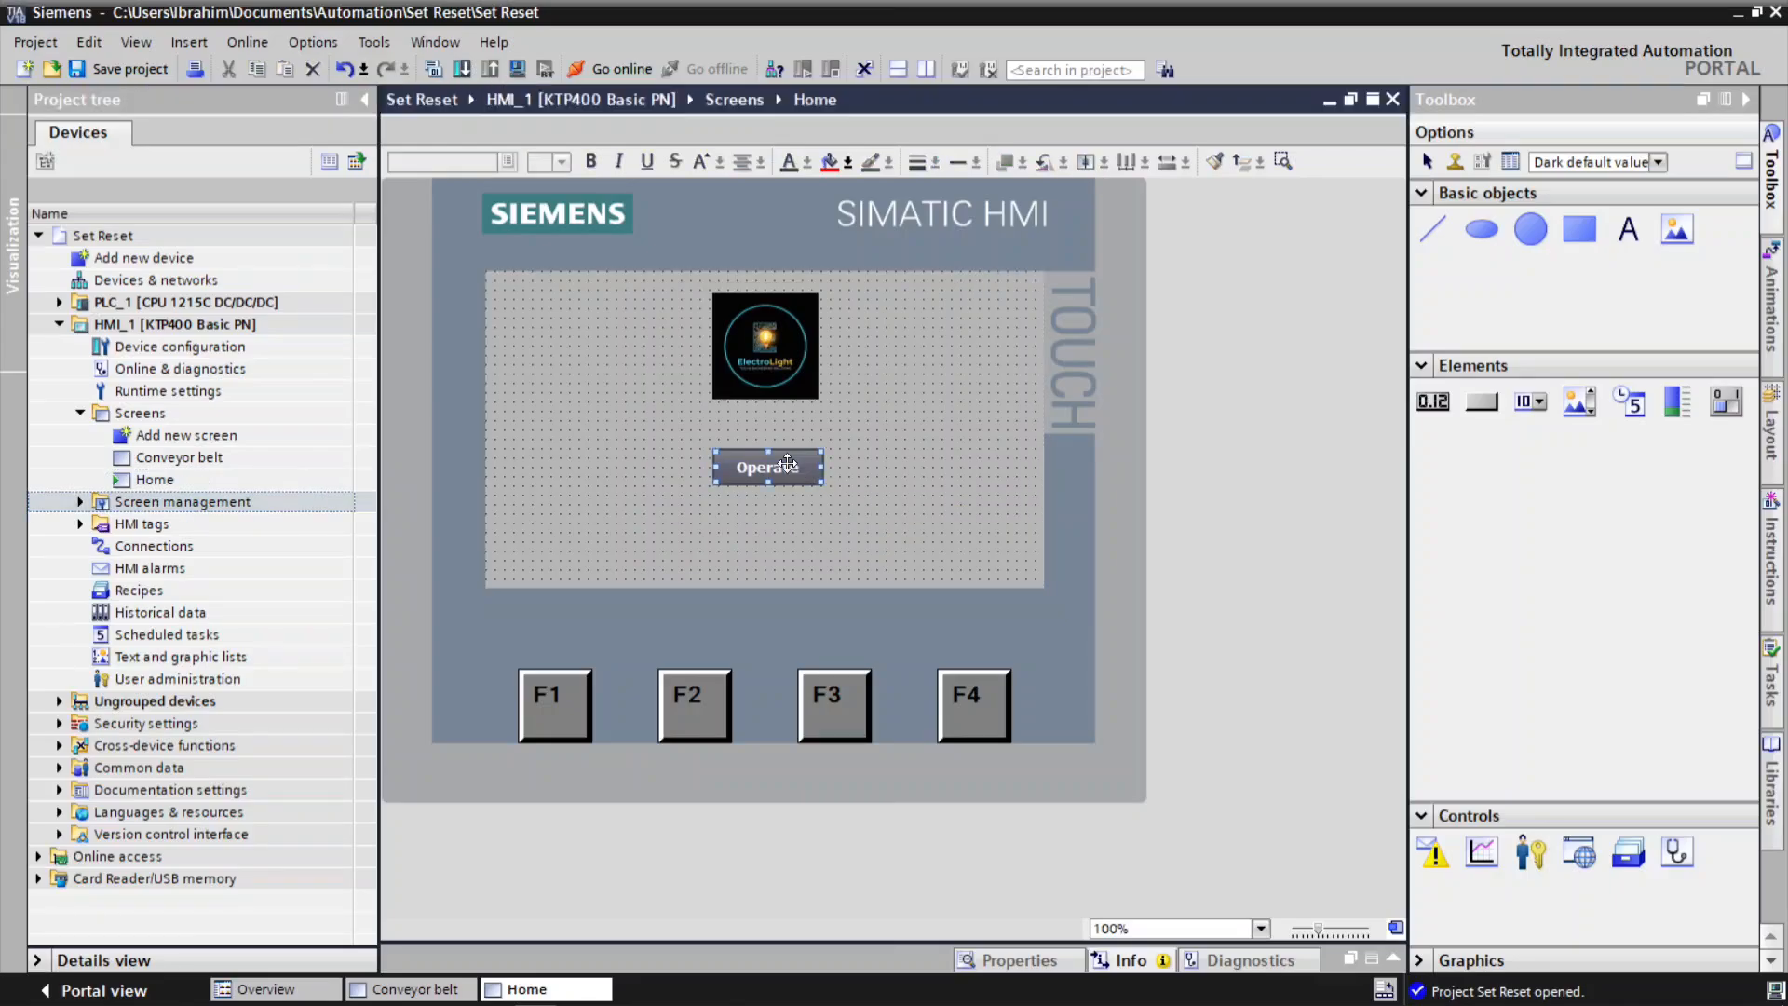
# Add the ActivateScreen function to the Press event of the Operate button.
pyautogui.rightClick(787, 463)
pyautogui.click(859, 823)
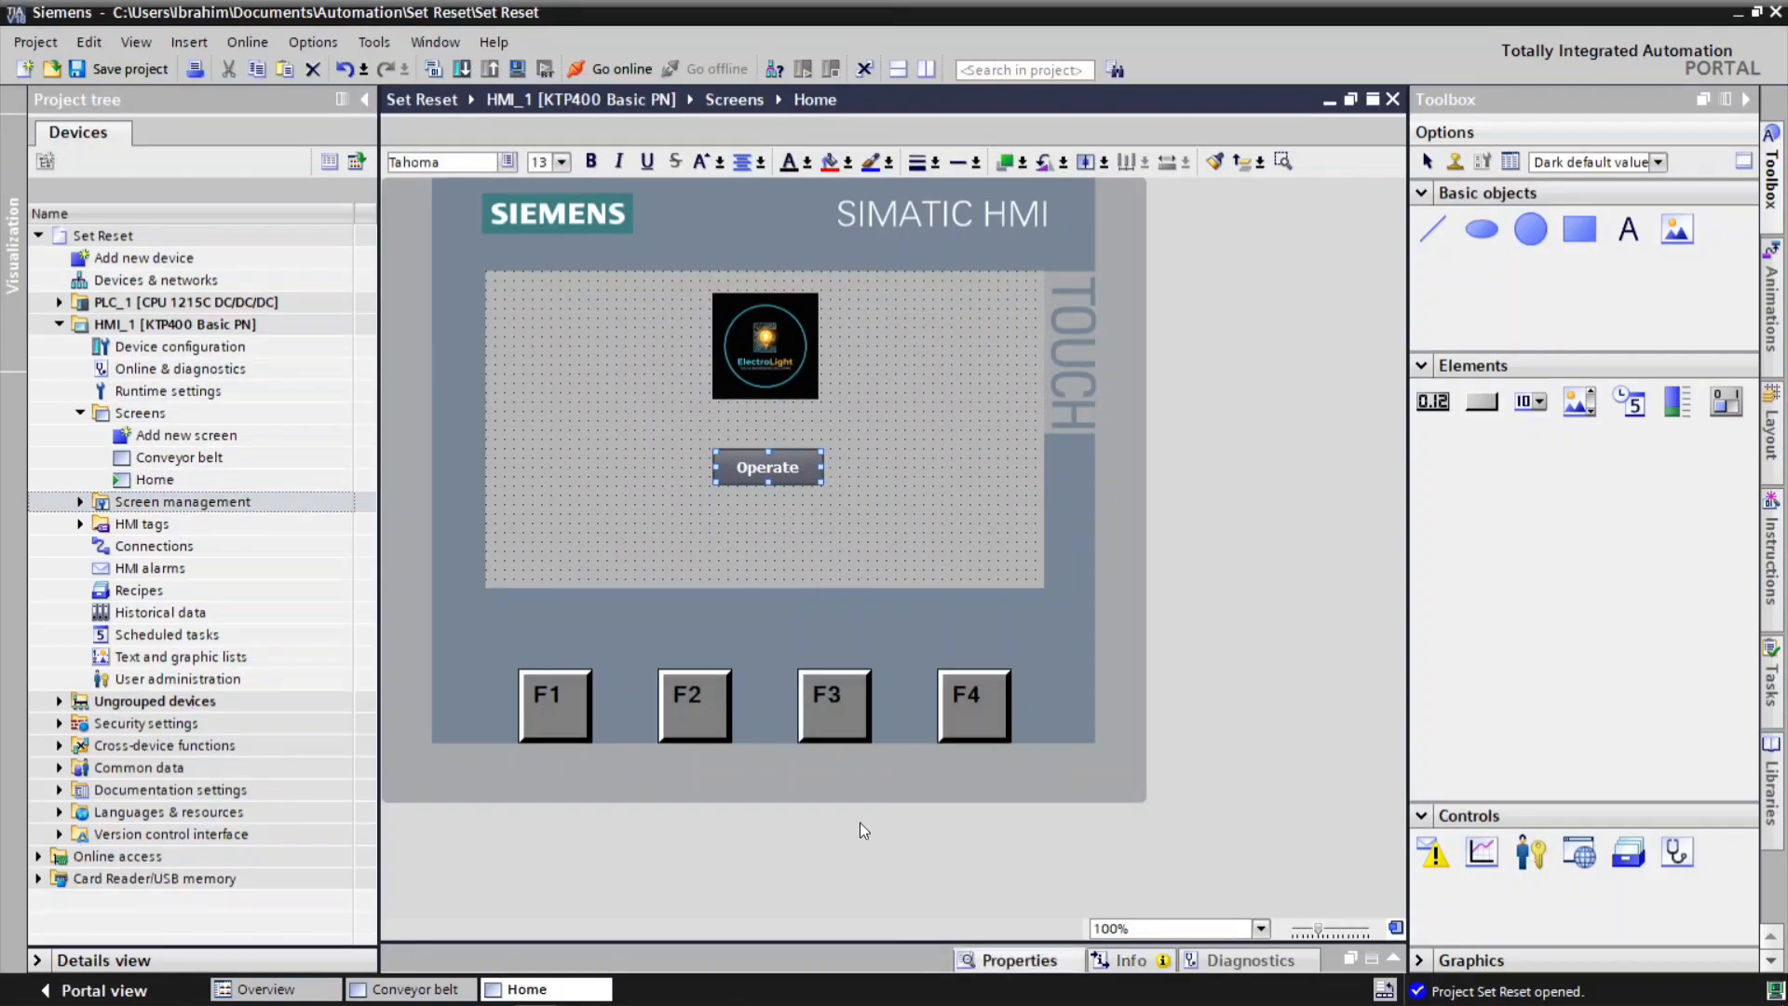
pyautogui.click(678, 534)
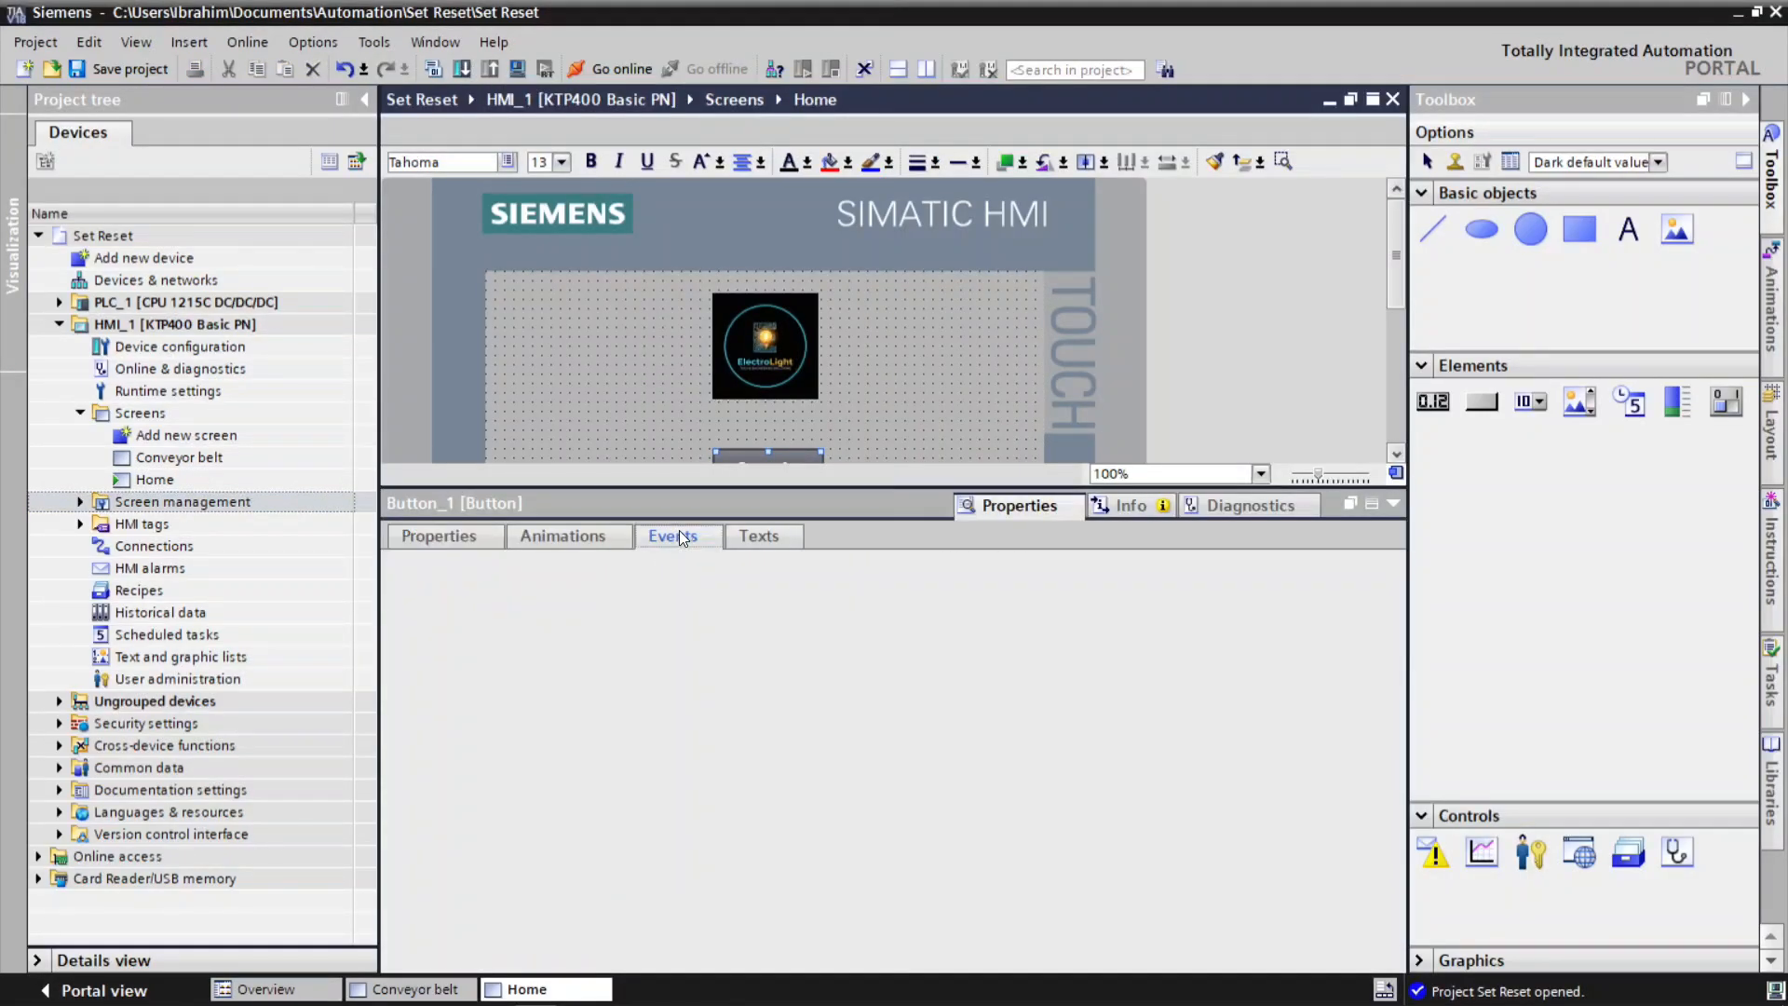
pyautogui.click(430, 622)
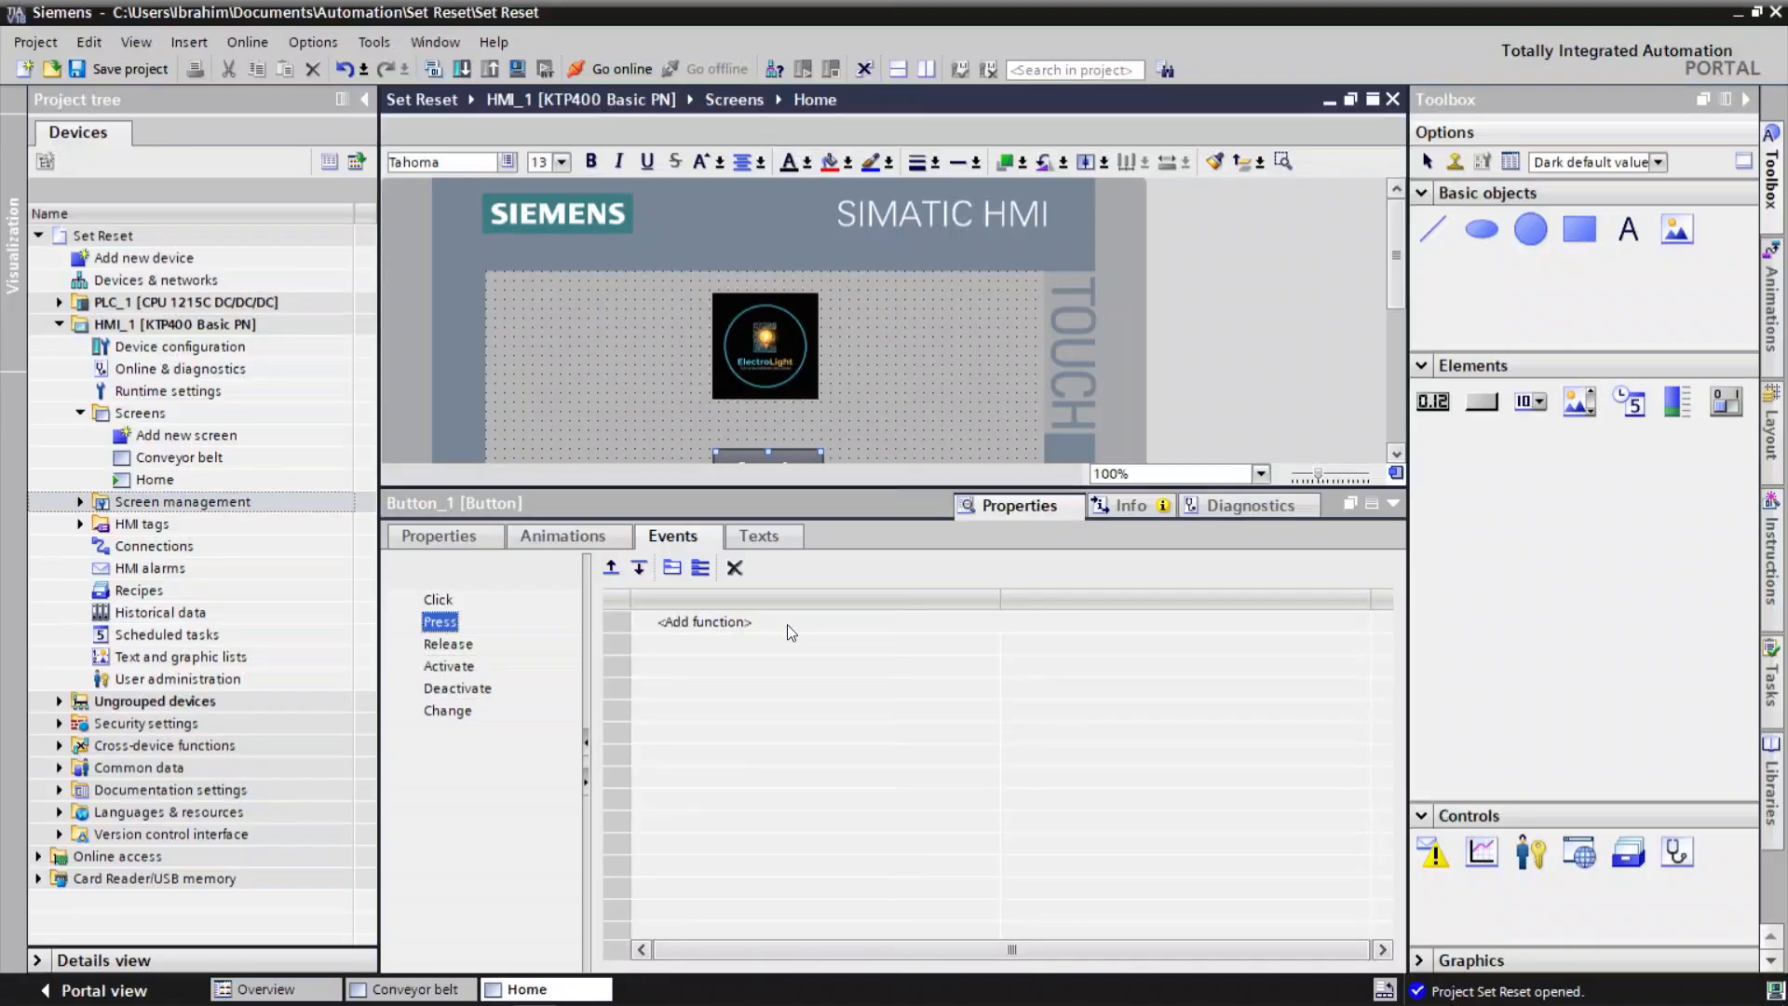
pyautogui.click(786, 624)
pyautogui.write('Ac')
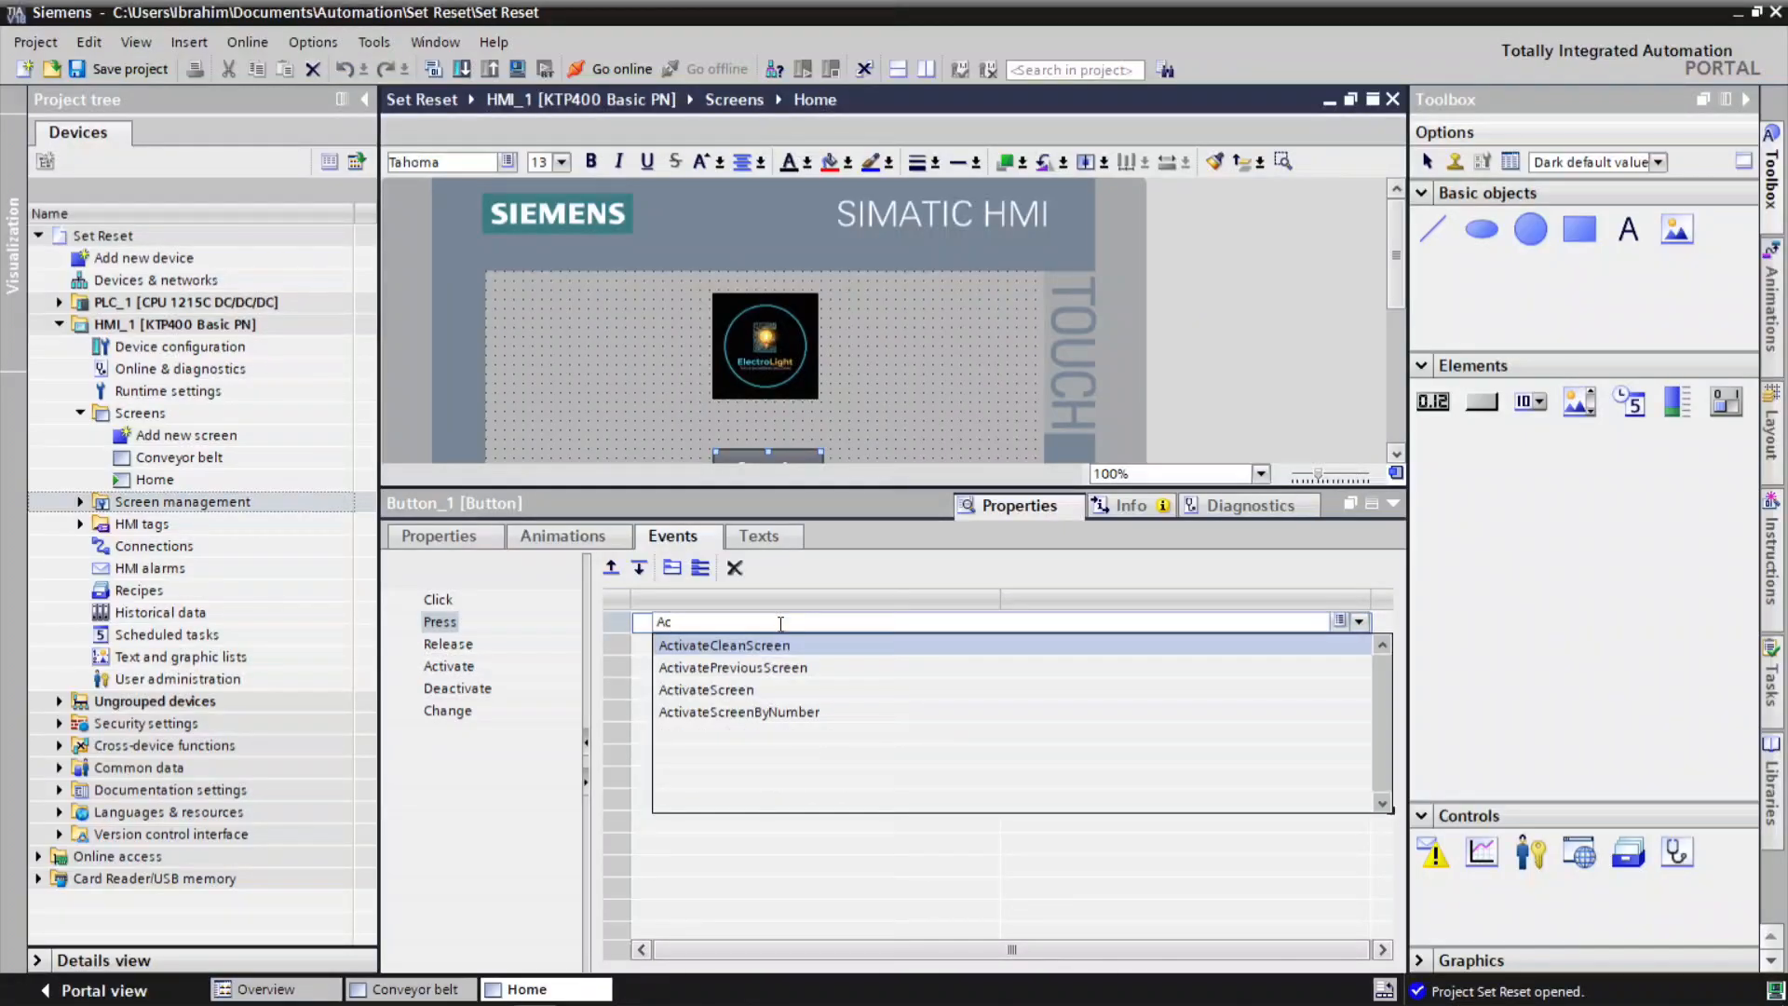
pyautogui.click(733, 697)
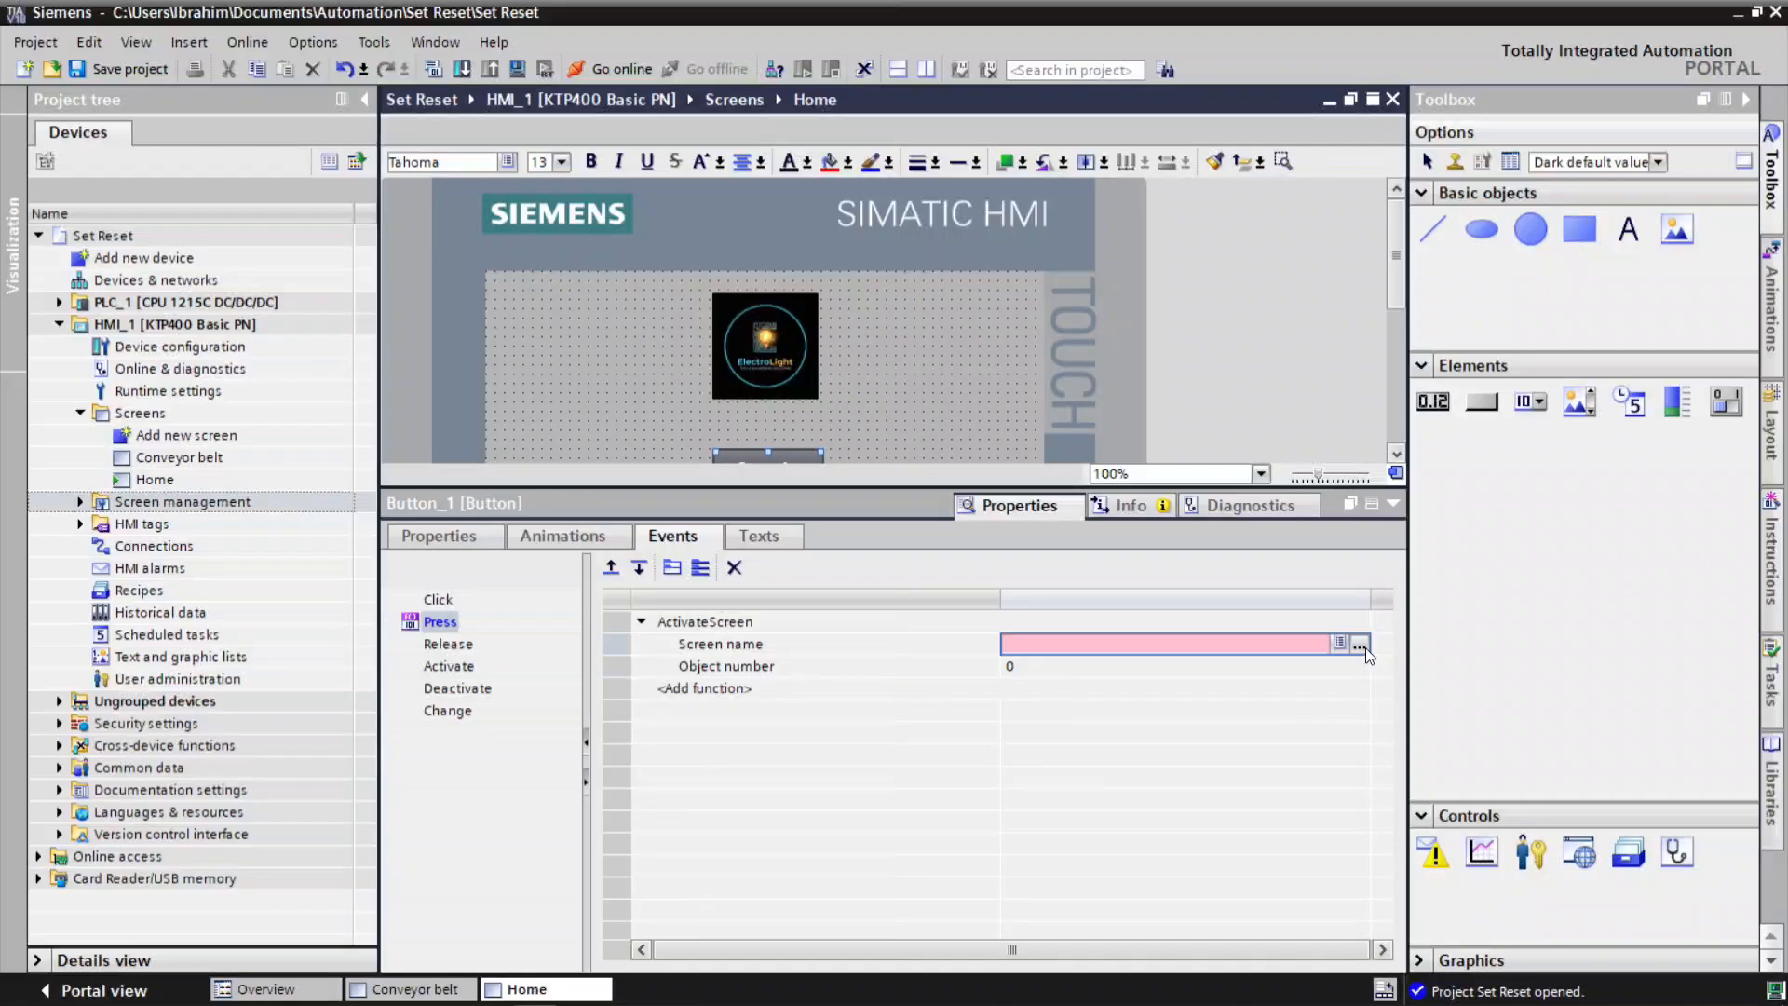
# Set the ActivateScreen function's screen name to Conveyor belt and collapse the button's properties.
pyautogui.click(1361, 644)
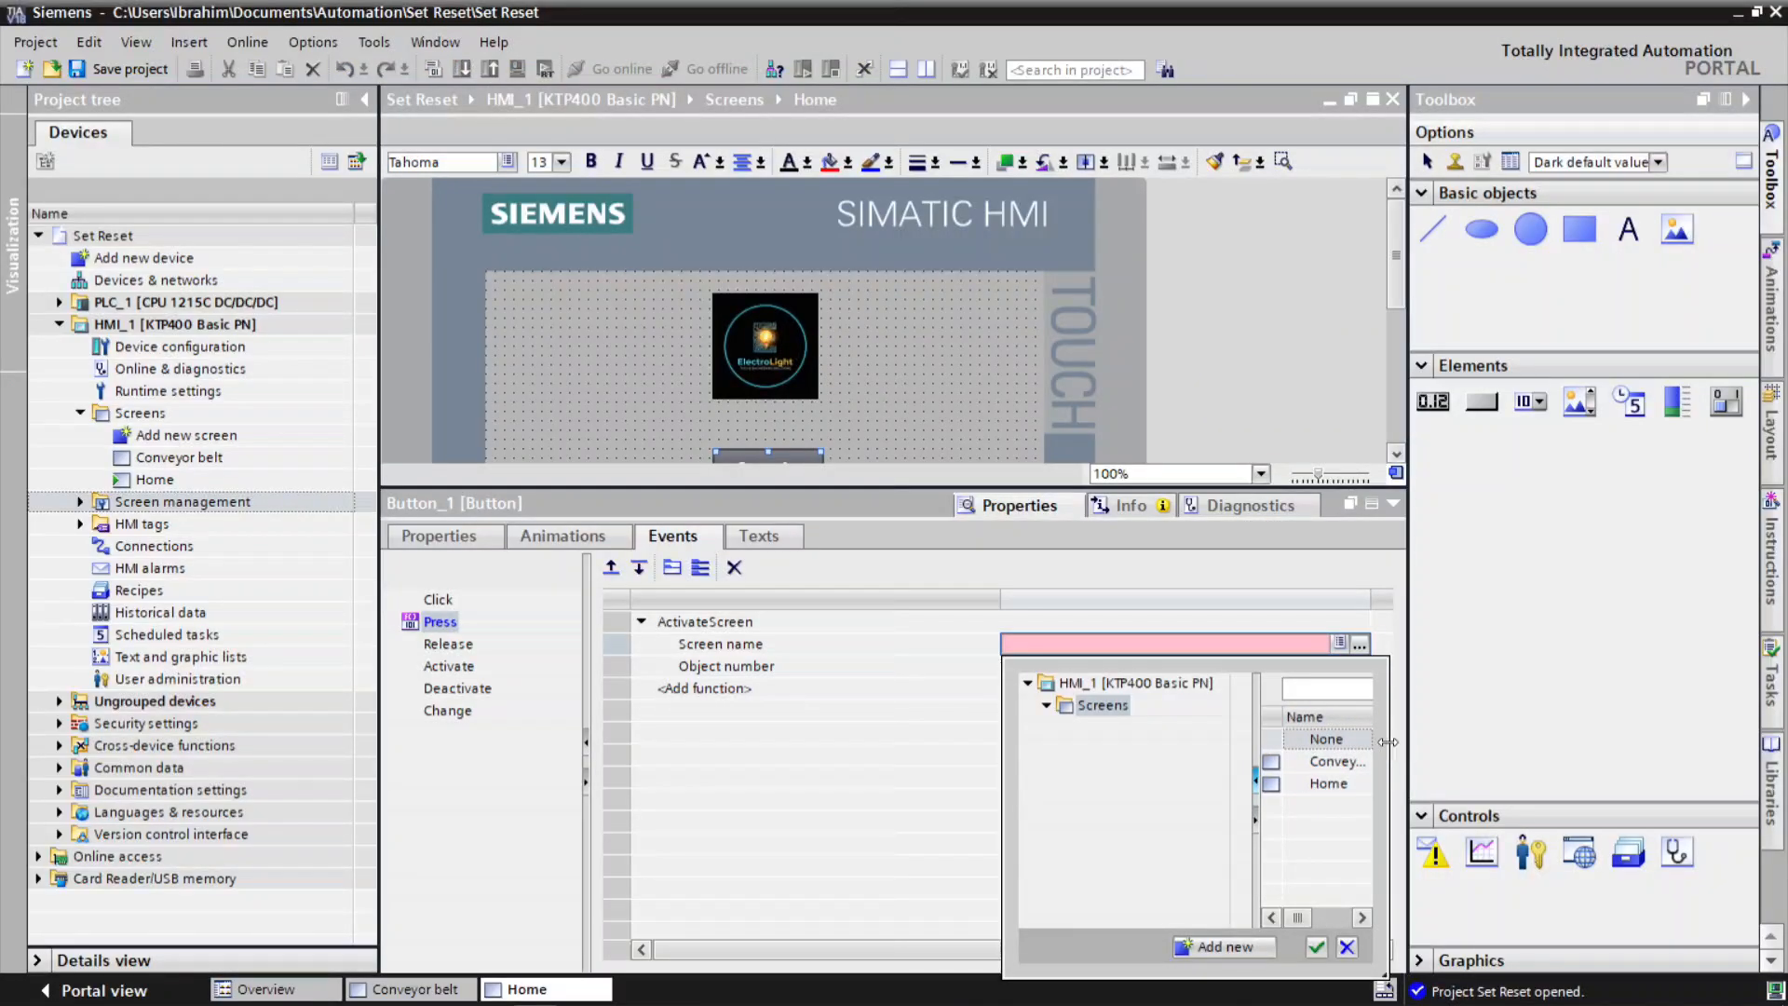
pyautogui.moveTo(1388, 742); pyautogui.dragTo(1463, 743)
pyautogui.click(1351, 759)
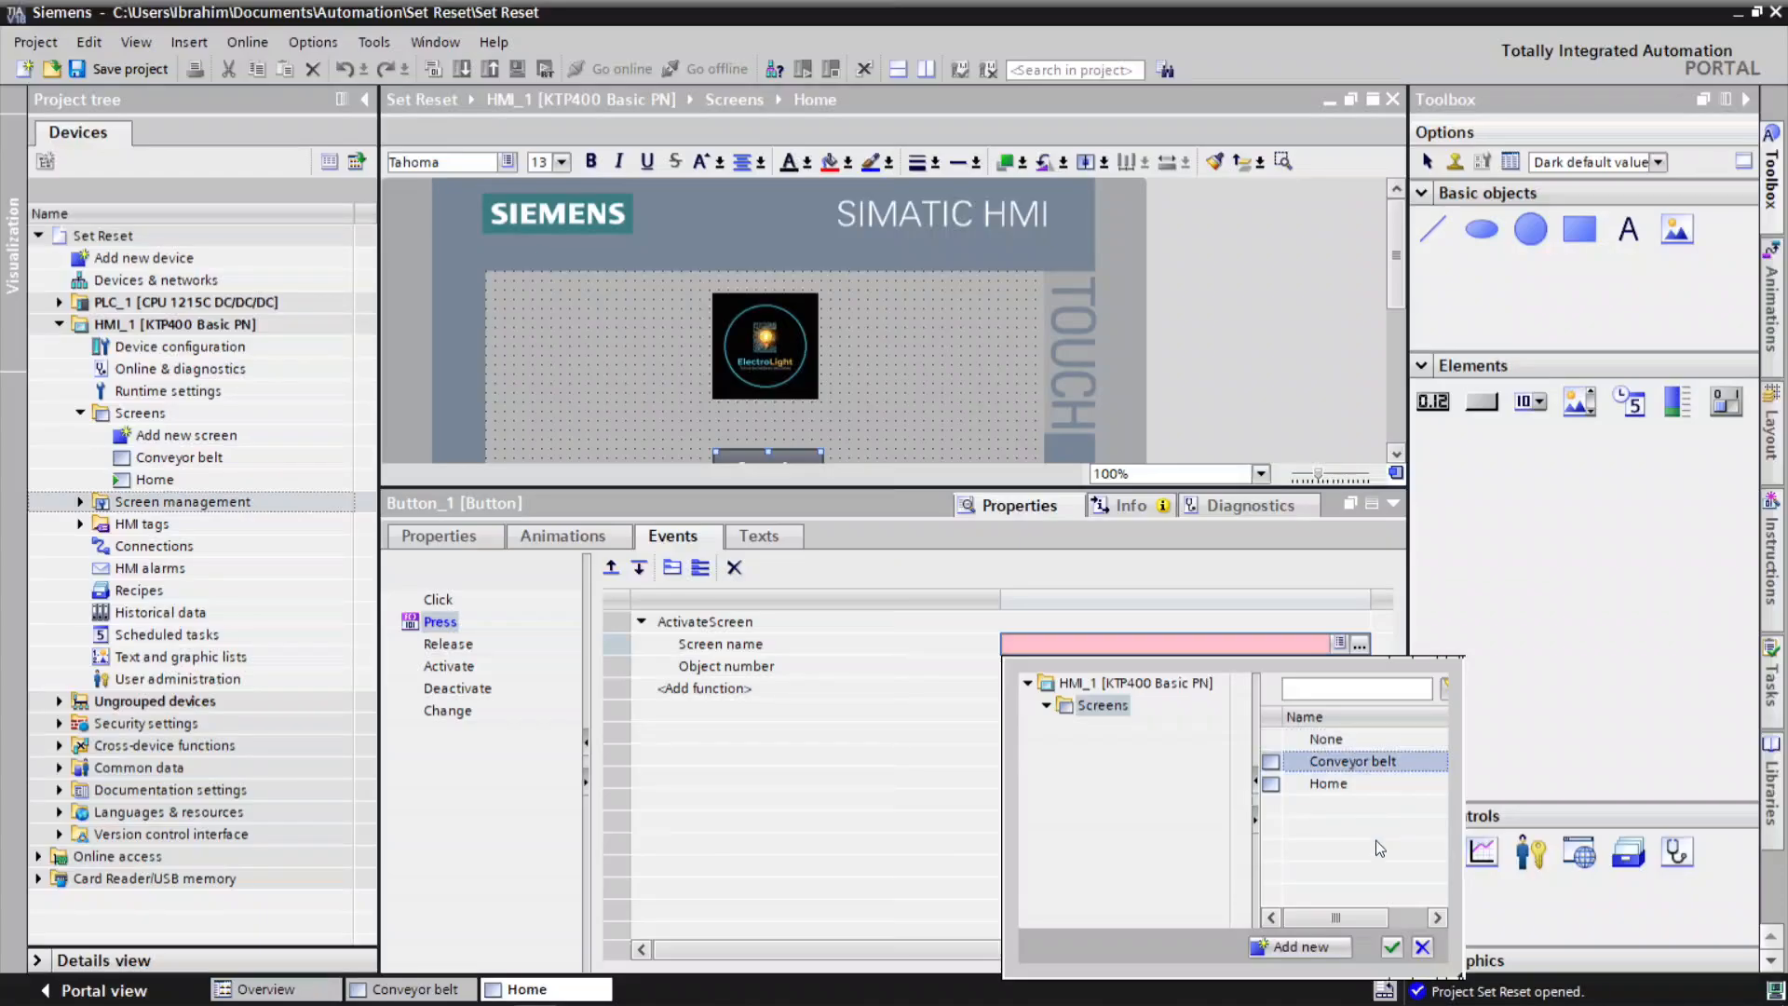
pyautogui.click(1392, 946)
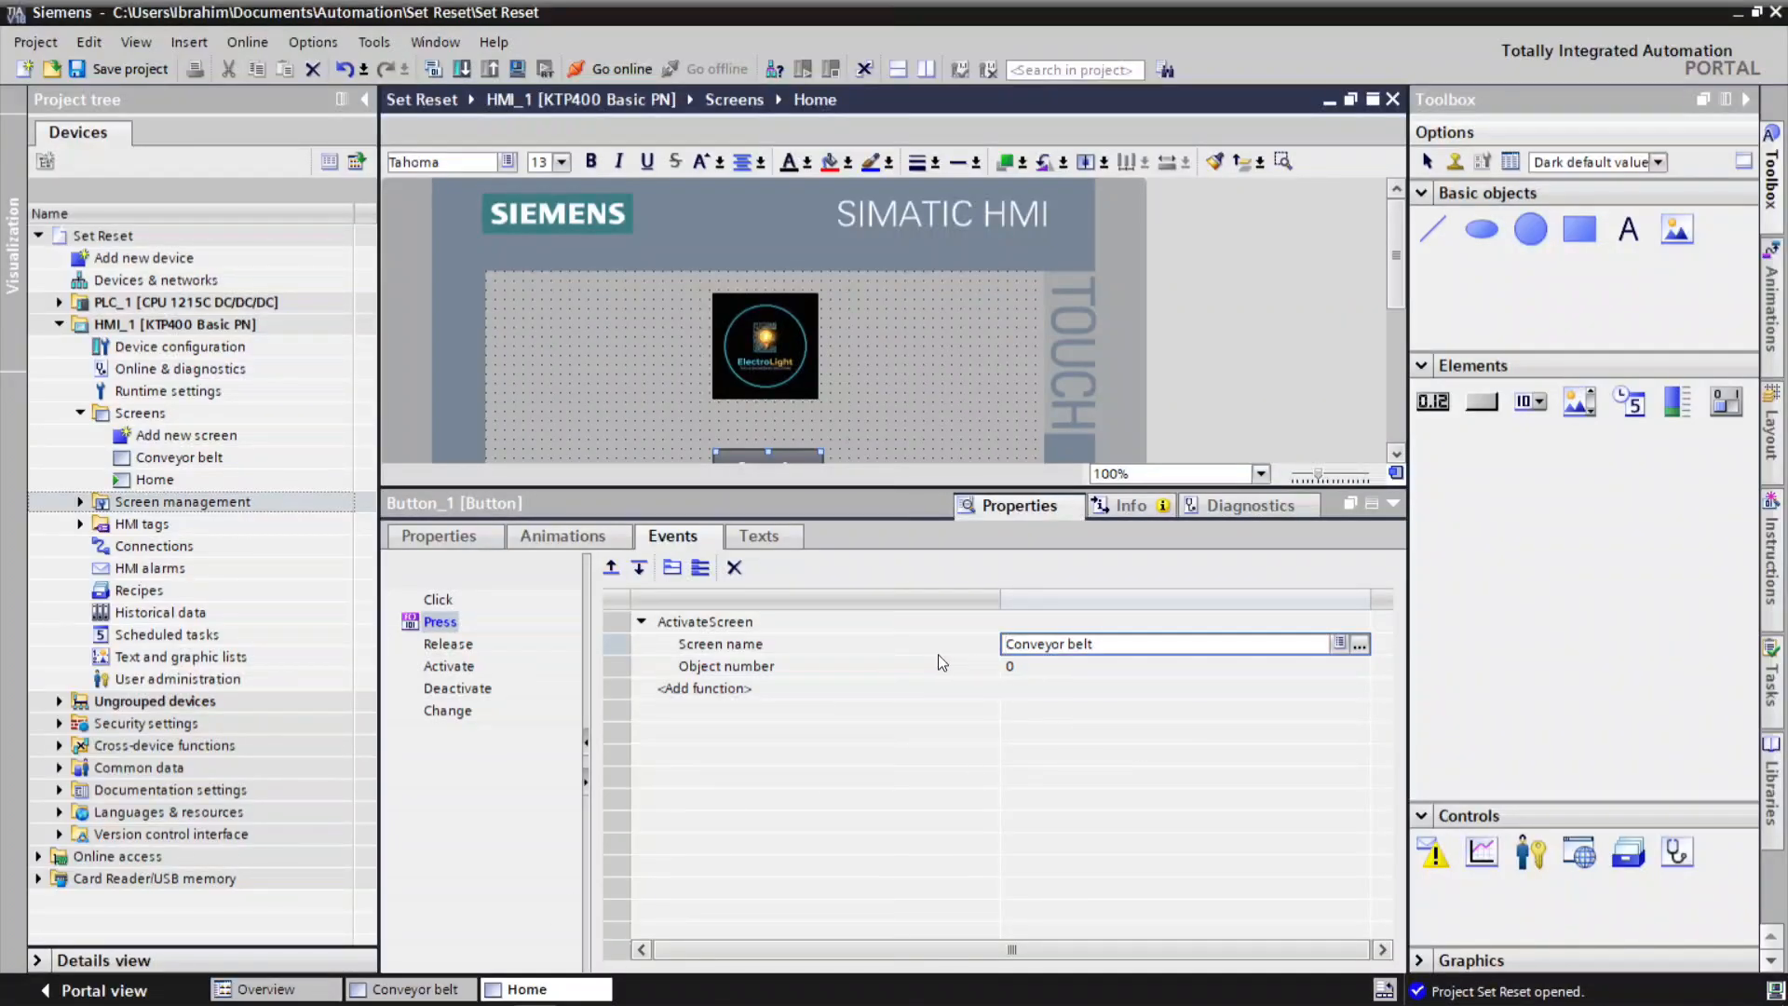
pyautogui.click(1393, 504)
pyautogui.click(919, 453)
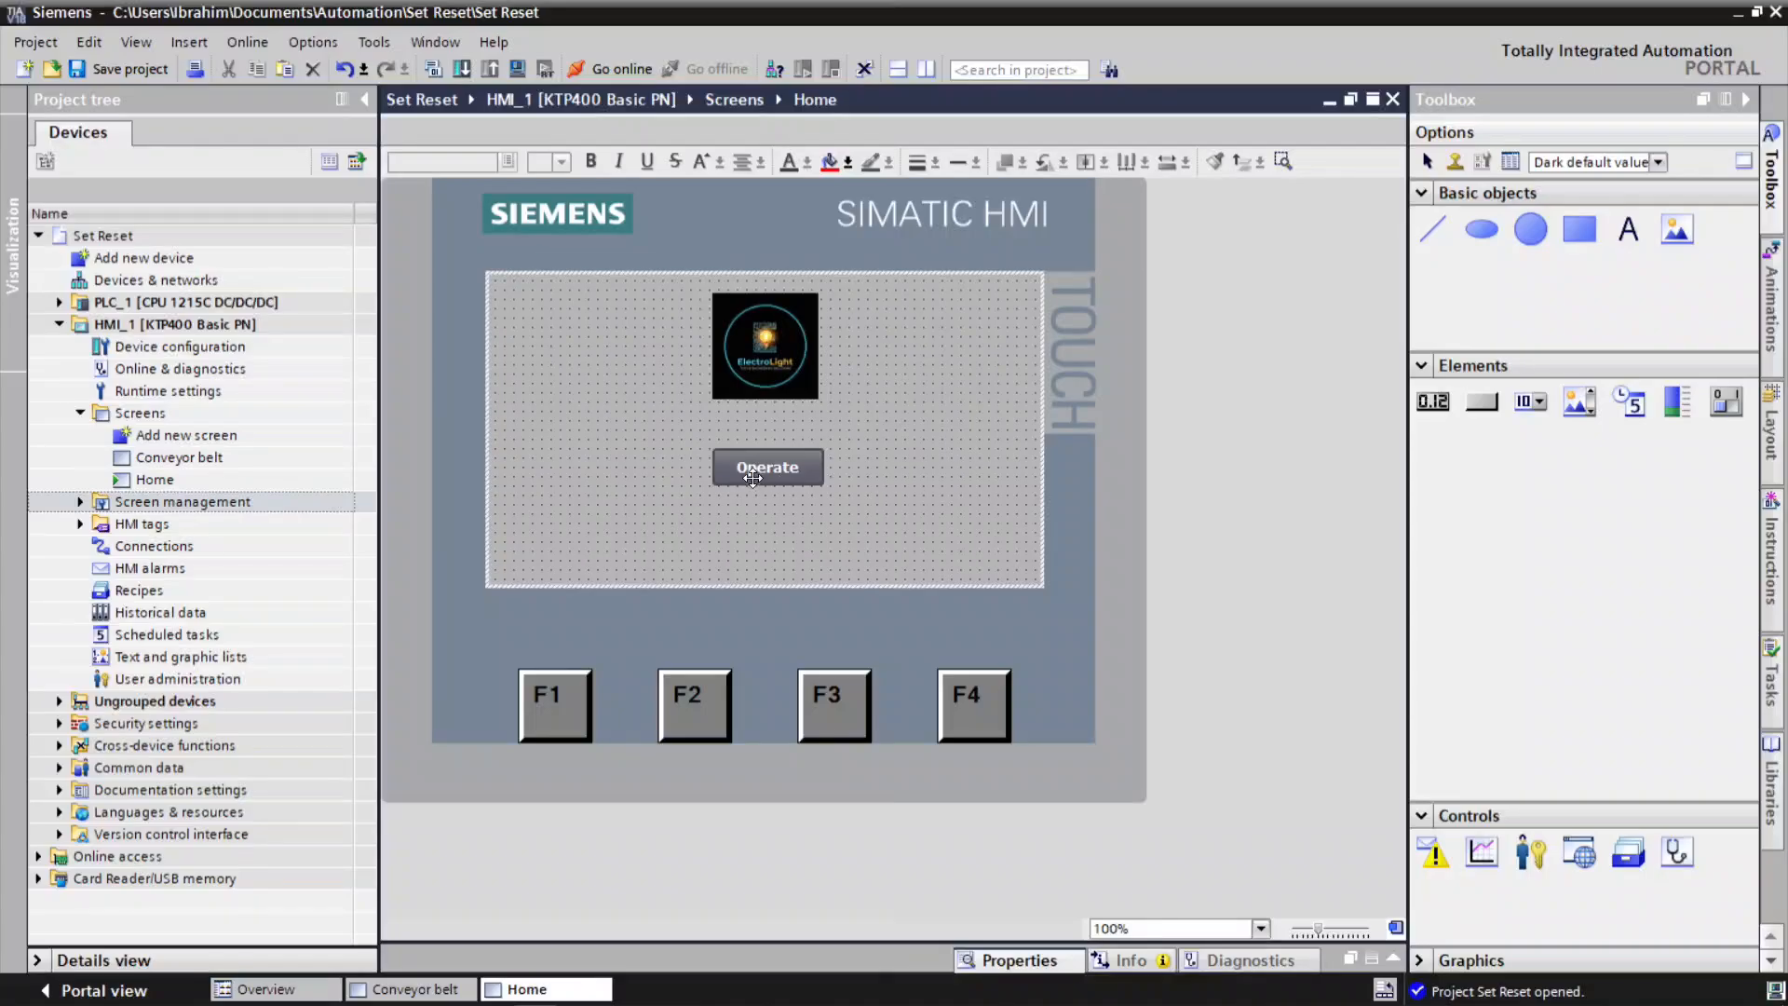
# Open the Conveyor belt screen and place a new button beside the Stop button, near the screen's upper-left corner.
pyautogui.doubleClick(193, 458)
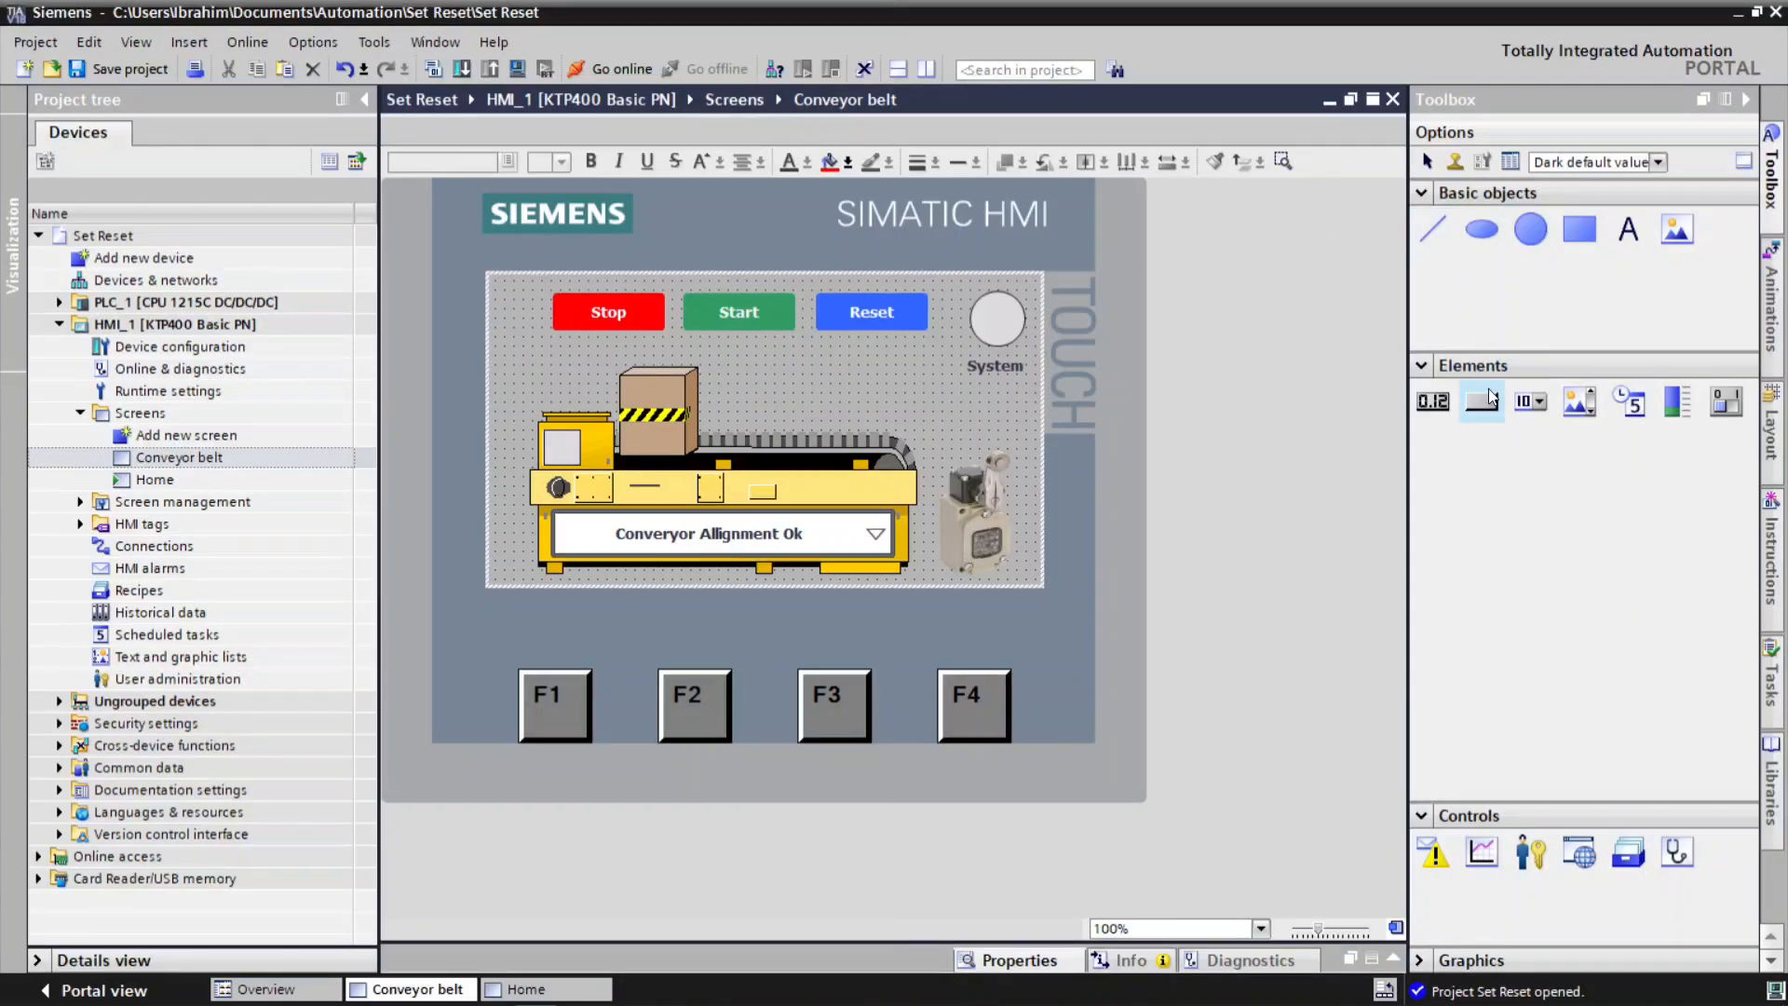
pyautogui.moveTo(1491, 398); pyautogui.dragTo(525, 304)
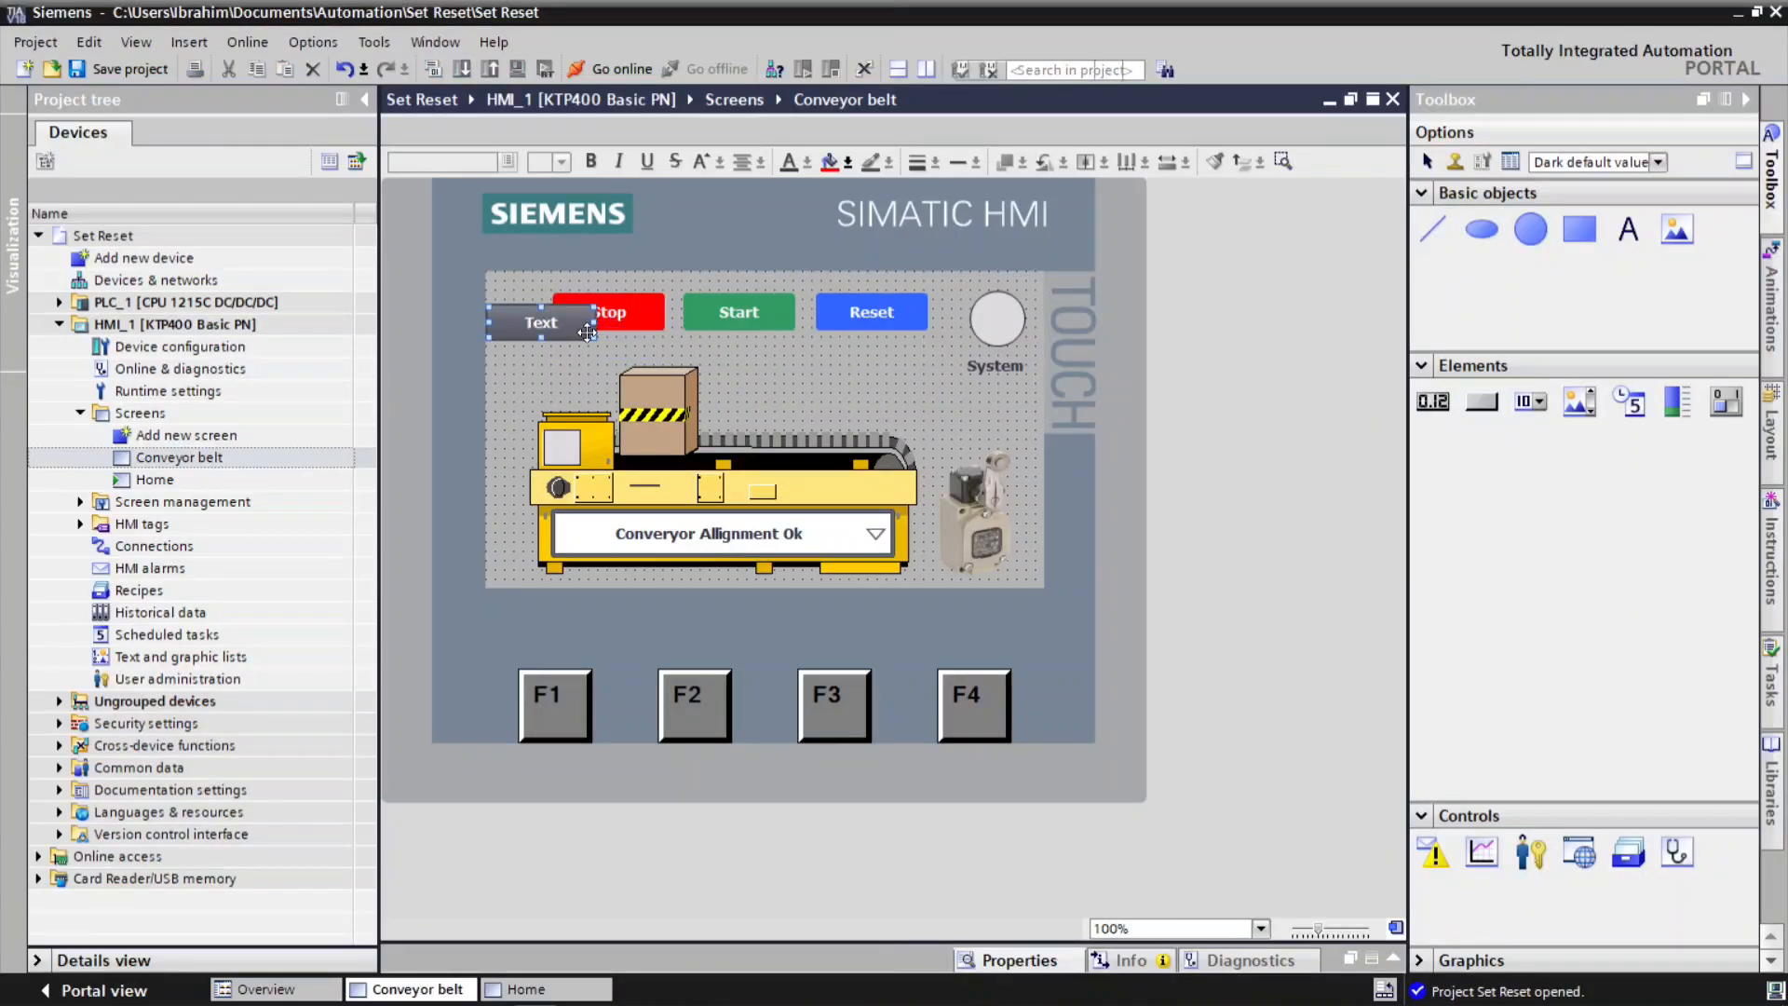
pyautogui.doubleClick(564, 338)
# Set the mode of the new text button on the Conveyor belt screen to Graphic.
pyautogui.rightClick(562, 326)
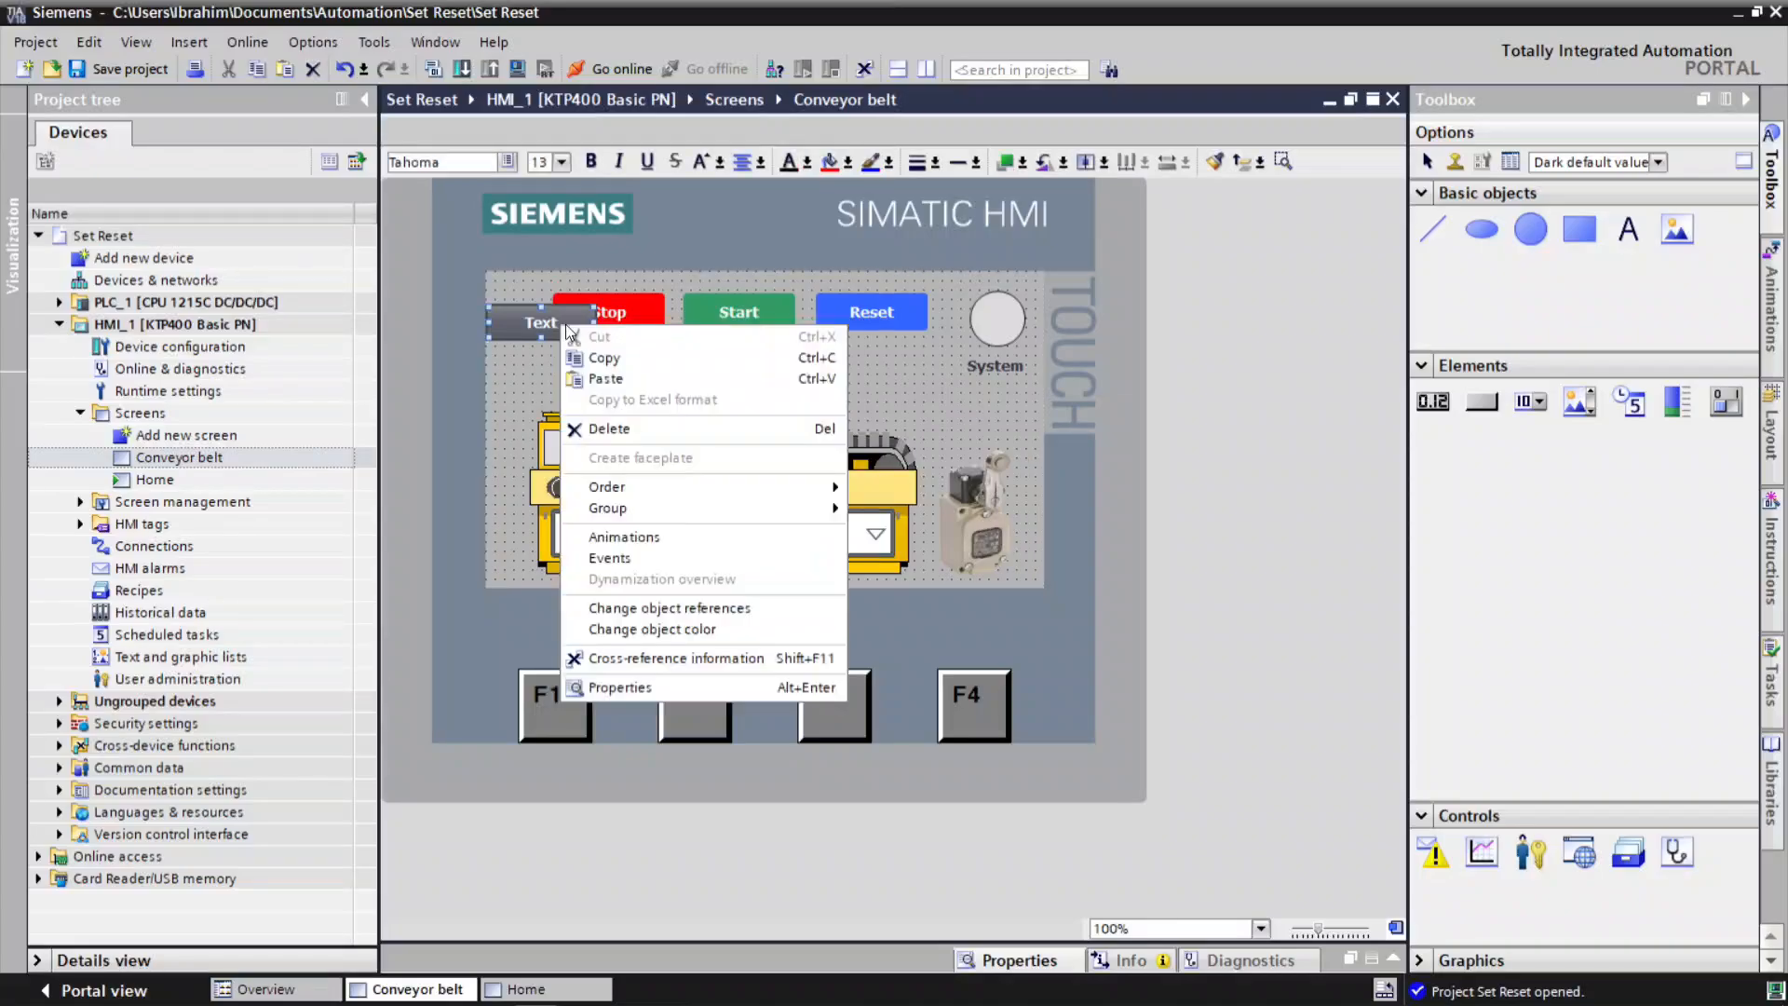
pyautogui.click(650, 685)
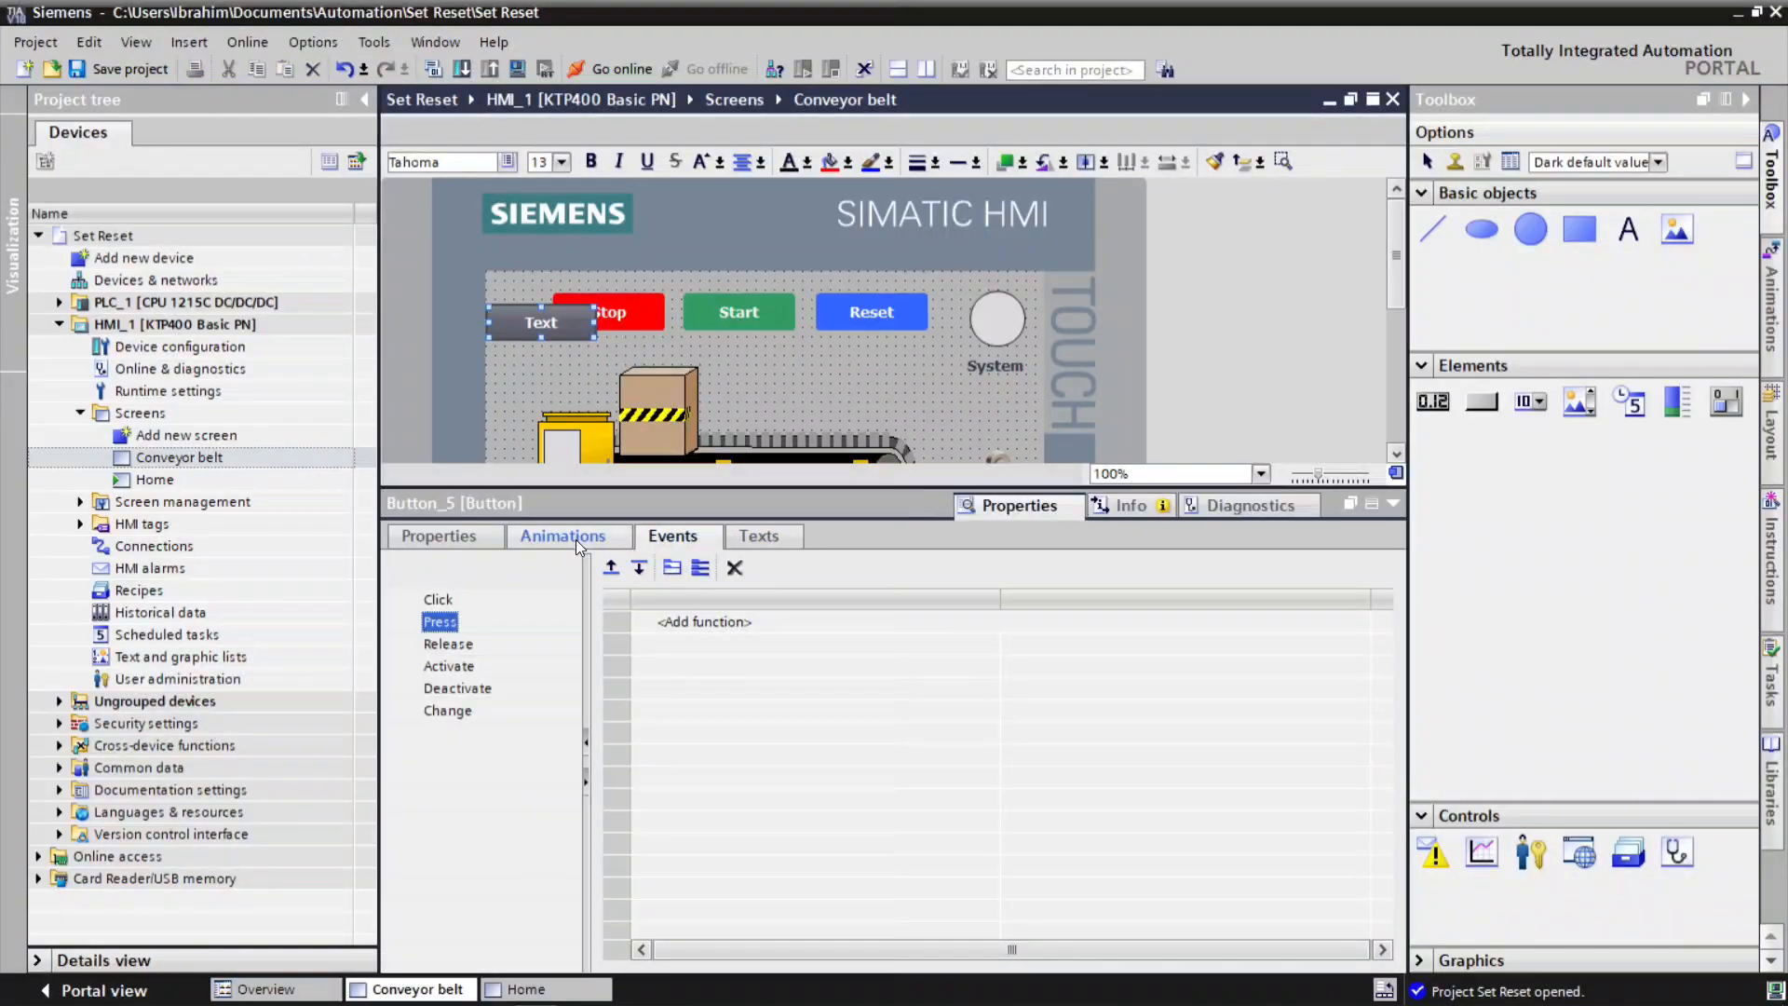
pyautogui.click(455, 535)
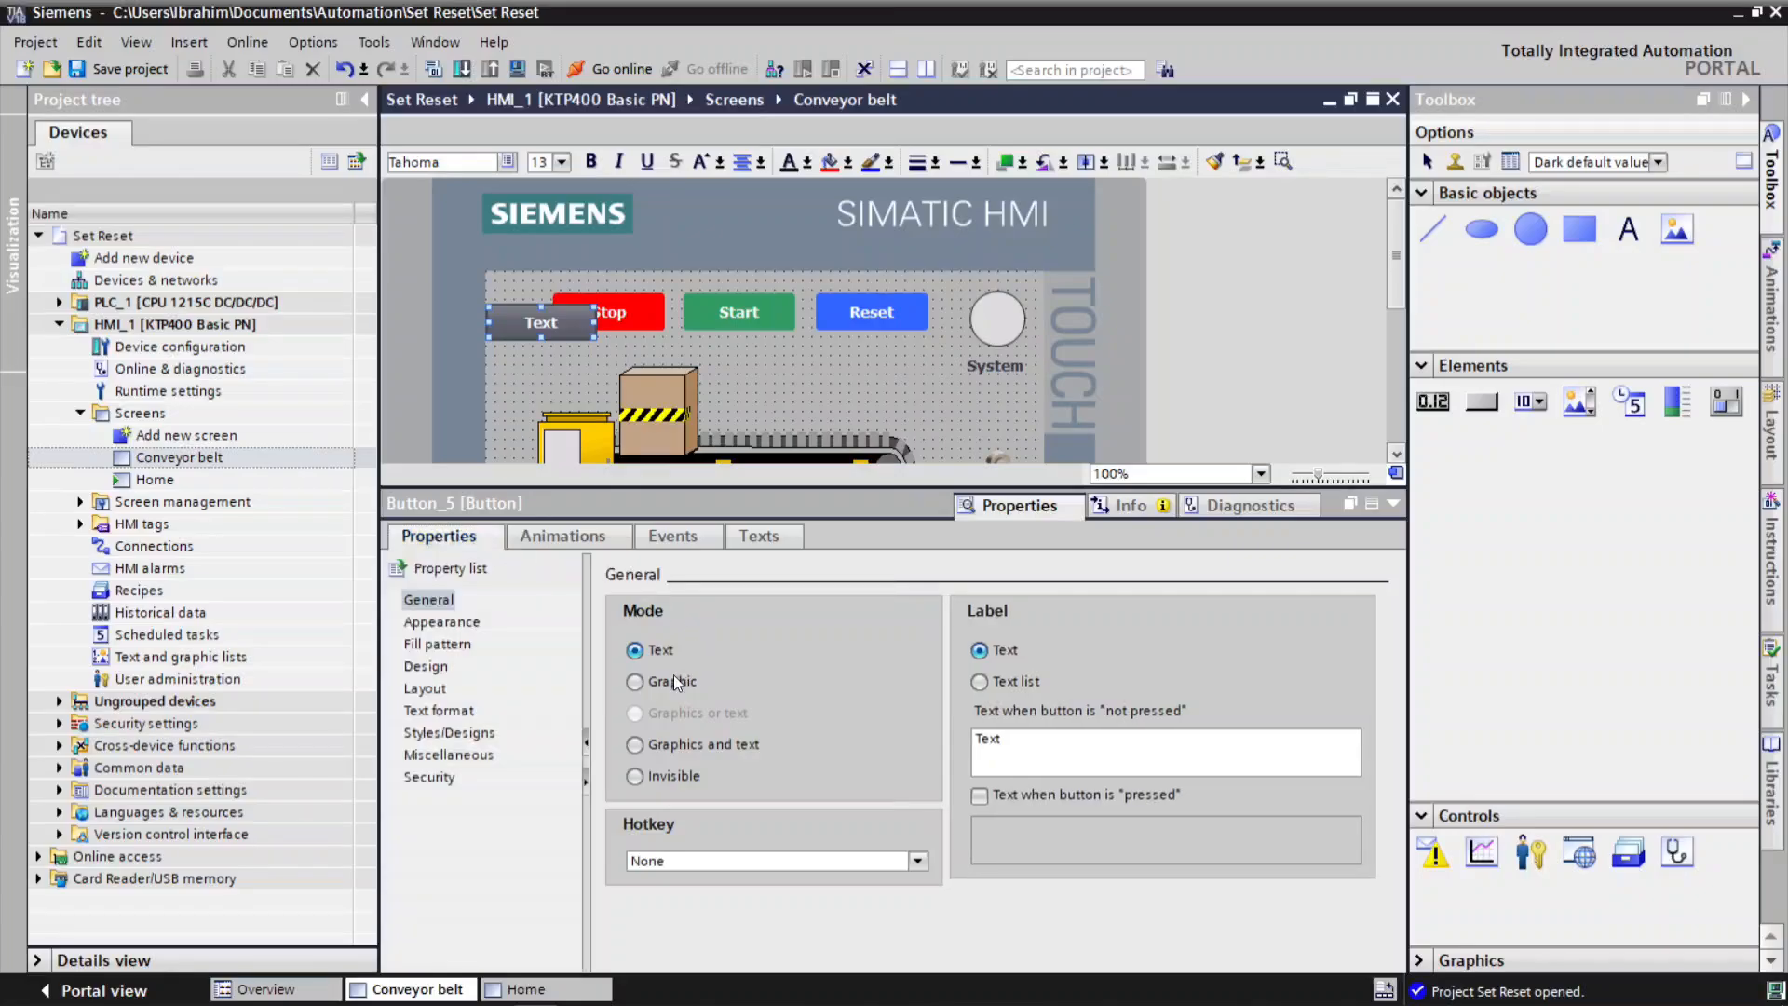
pyautogui.click(634, 681)
# Import the image pngtree-back-vector-icon-png-image_470452 from the scada logo folder as the button's "not pressed" graphic.
pyautogui.click(1350, 738)
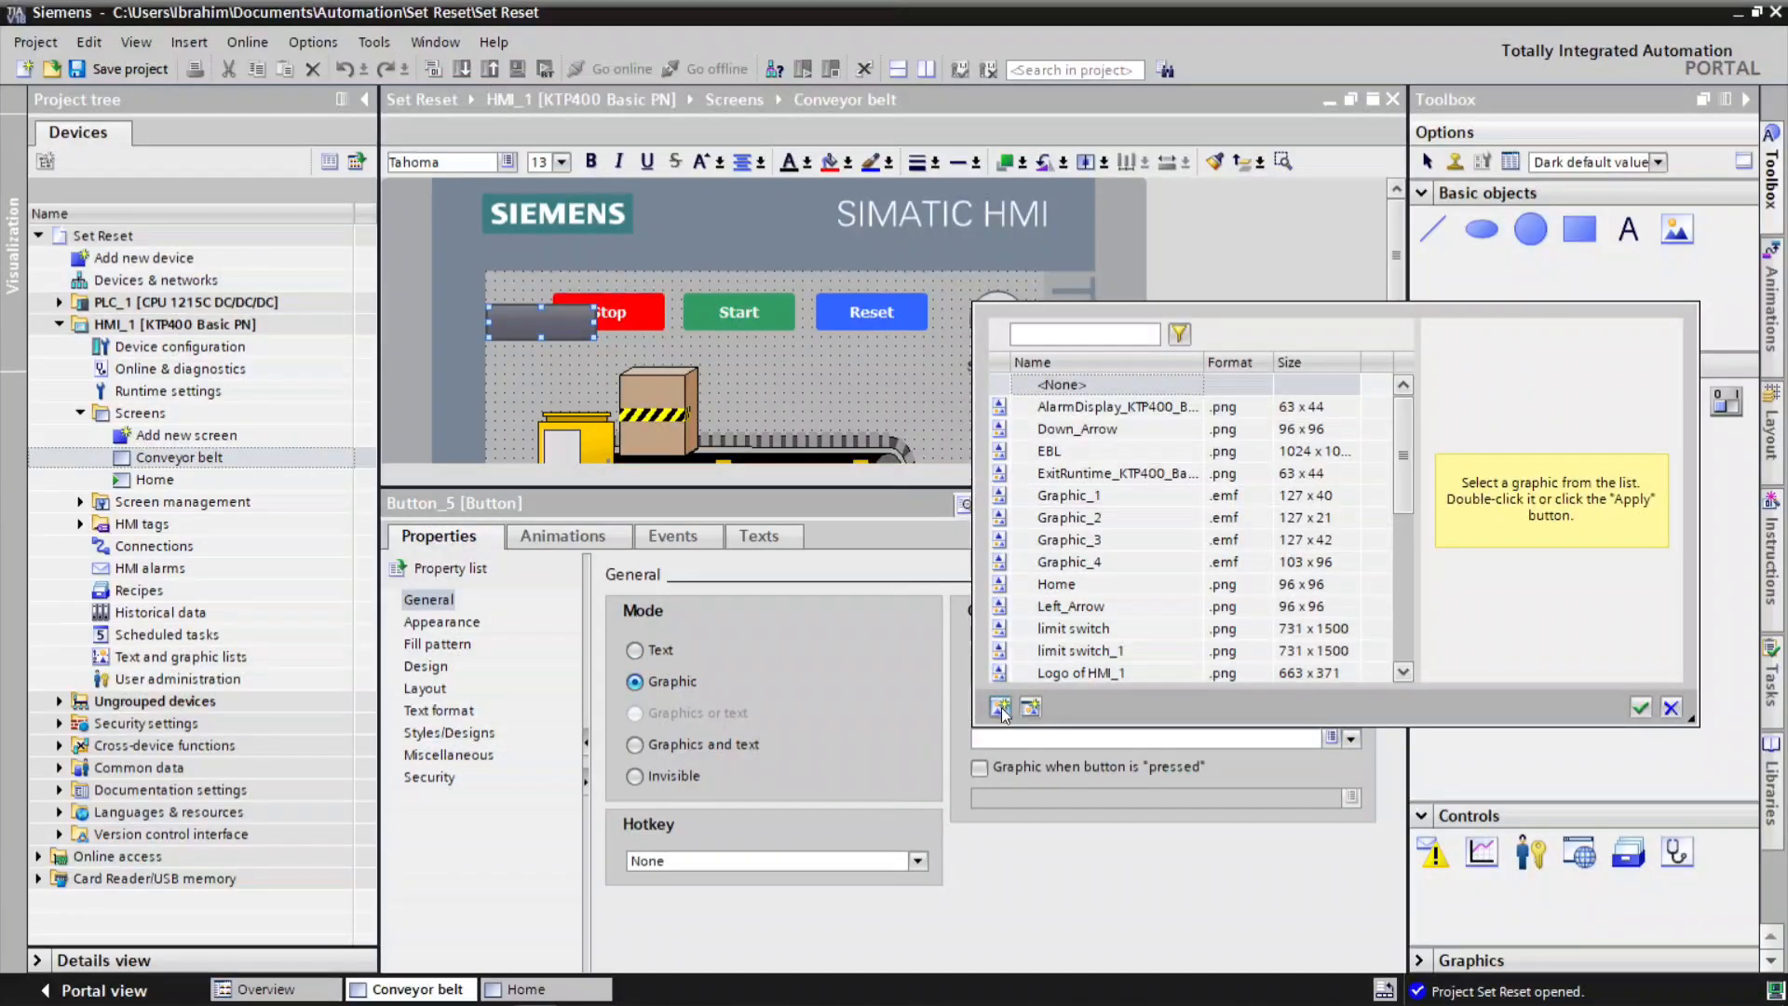
pyautogui.click(1001, 707)
pyautogui.scroll(-10, 1217, 613)
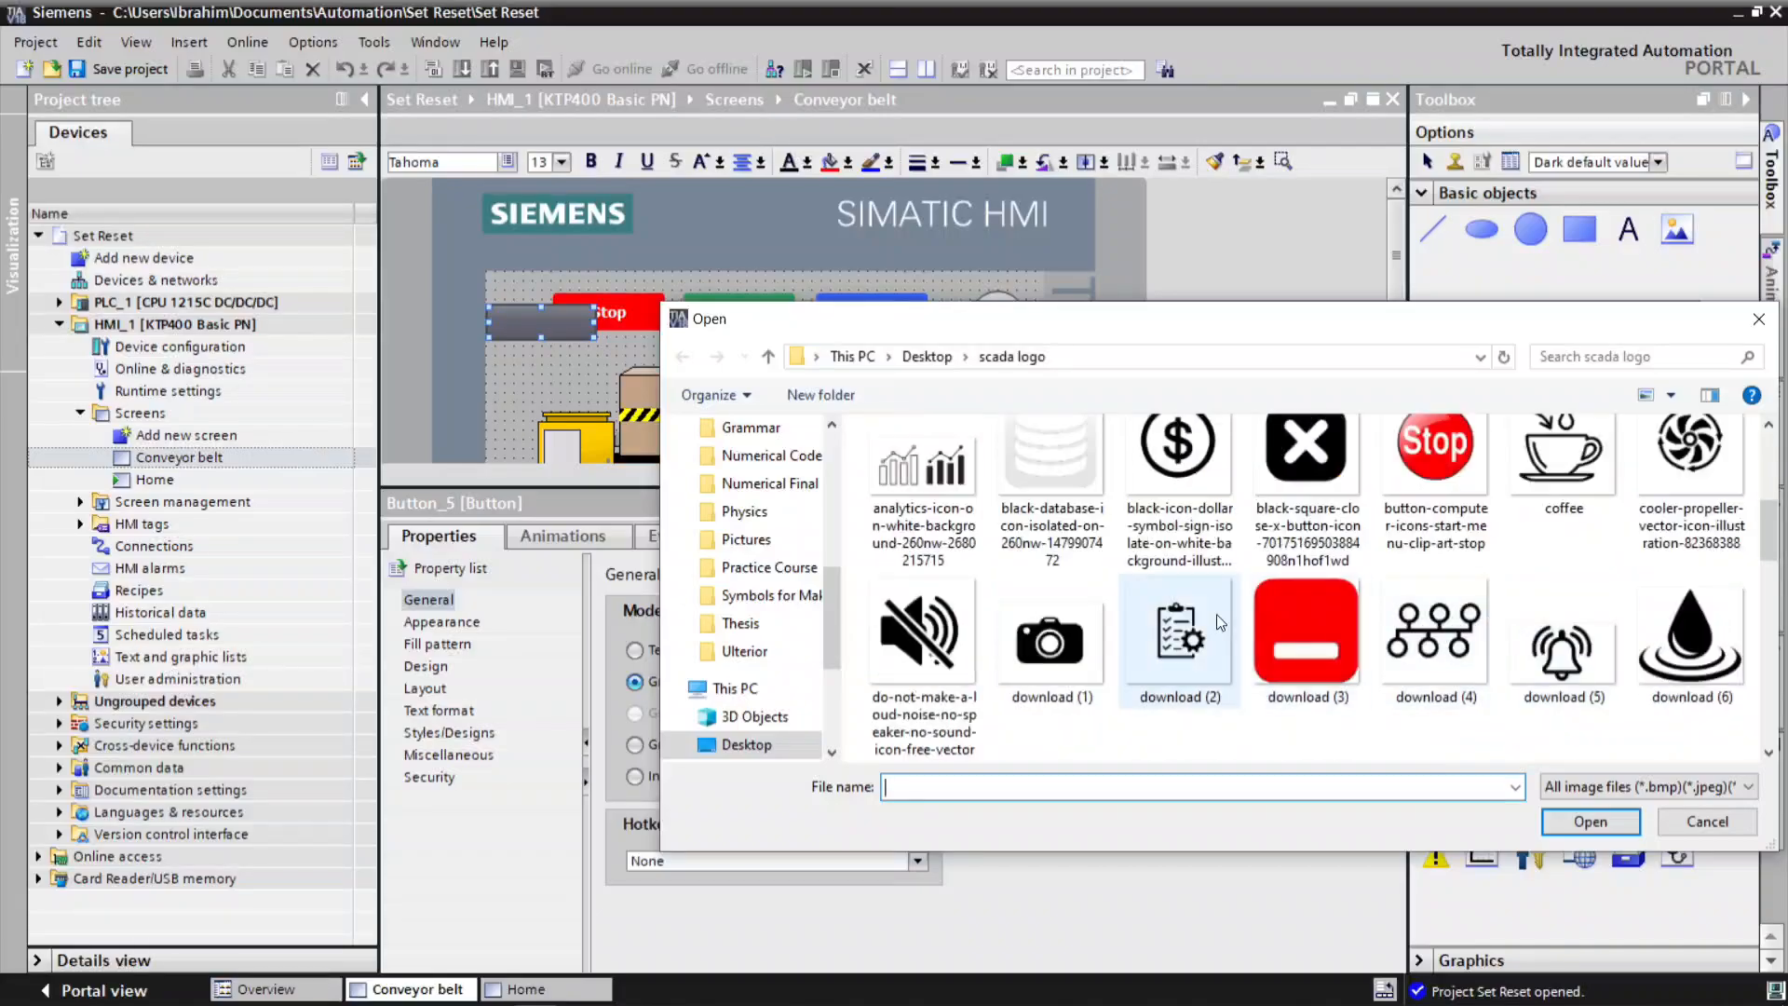
pyautogui.scroll(-5, 1248, 659)
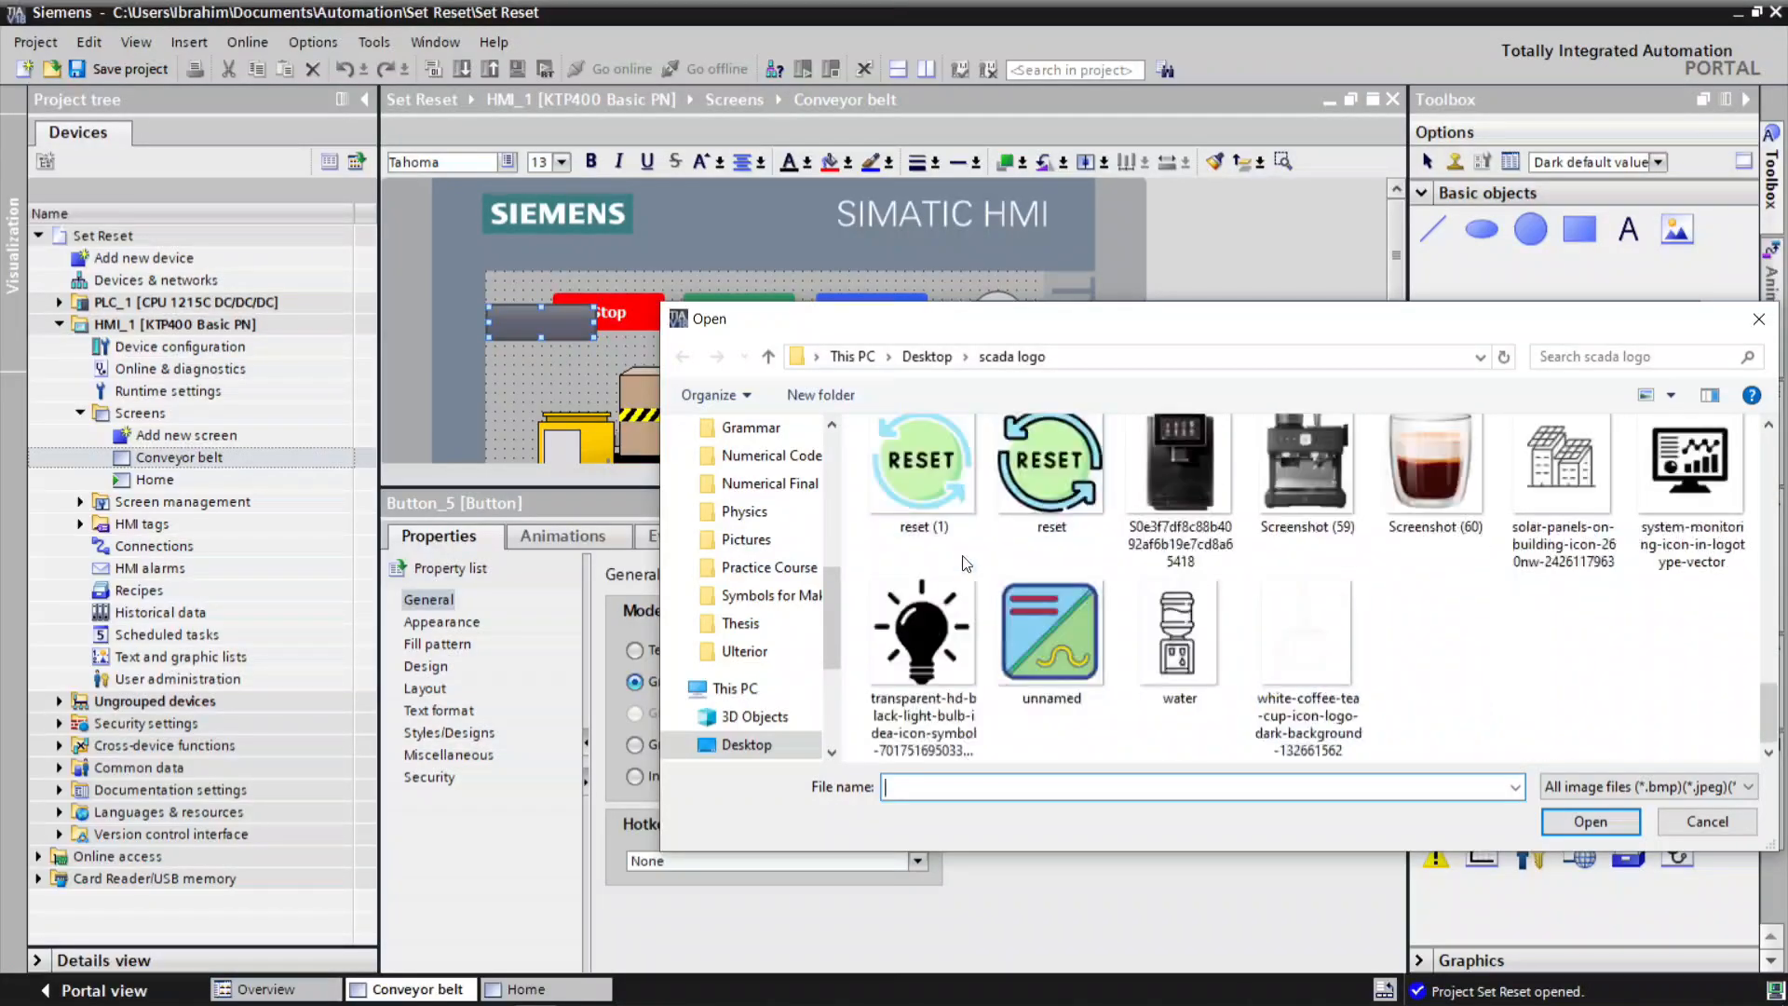
pyautogui.scroll(3, 989, 534)
pyautogui.click(942, 643)
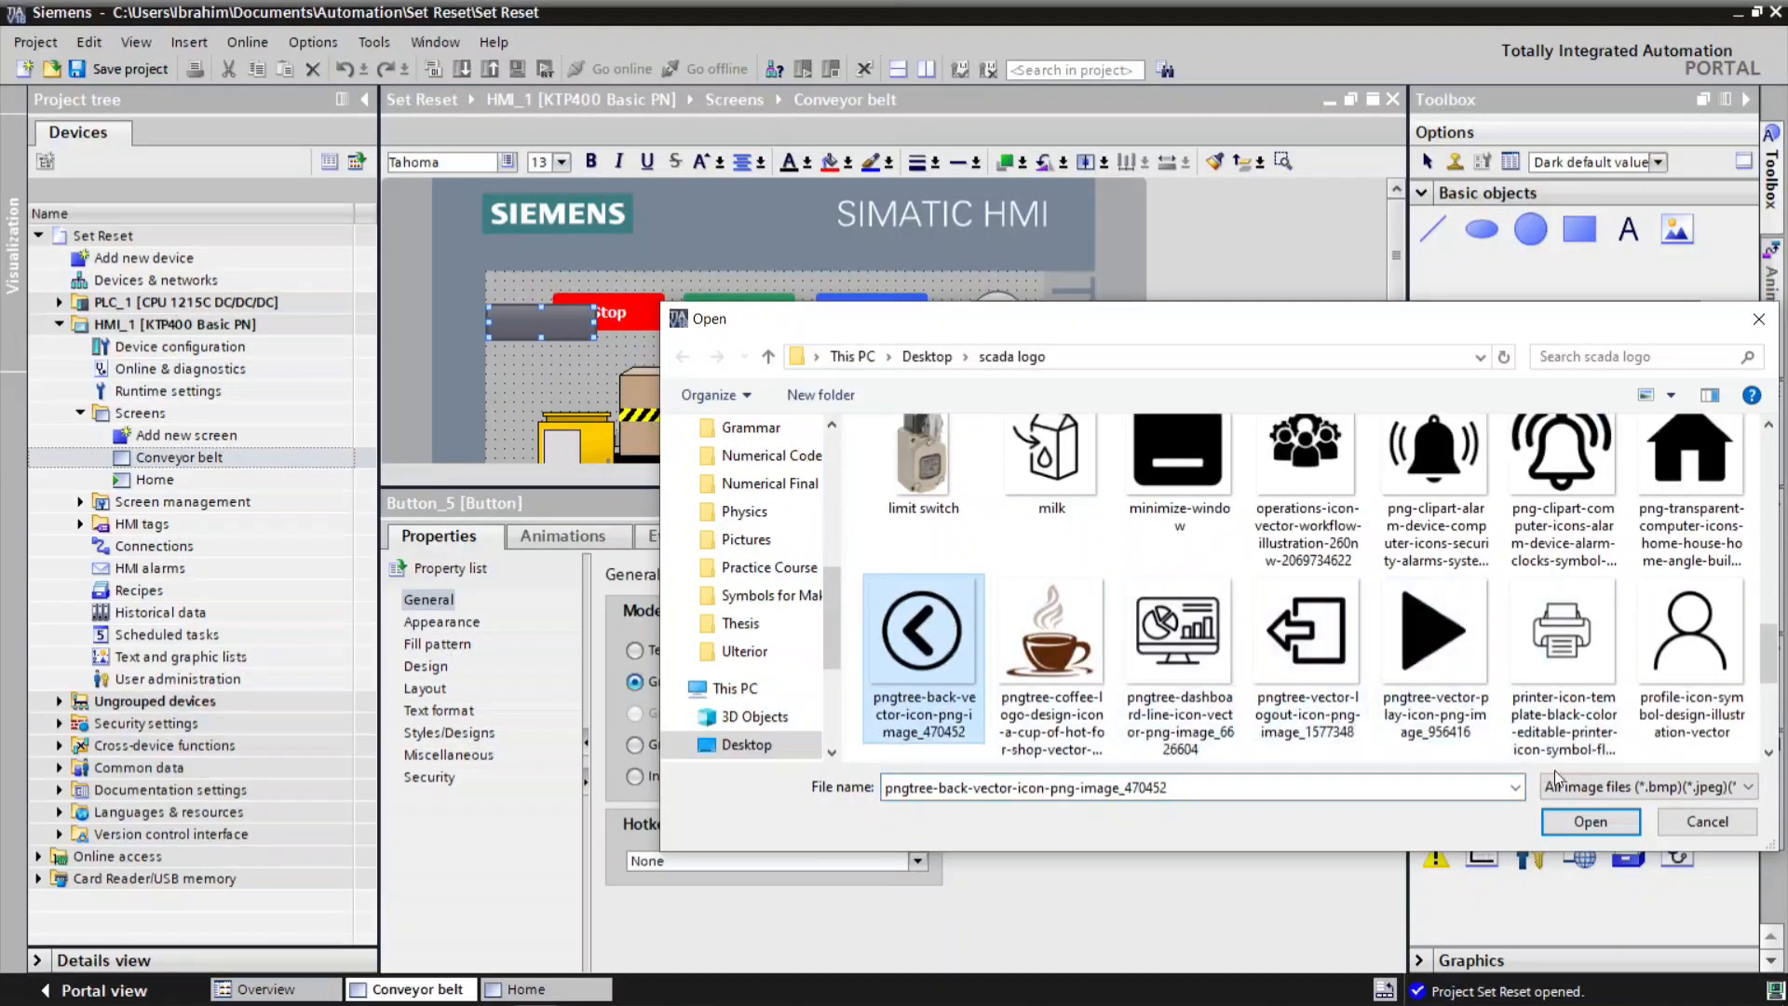
pyautogui.click(1595, 817)
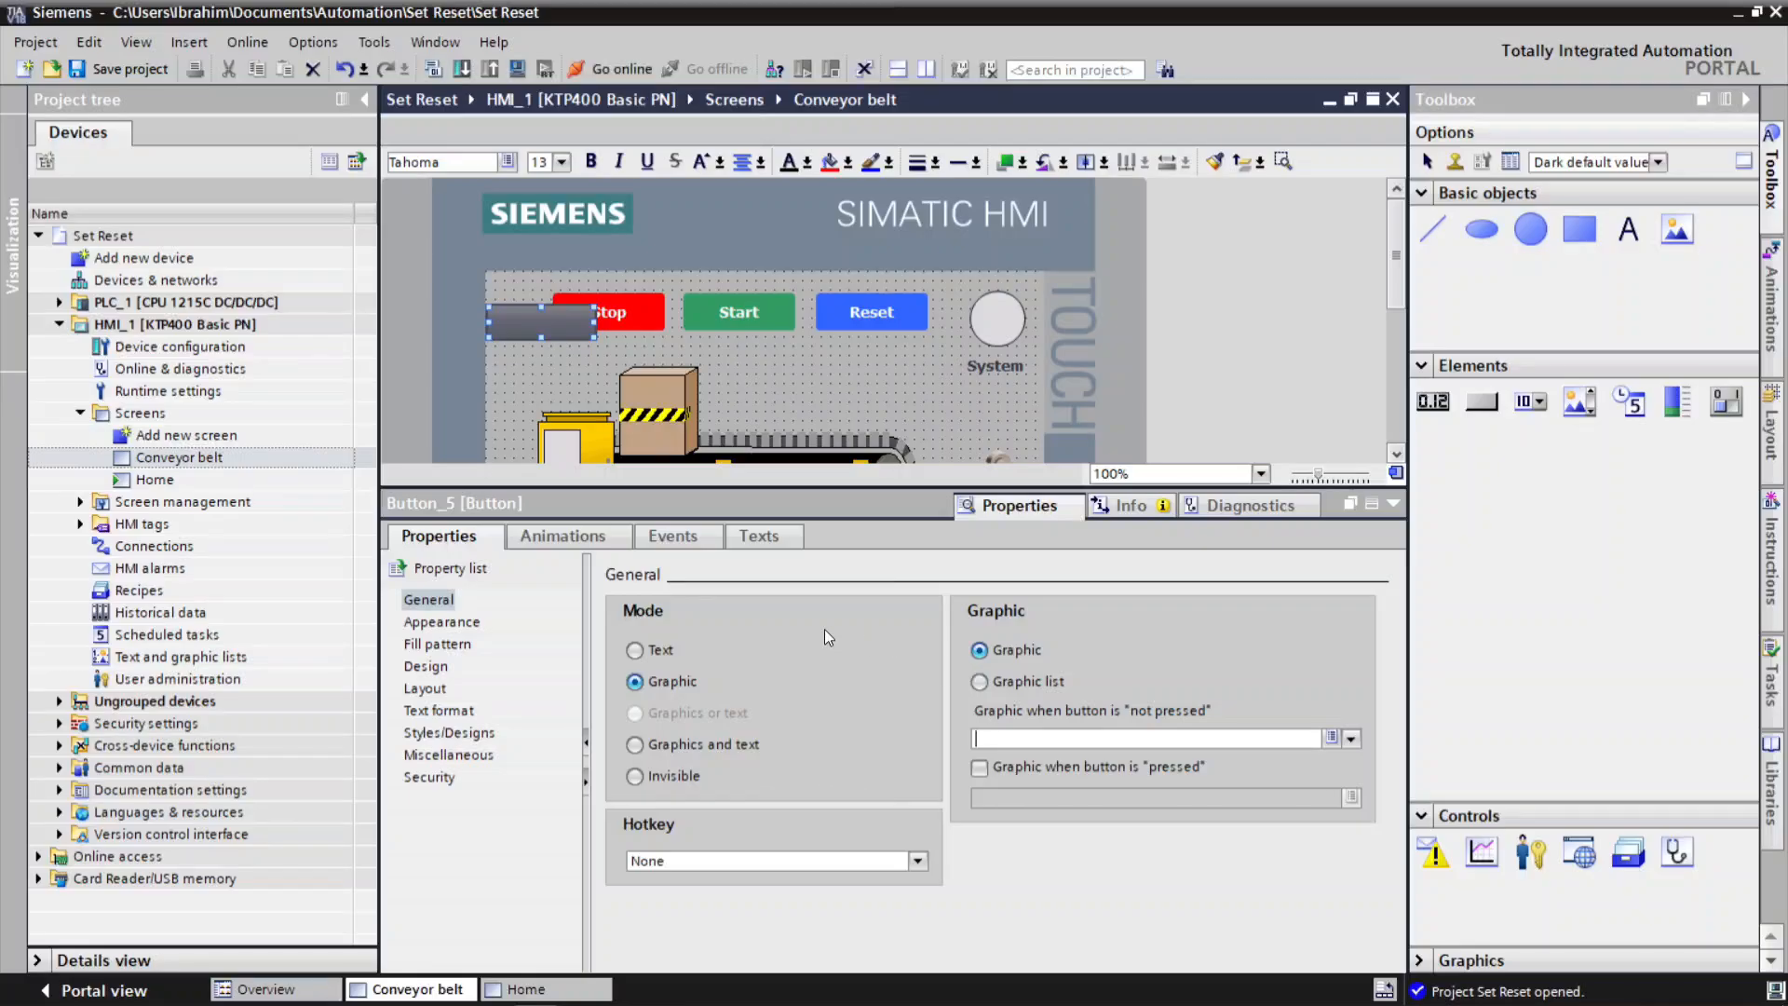
pyautogui.click(1383, 505)
# Give the back-arrow button a border width of 0 and a Transparent fill pattern.
pyautogui.rightClick(551, 326)
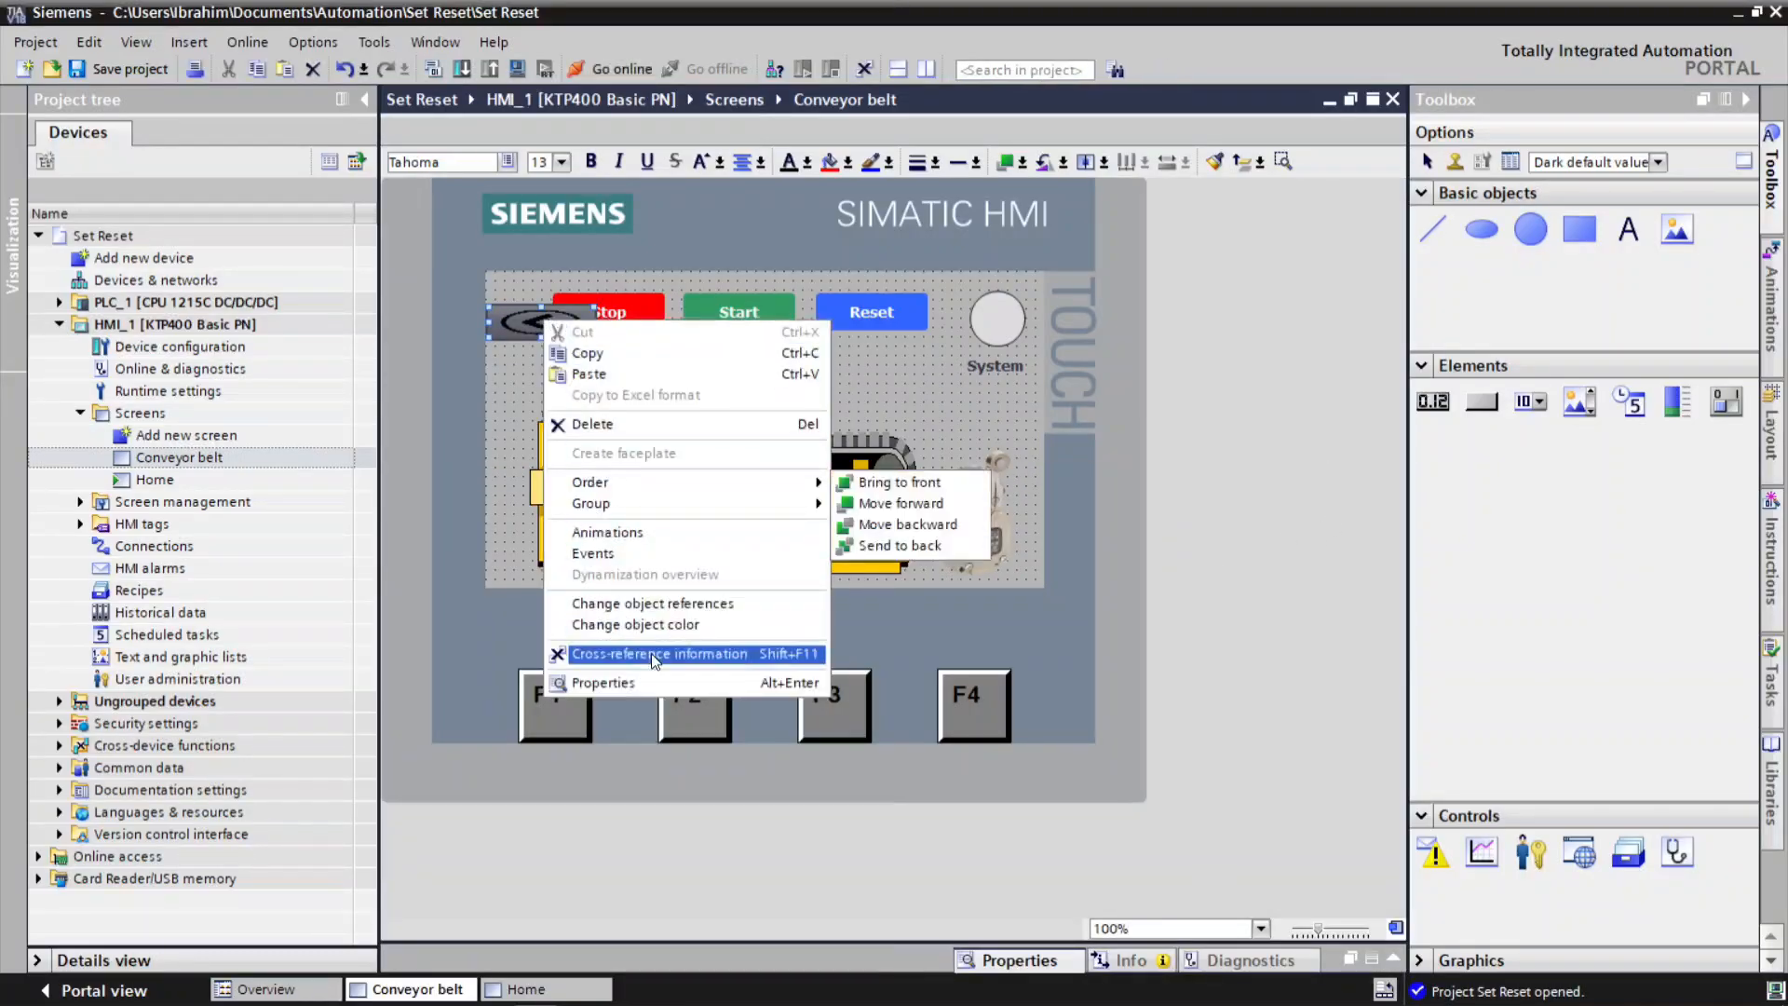
pyautogui.click(658, 679)
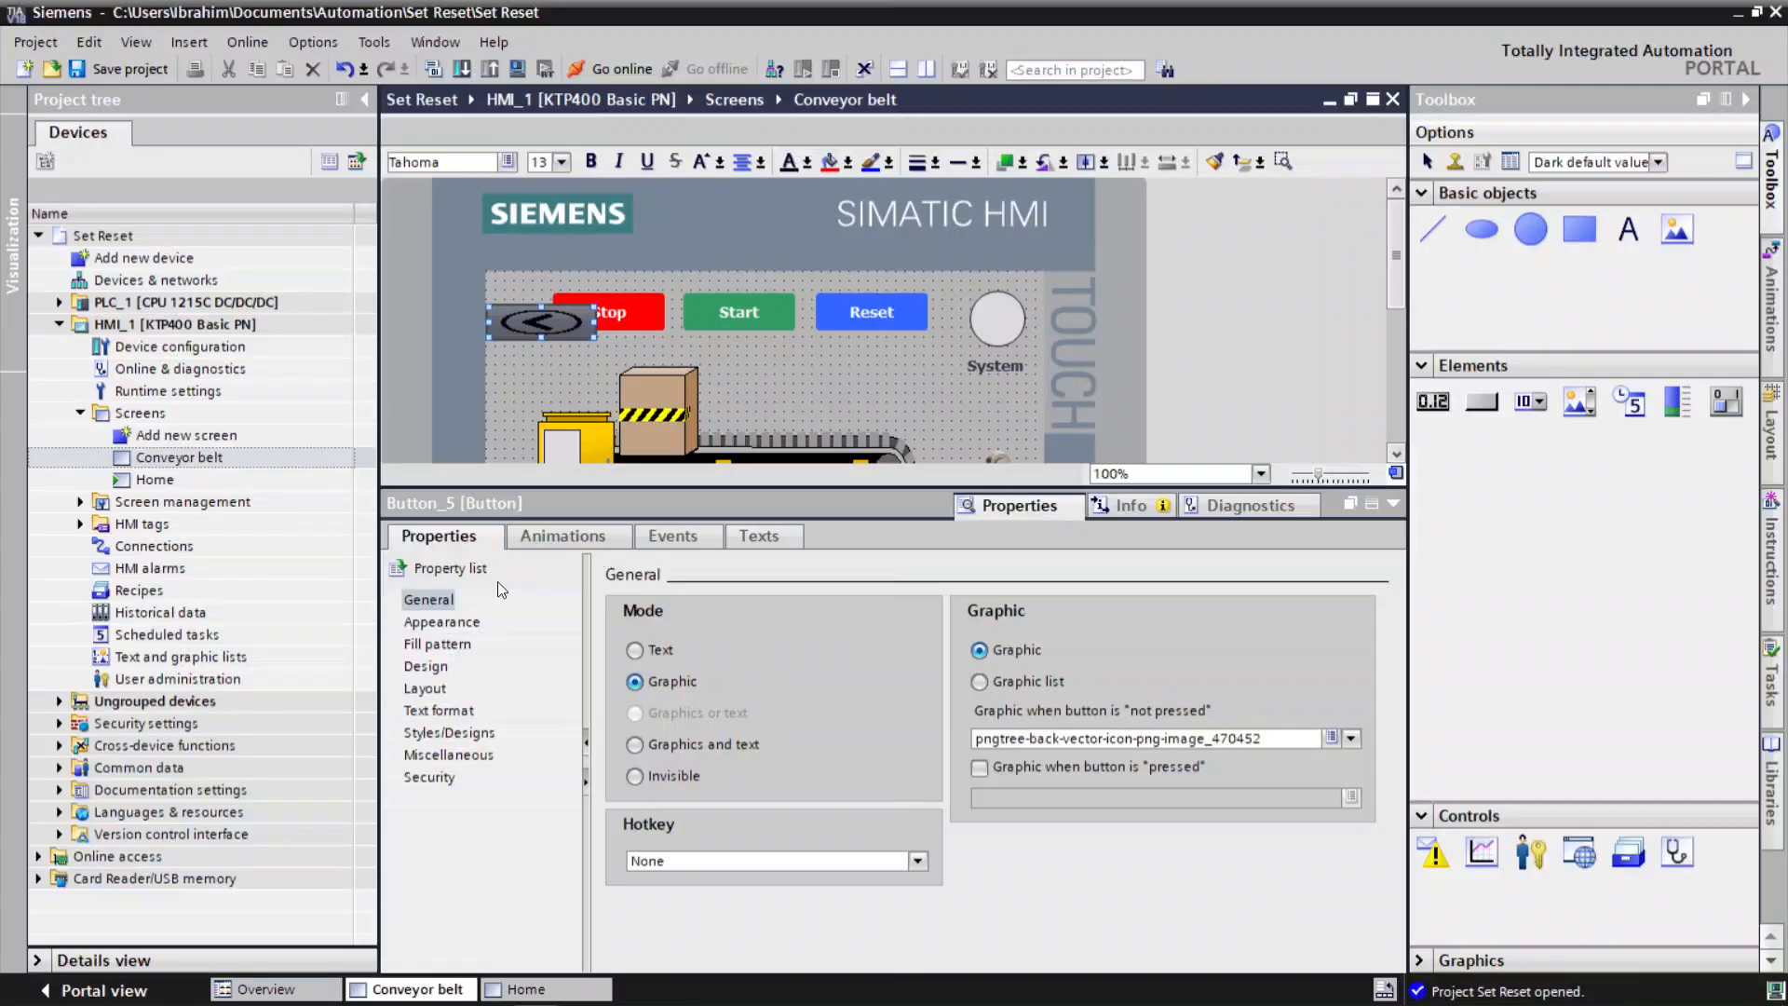
pyautogui.click(443, 622)
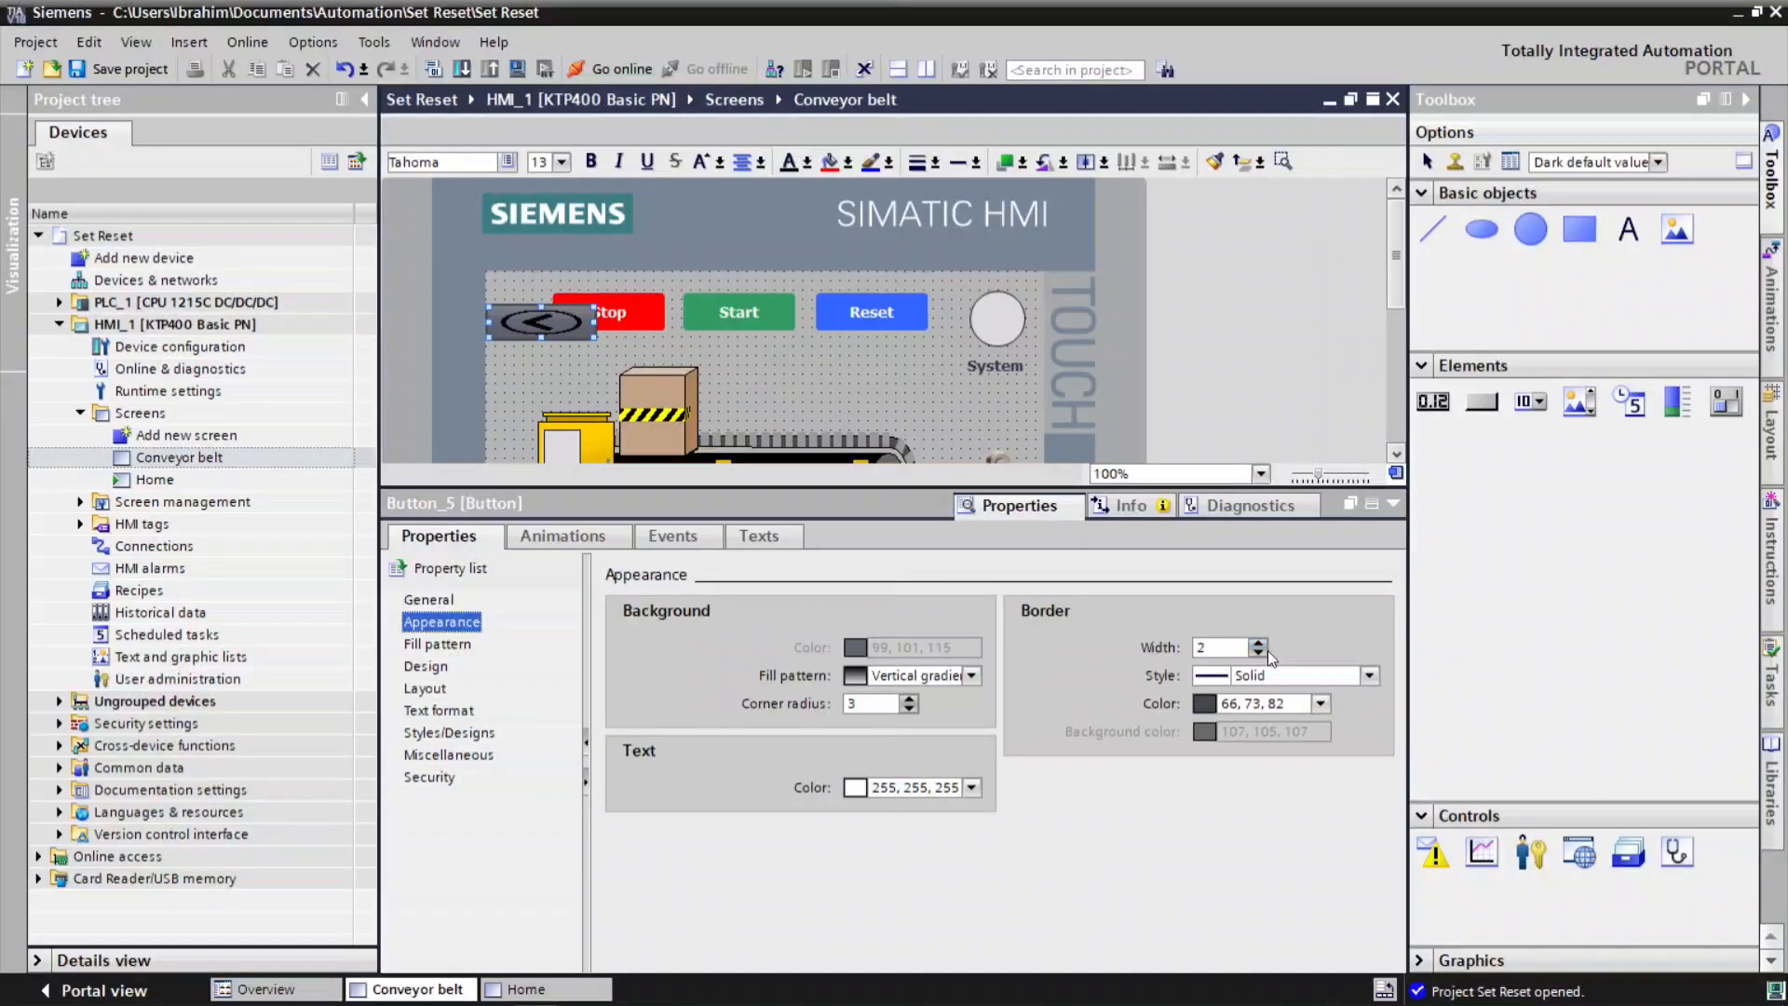
pyautogui.click(1258, 653)
pyautogui.click(1258, 653)
pyautogui.click(971, 675)
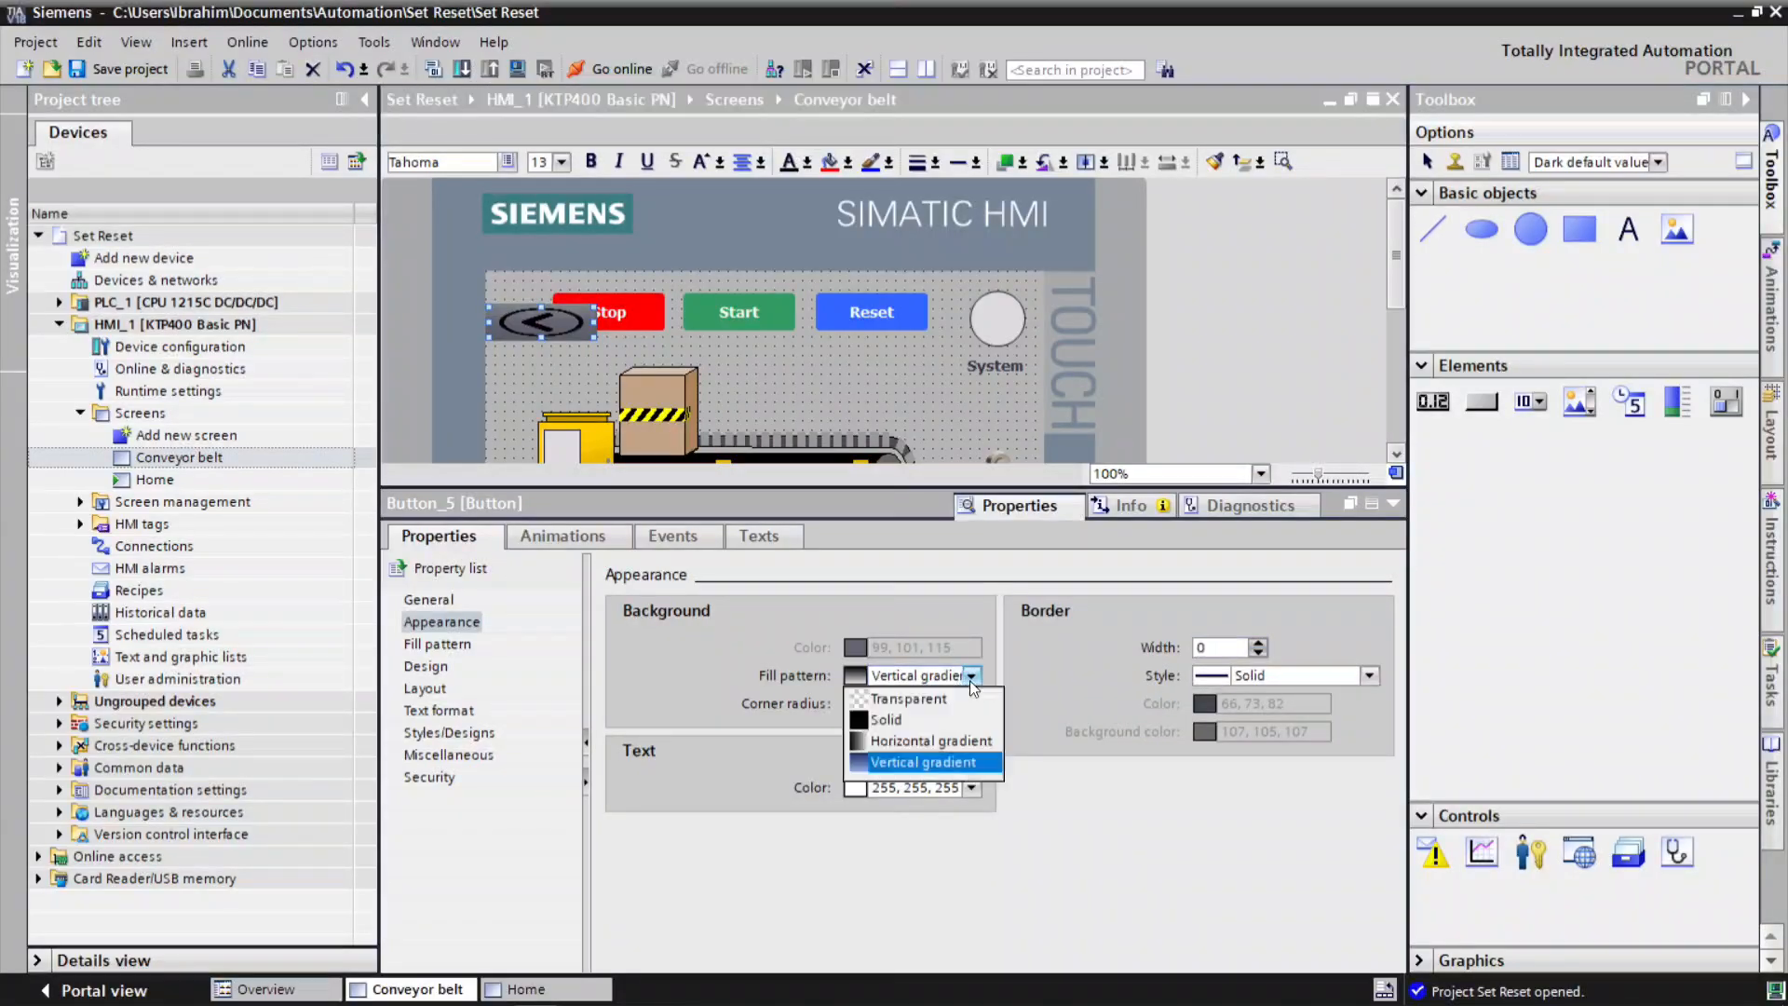
pyautogui.click(907, 701)
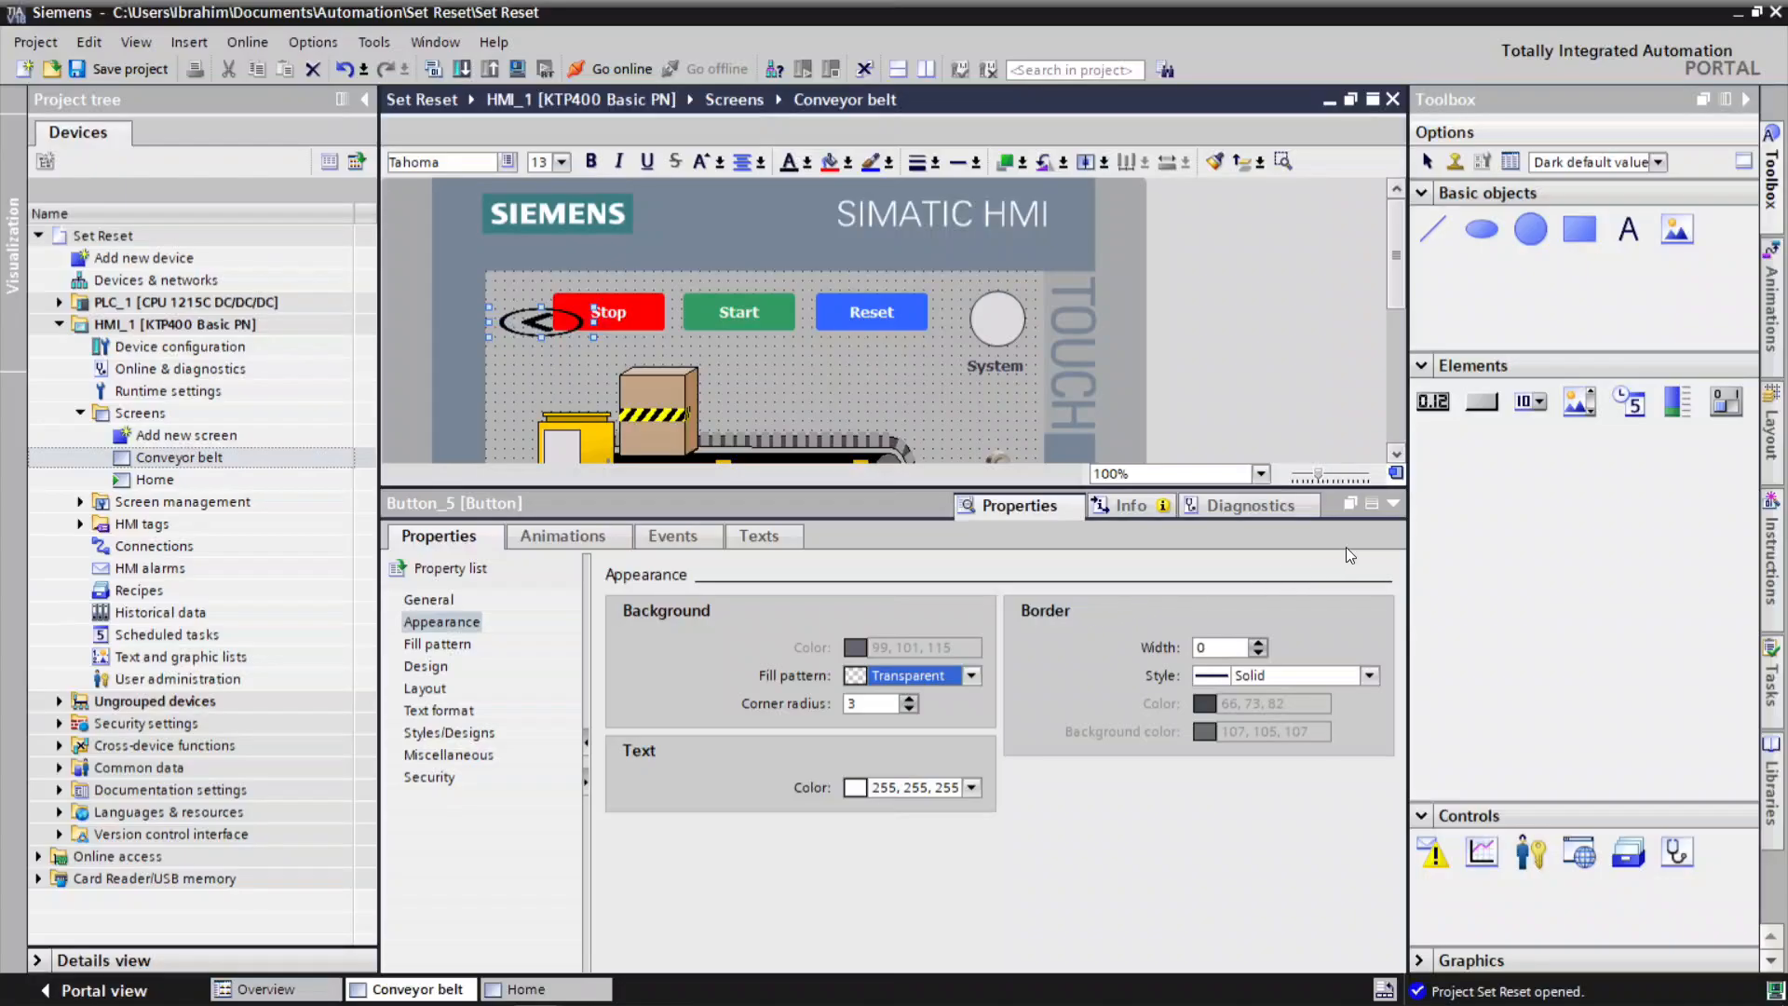
pyautogui.click(1395, 503)
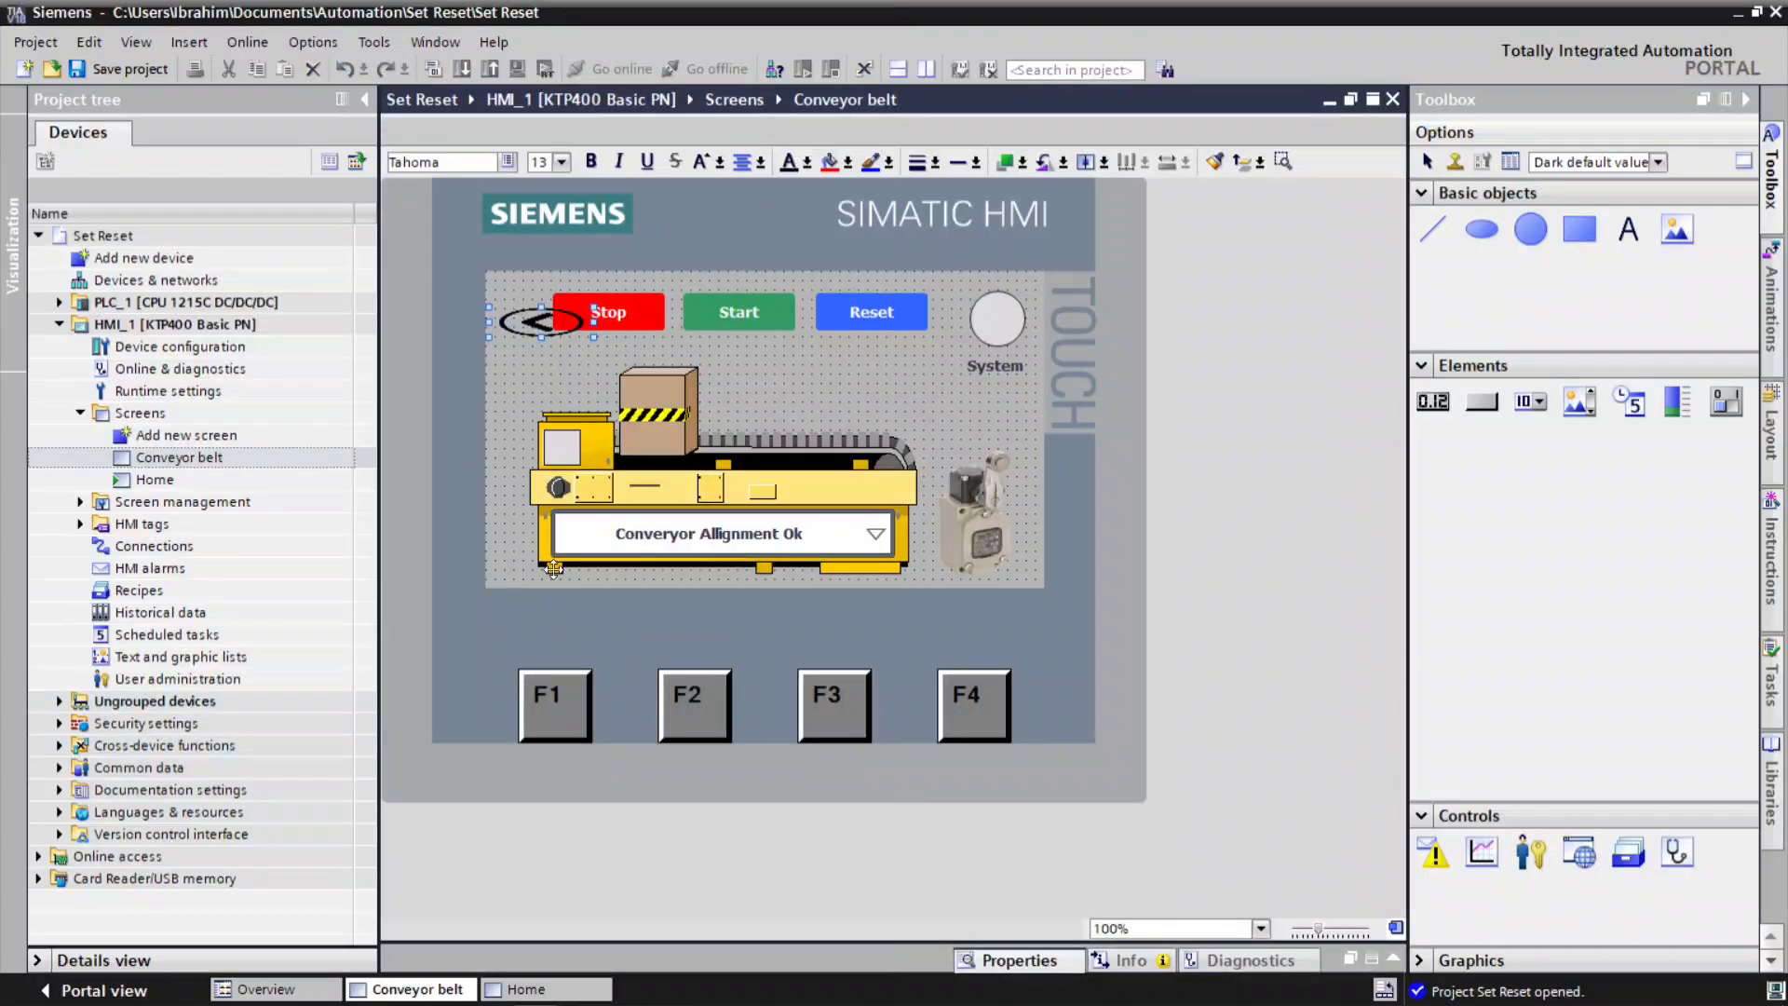
# Resize the back-arrow button so its icon looks round, and place it in line with the Stop button, before it in the row.
pyautogui.scroll(3, 531, 283)
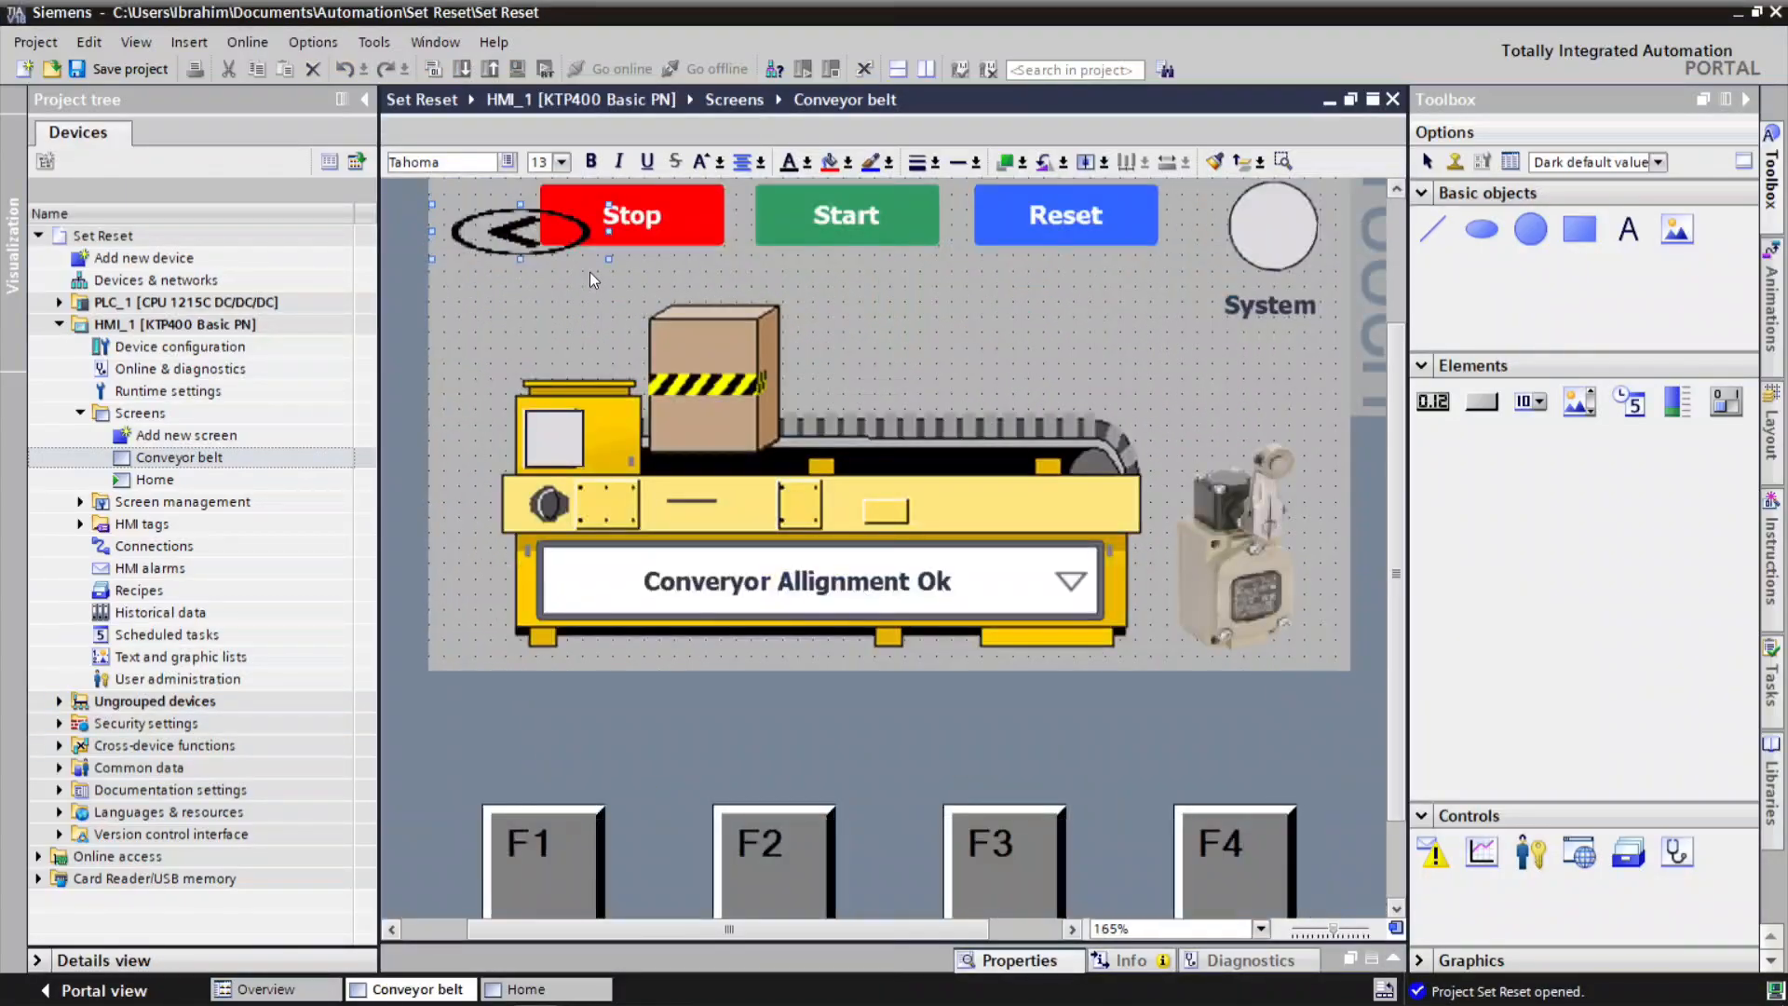
pyautogui.moveTo(613, 232); pyautogui.dragTo(533, 314)
pyautogui.scroll(3, 513, 349)
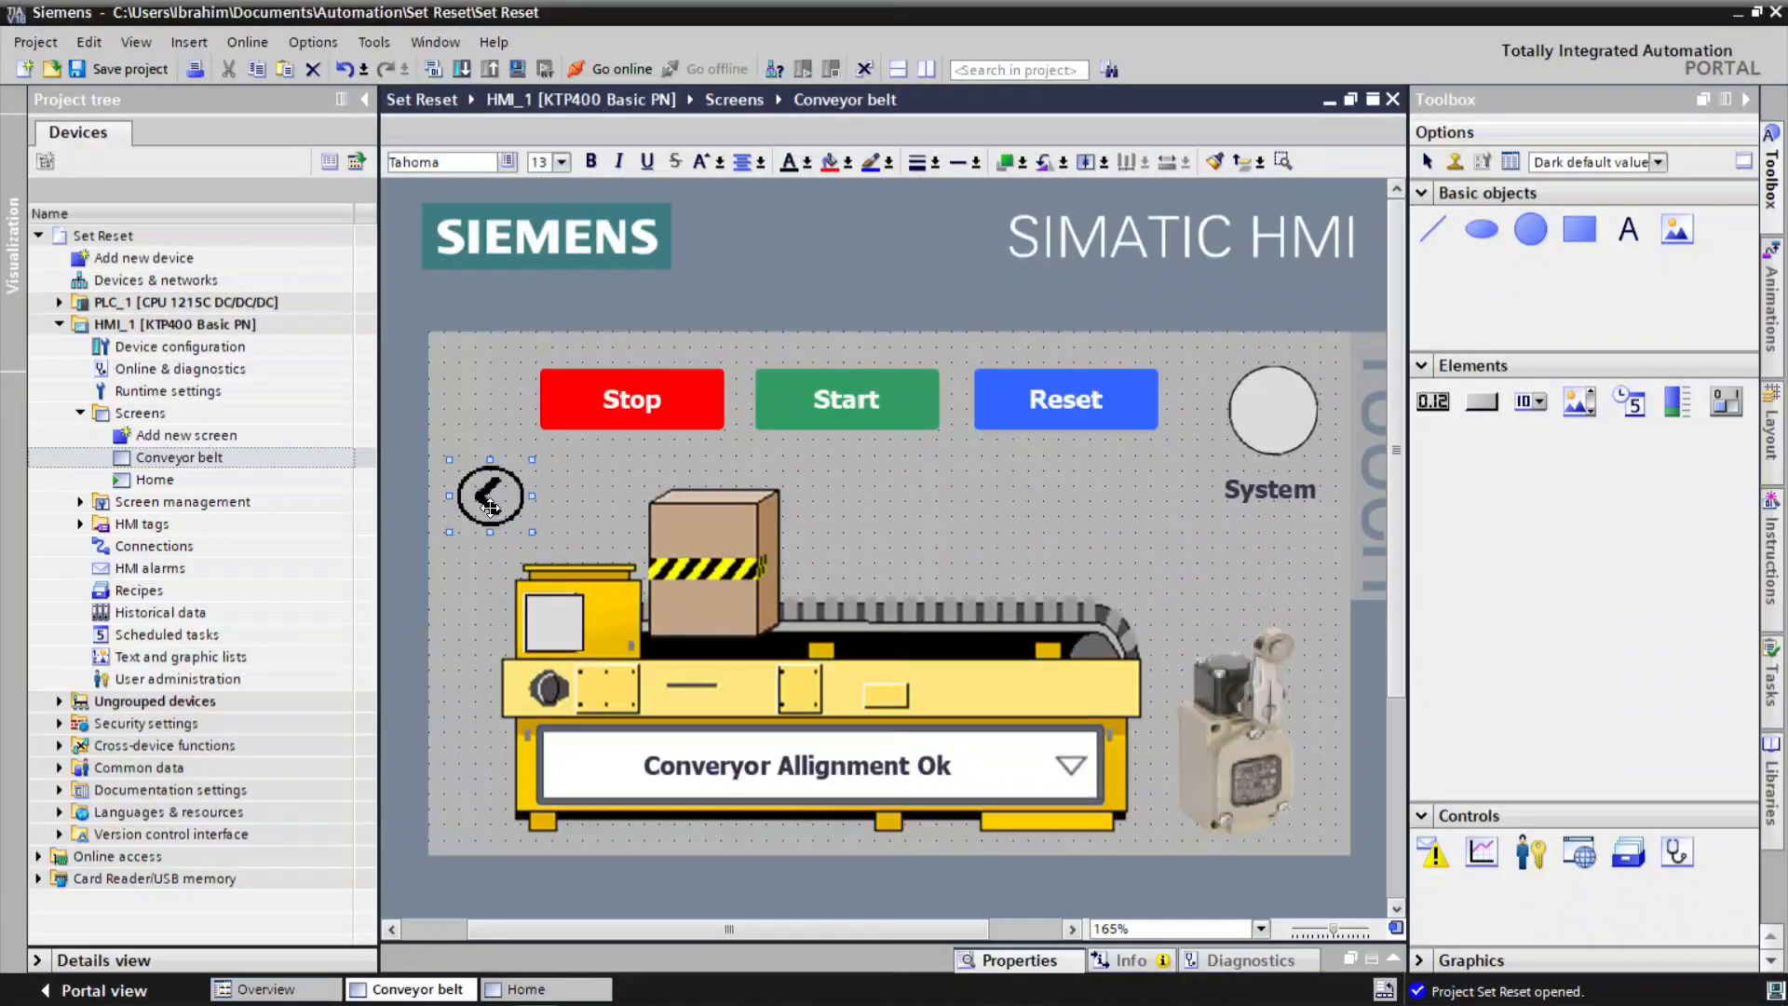
pyautogui.moveTo(490, 507); pyautogui.dragTo(483, 398)
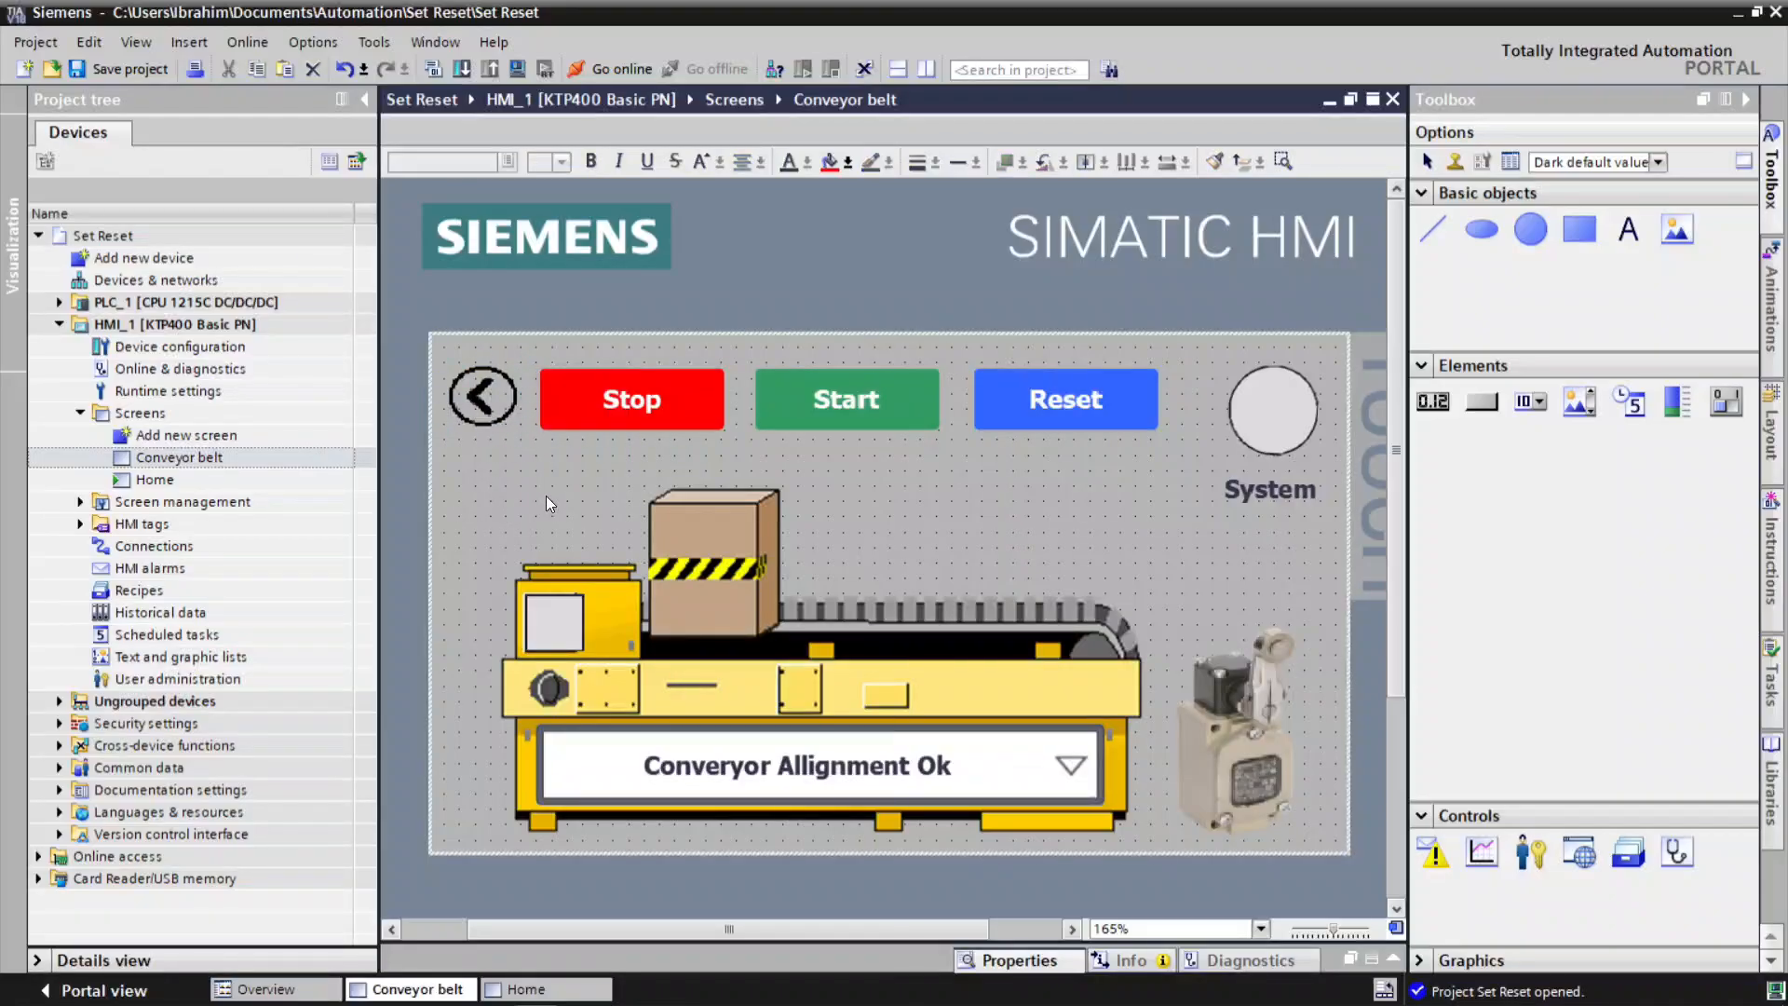
pyautogui.scroll(-2, 522, 479)
pyautogui.moveTo(572, 359); pyautogui.dragTo(570, 366)
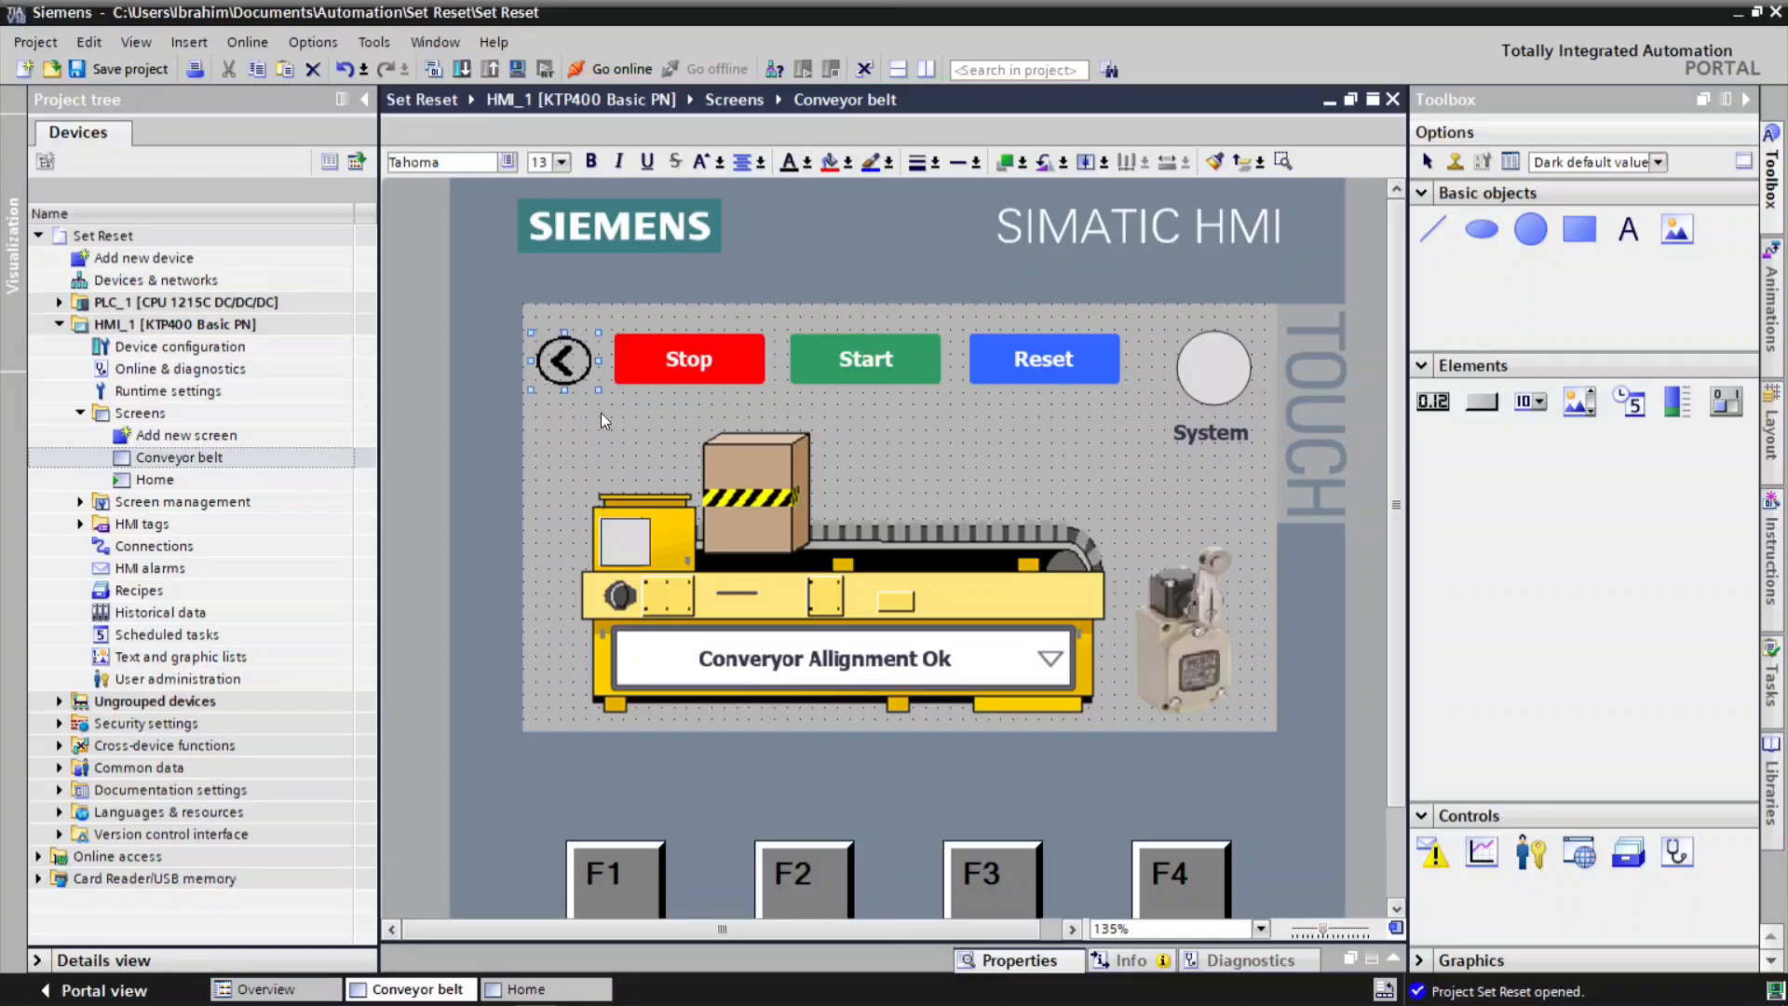
pyautogui.click(635, 434)
pyautogui.scroll(-2, 612, 415)
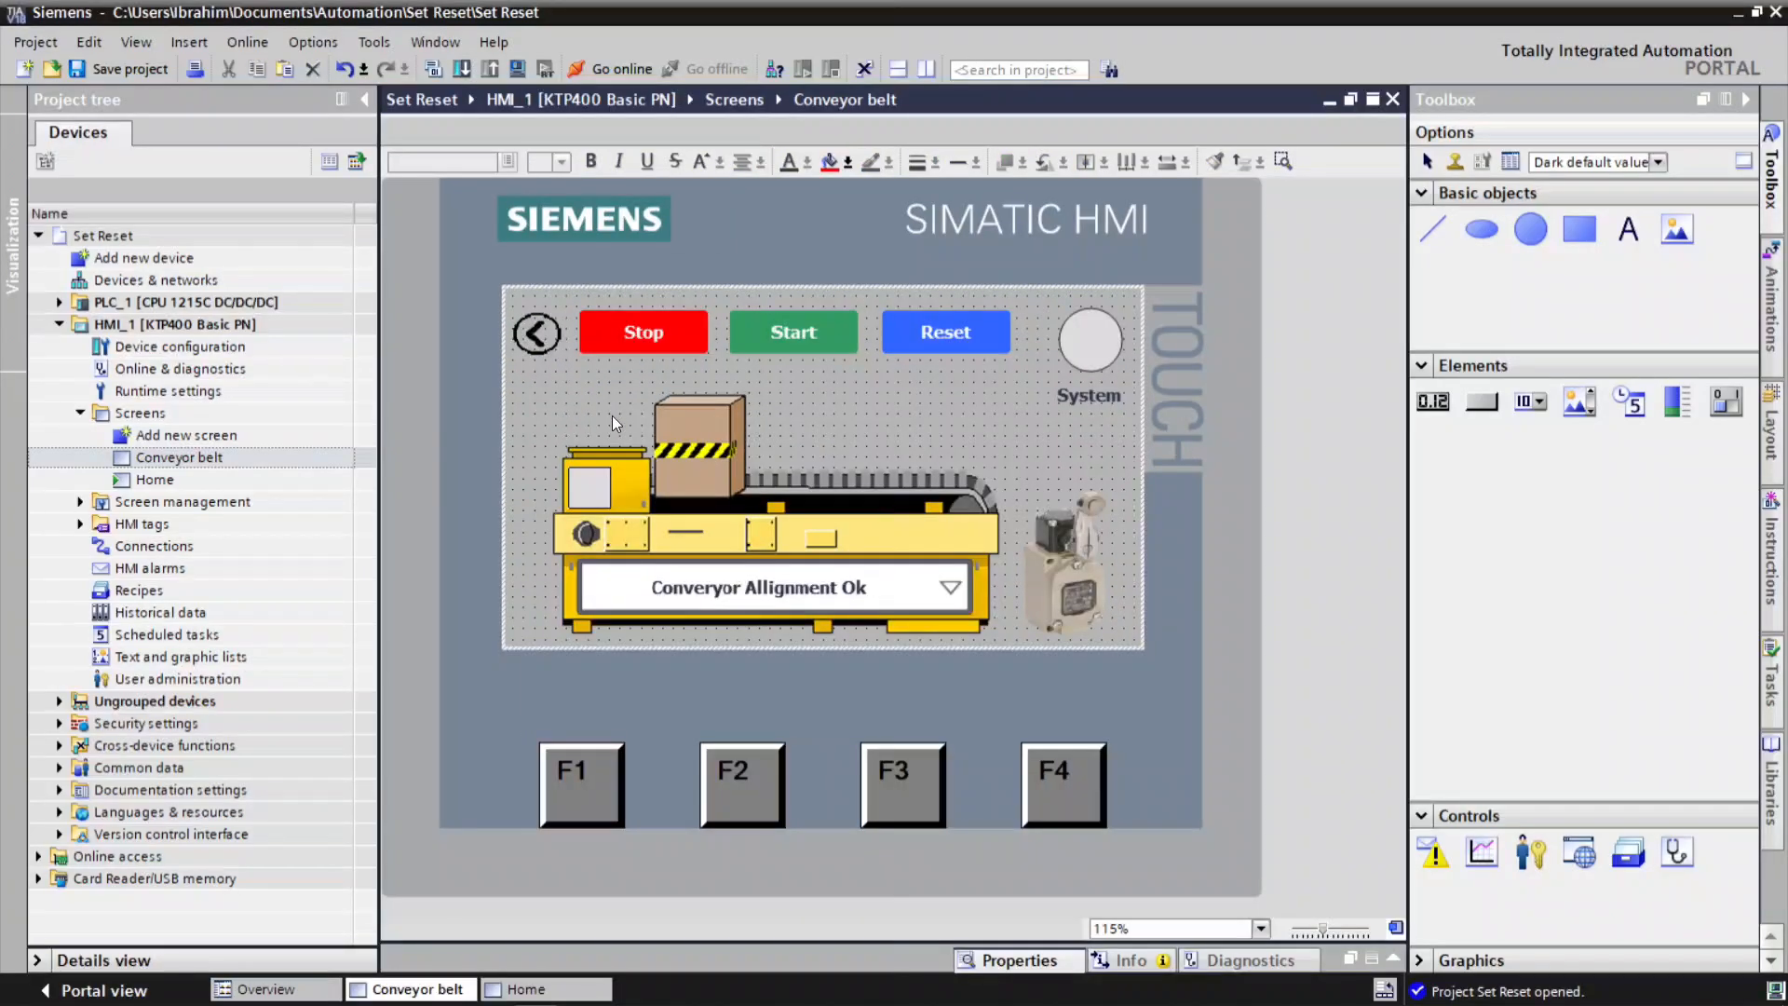
# Shift the Stop, Start and Reset buttons together horizontally toward the System indicator, widening the gap to the back-arrow button.
pyautogui.click(617, 316)
pyautogui.keyDown('ctrl'); pyautogui.click(736, 319); pyautogui.keyUp('ctrl')
pyautogui.keyDown('ctrl'); pyautogui.click(915, 317); pyautogui.keyUp('ctrl')
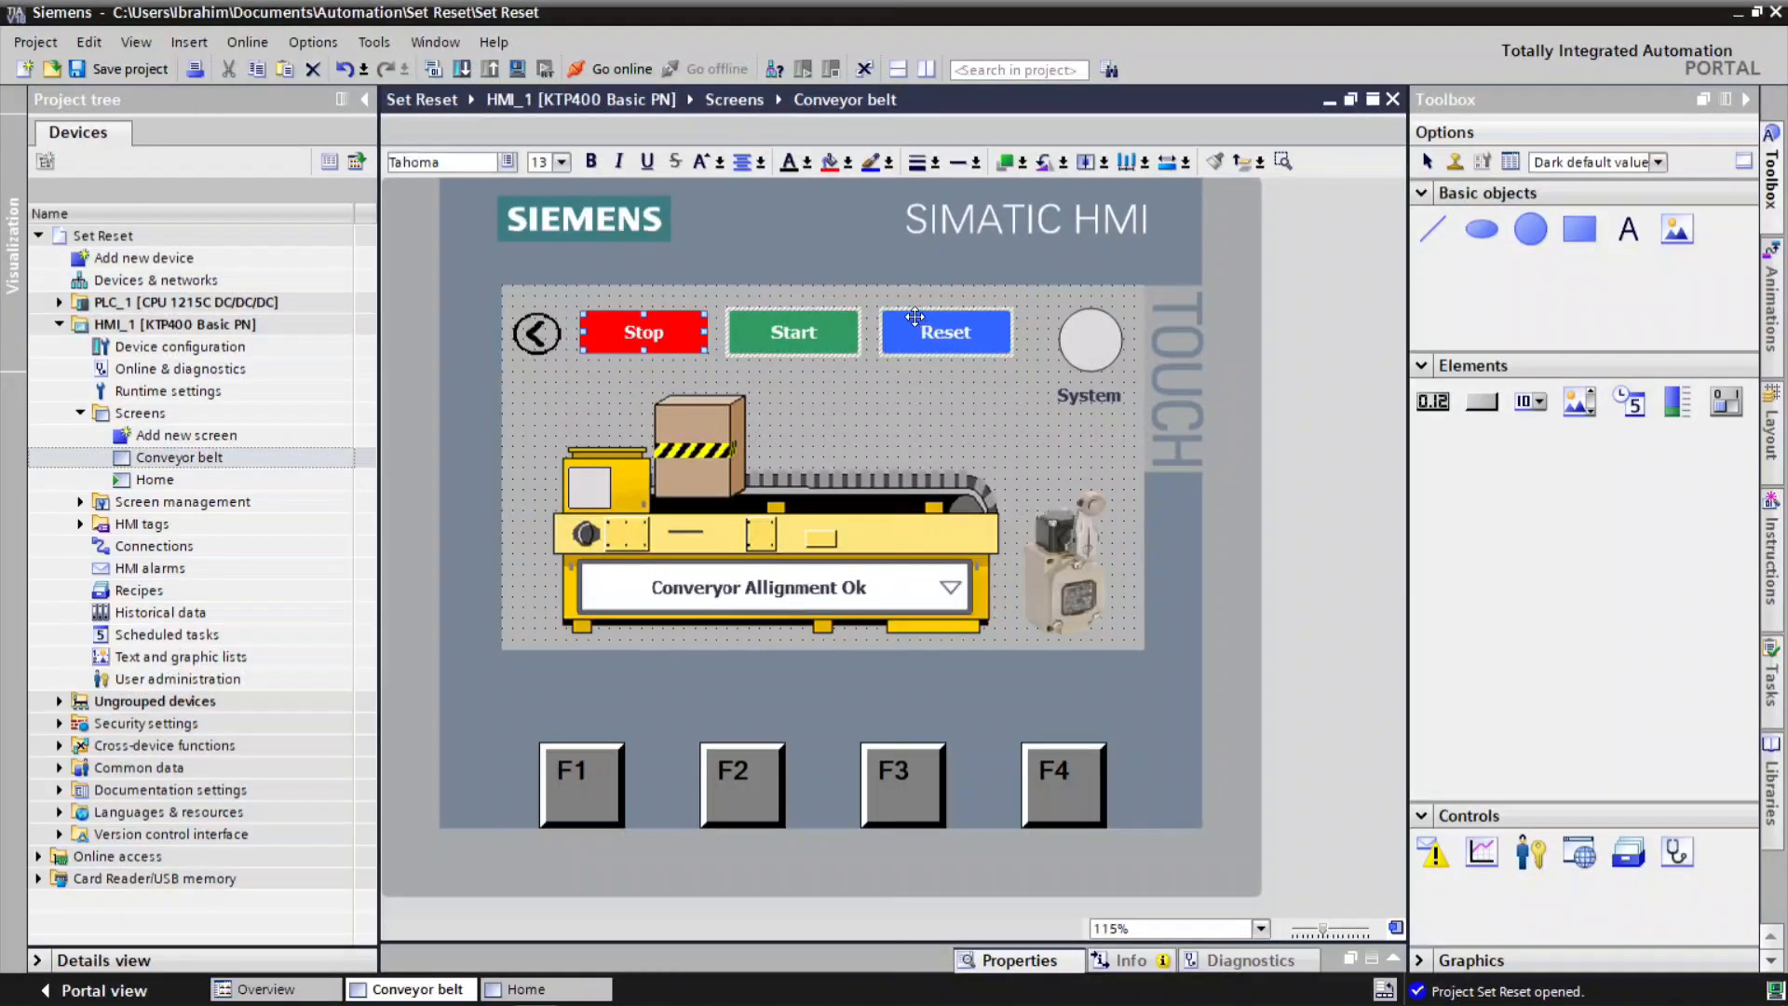
pyautogui.press('Right')
pyautogui.press('Right')
pyautogui.press('Right')
pyautogui.press('Right')
pyautogui.press('Right')
pyautogui.press('Right')
pyautogui.press('Right')
pyautogui.press('Right')
pyautogui.press('Right')
pyautogui.press('Right')
pyautogui.press('Right')
pyautogui.press('Right')
pyautogui.press('Right')
pyautogui.press('Right')
pyautogui.press('Right')
pyautogui.press('Right')
pyautogui.press('Right')
pyautogui.press('Right')
pyautogui.press('Right')
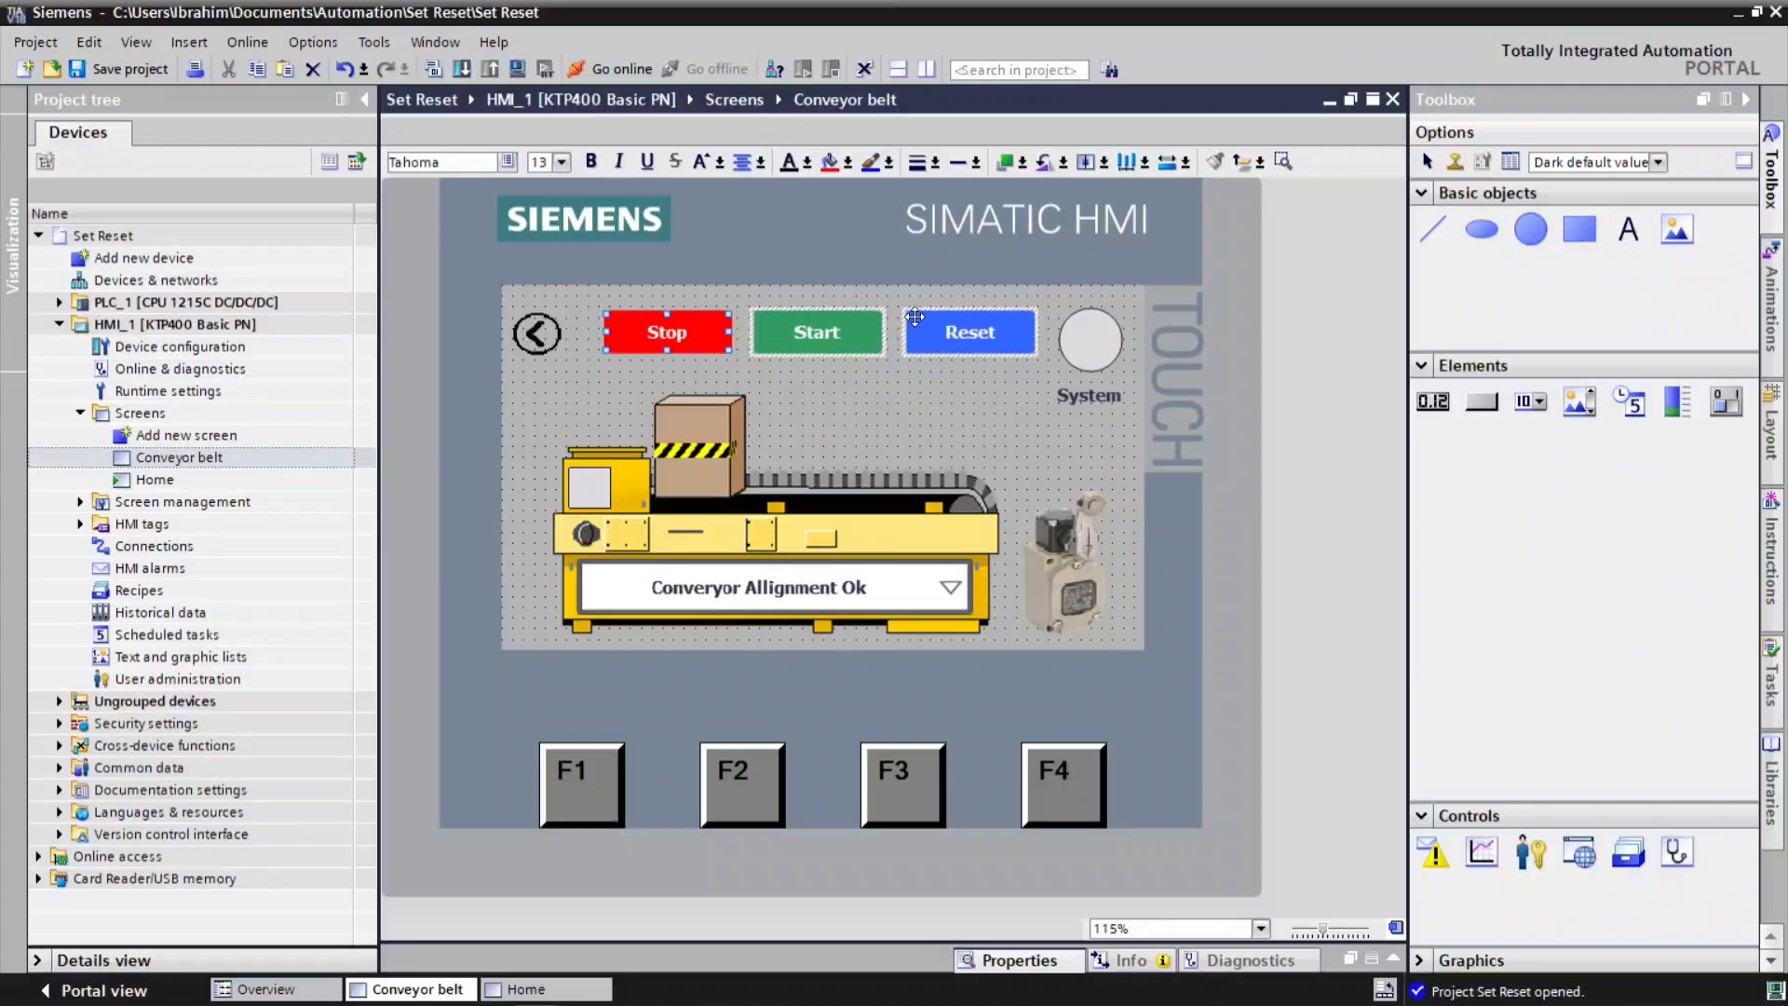
pyautogui.press('Right')
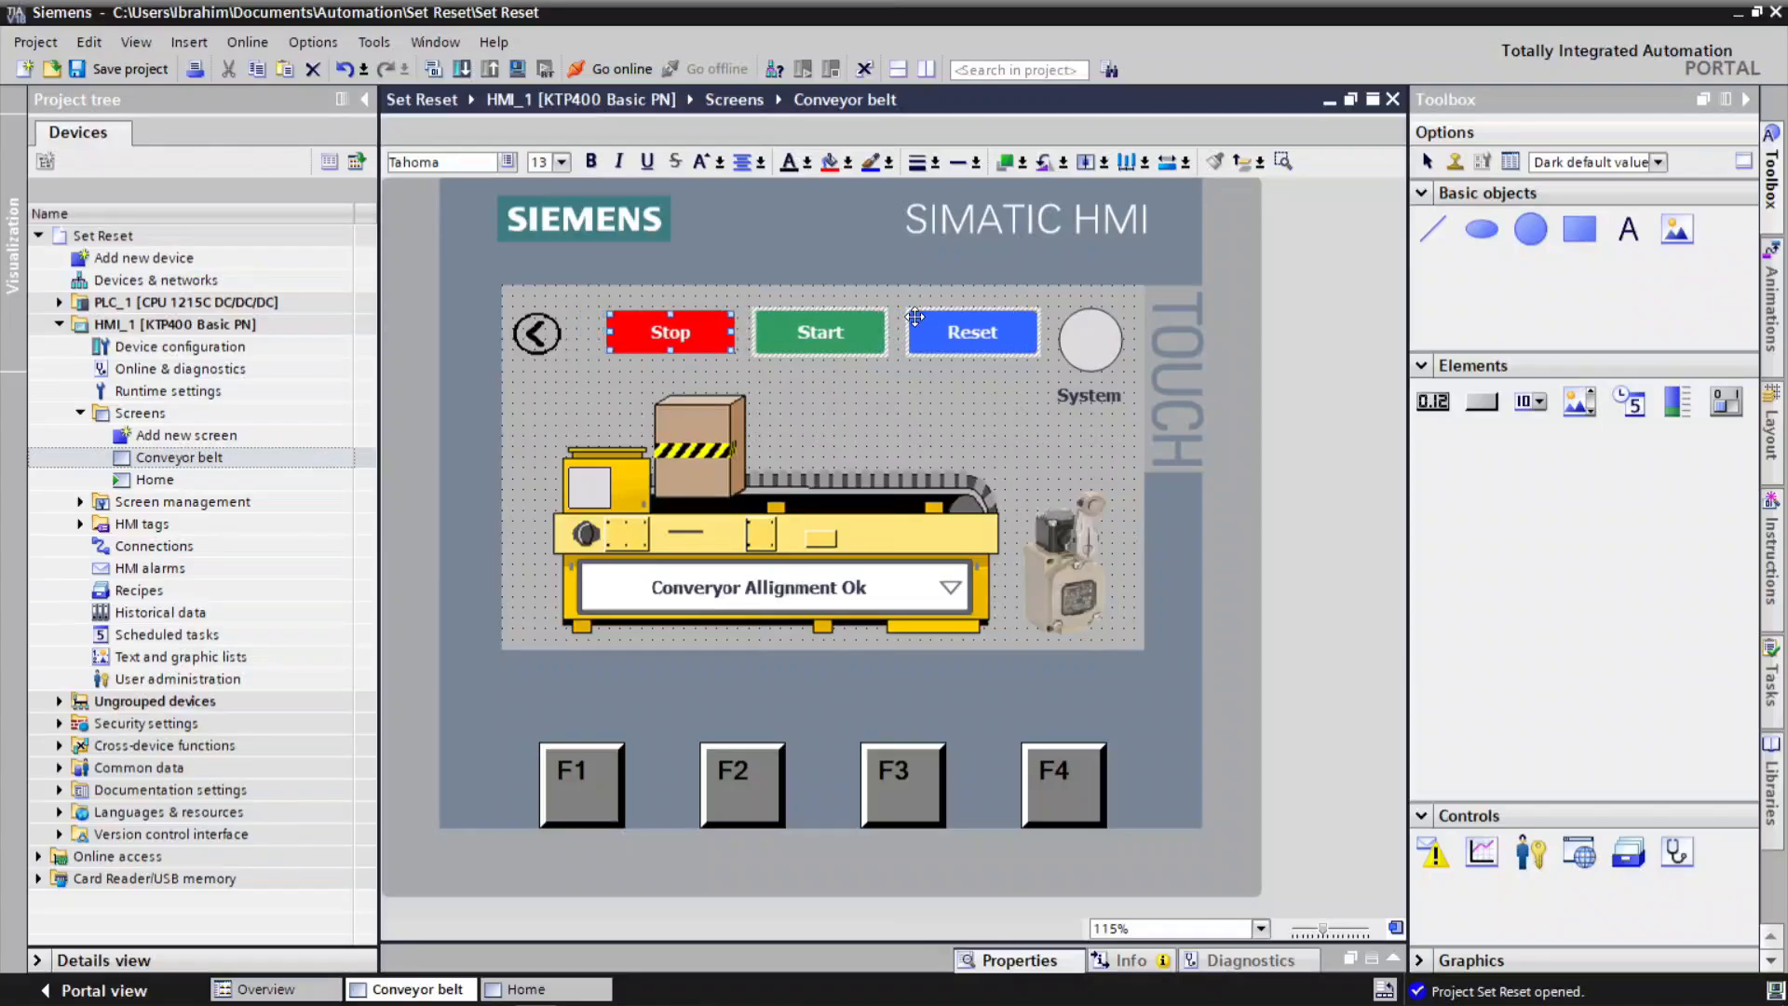
pyautogui.click(790, 405)
# Nudge the back-arrow button horizontally toward the Stop button to even out the spacing.
pyautogui.click(538, 334)
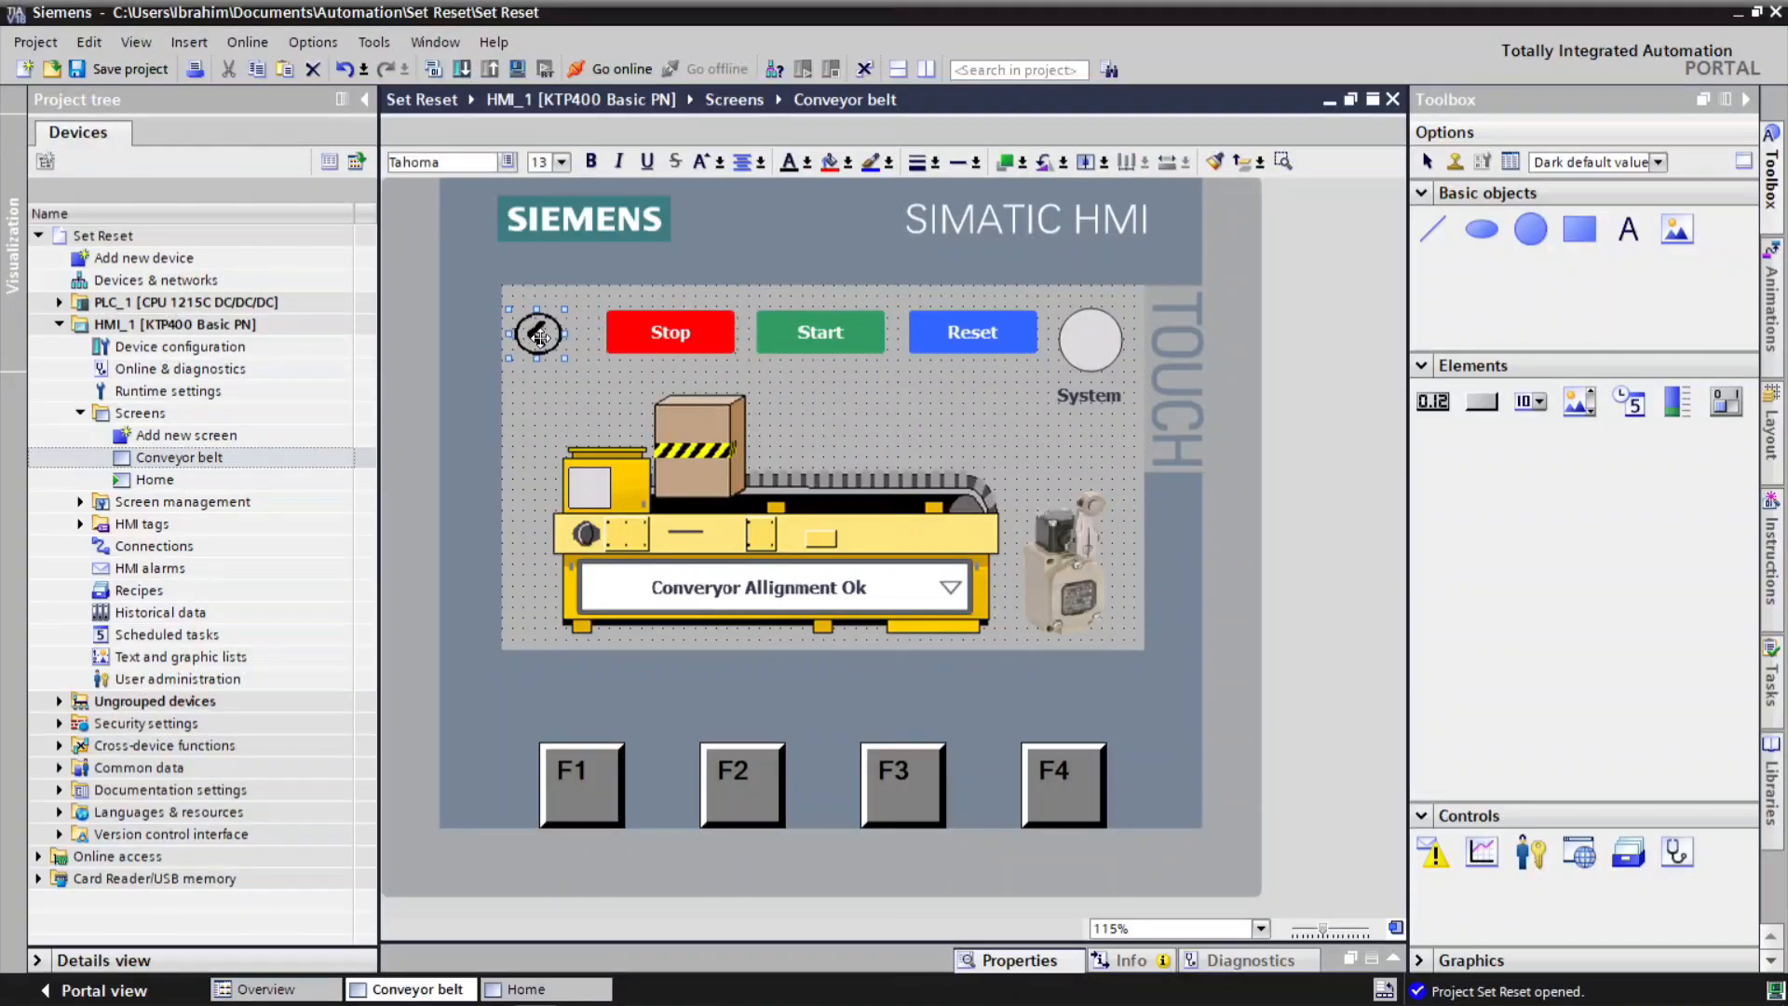
pyautogui.press('Right')
pyautogui.press('Right')
pyautogui.press('Right')
pyautogui.press('Right')
pyautogui.press('Right')
pyautogui.press('Right')
pyautogui.press('Right')
pyautogui.press('Right')
pyautogui.press('Right')
pyautogui.press('Right')
pyautogui.press('Right')
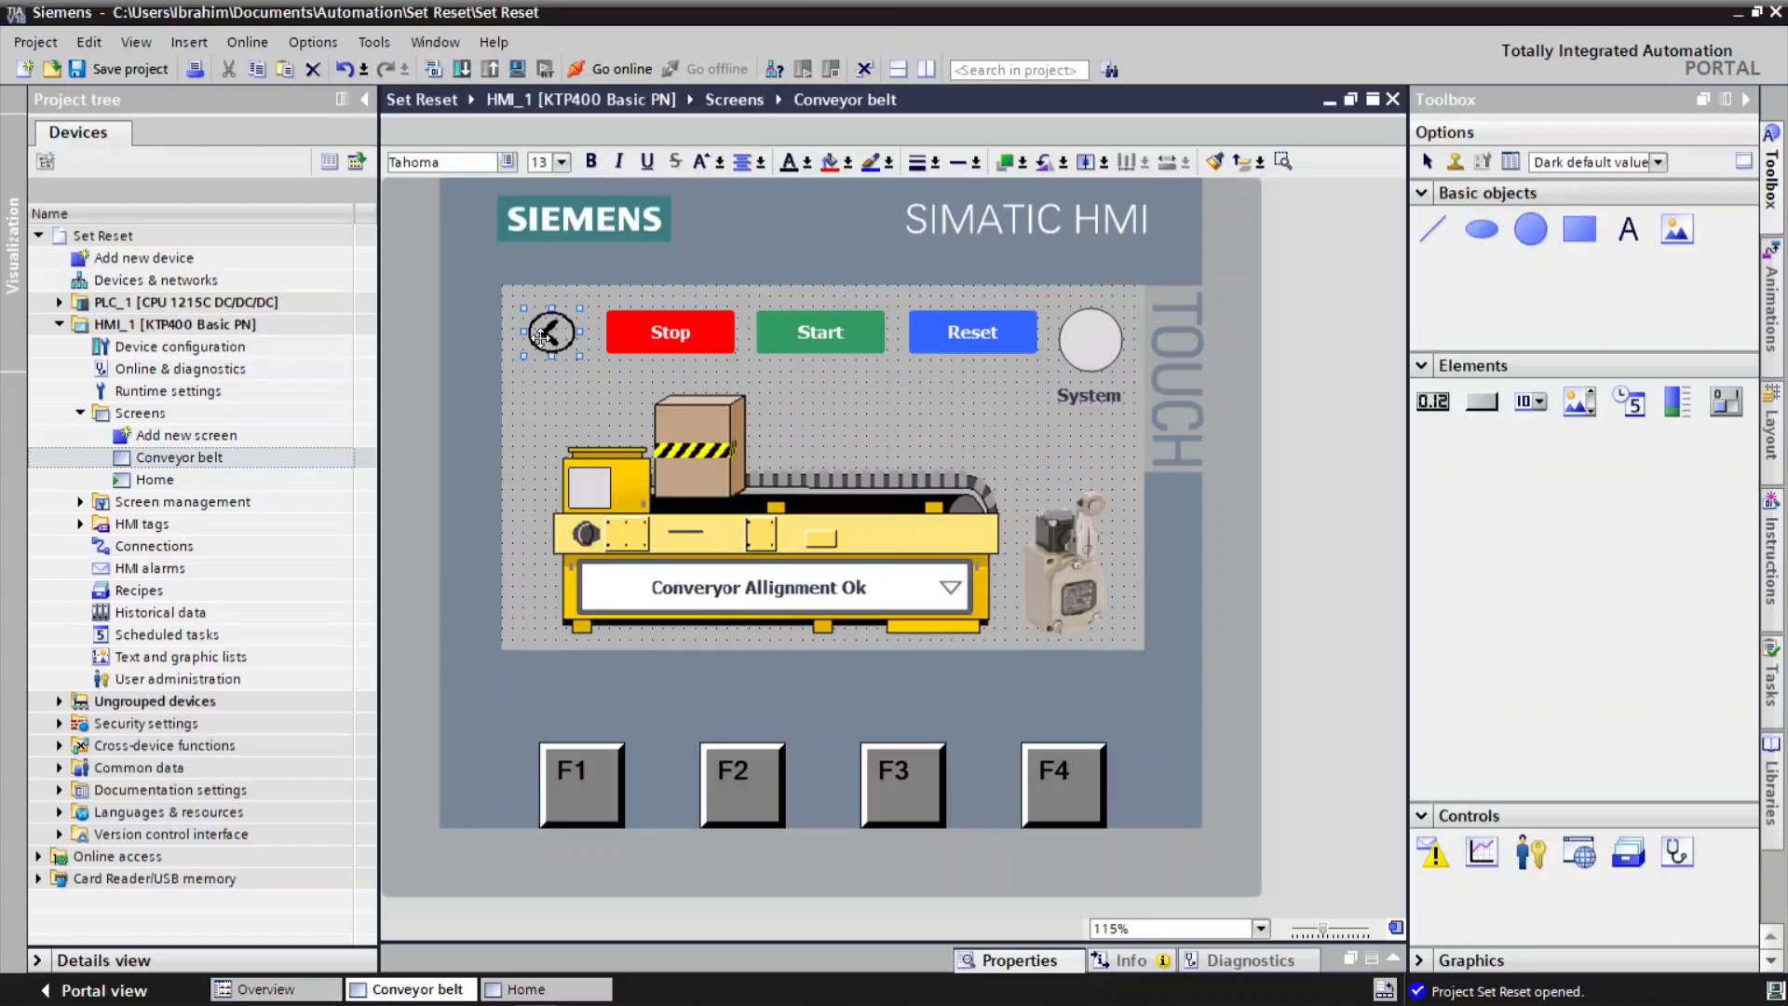
pyautogui.click(904, 426)
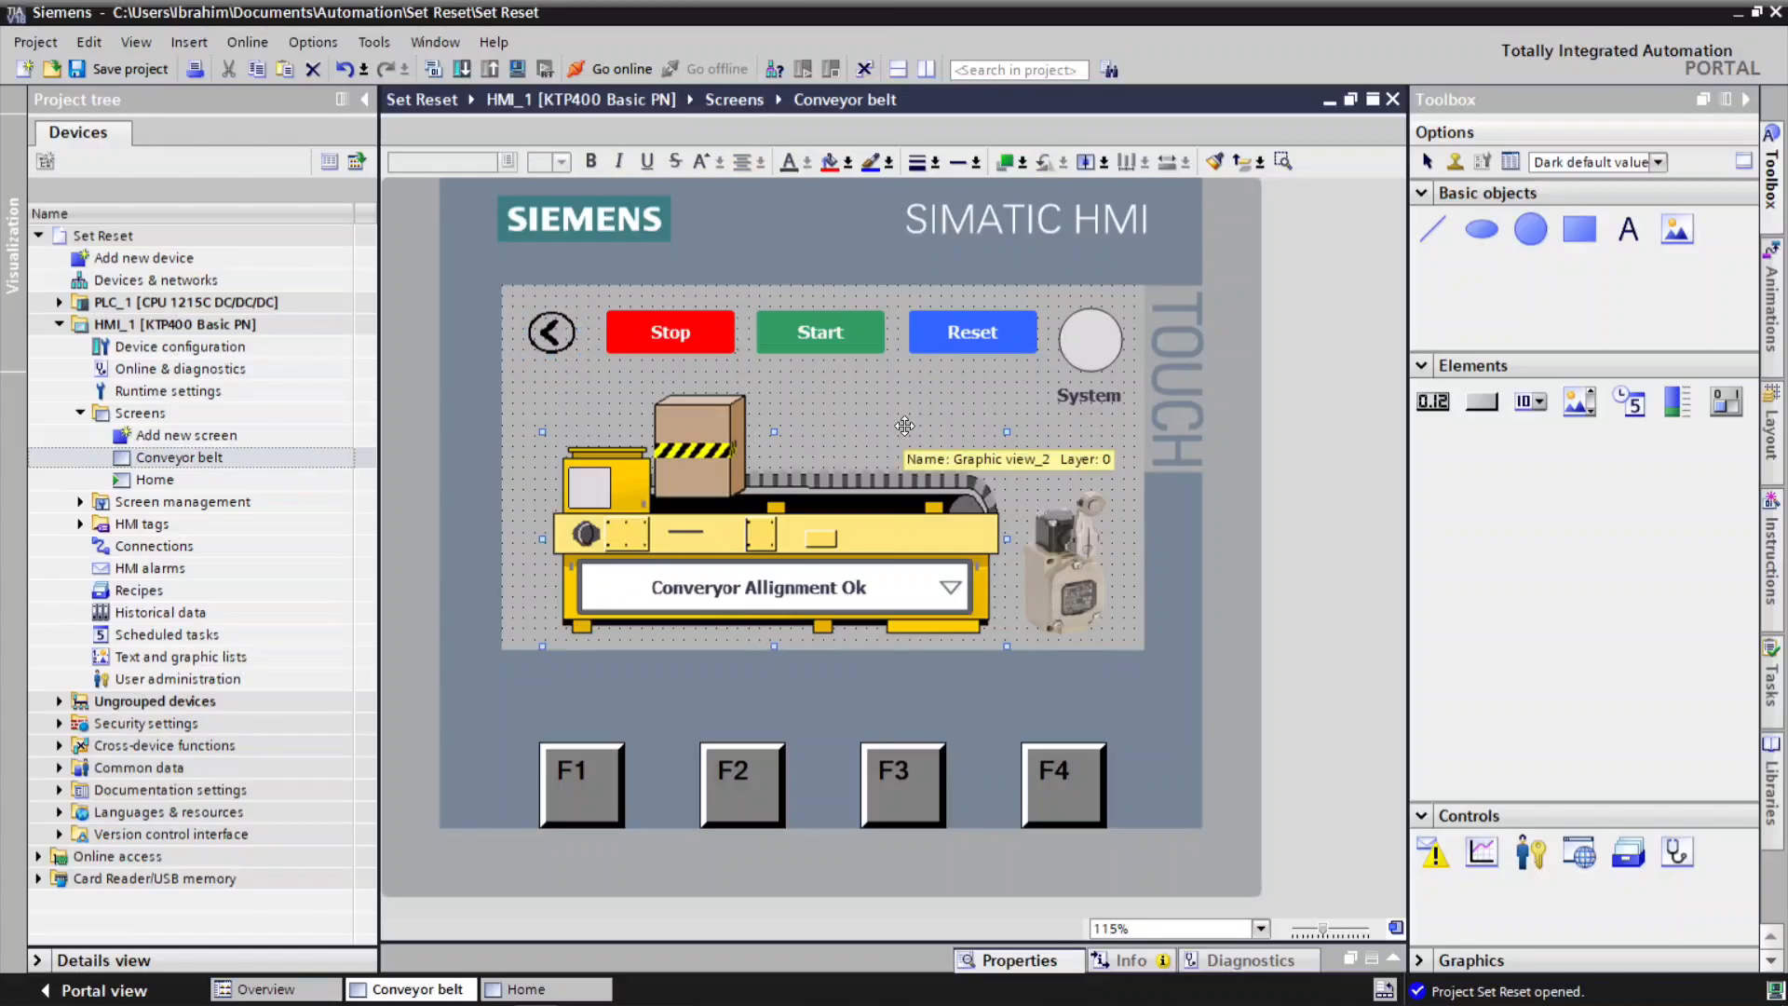
pyautogui.click(974, 384)
# Add the ActivateScreen function to the Press event of the back-arrow button.
pyautogui.click(549, 309)
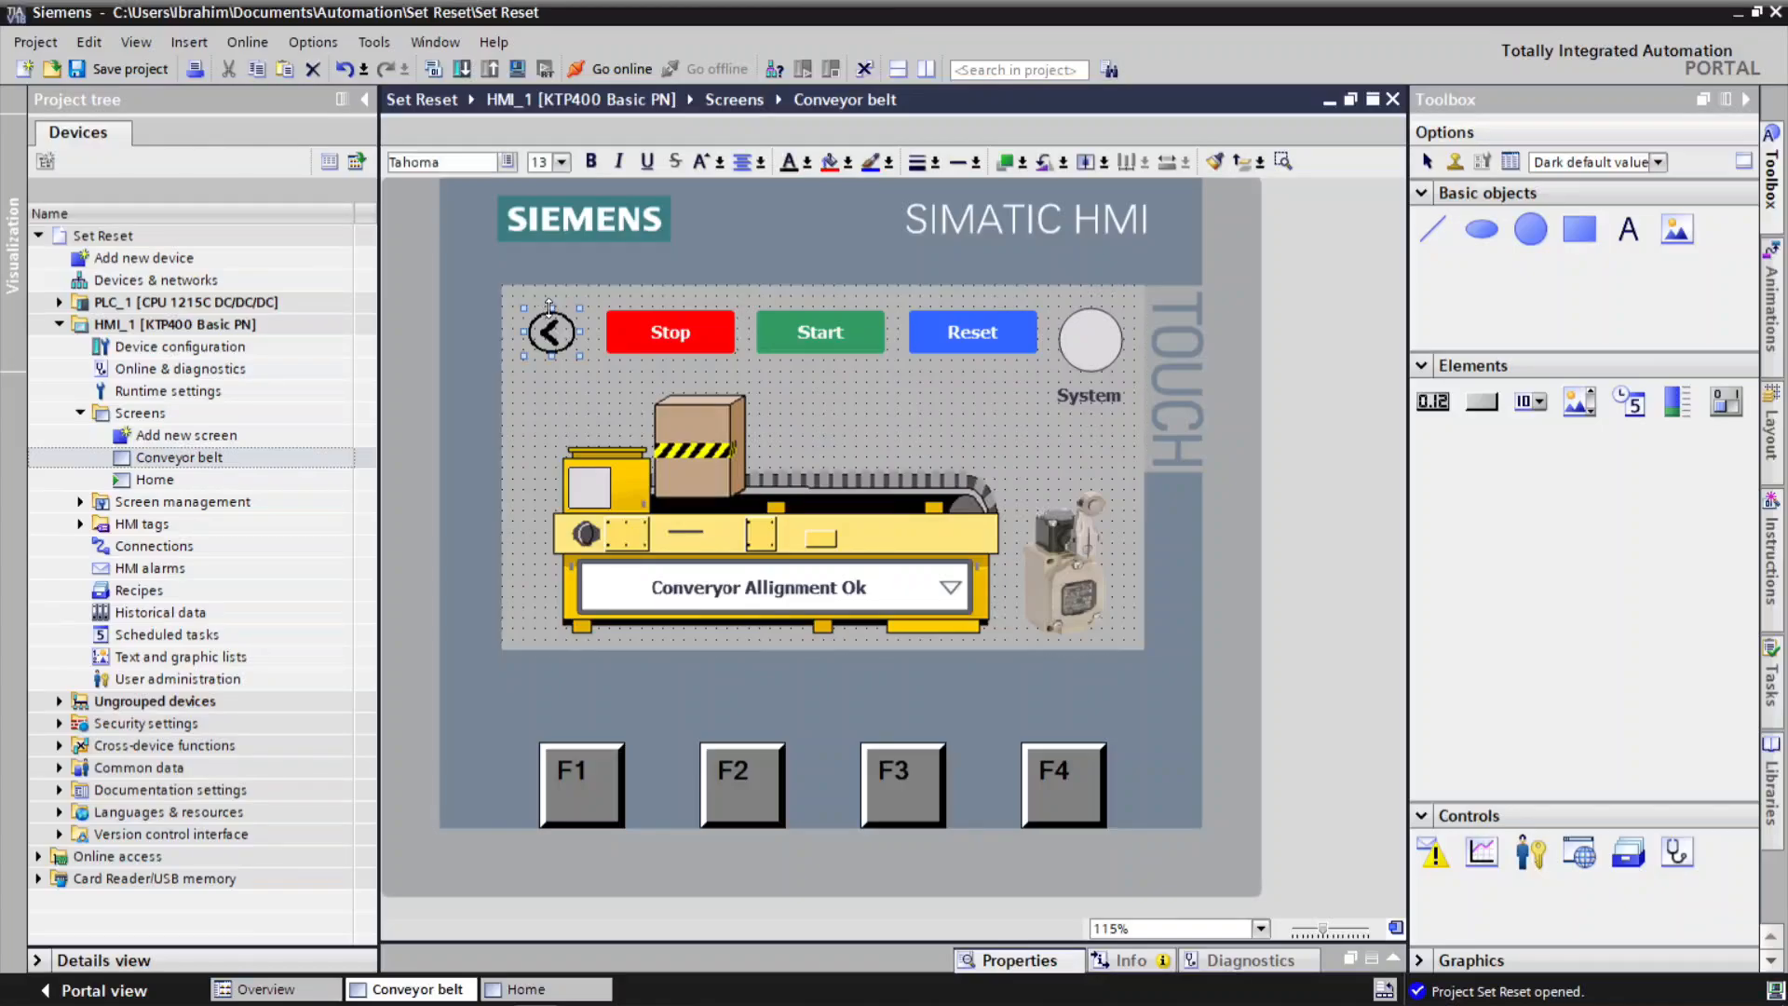
pyautogui.rightClick(546, 324)
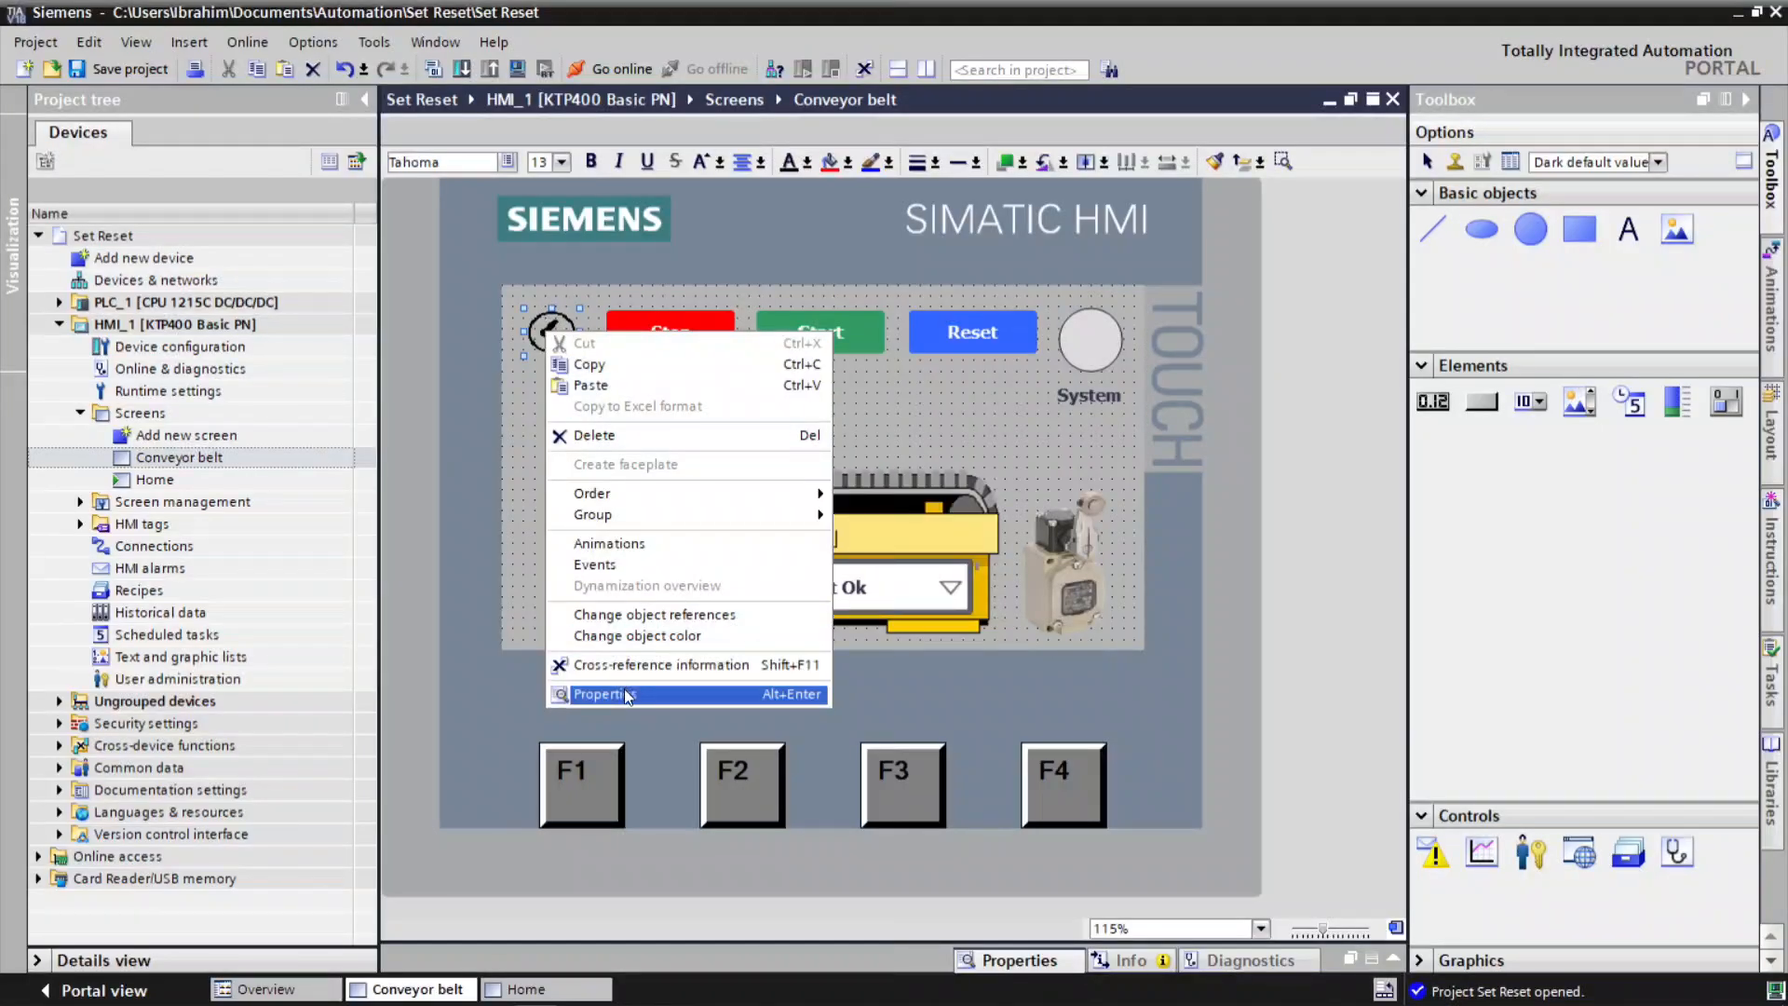
pyautogui.click(643, 696)
pyautogui.click(708, 539)
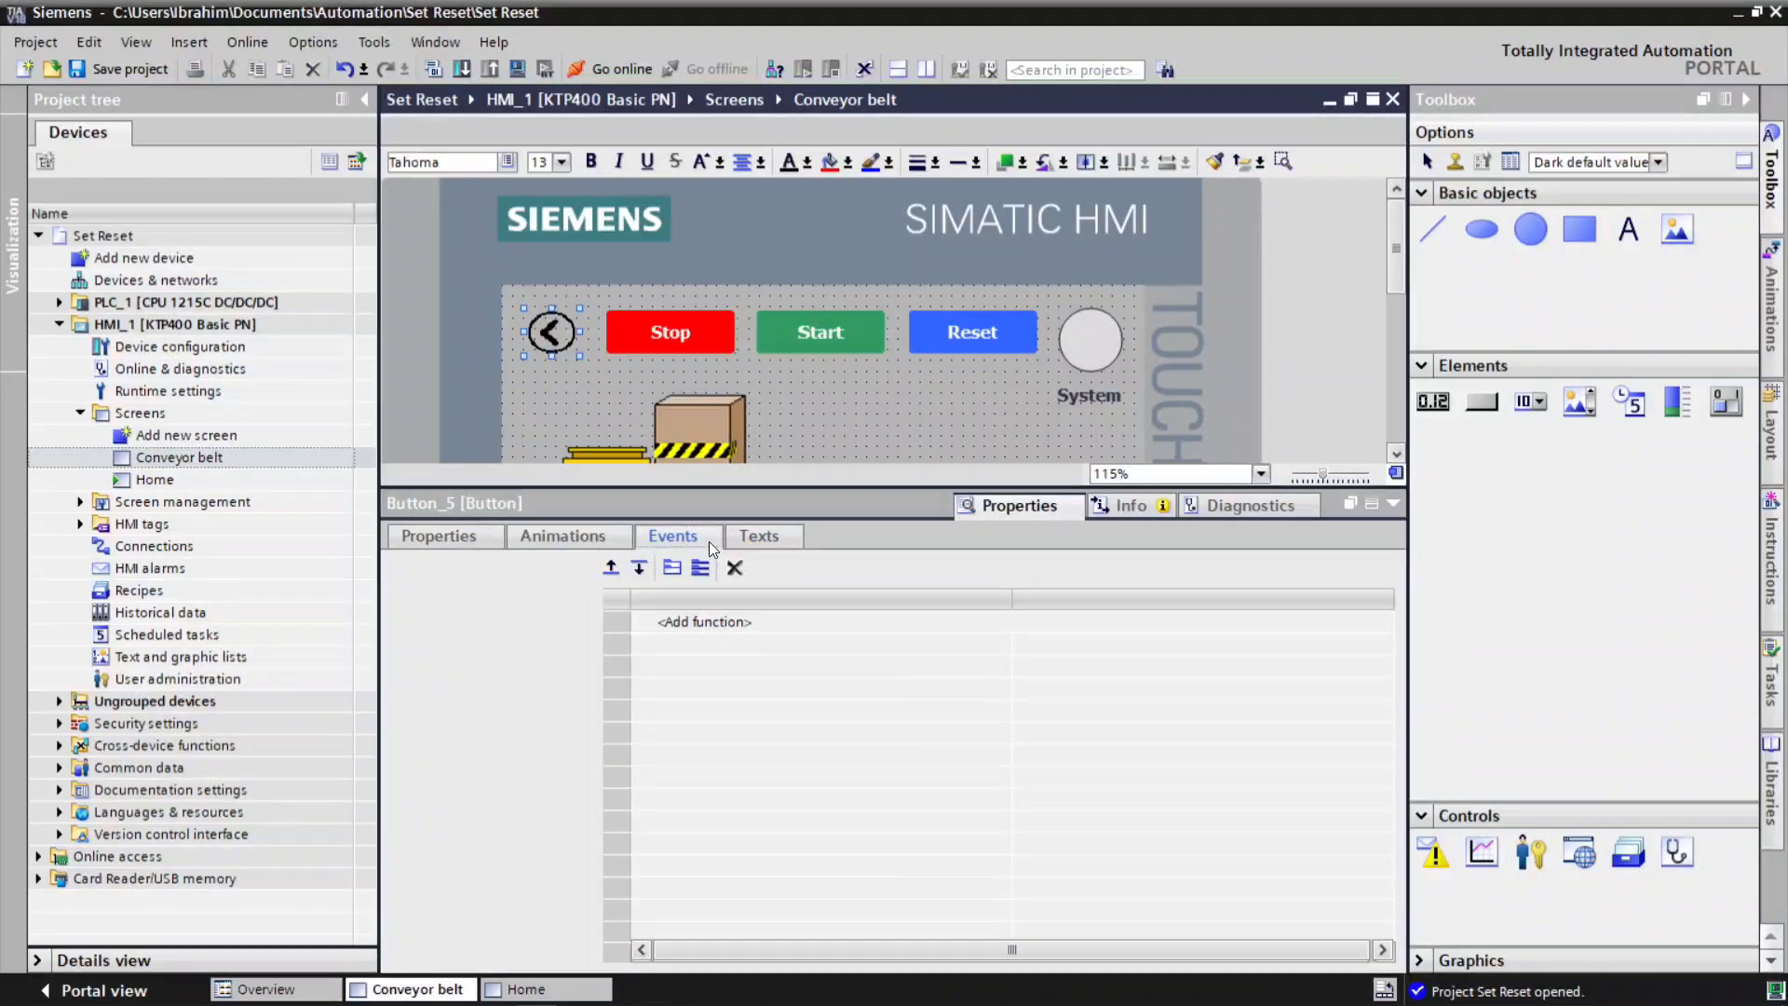
pyautogui.click(730, 622)
pyautogui.write('Av')
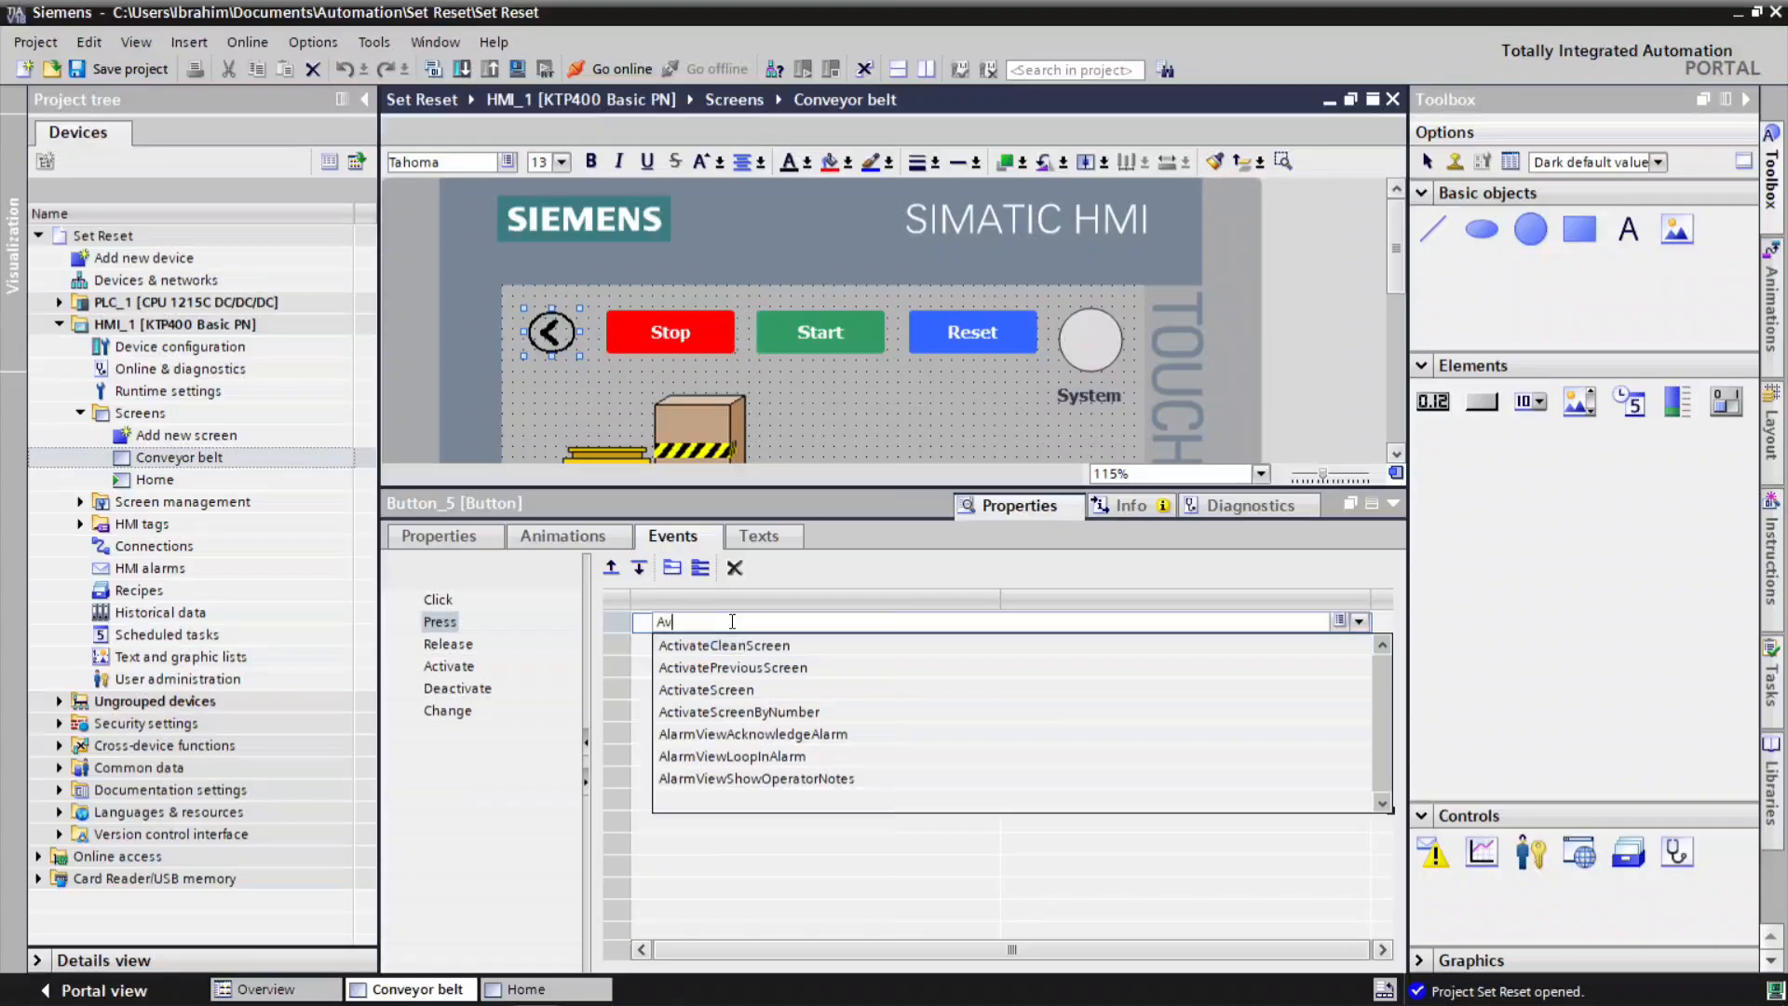
# Set the back-arrow button's ActivateScreen screen name to Home and collapse its properties.
pyautogui.click(1058, 641)
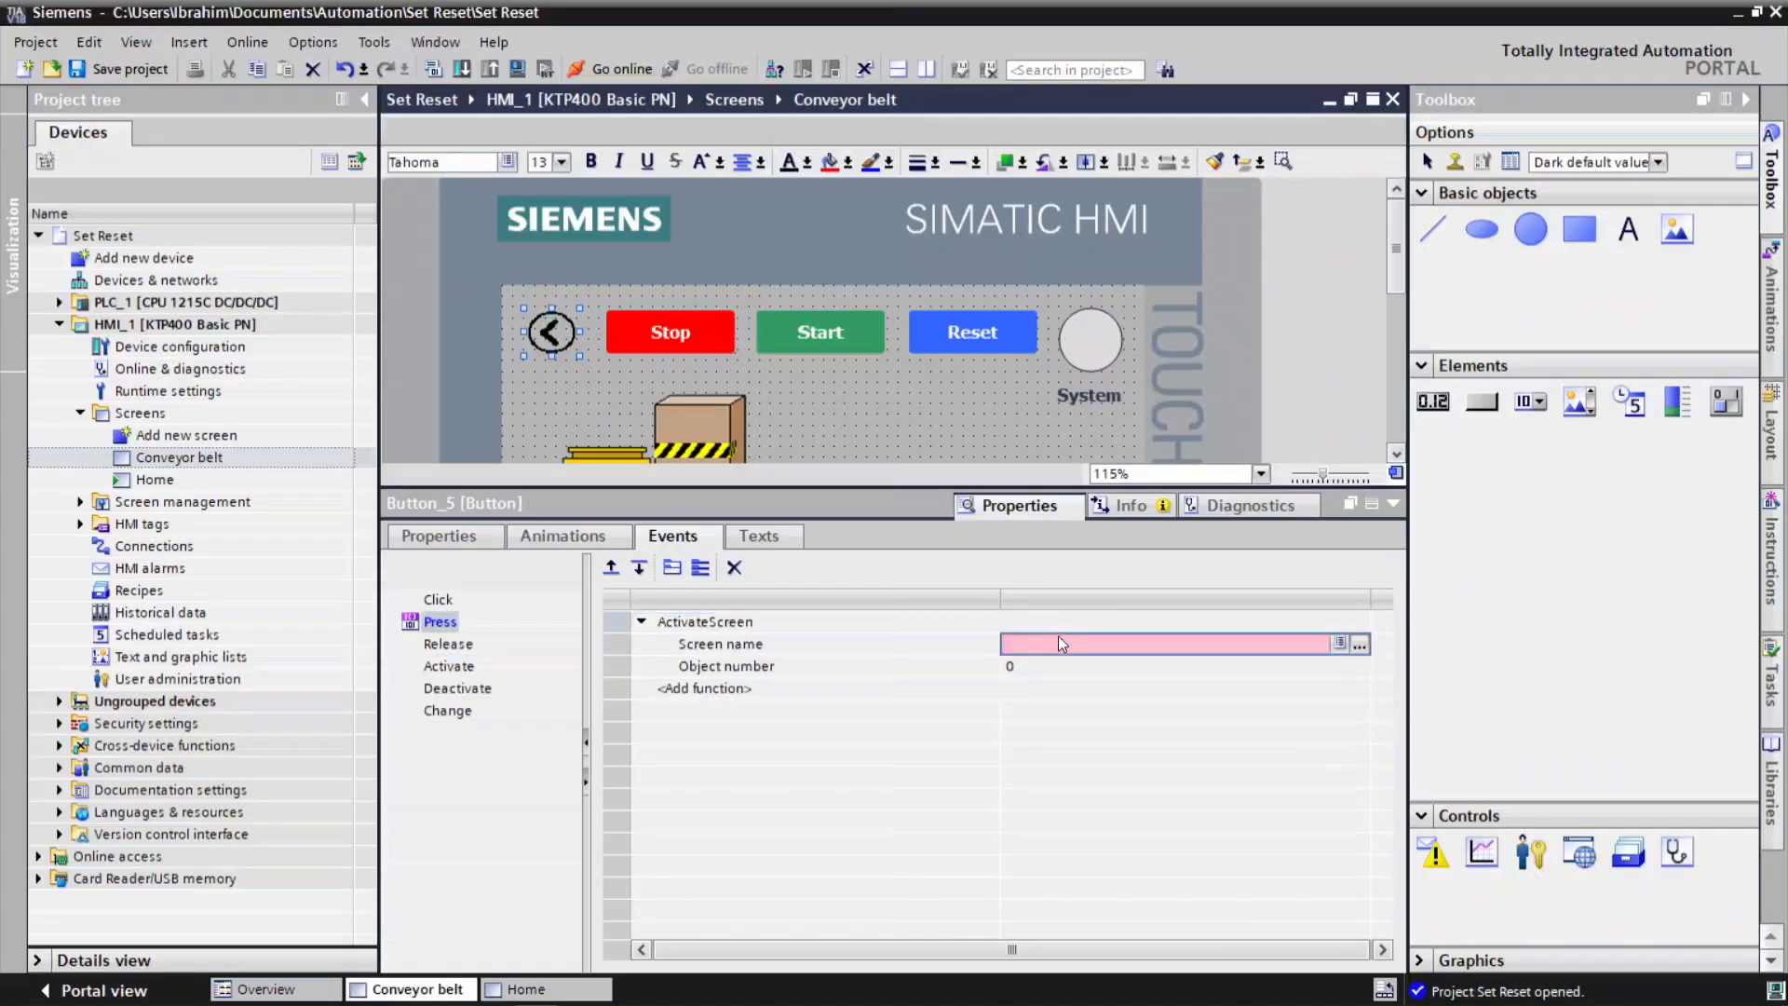
pyautogui.click(1360, 645)
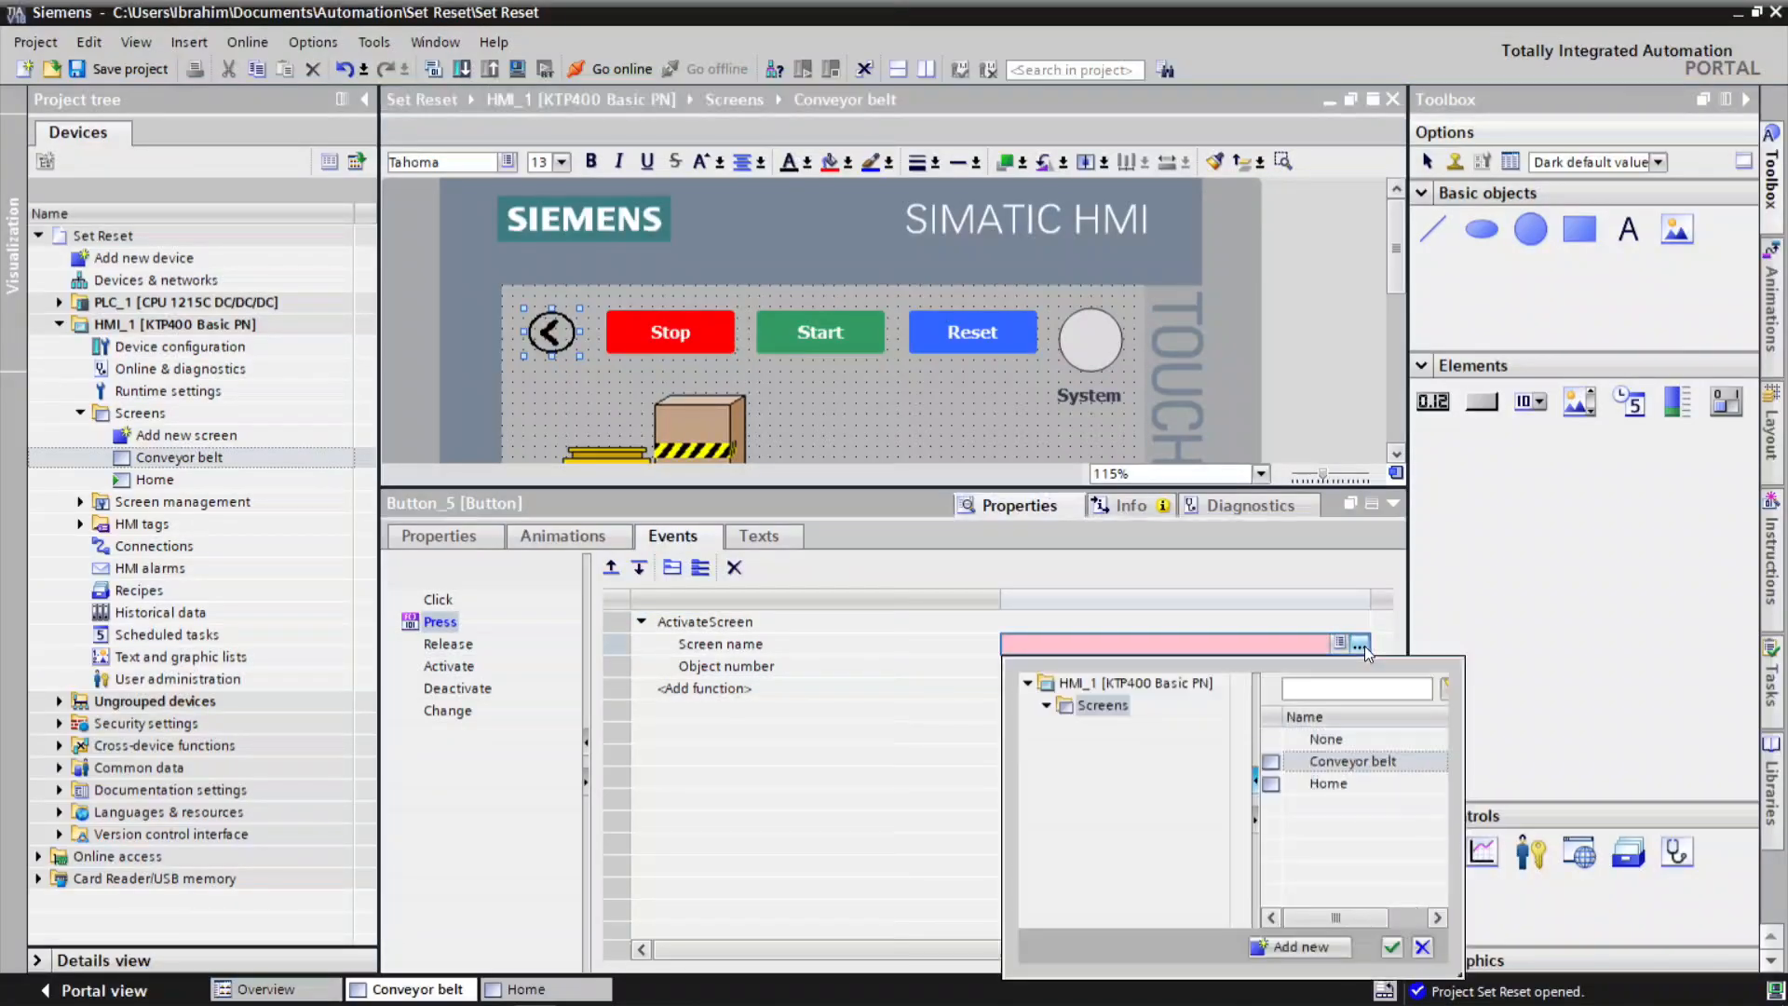
pyautogui.click(1332, 783)
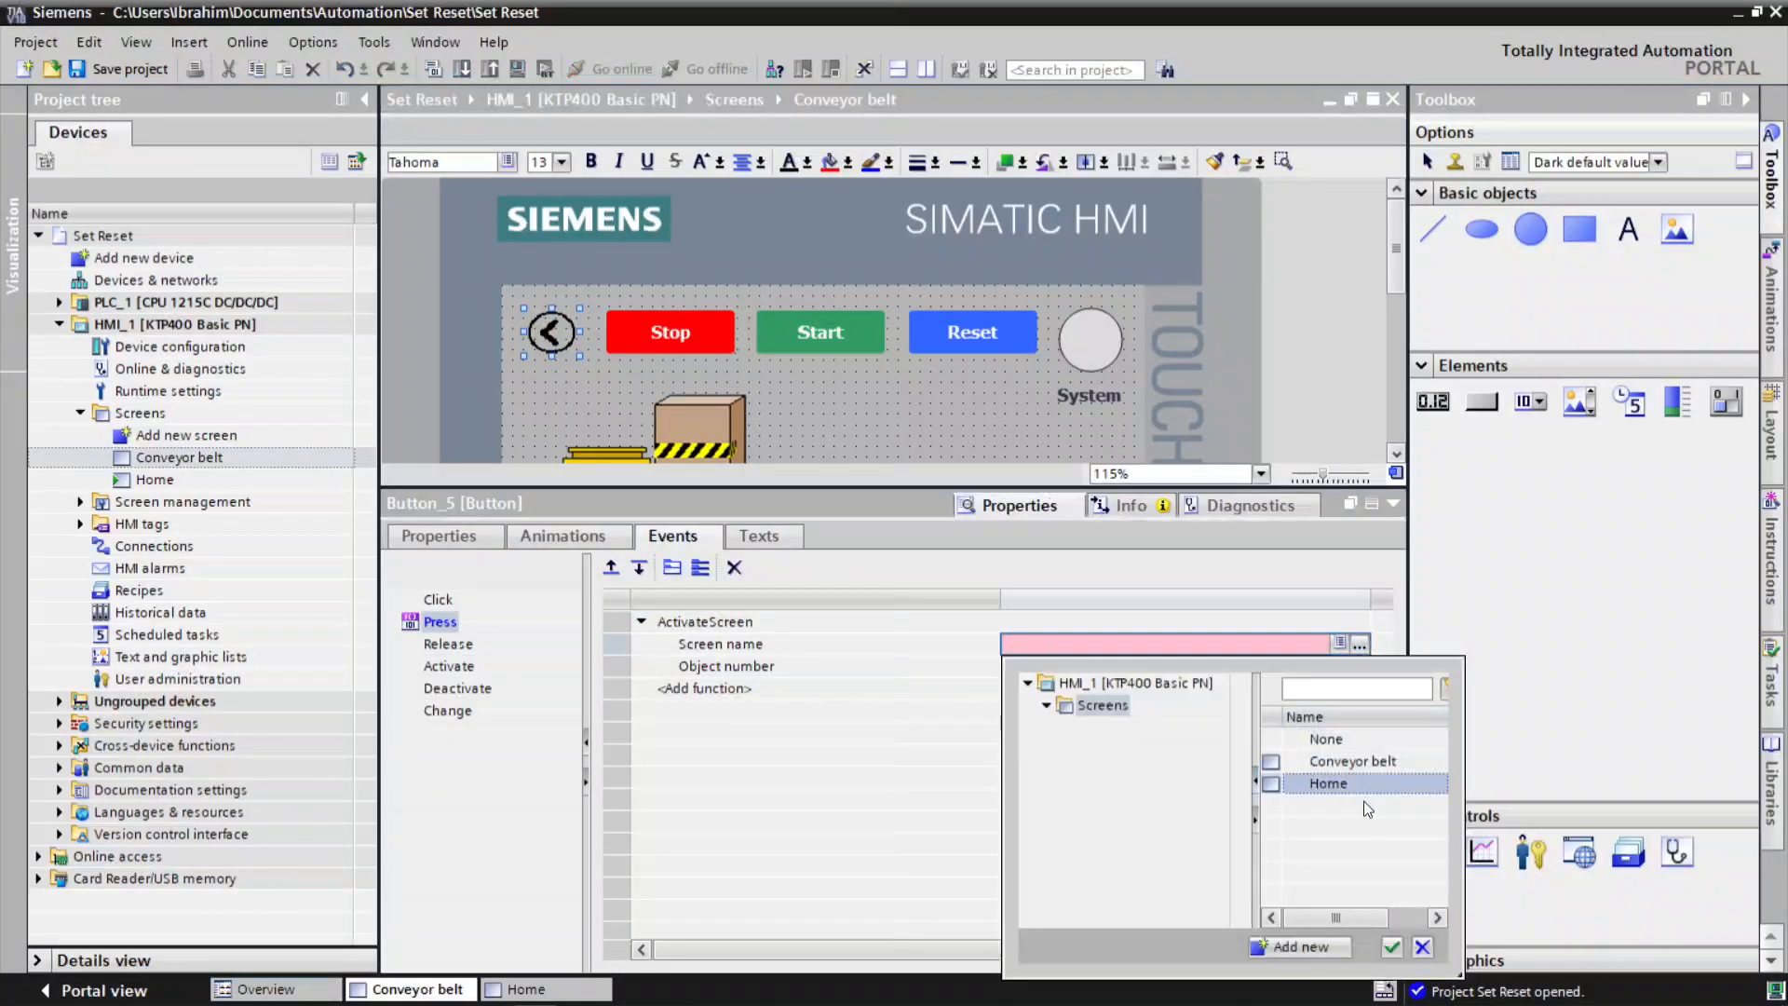
pyautogui.click(1395, 951)
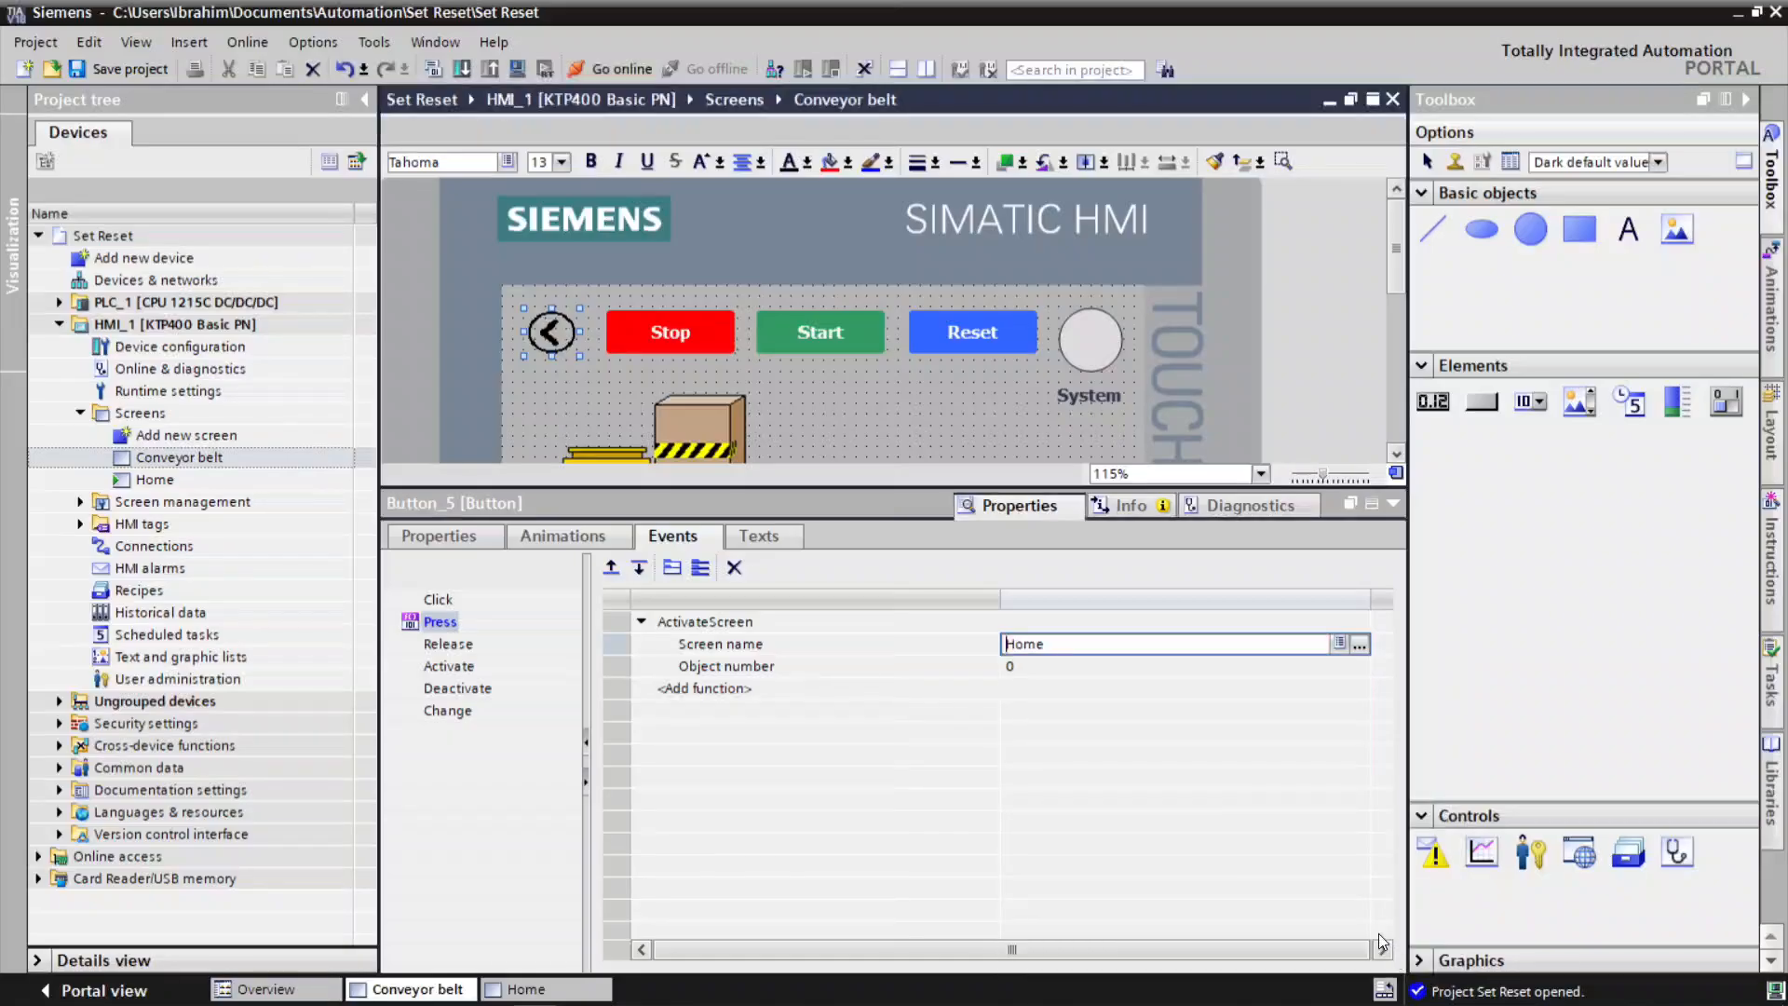
pyautogui.click(1390, 506)
pyautogui.click(921, 423)
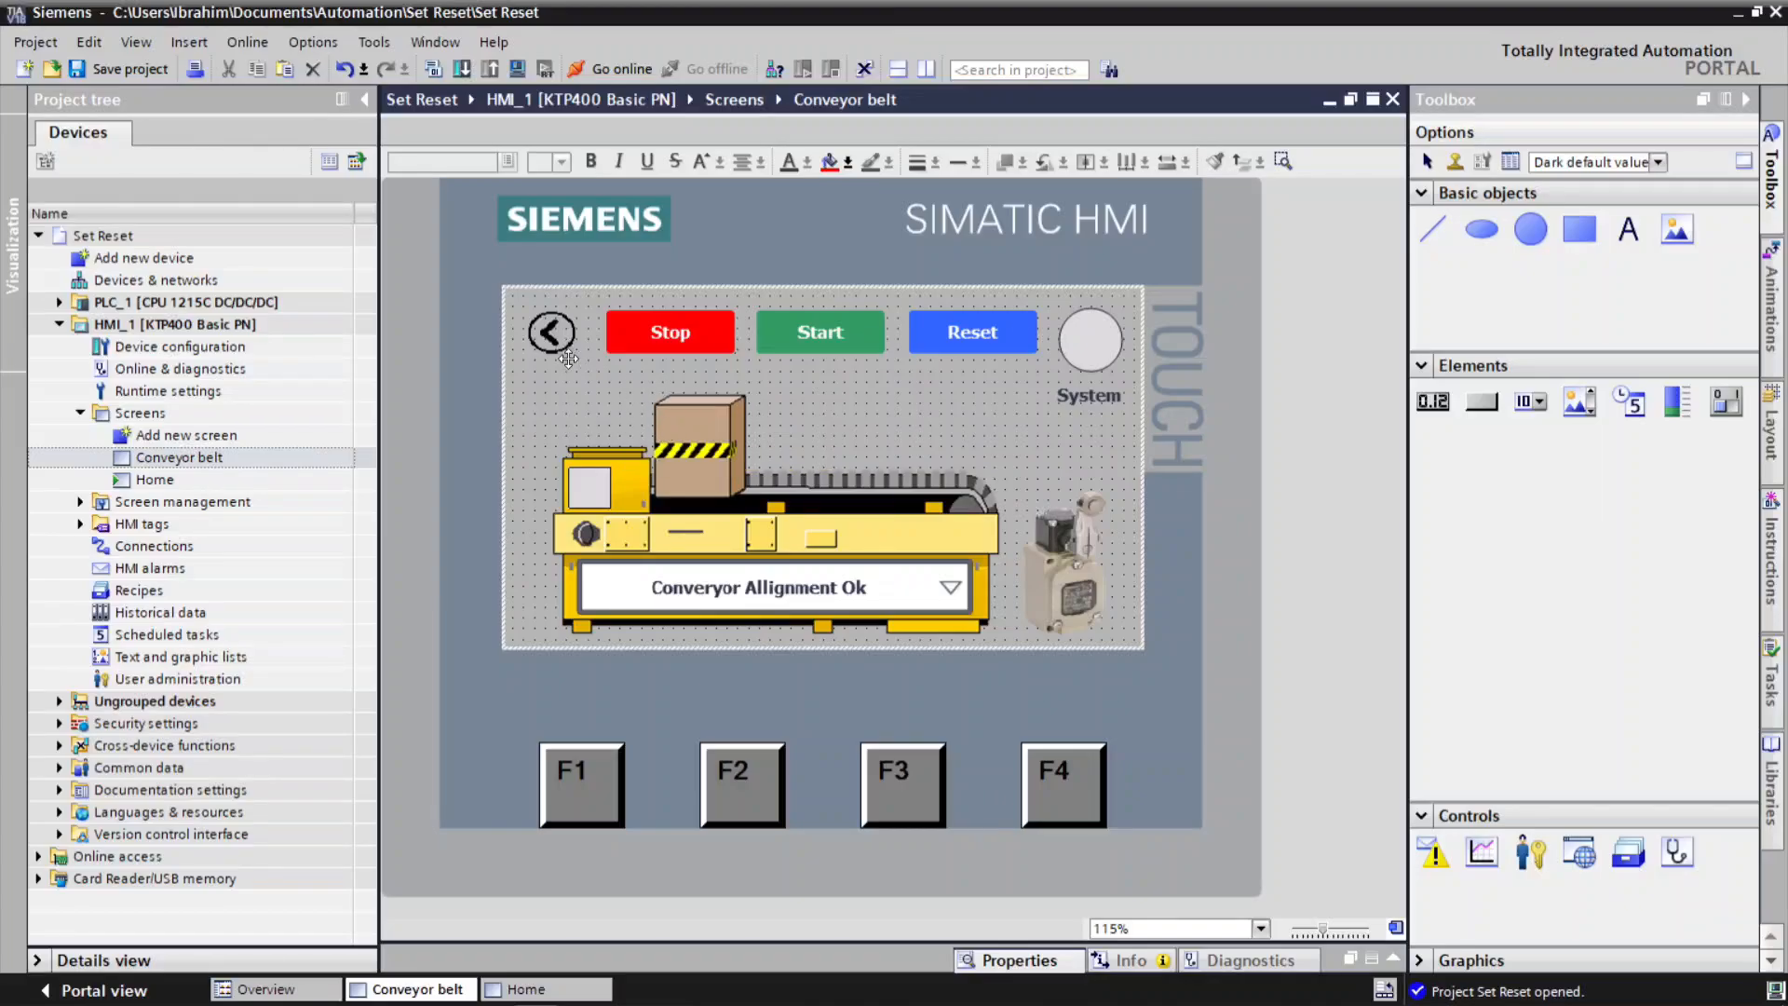
pyautogui.click(547, 335)
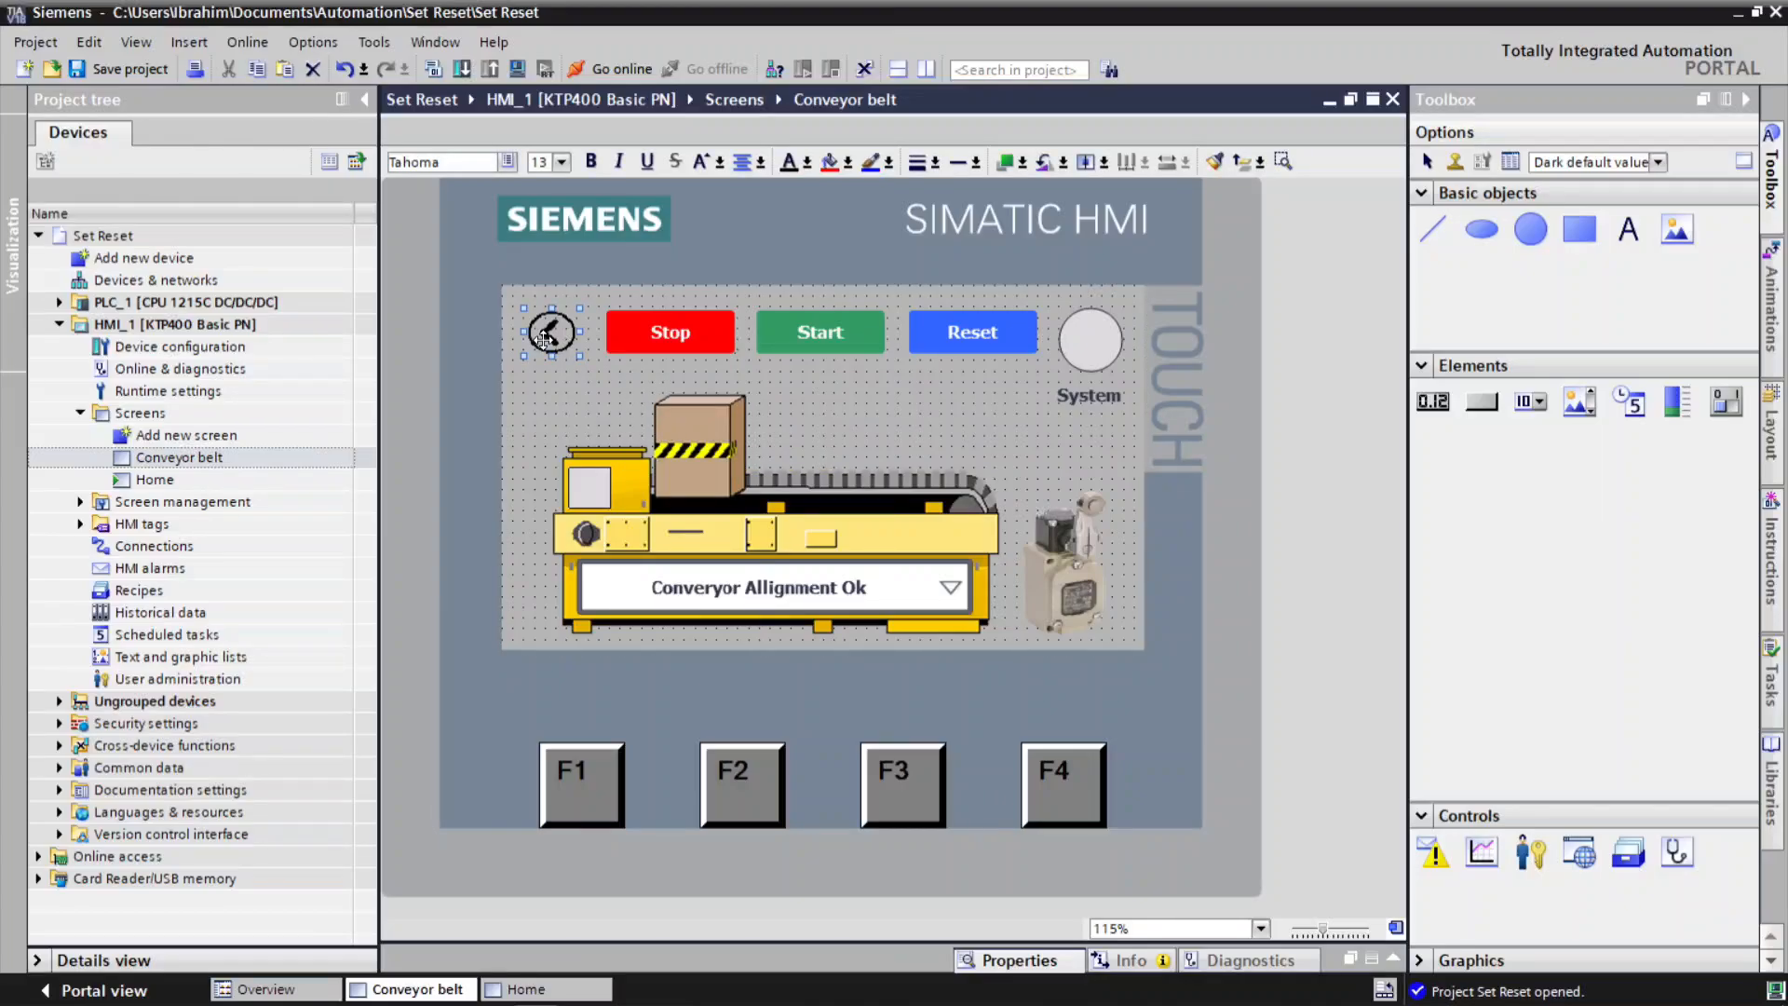
# Move the back-arrow button down beneath the button row and place a new button in its former spot beside Stop.
pyautogui.moveTo(546, 336); pyautogui.dragTo(560, 383)
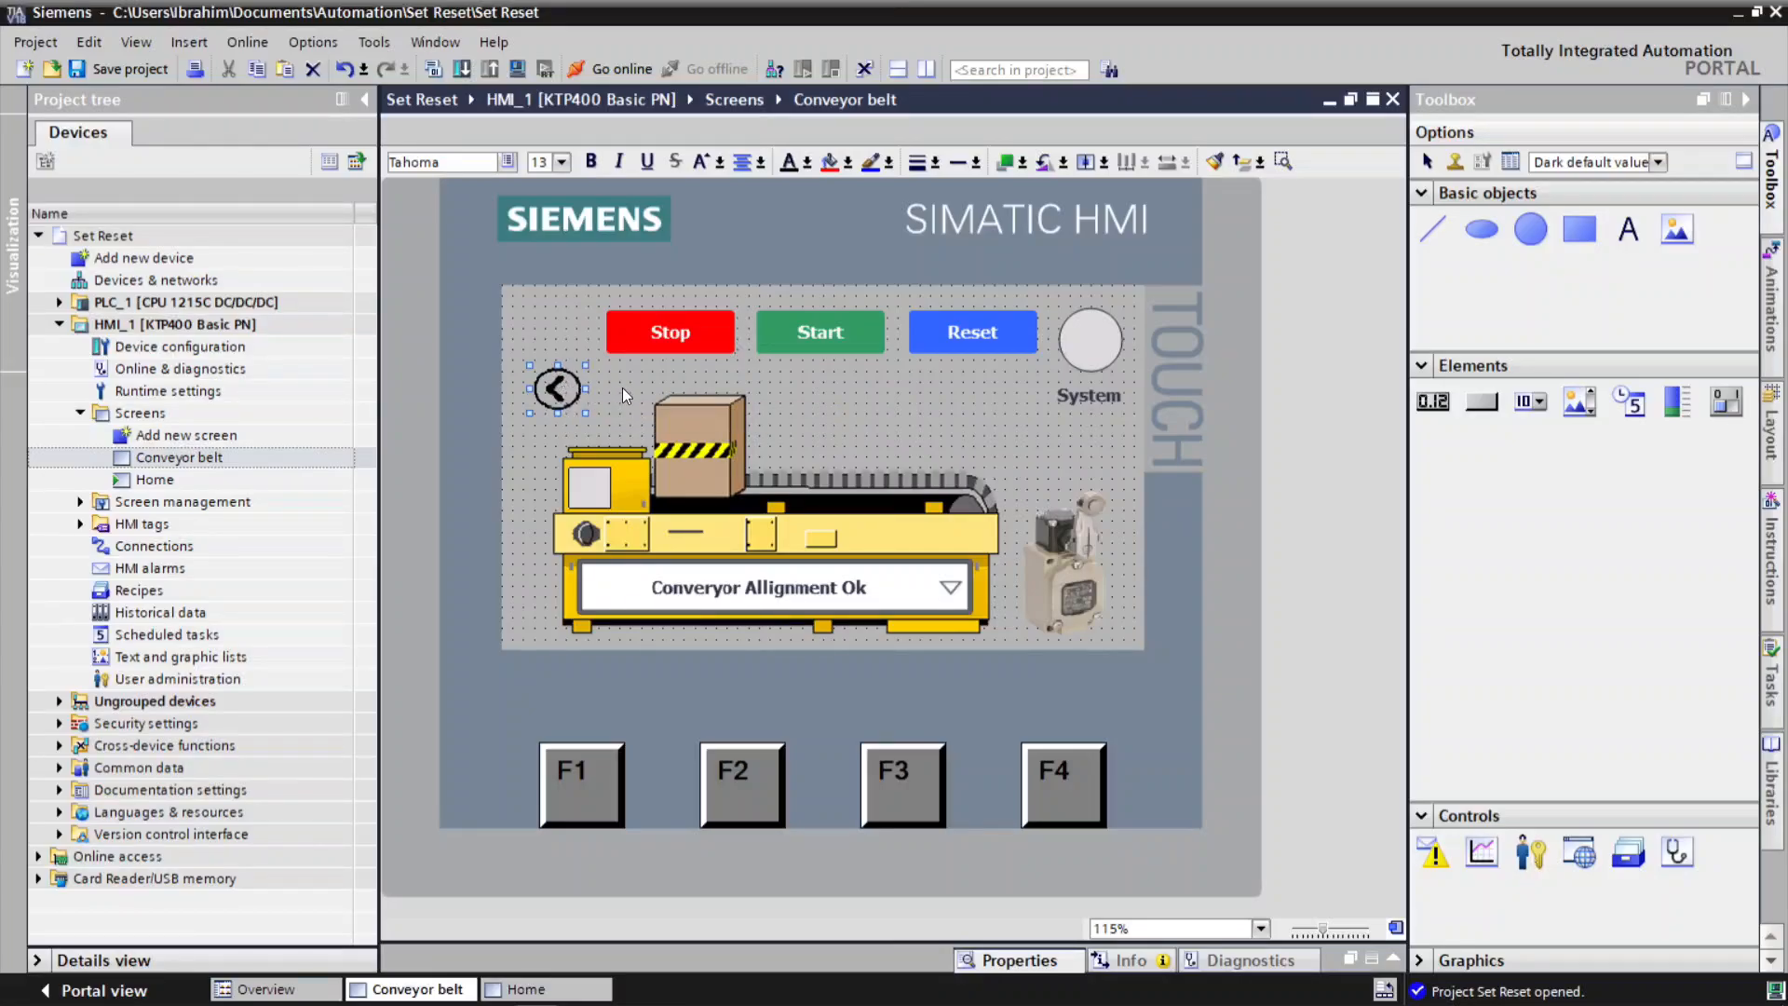
pyautogui.click(699, 383)
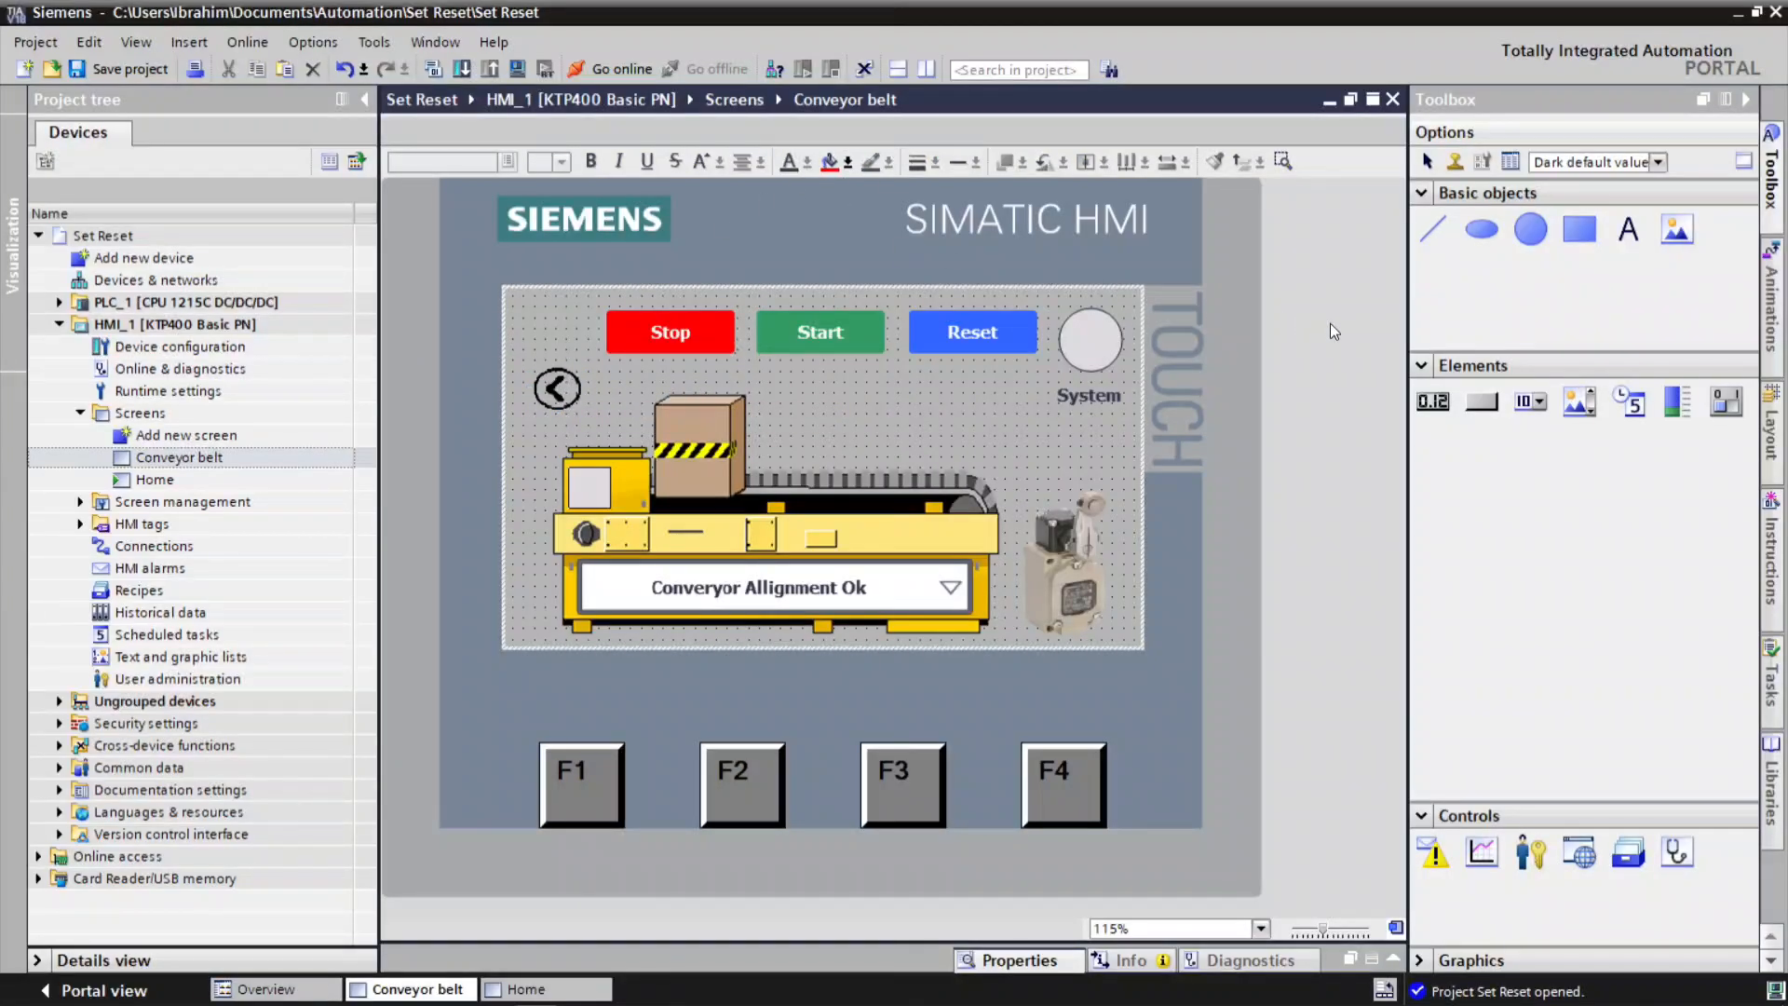
pyautogui.click(572, 333)
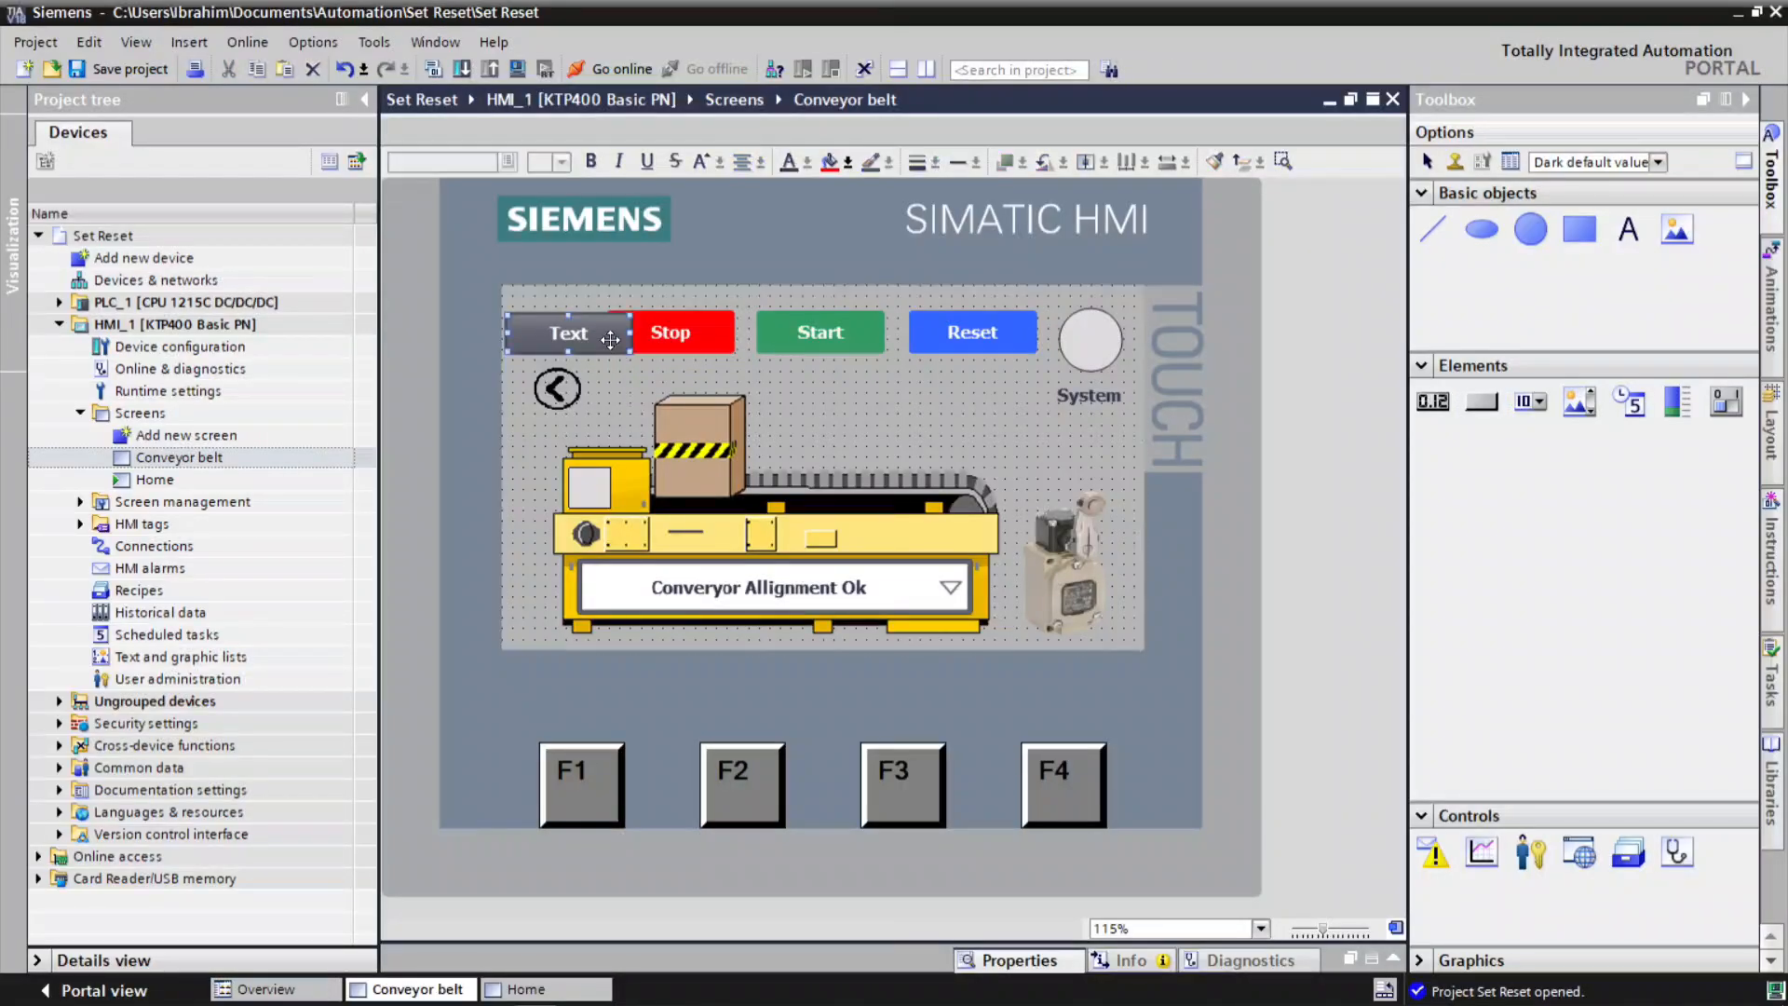
# Set the new button's background fill pattern to Transparent.
pyautogui.rightClick(599, 337)
pyautogui.click(717, 702)
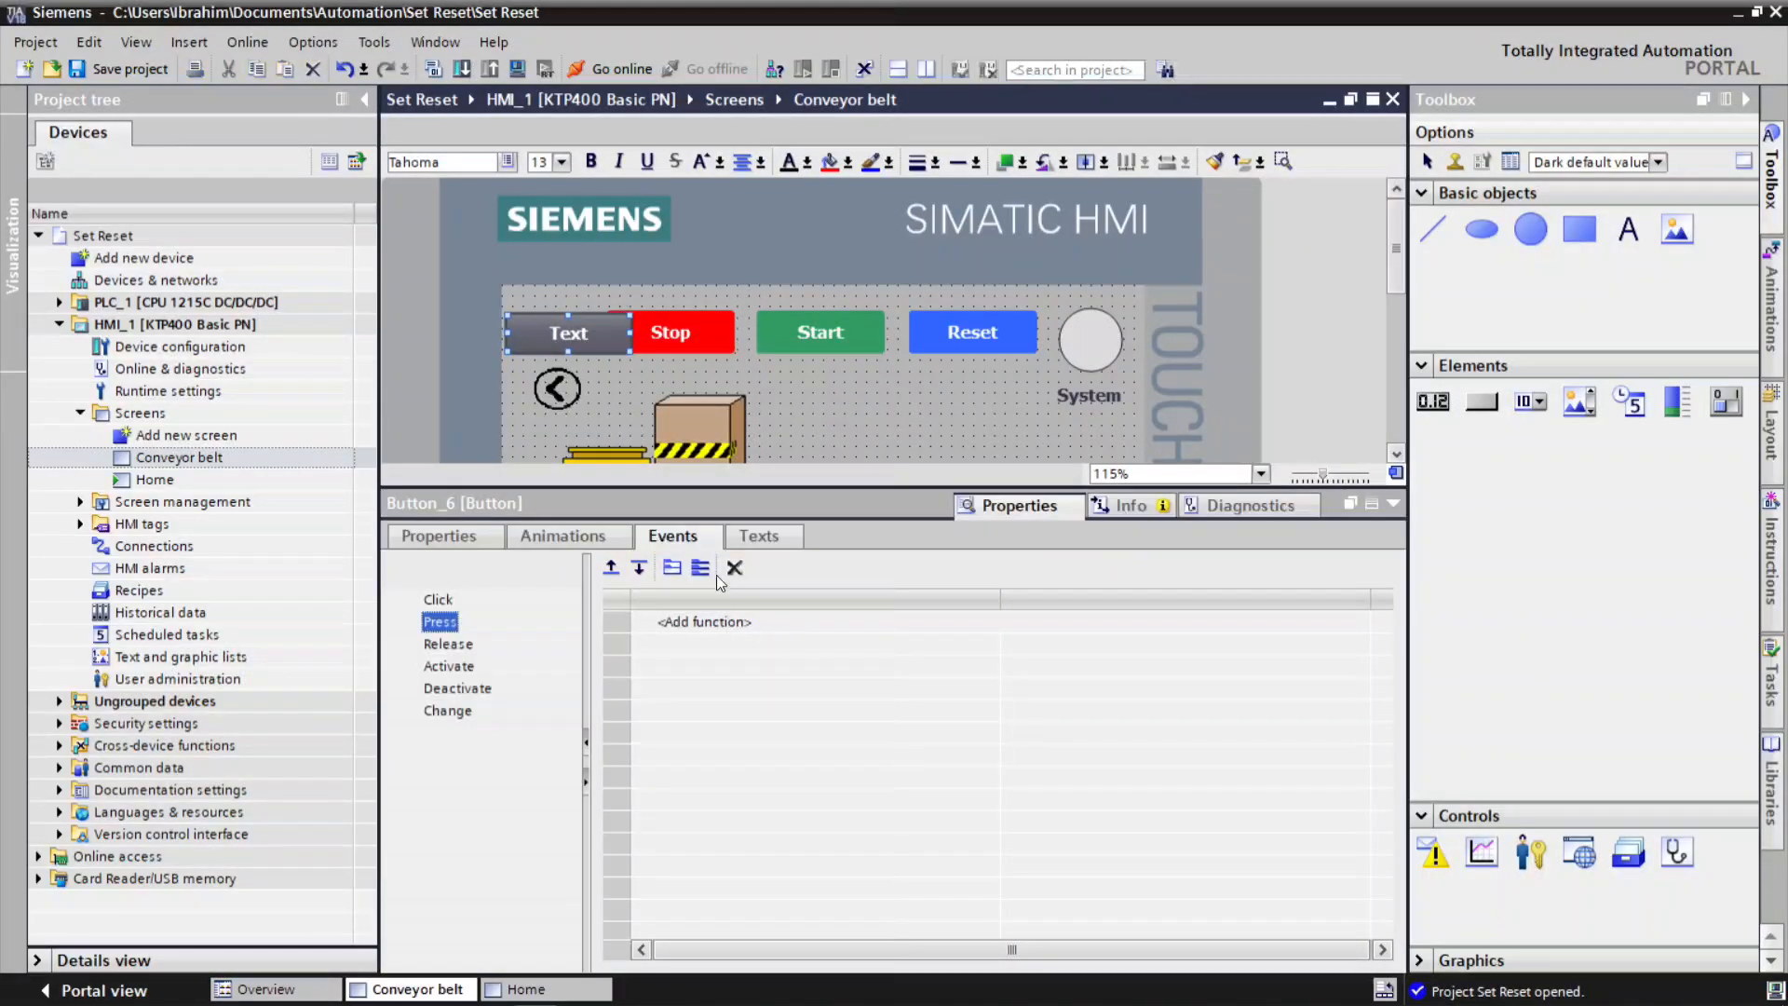
pyautogui.click(555, 539)
pyautogui.click(458, 540)
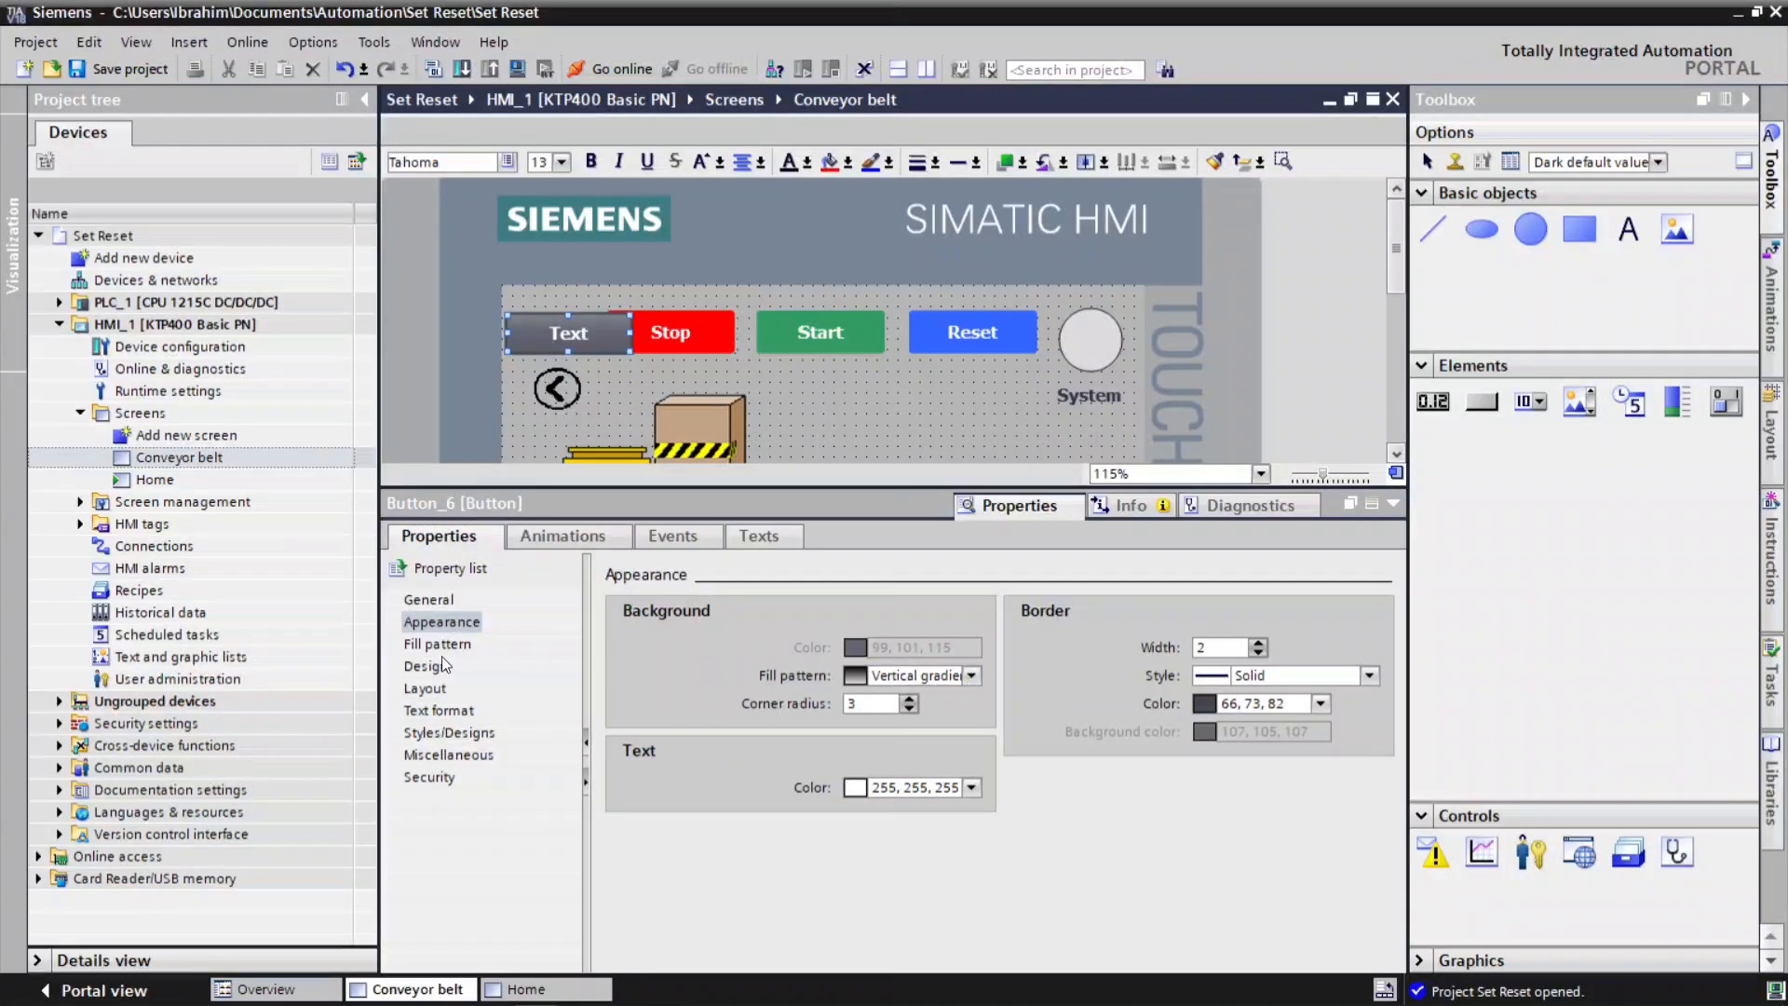
pyautogui.click(971, 676)
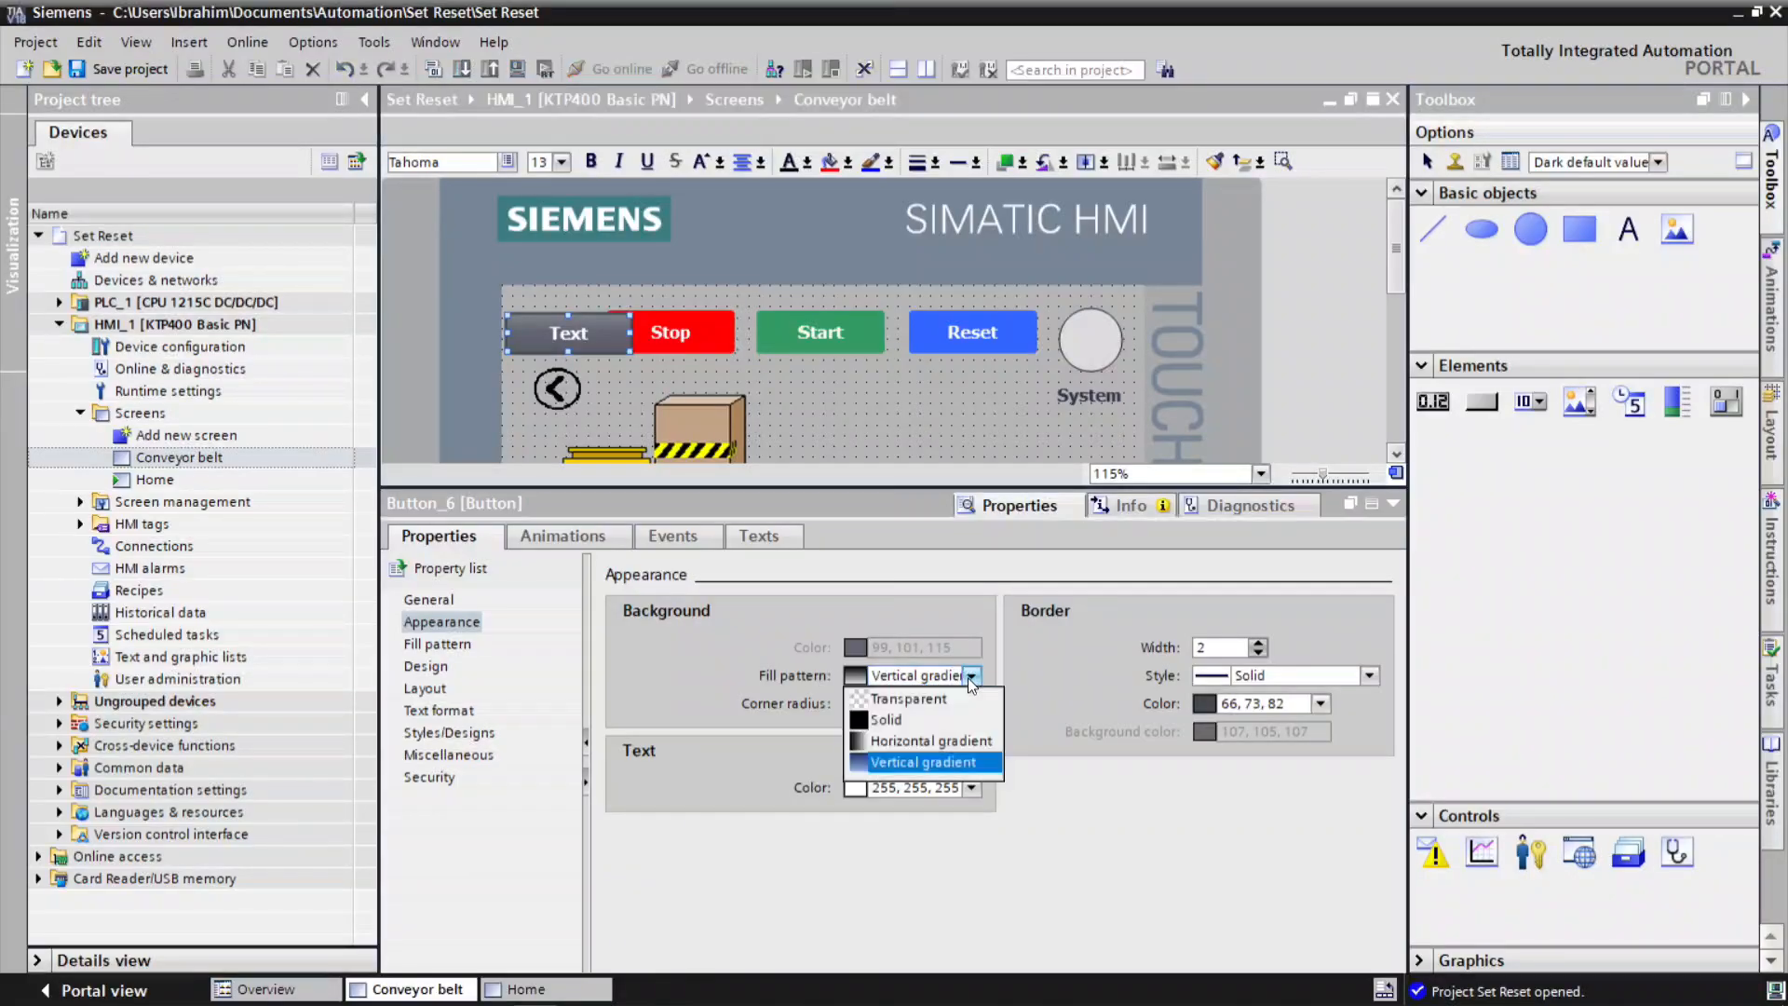
pyautogui.click(909, 690)
# Set the new button's mode to Graphic and start importing an image file for its "not pressed" state.
pyautogui.click(434, 602)
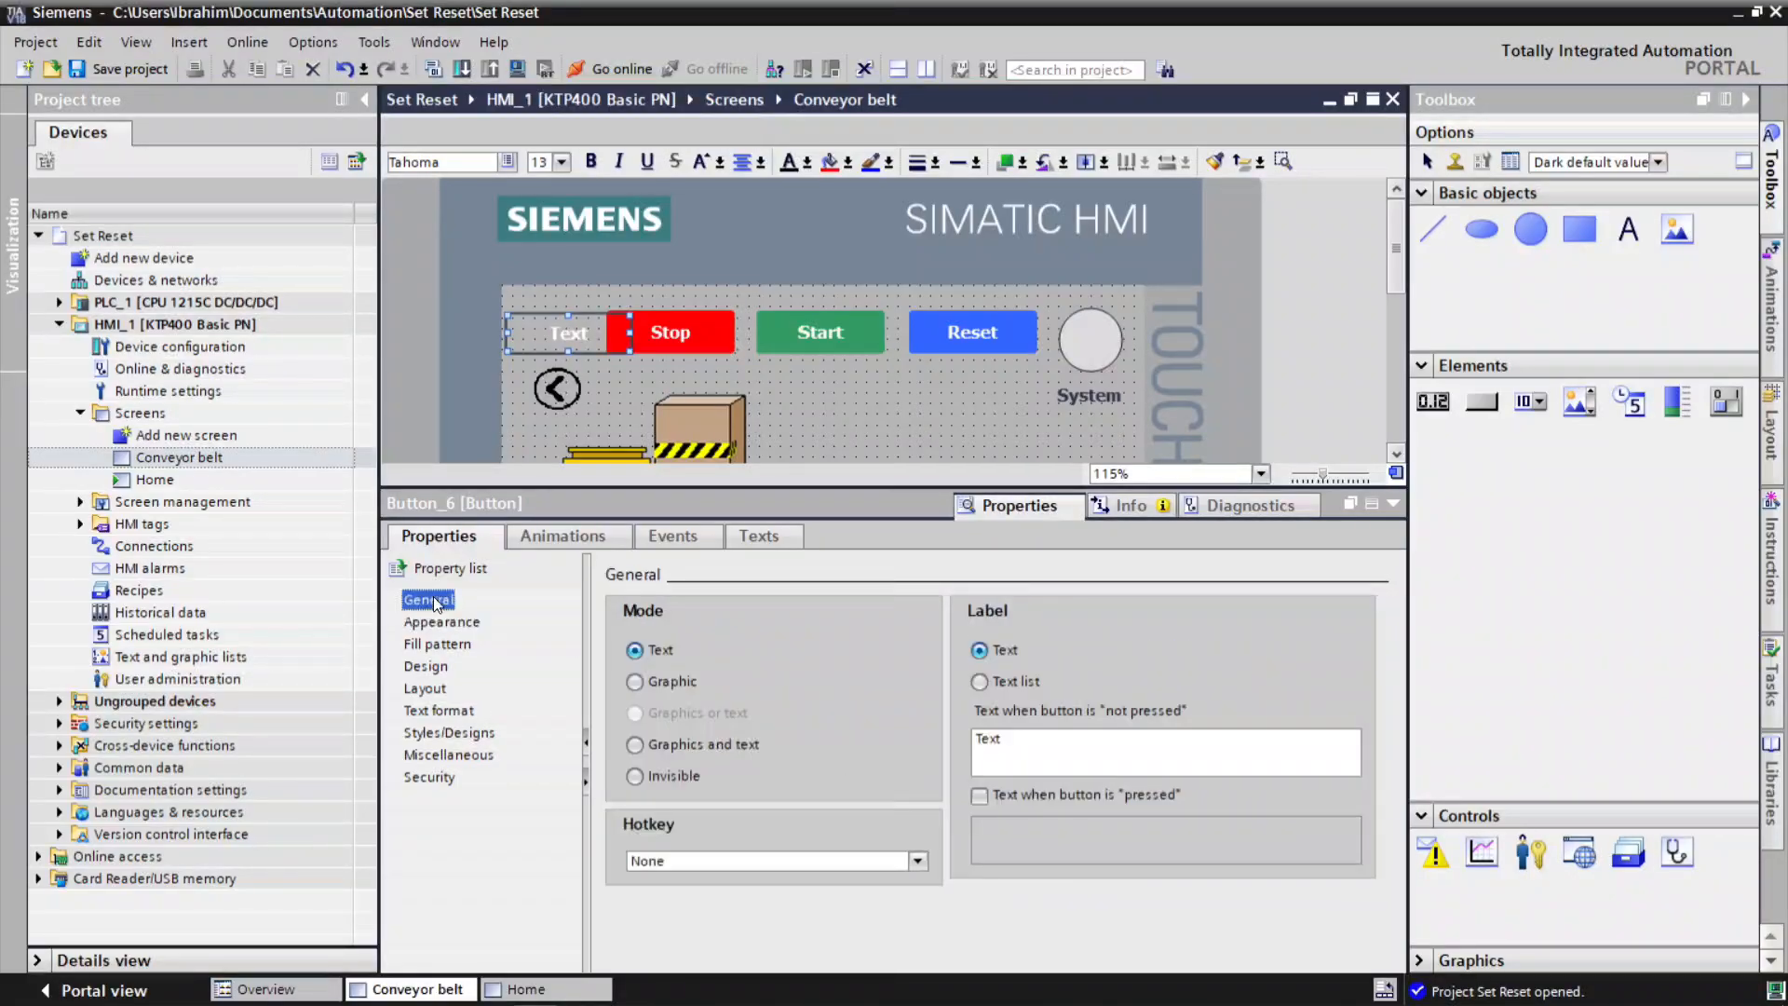
pyautogui.click(635, 681)
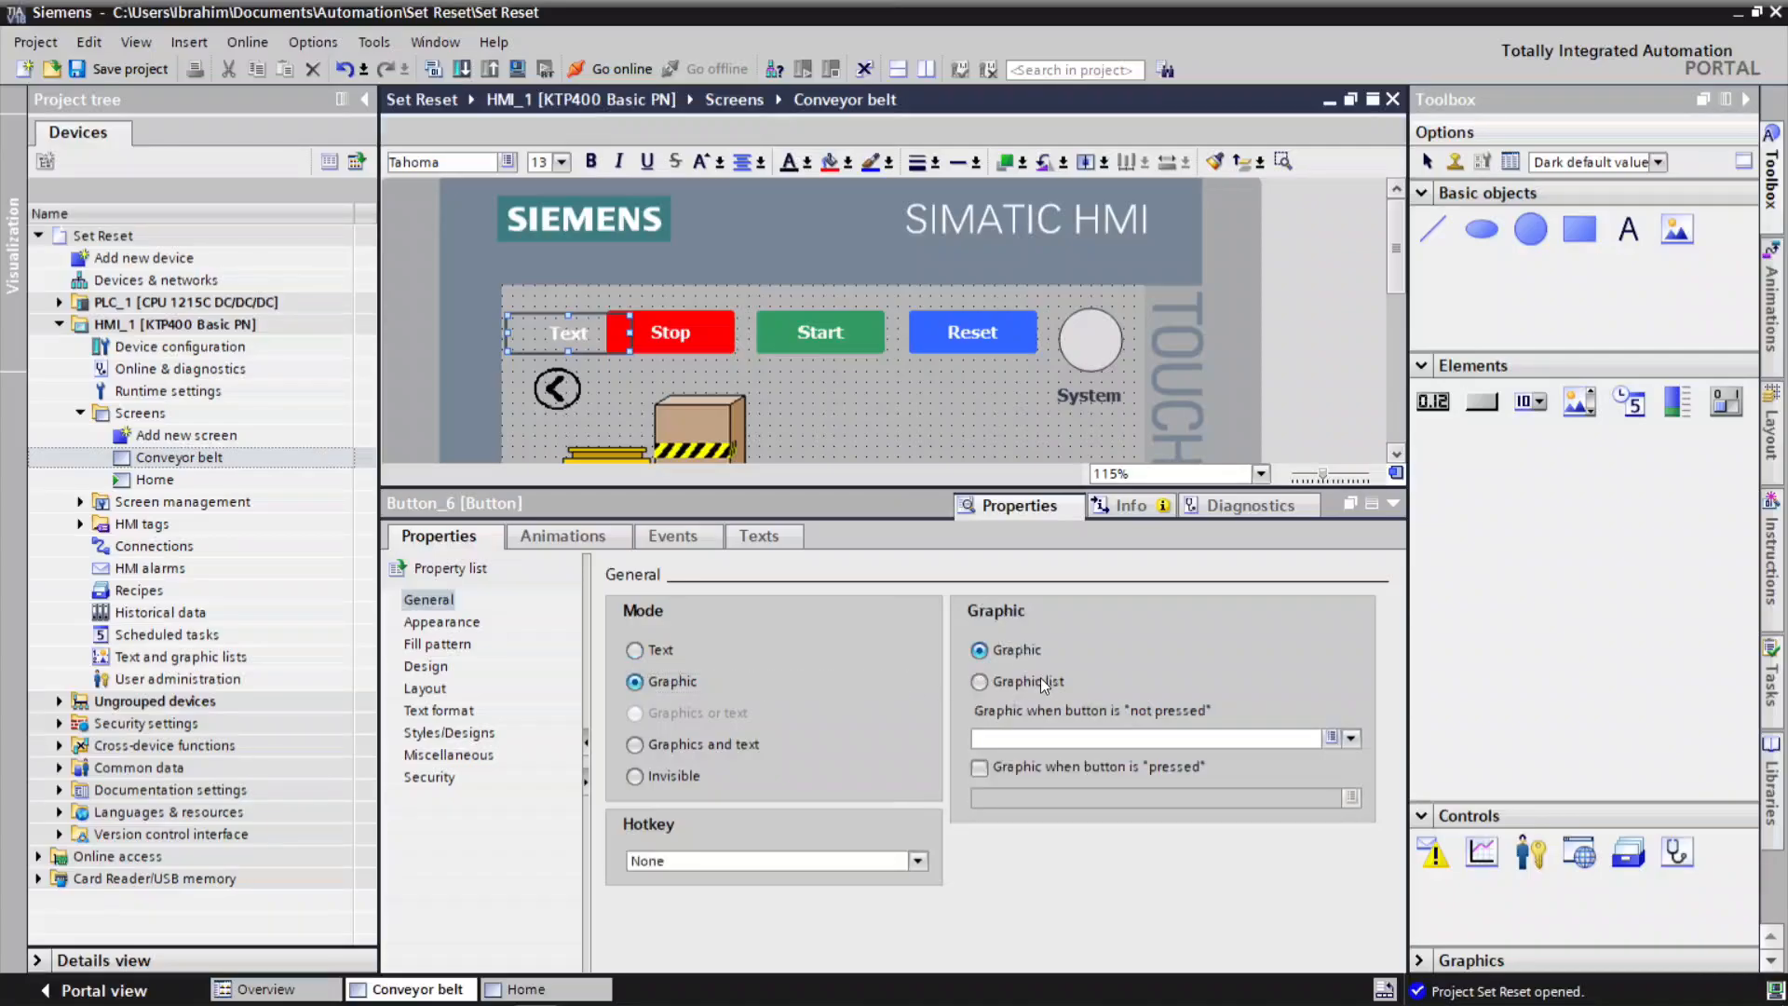
pyautogui.click(1350, 739)
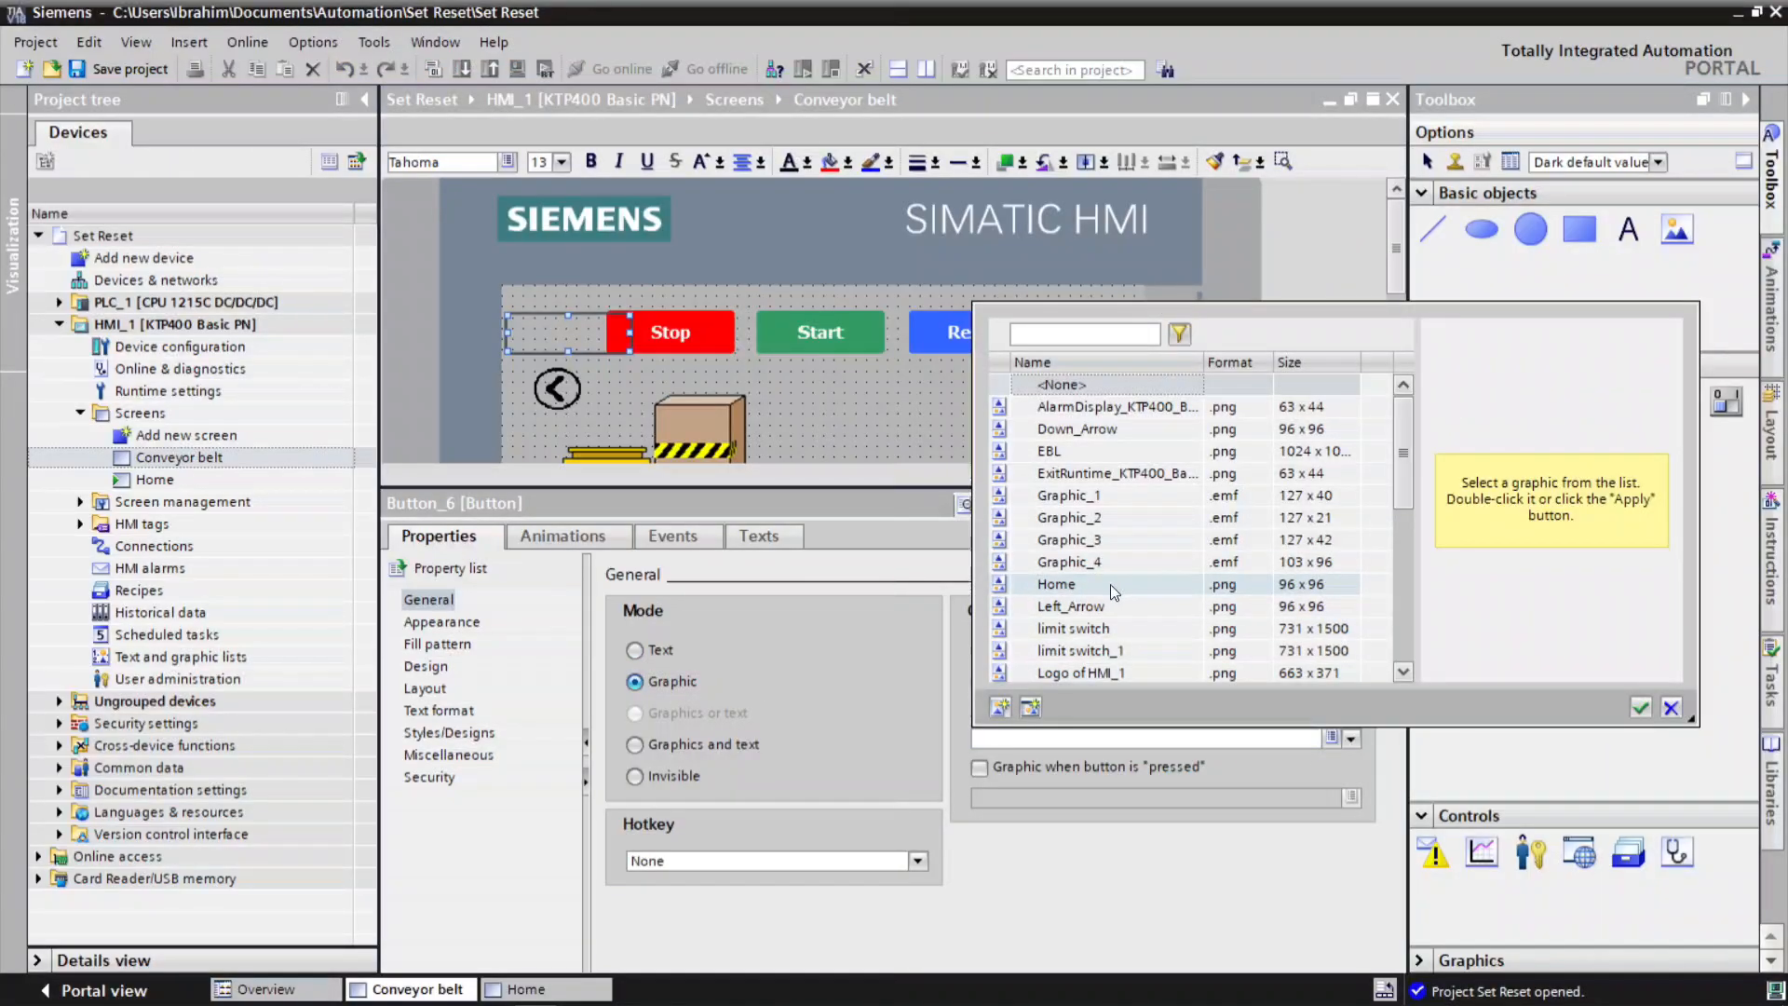
pyautogui.click(1000, 707)
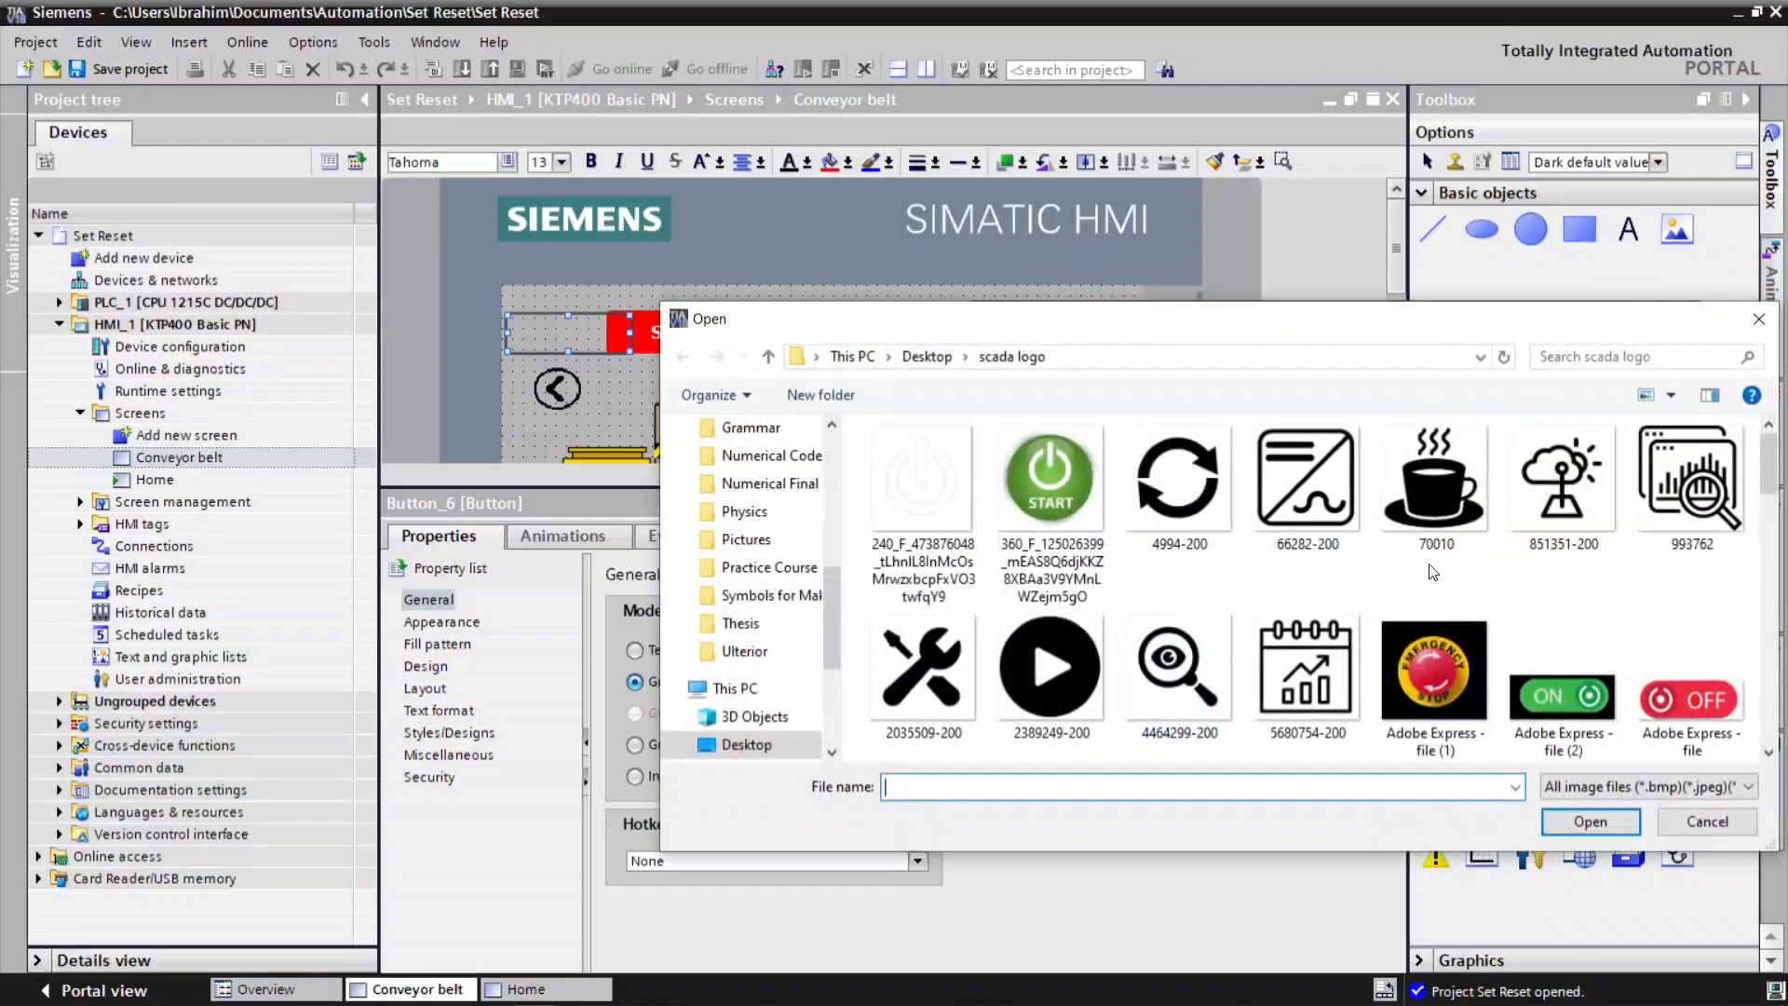
# Import the black house icon from the scada logo folder as the button's graphic and collapse the properties.
pyautogui.scroll(-5, 1304, 605)
pyautogui.scroll(-2, 1341, 612)
pyautogui.scroll(-5, 1372, 618)
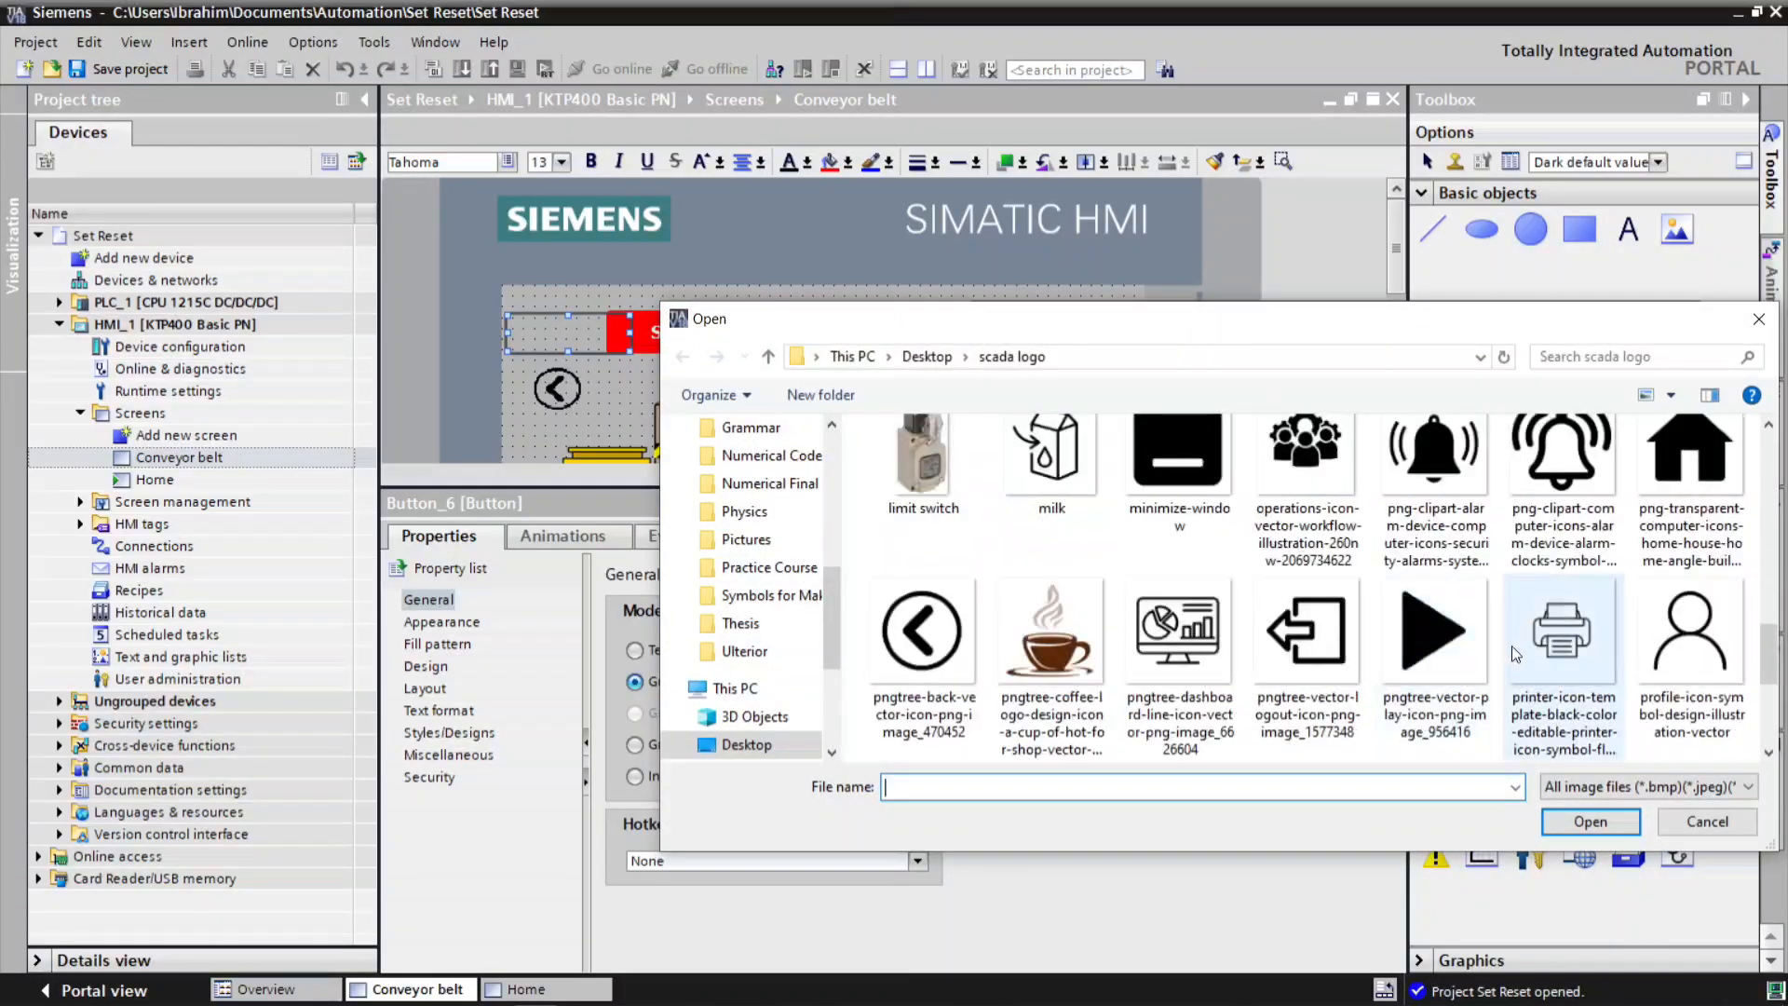
pyautogui.scroll(2, 1375, 601)
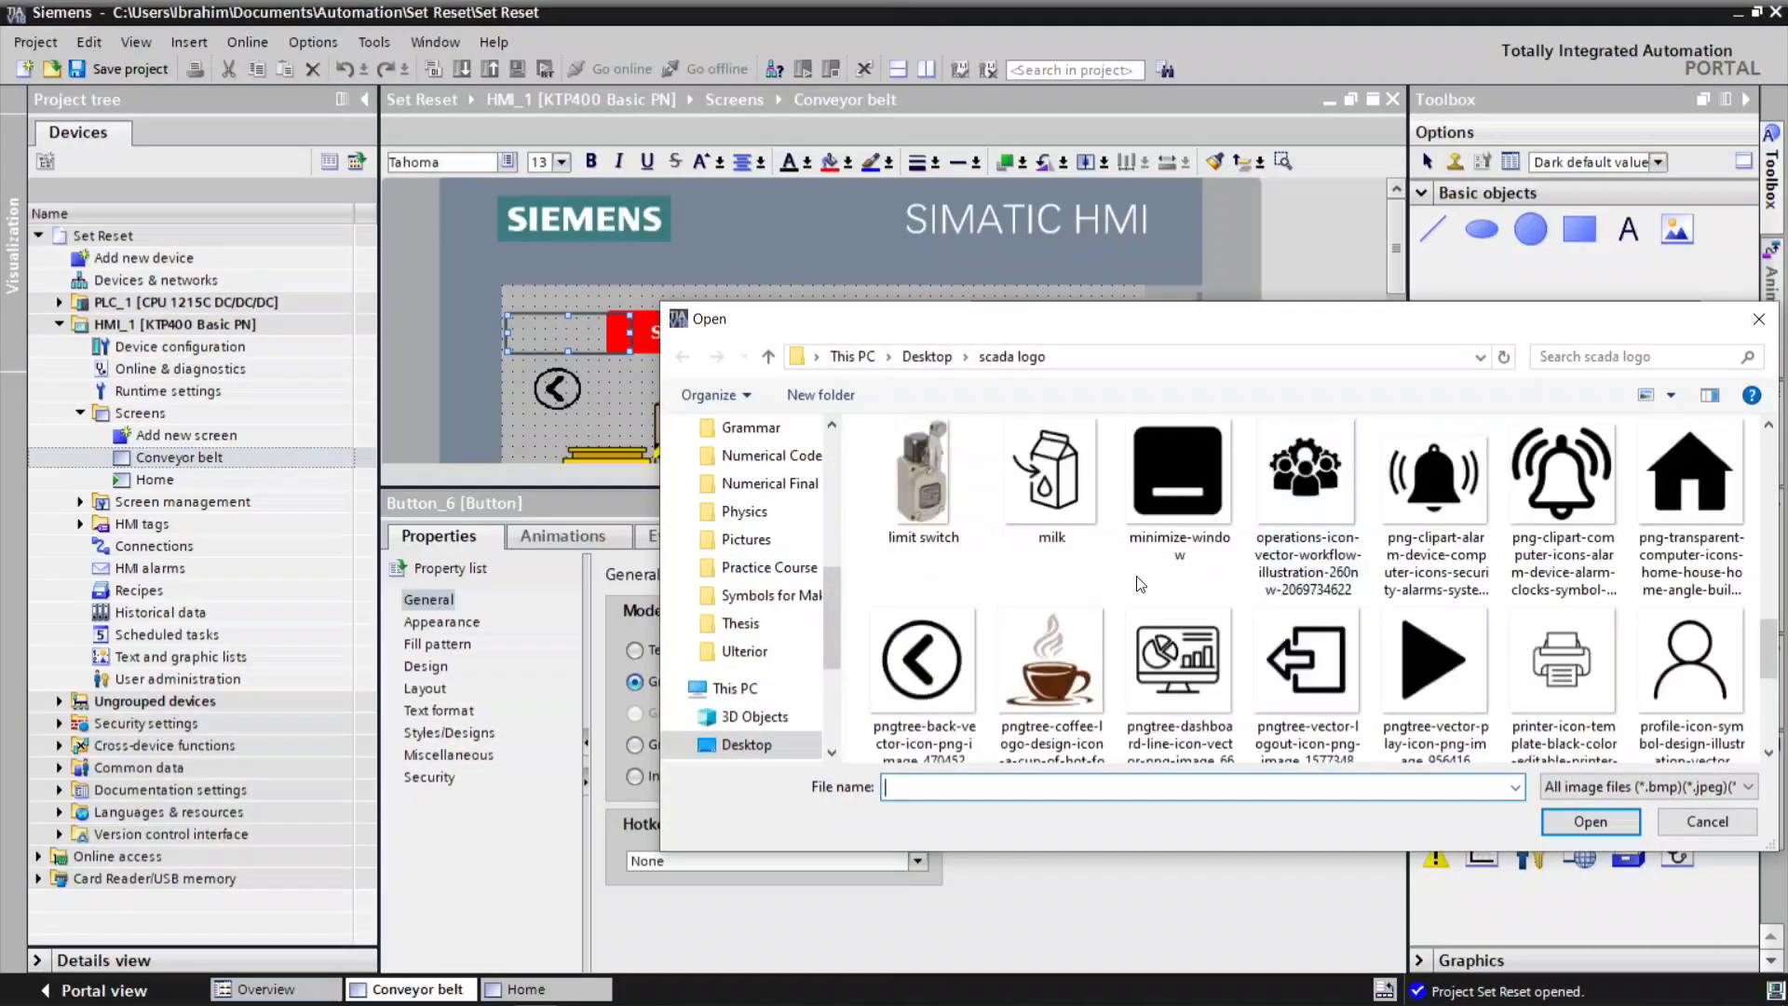
pyautogui.scroll(3, 1139, 585)
pyautogui.scroll(3, 1133, 584)
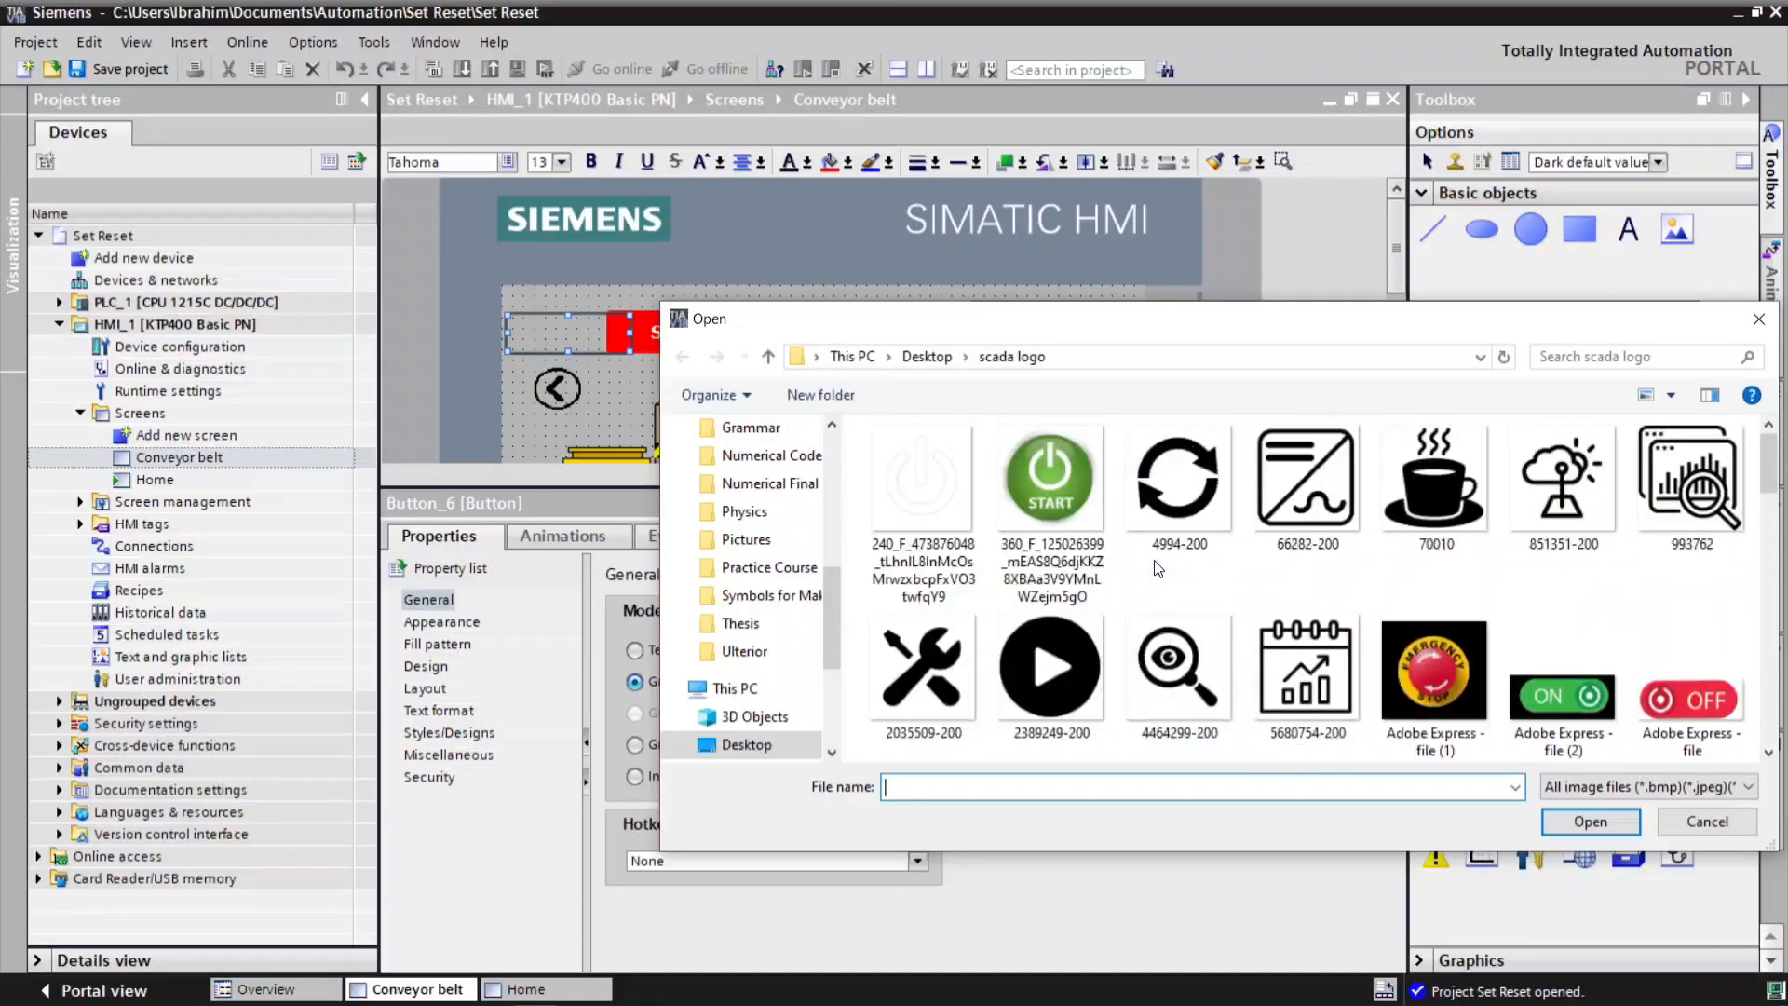
pyautogui.scroll(-6, 1444, 596)
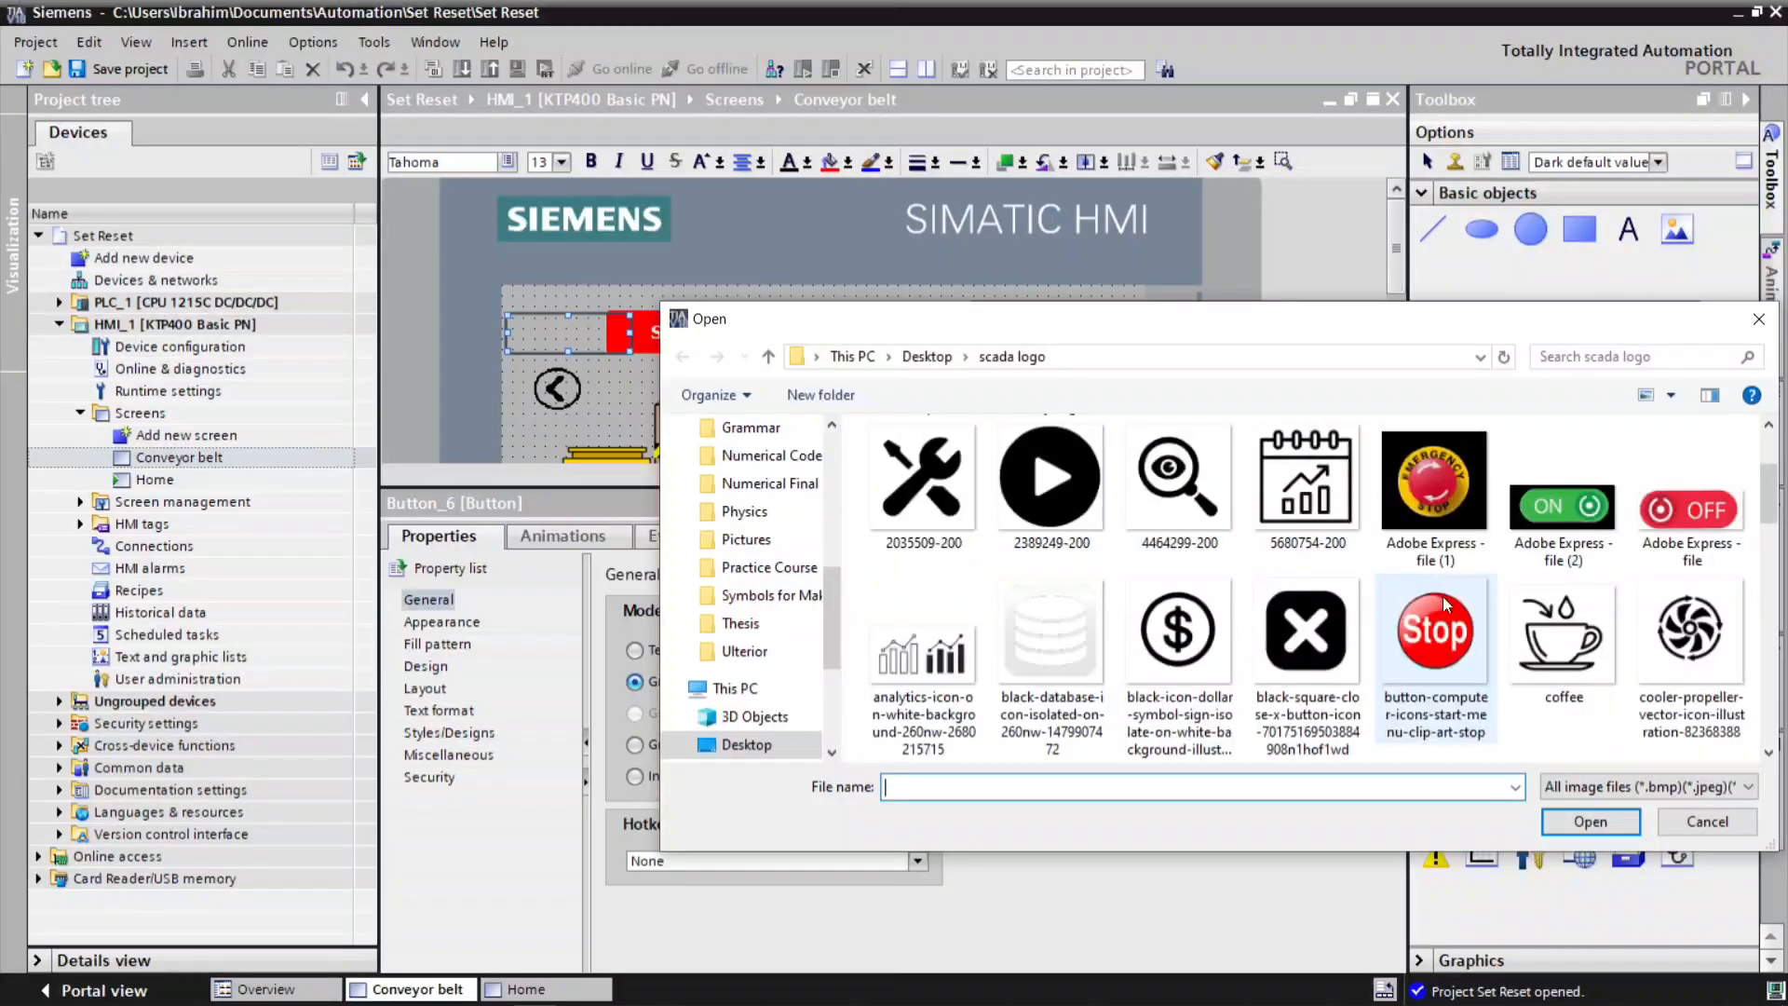
pyautogui.scroll(-2, 1181, 591)
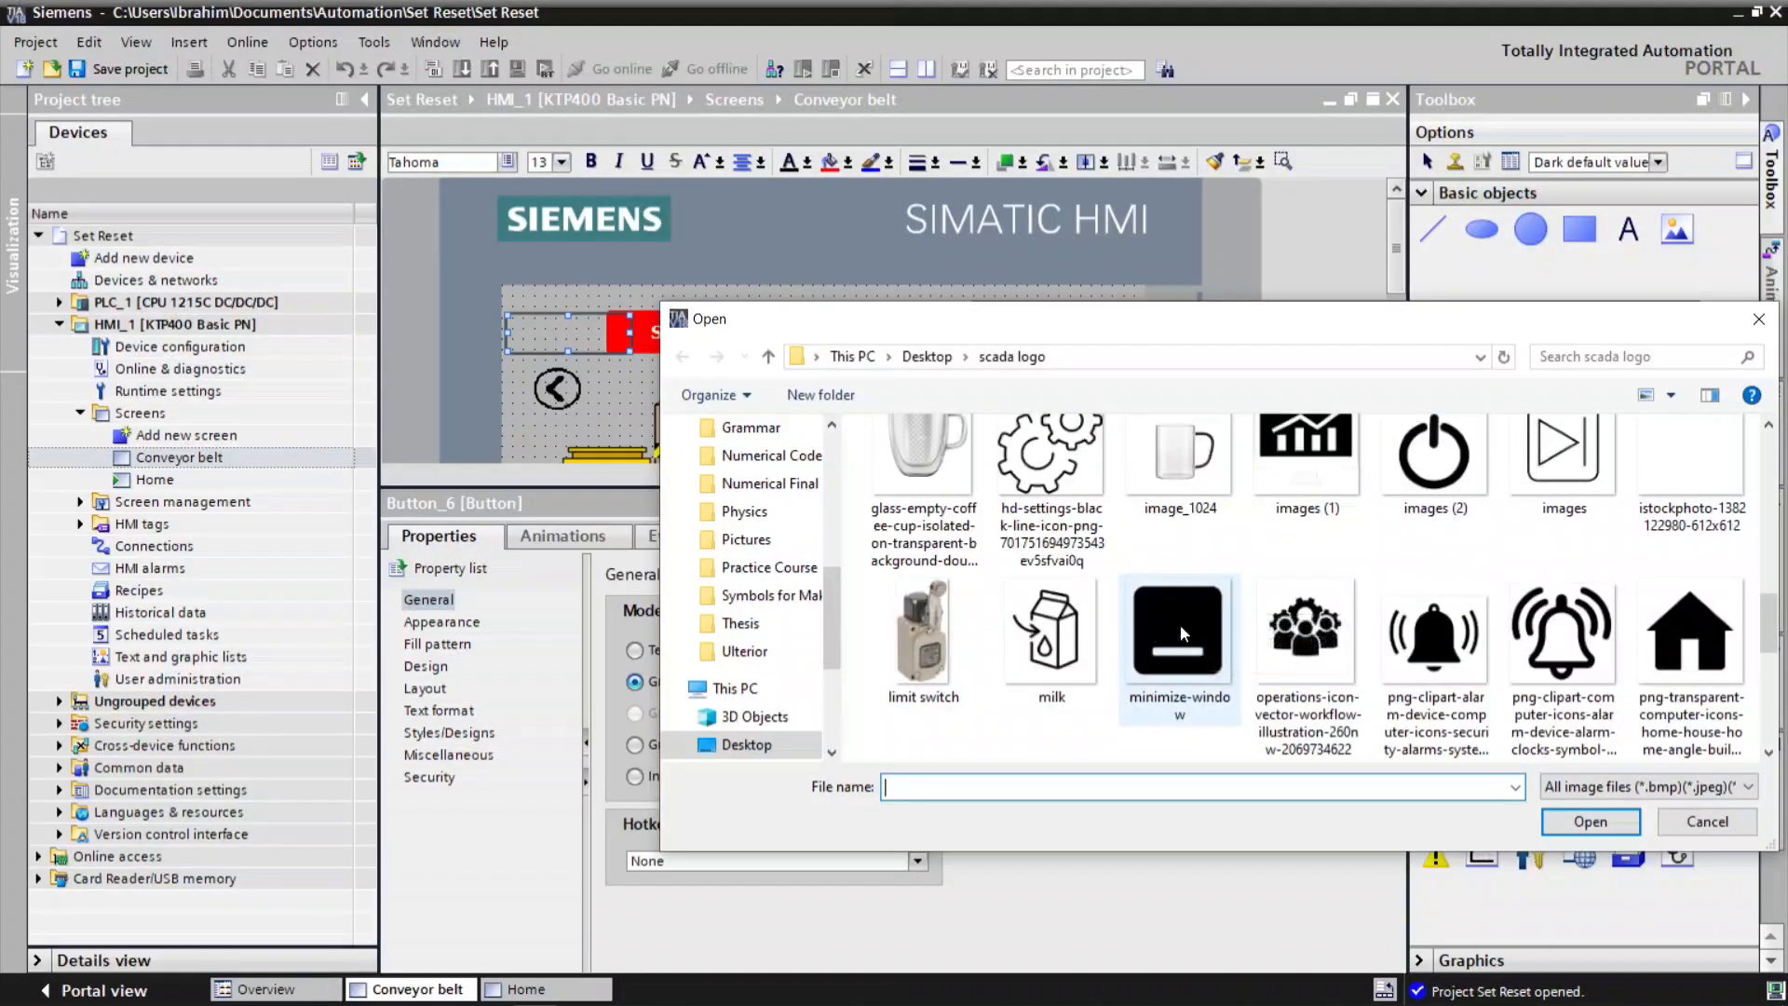
pyautogui.scroll(-2, 1181, 624)
pyautogui.click(1664, 535)
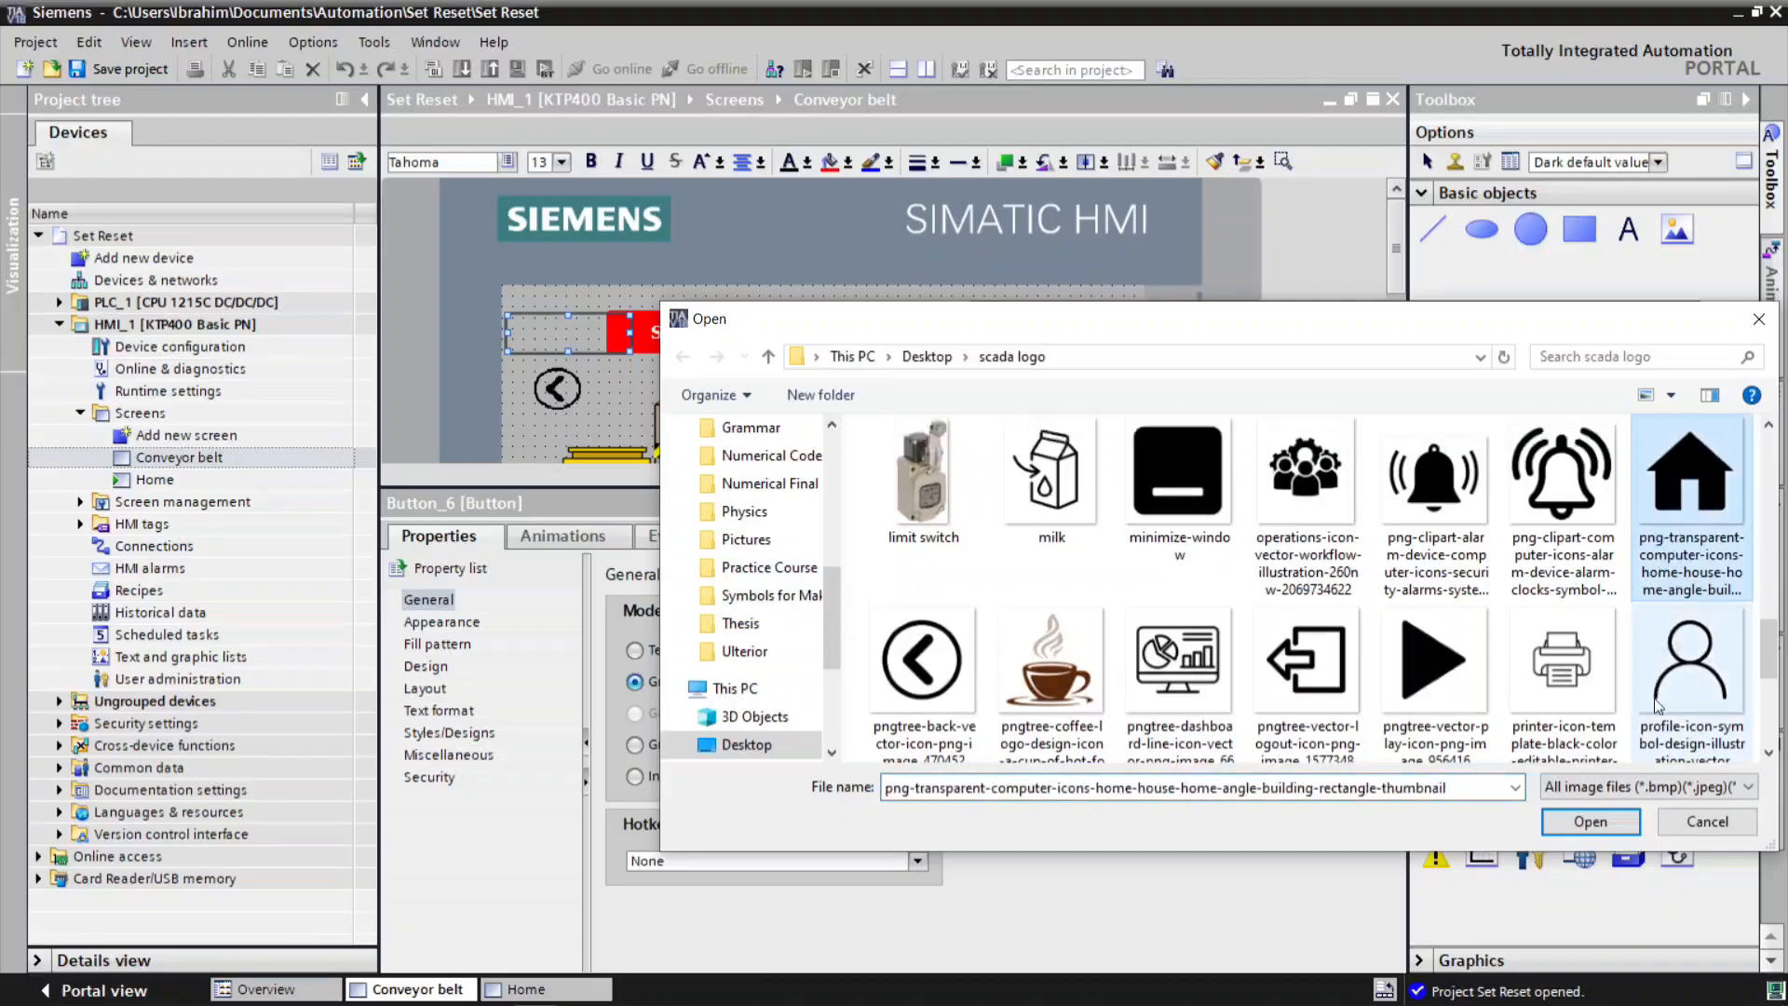
pyautogui.click(1589, 822)
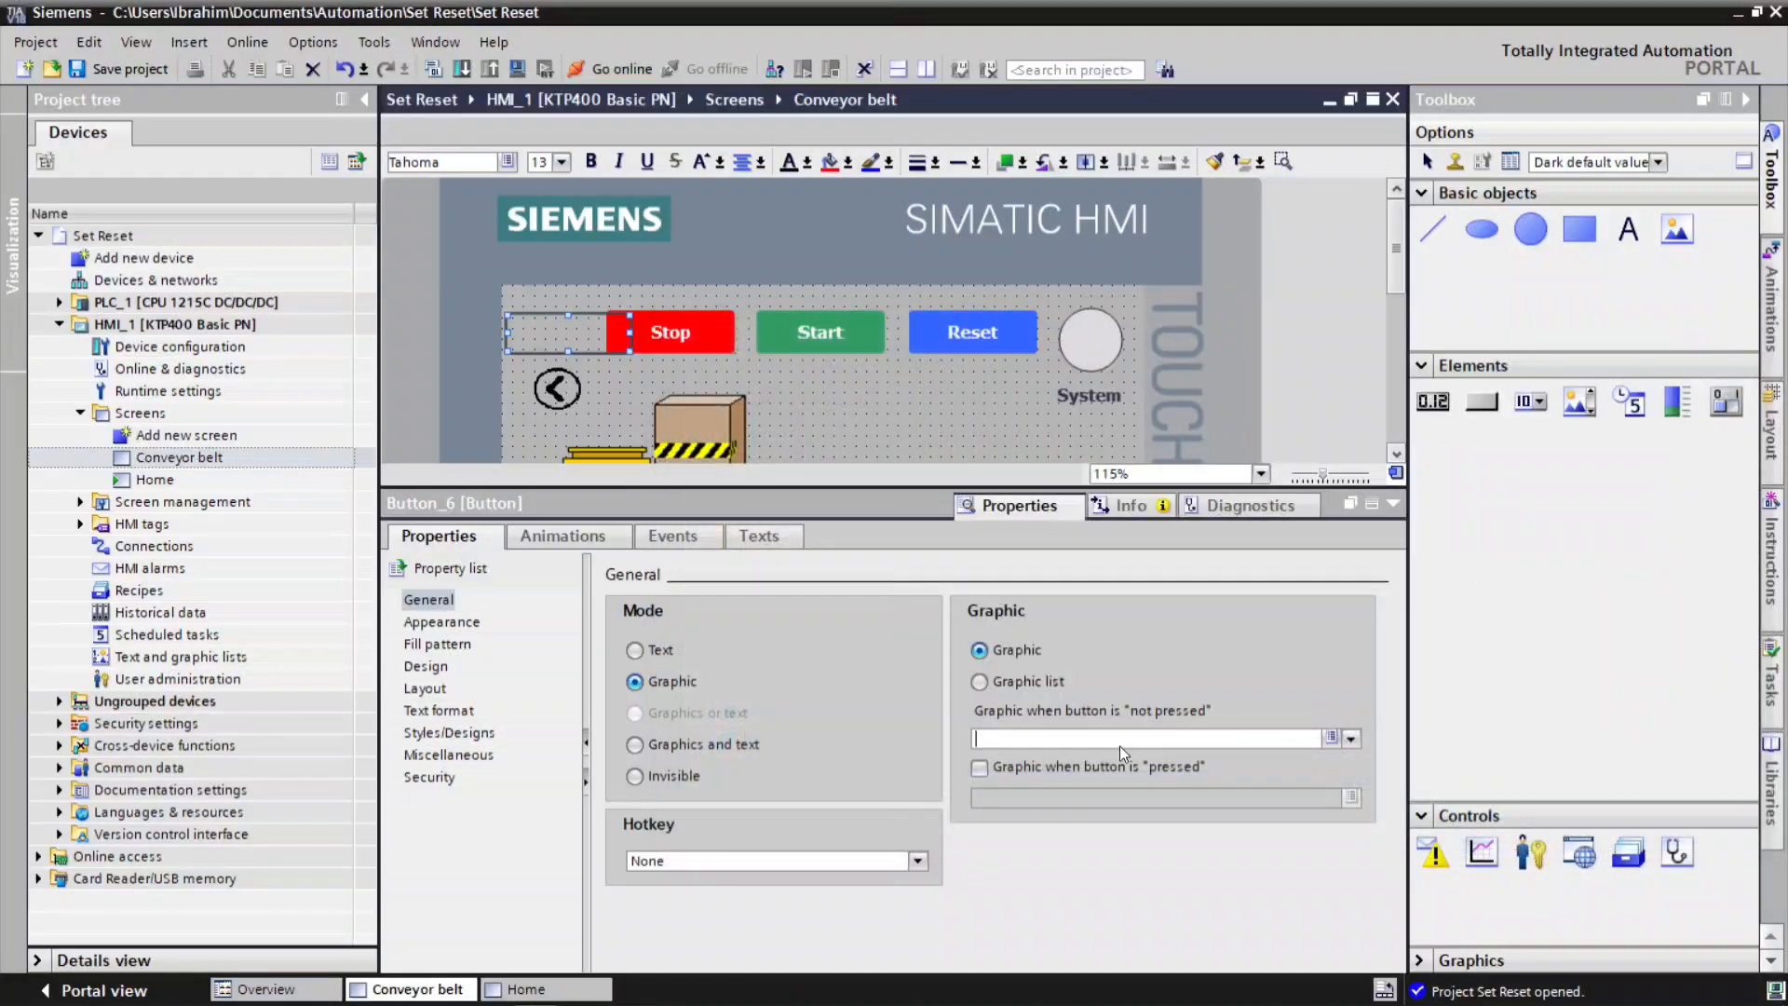
pyautogui.click(1380, 503)
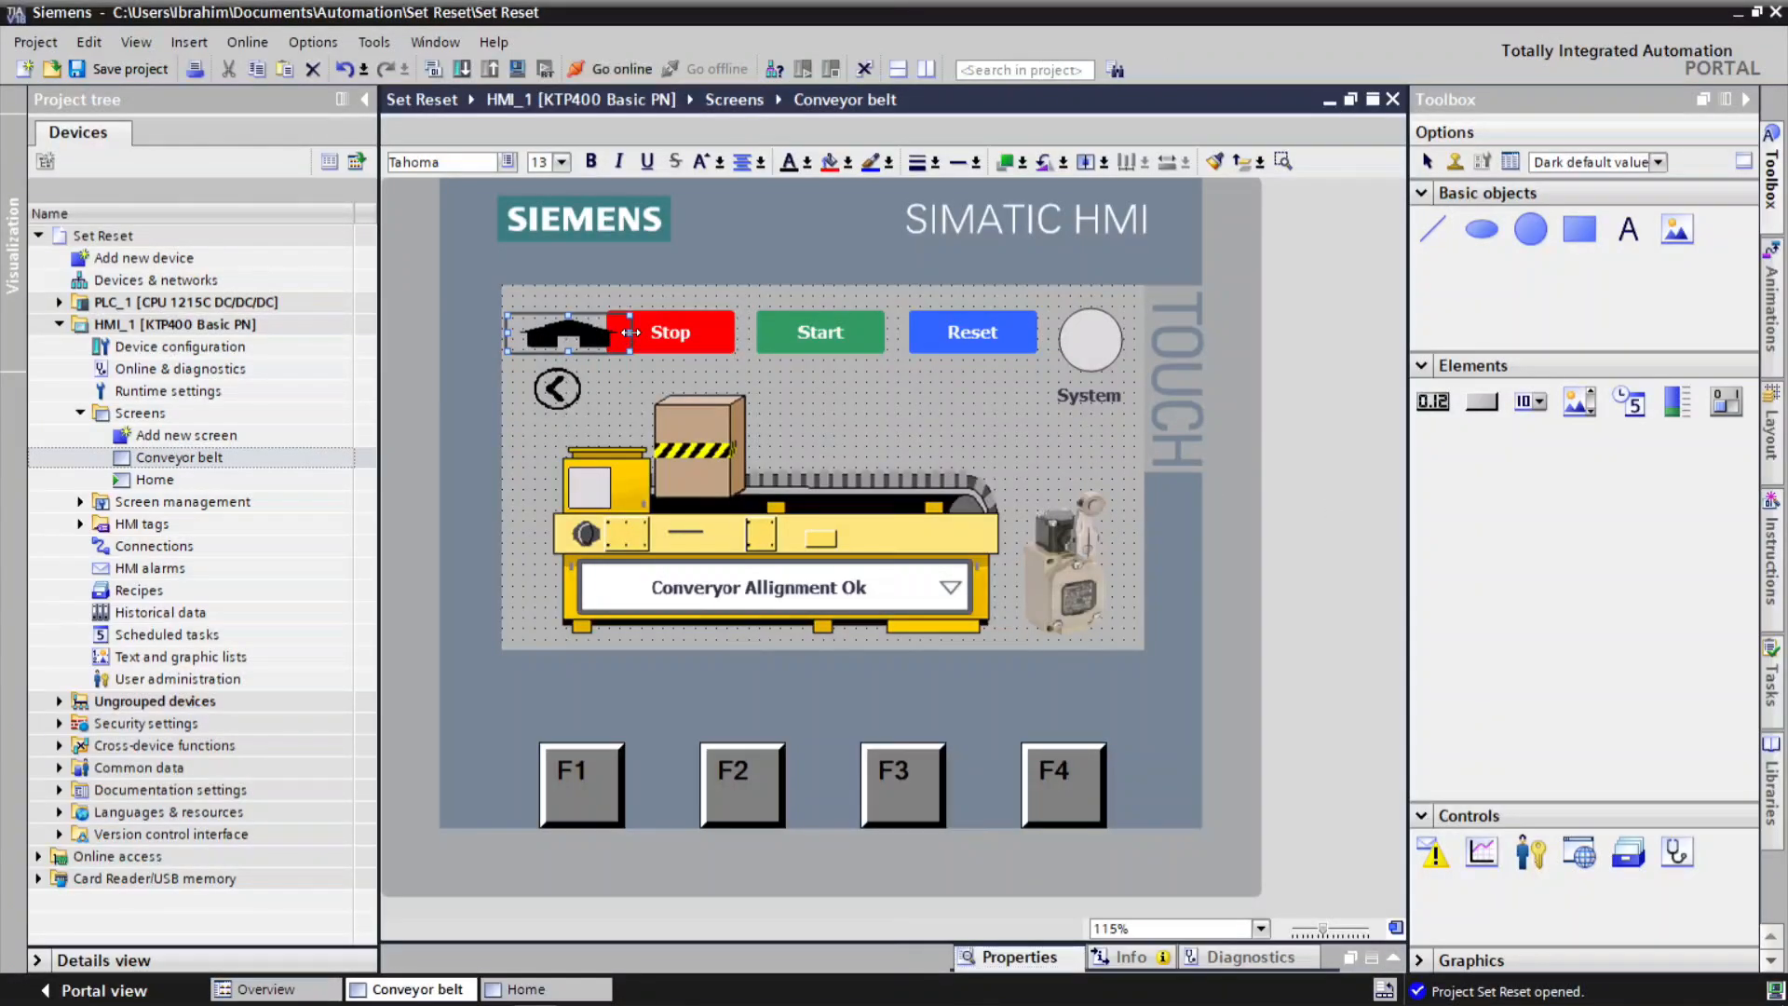
# Narrow the house button to a nearly square shape and set its border width to 0.
pyautogui.moveTo(632, 332); pyautogui.dragTo(552, 336)
pyautogui.rightClick(552, 337)
pyautogui.click(639, 694)
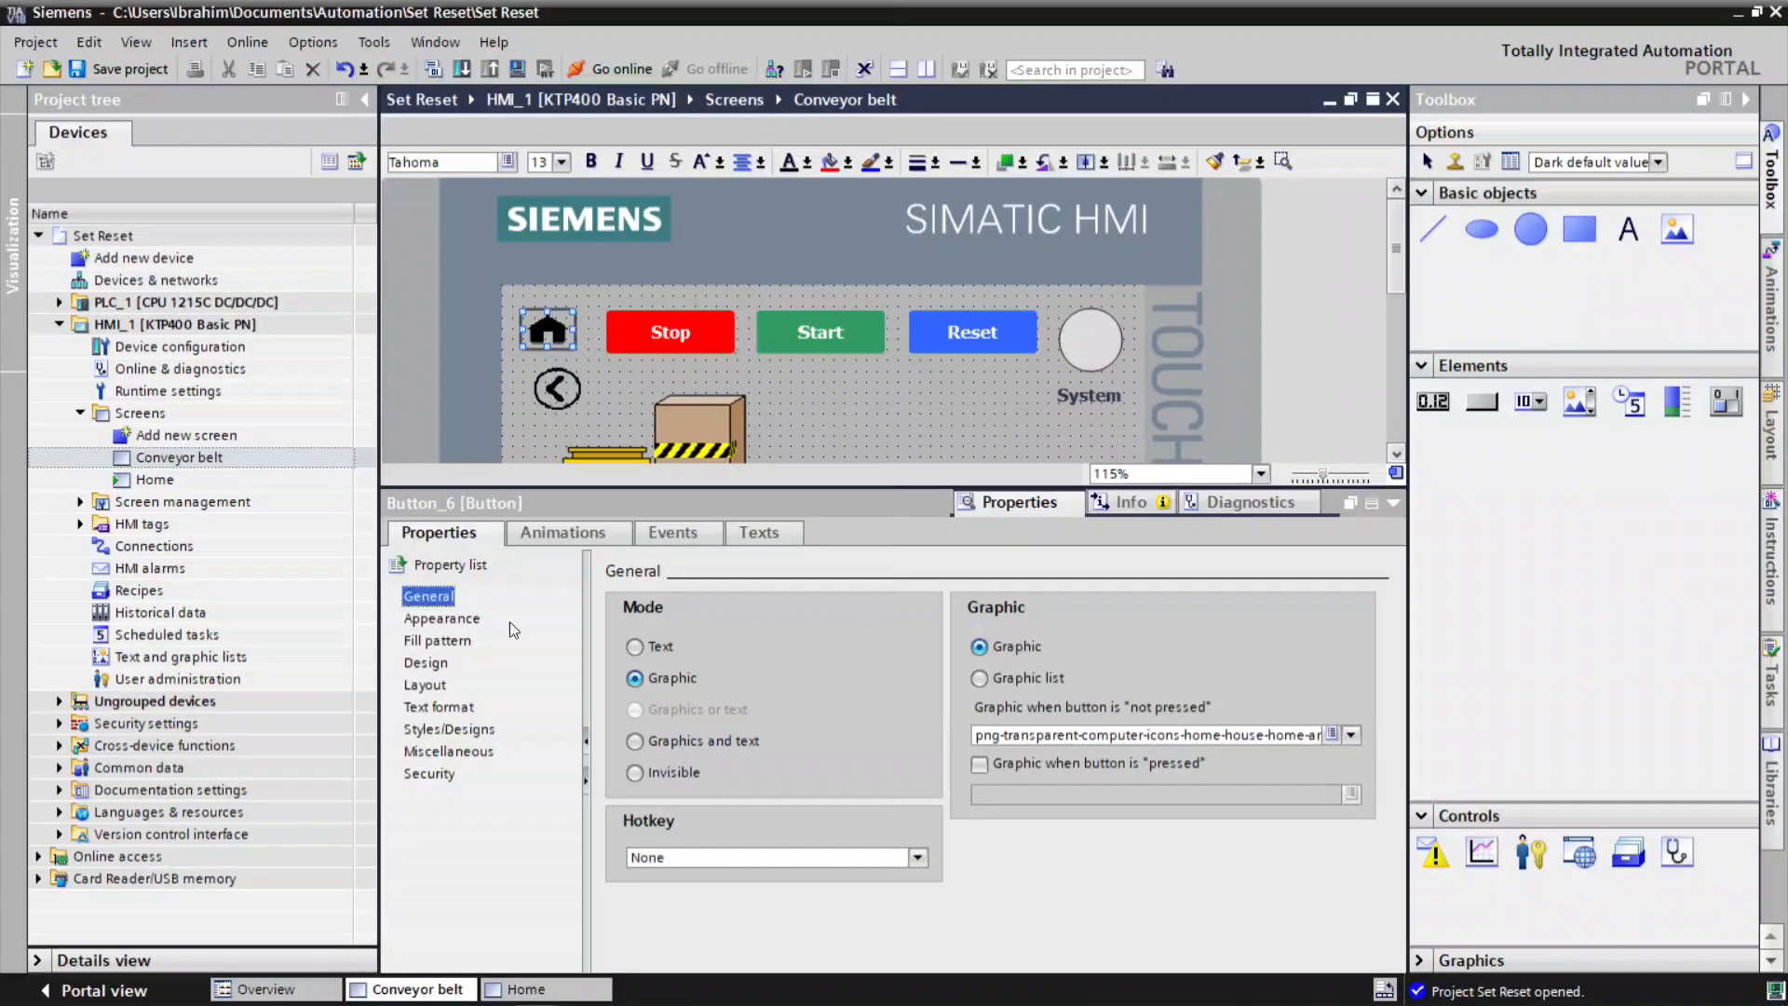
pyautogui.click(510, 619)
pyautogui.click(1258, 651)
pyautogui.click(1257, 651)
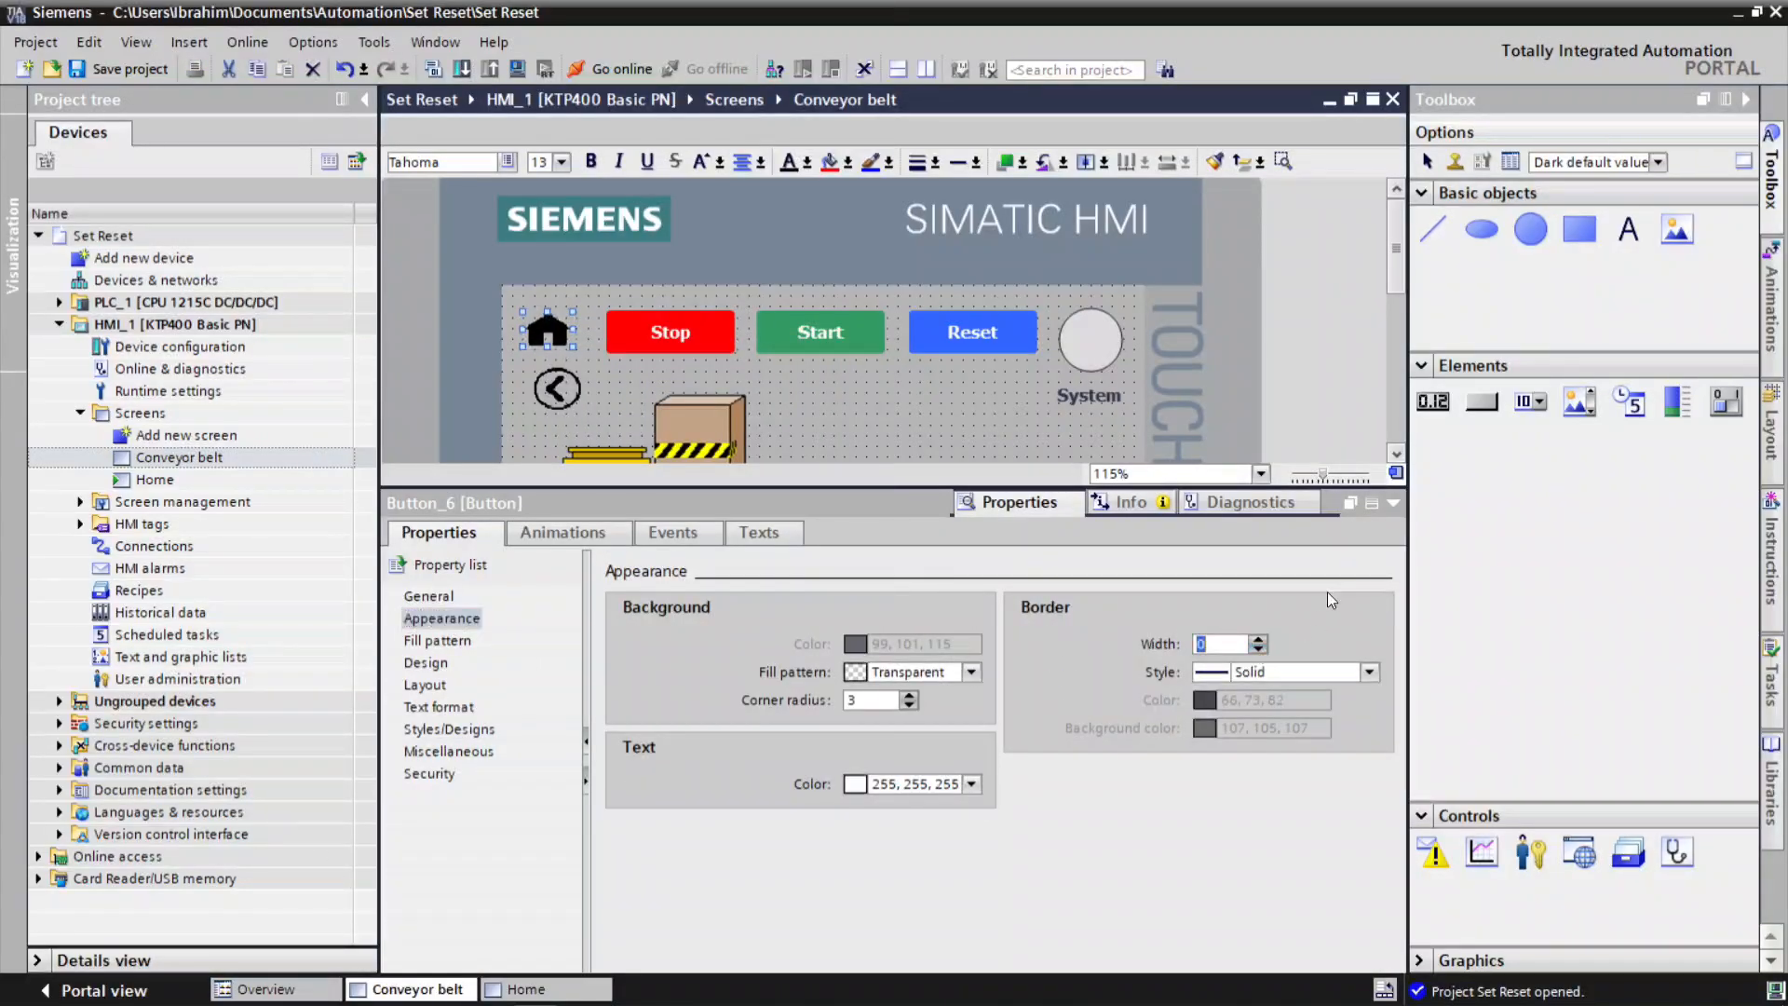
pyautogui.click(1396, 503)
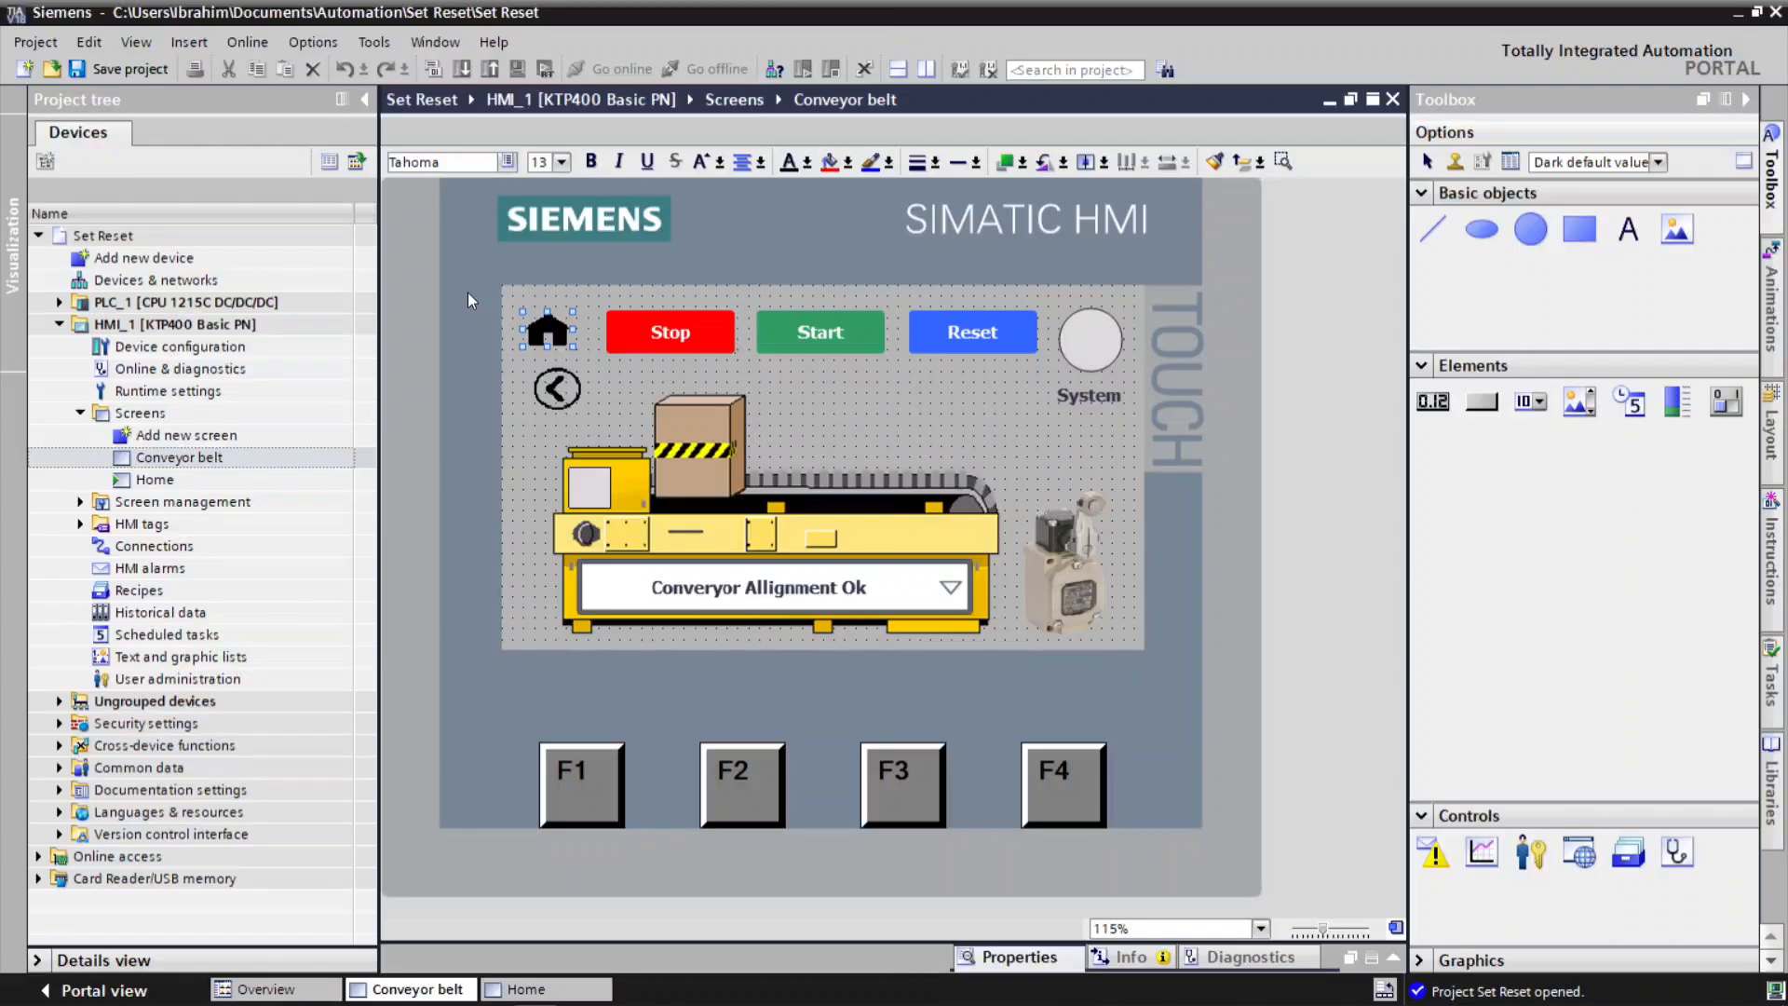
pyautogui.scroll(3, 544, 331)
pyautogui.click(456, 267)
pyautogui.scroll(3, 456, 266)
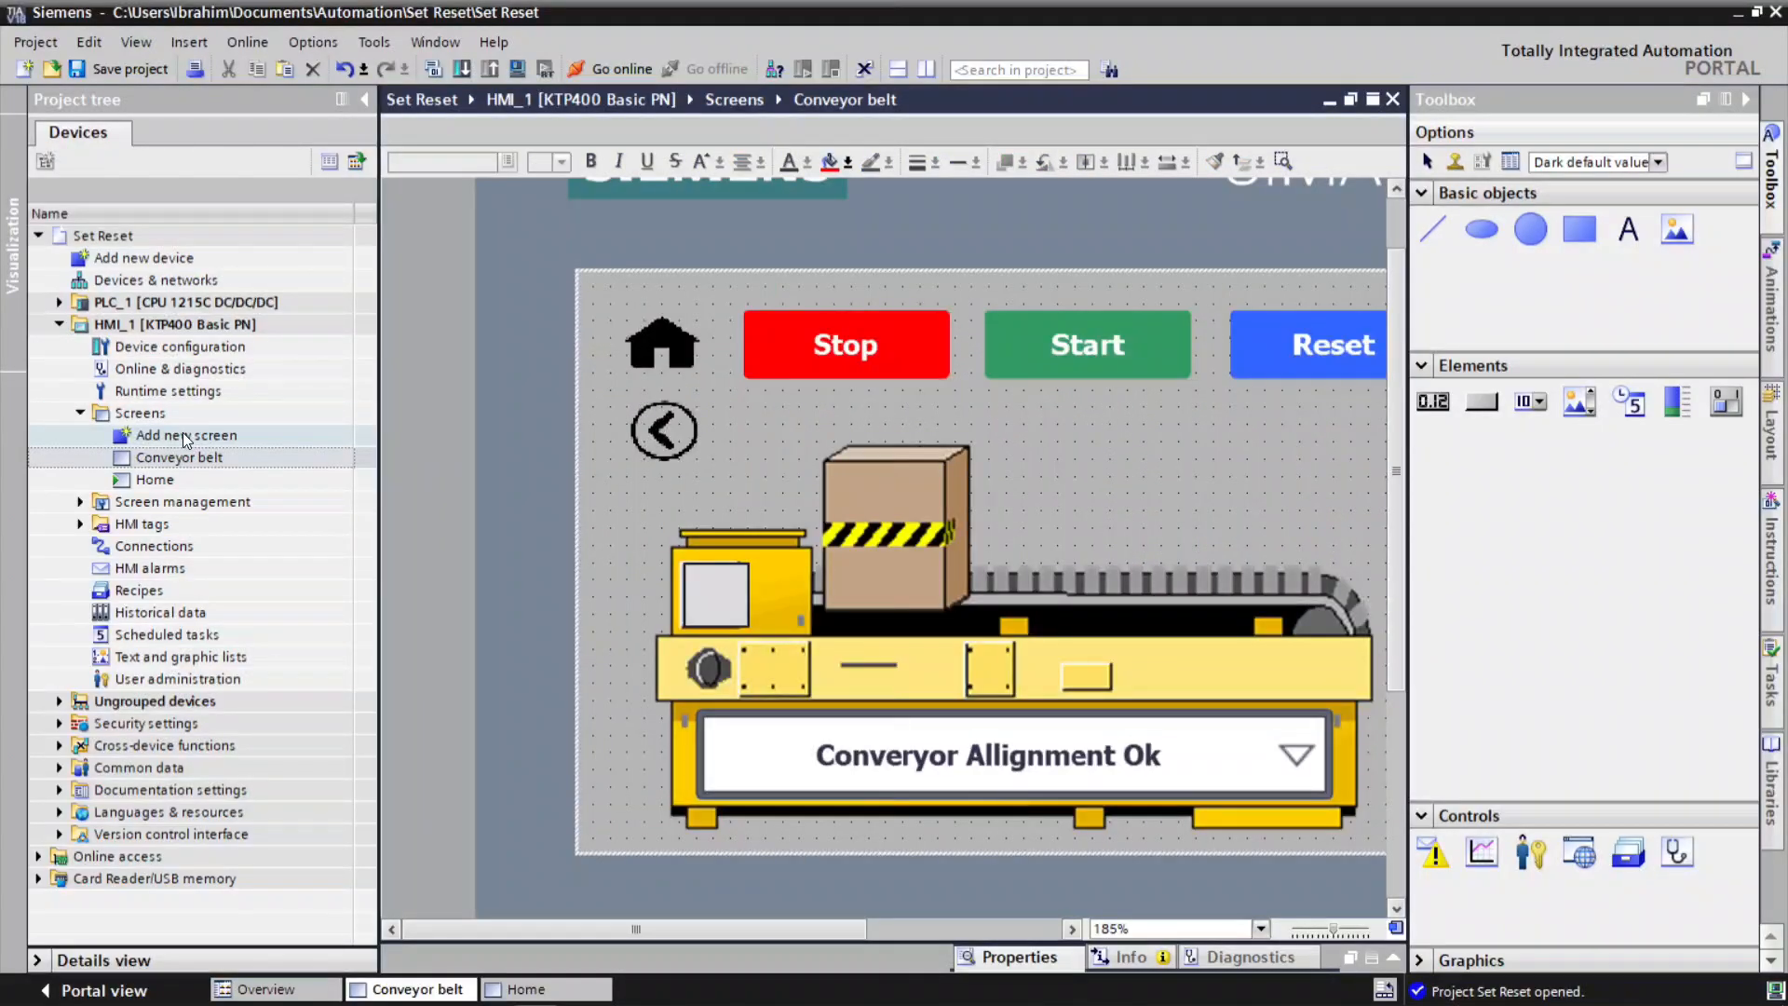
# Add a new HMI screen and rename it End.
pyautogui.click(184, 435)
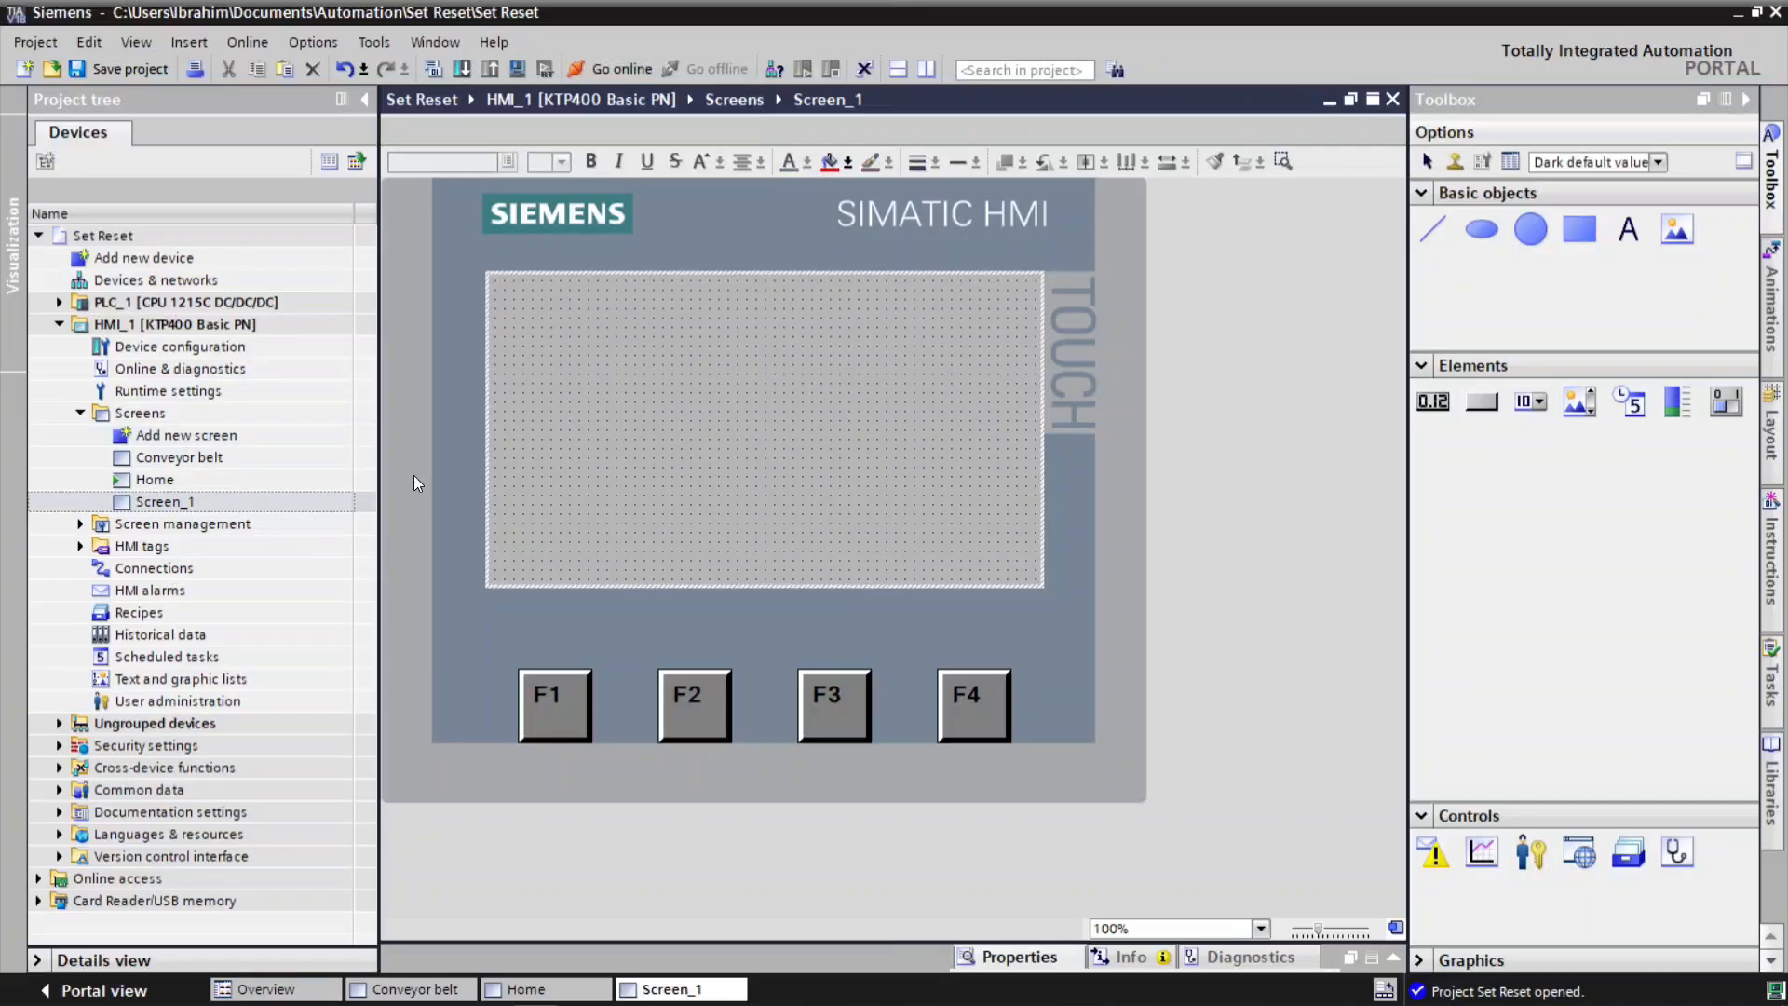
pyautogui.rightClick(194, 509)
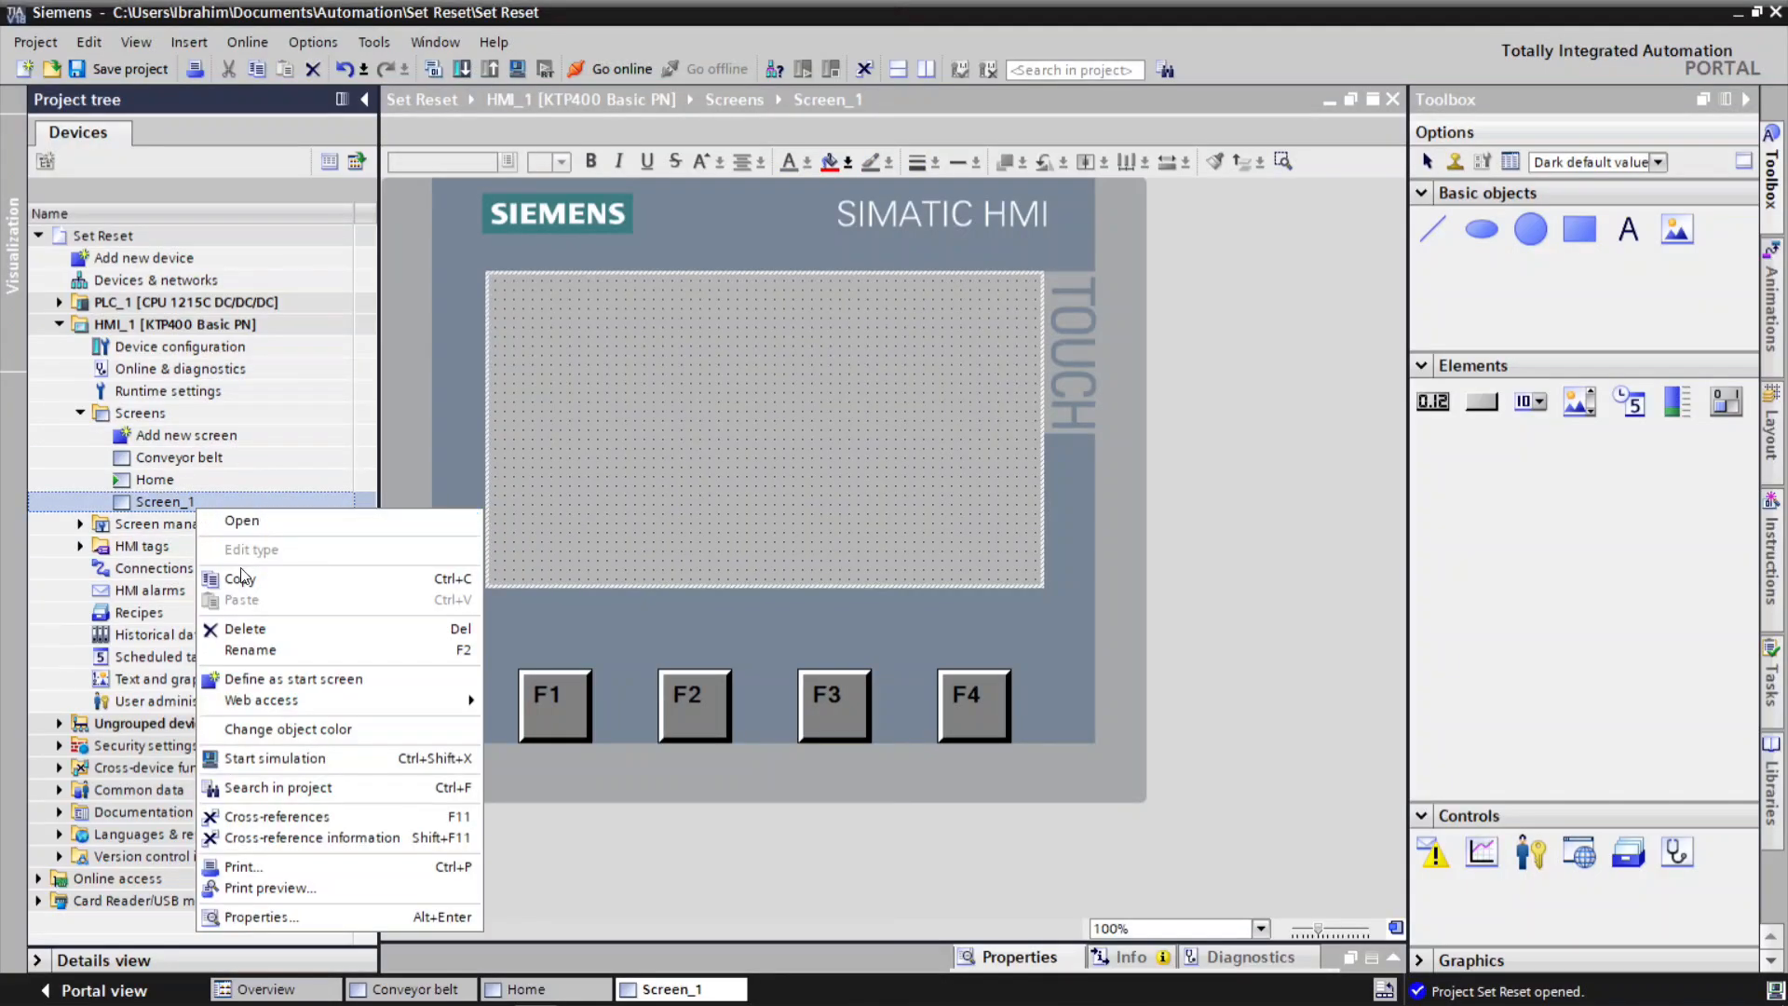
pyautogui.click(252, 650)
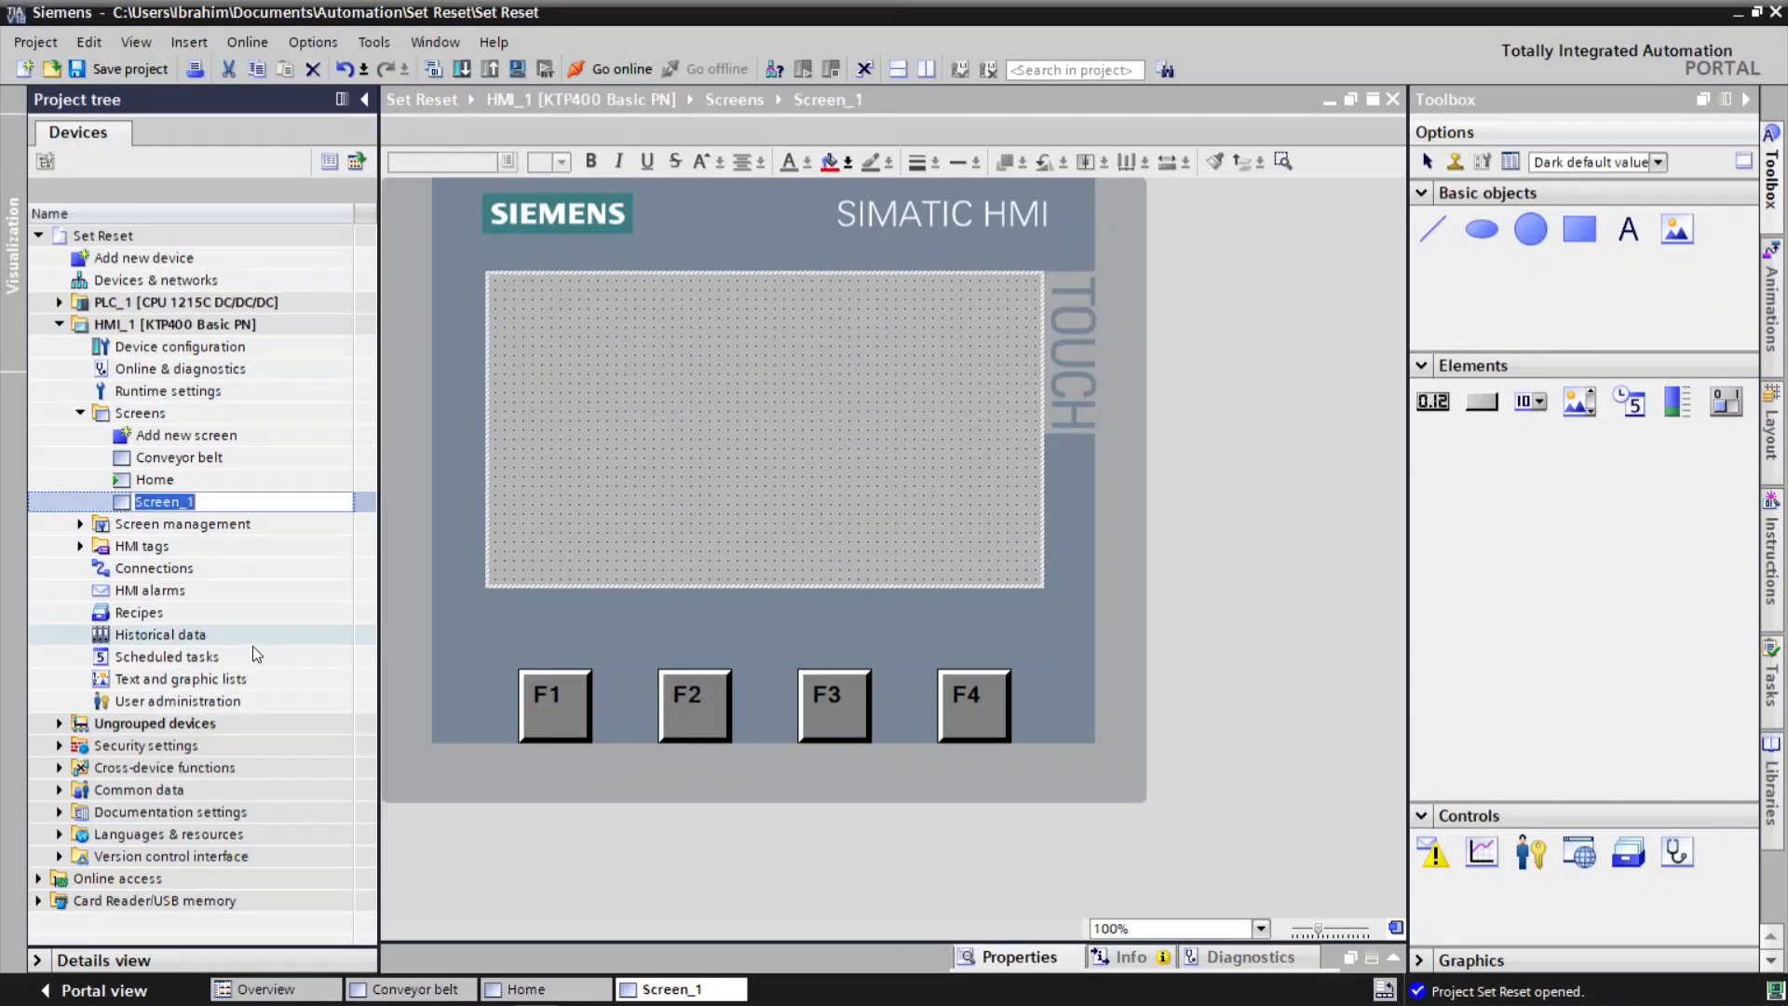
pyautogui.write('End')
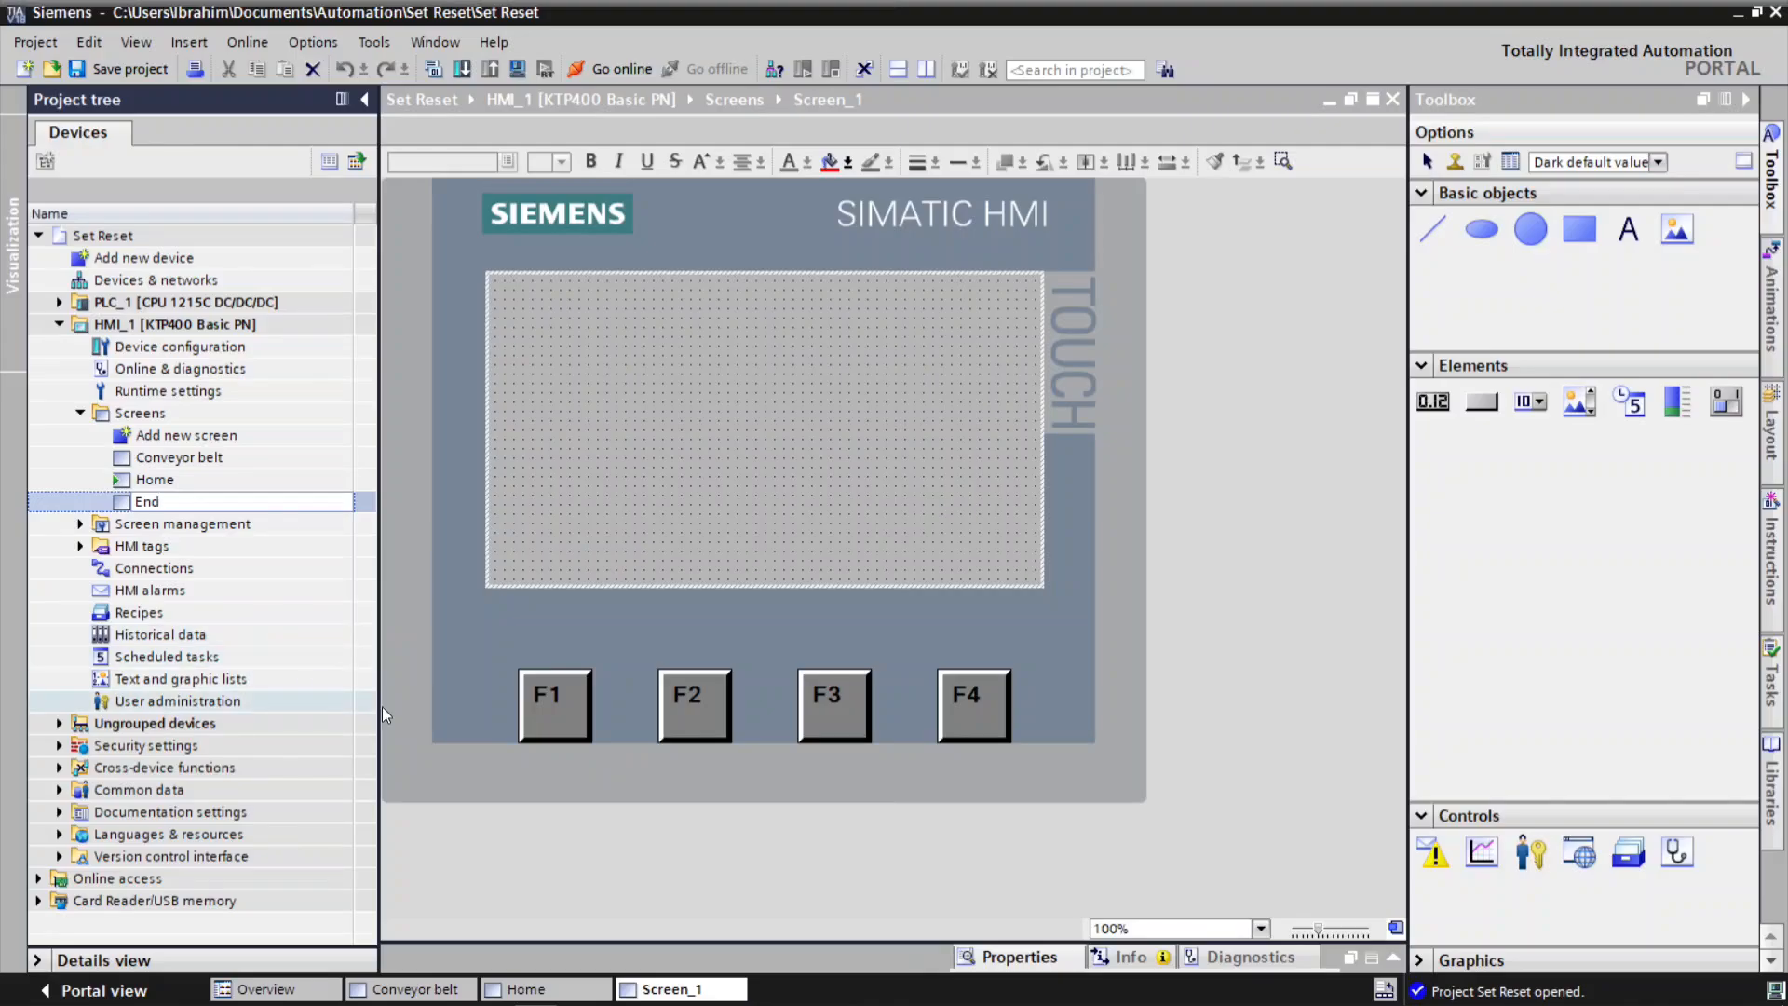
pyautogui.click(671, 545)
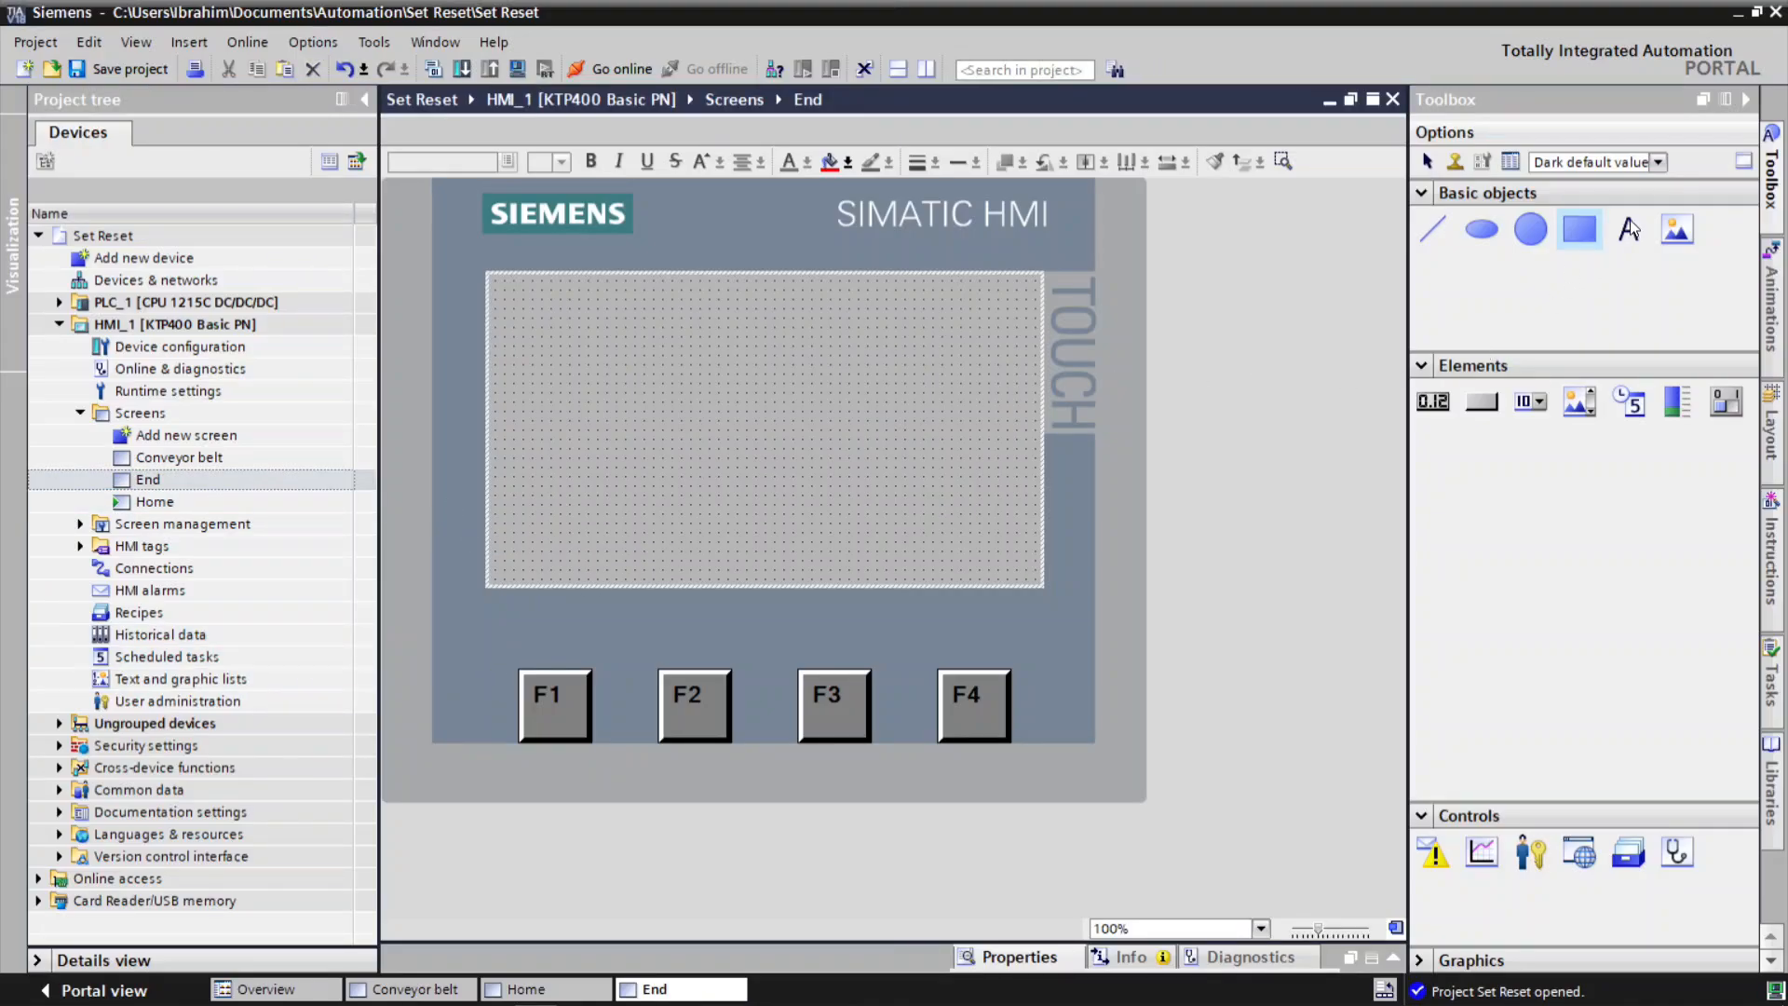
# Place a text field near the middle of the End screen reading "Thank You For Watching My Video".
pyautogui.moveTo(1630, 228); pyautogui.dragTo(728, 417)
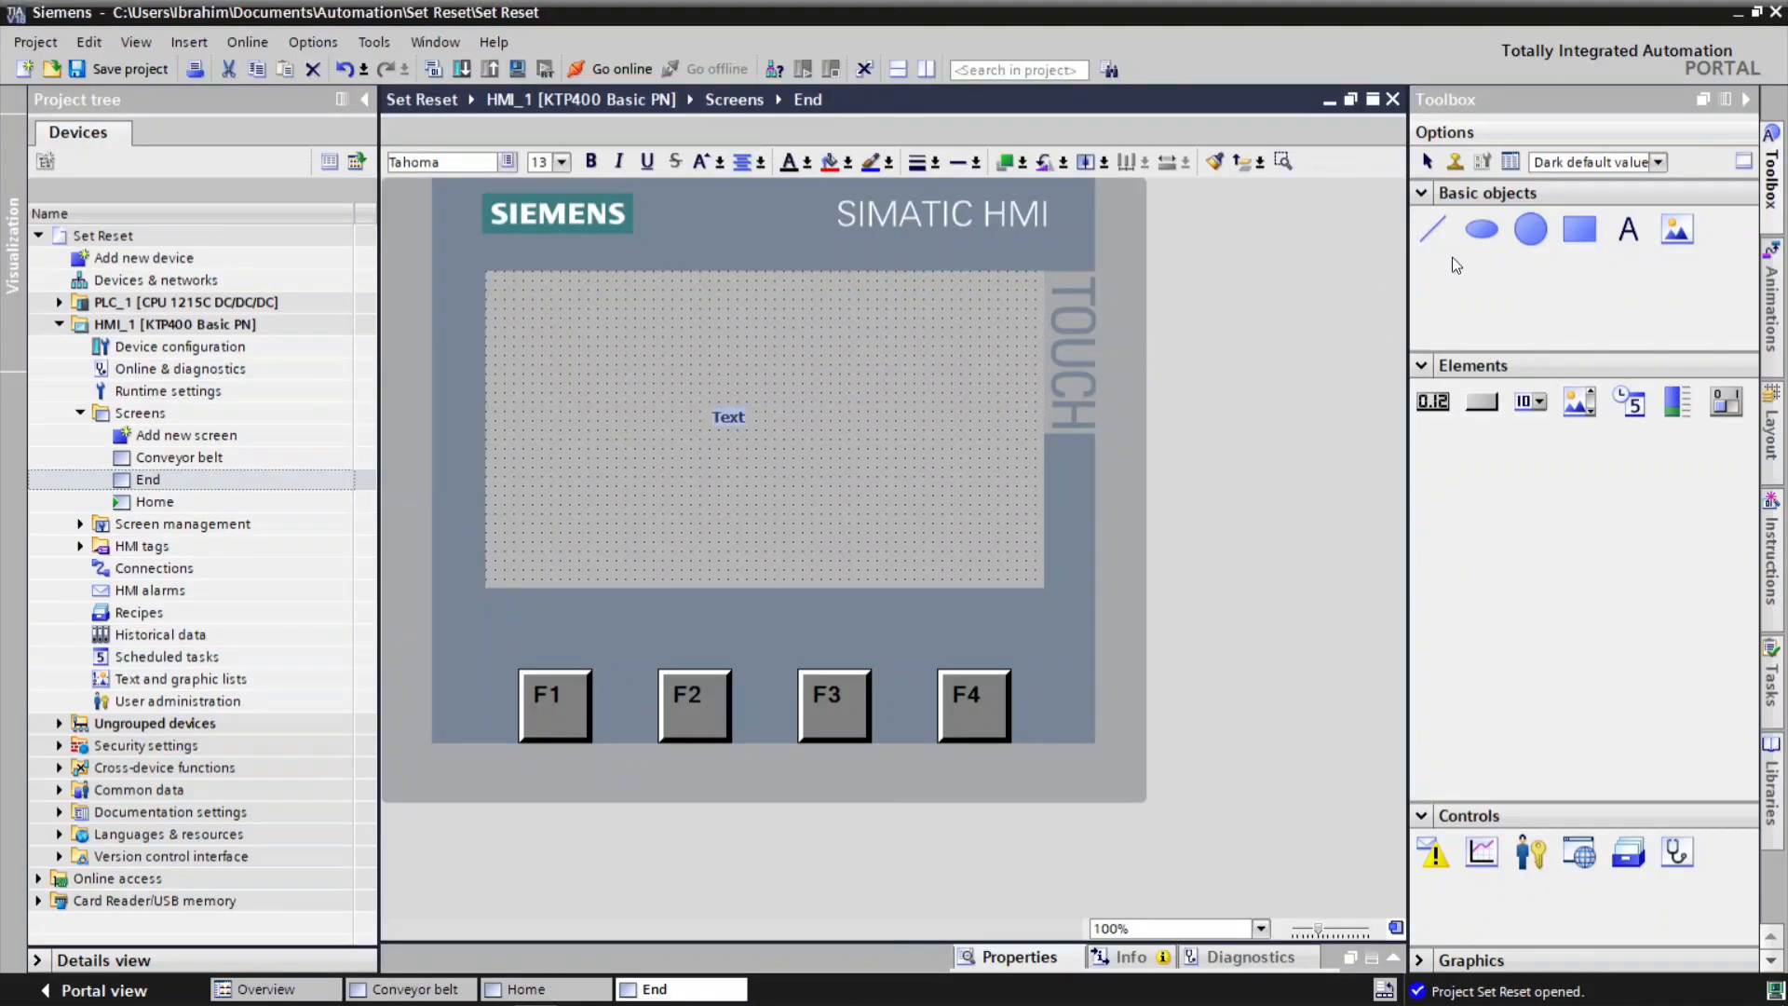
pyautogui.write('Thank You For Watching My Vo')
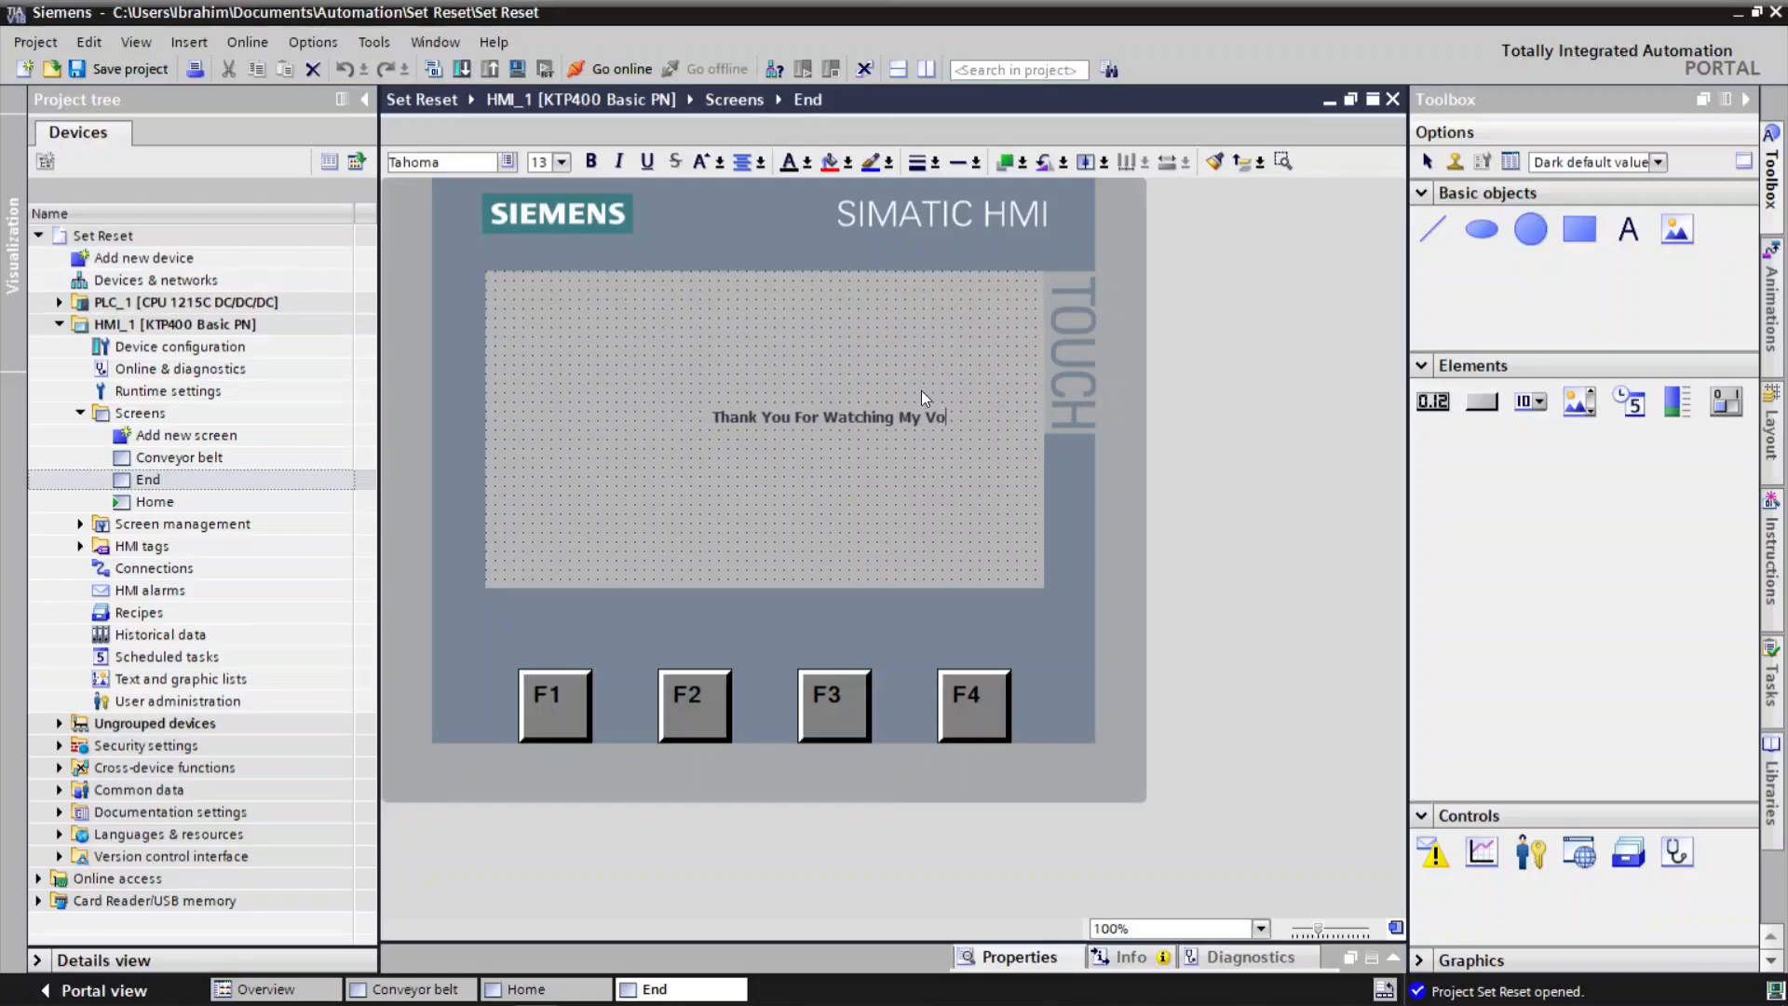
pyautogui.press('BackSpace')
pyautogui.write('ideo')
# Disable Fit object to contents for the thank-you text field and collapse its properties.
pyautogui.doubleClick(757, 420)
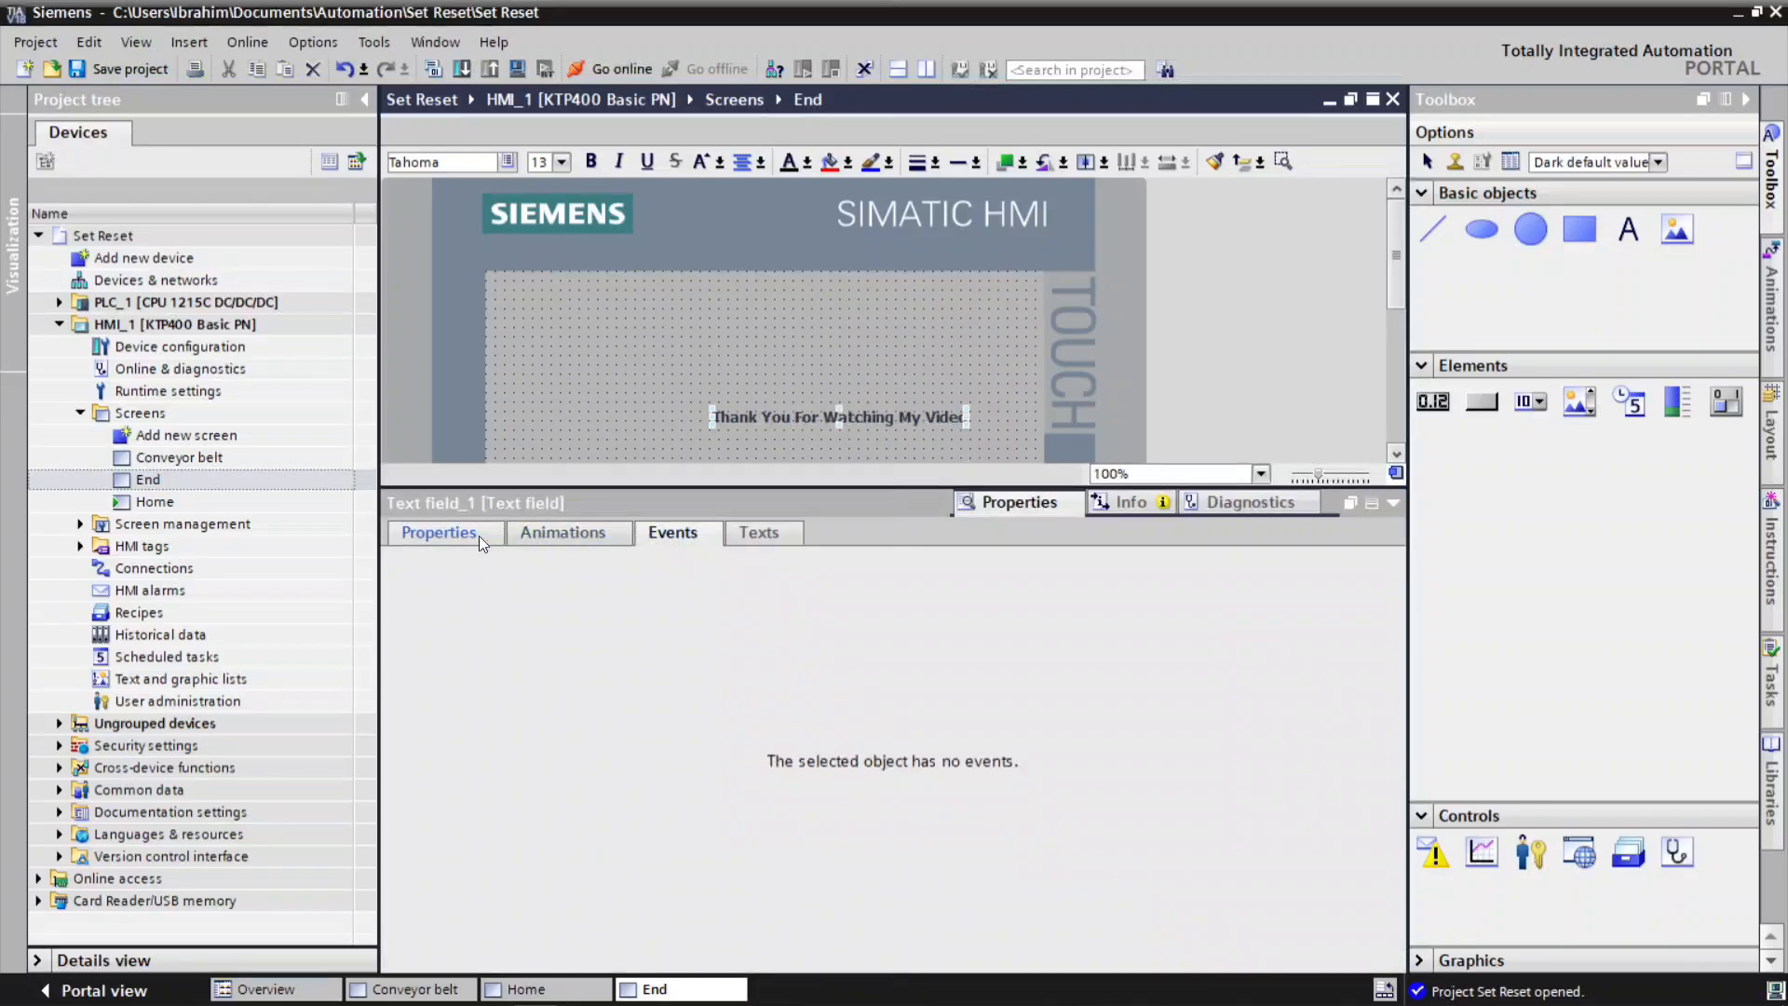
pyautogui.click(478, 535)
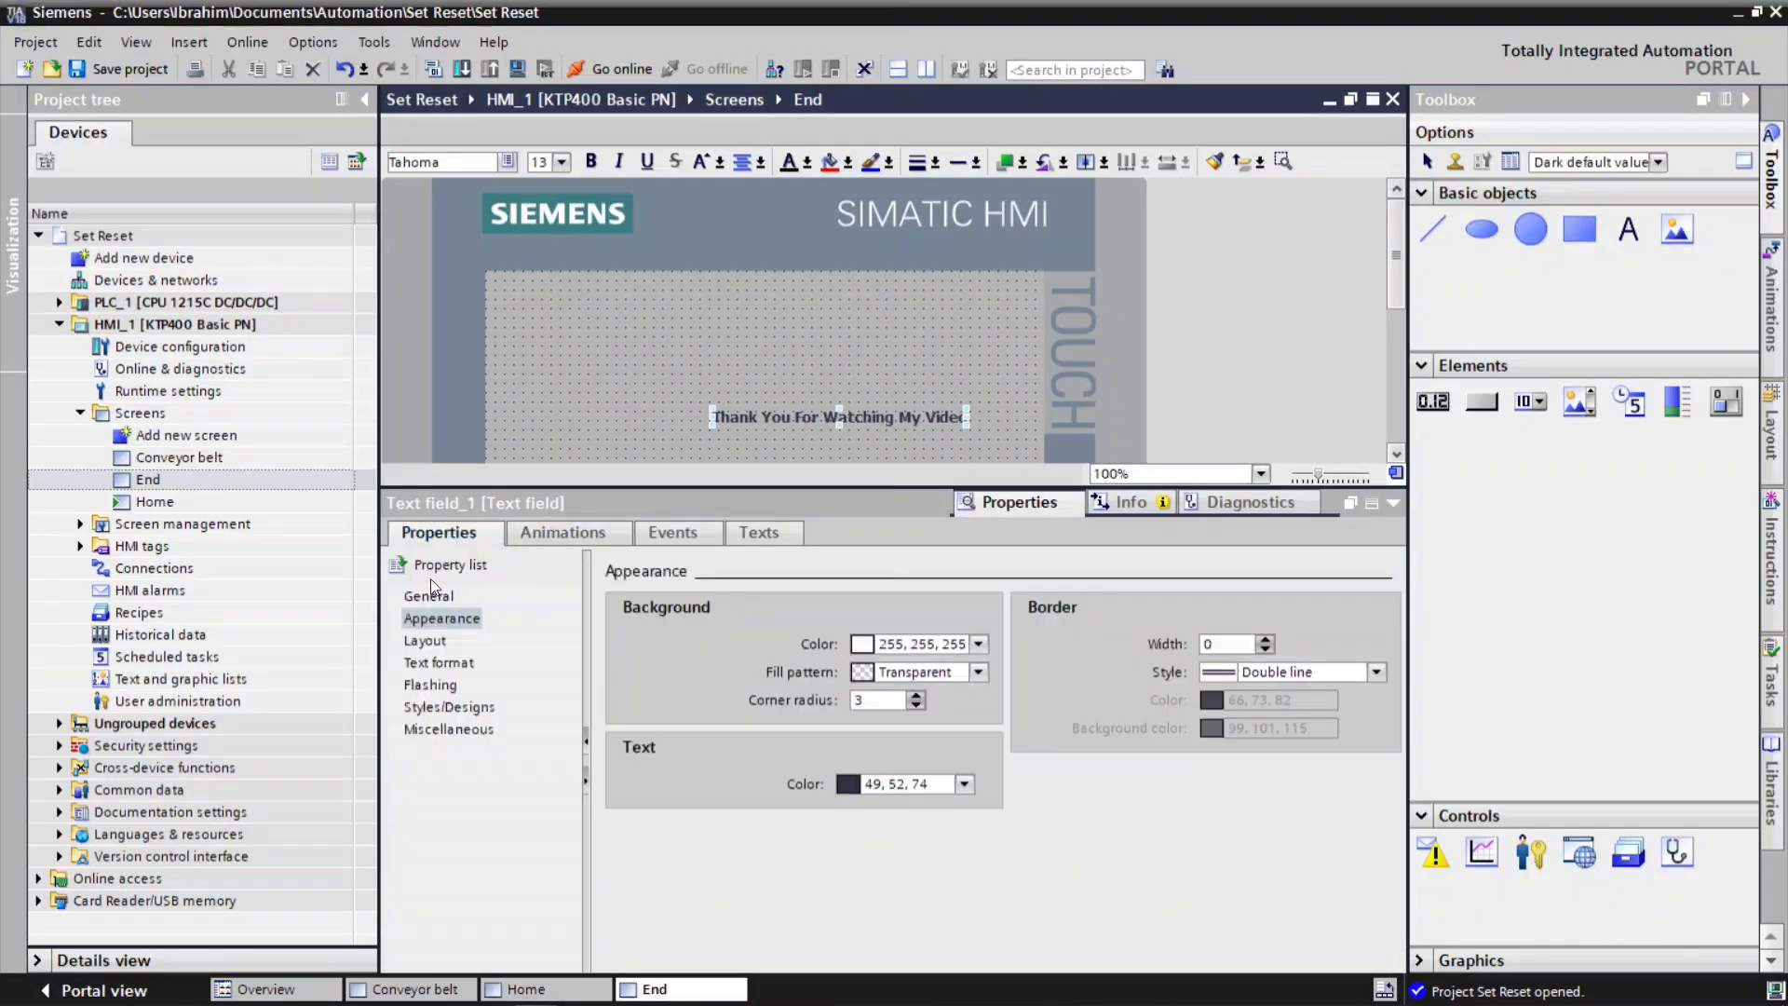
pyautogui.click(429, 595)
pyautogui.click(633, 844)
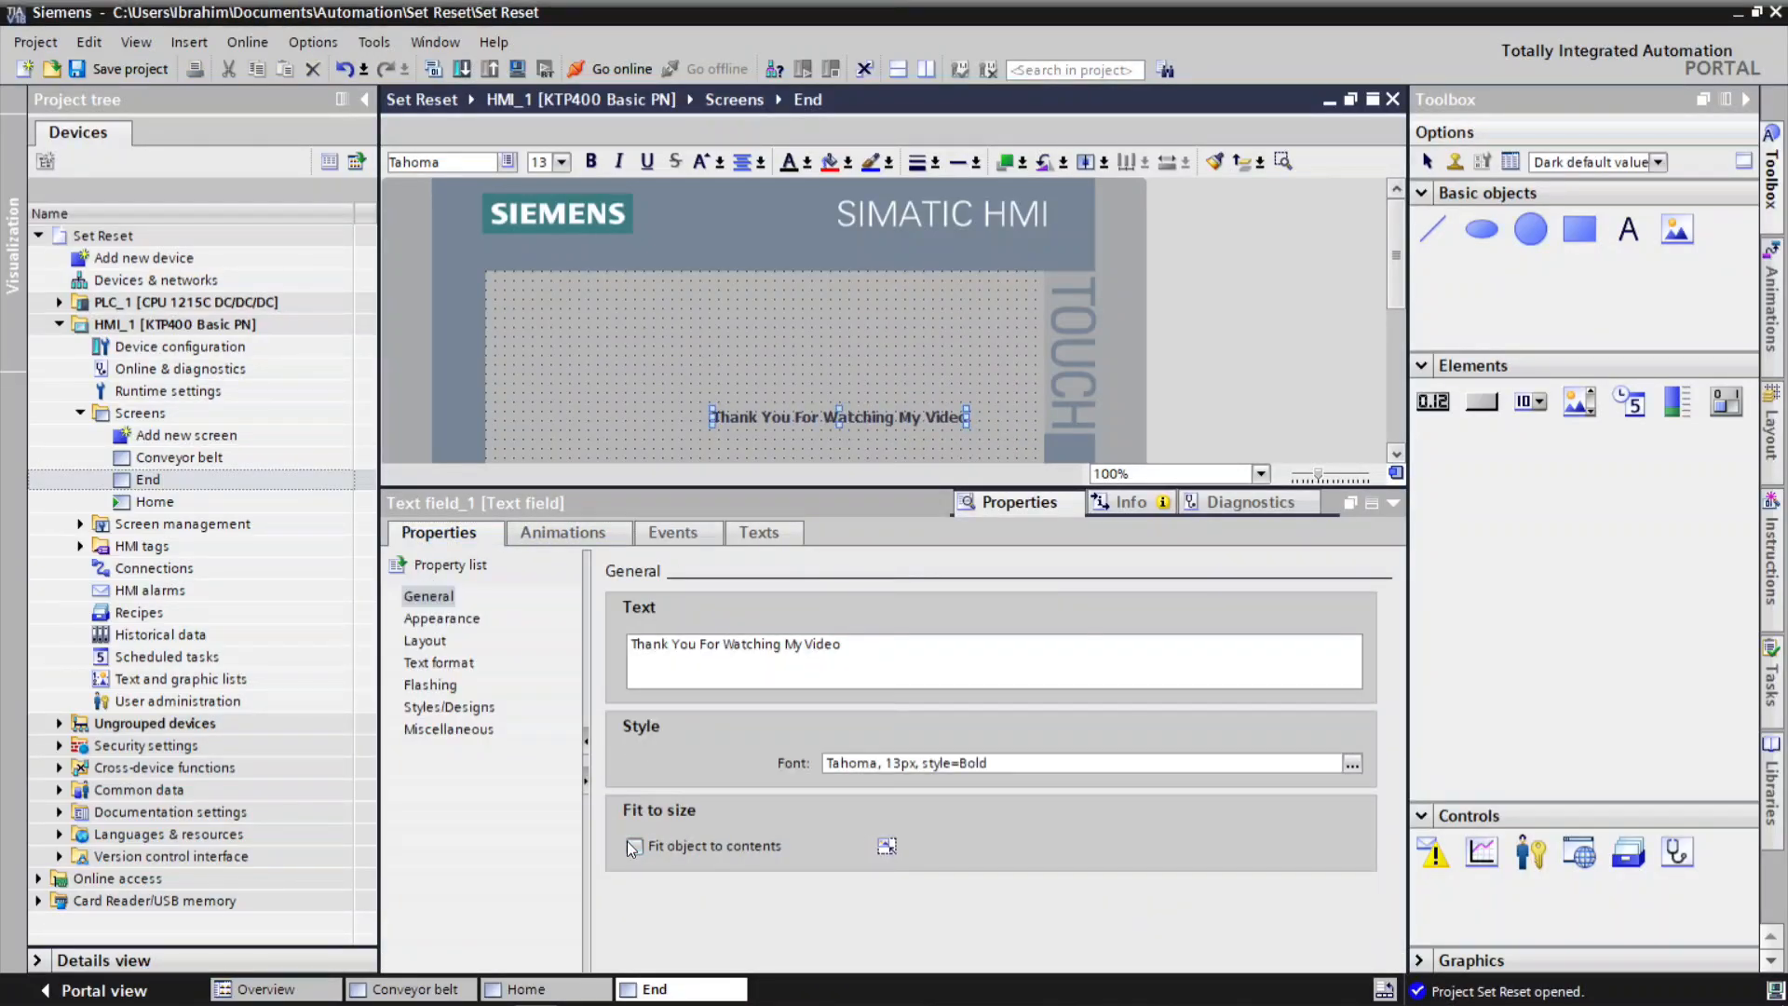
pyautogui.click(1394, 504)
# Enlarge the thank-you text field in height and width and set its font size to 27.
pyautogui.moveTo(842, 425); pyautogui.dragTo(840, 517)
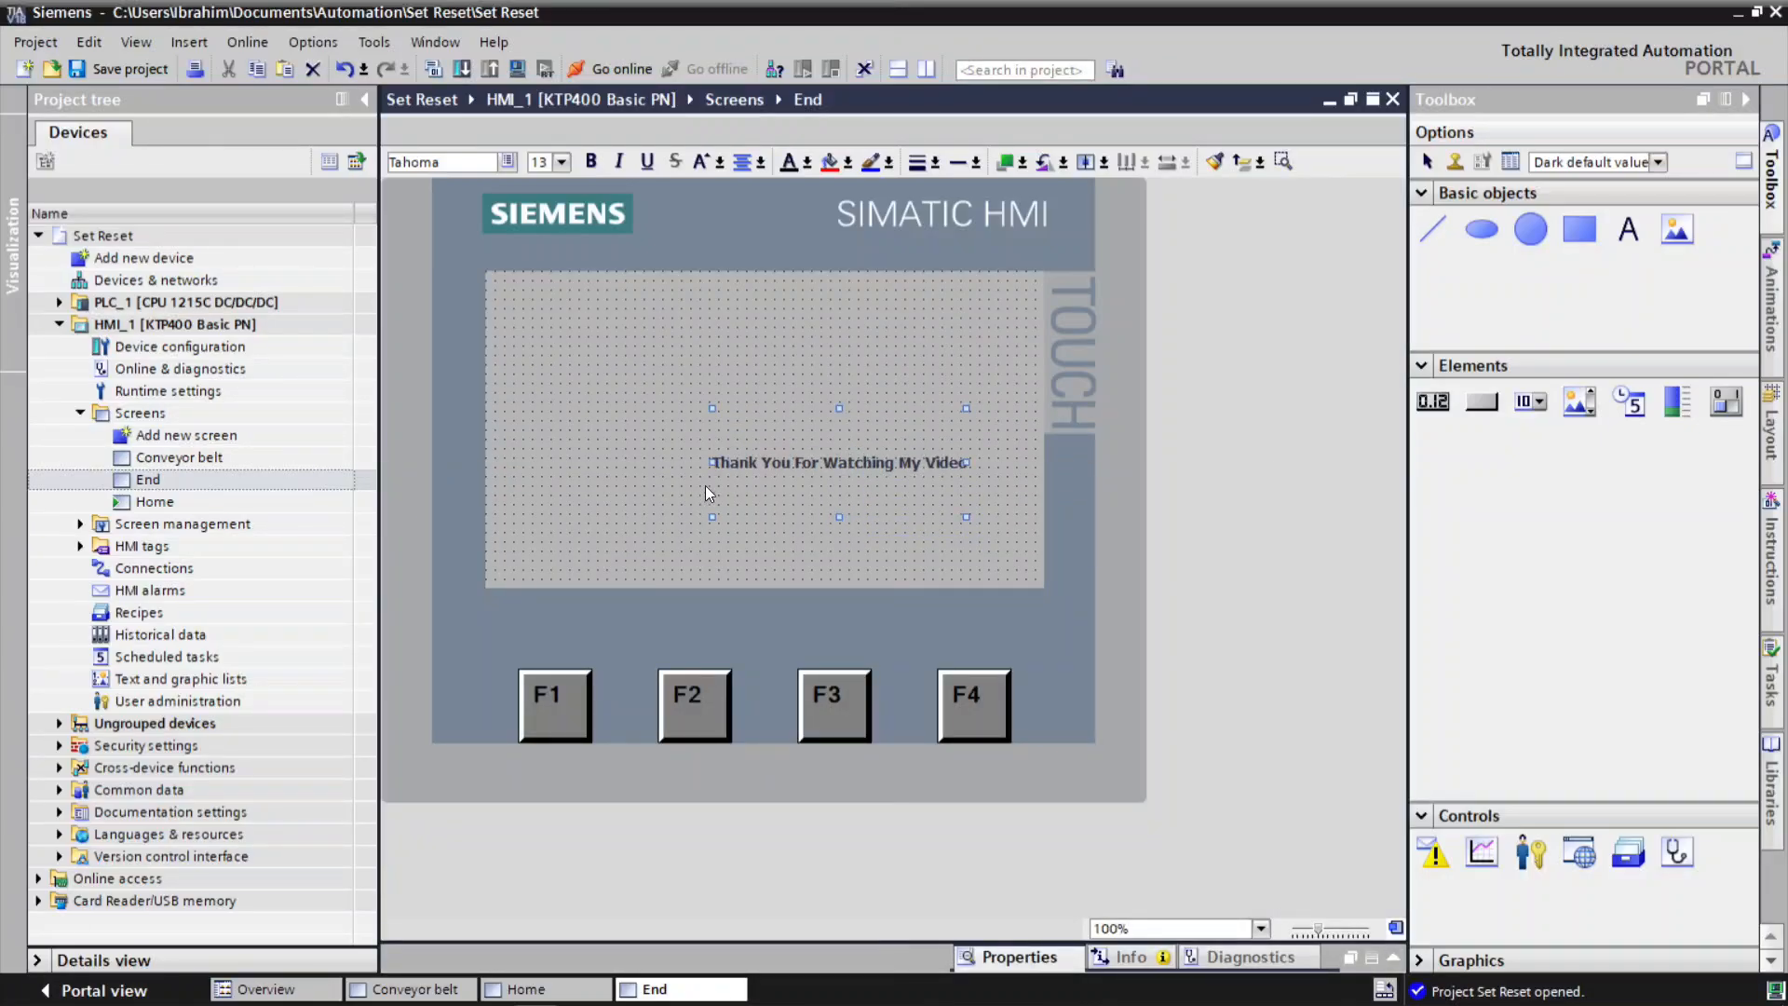
pyautogui.moveTo(709, 462); pyautogui.dragTo(572, 462)
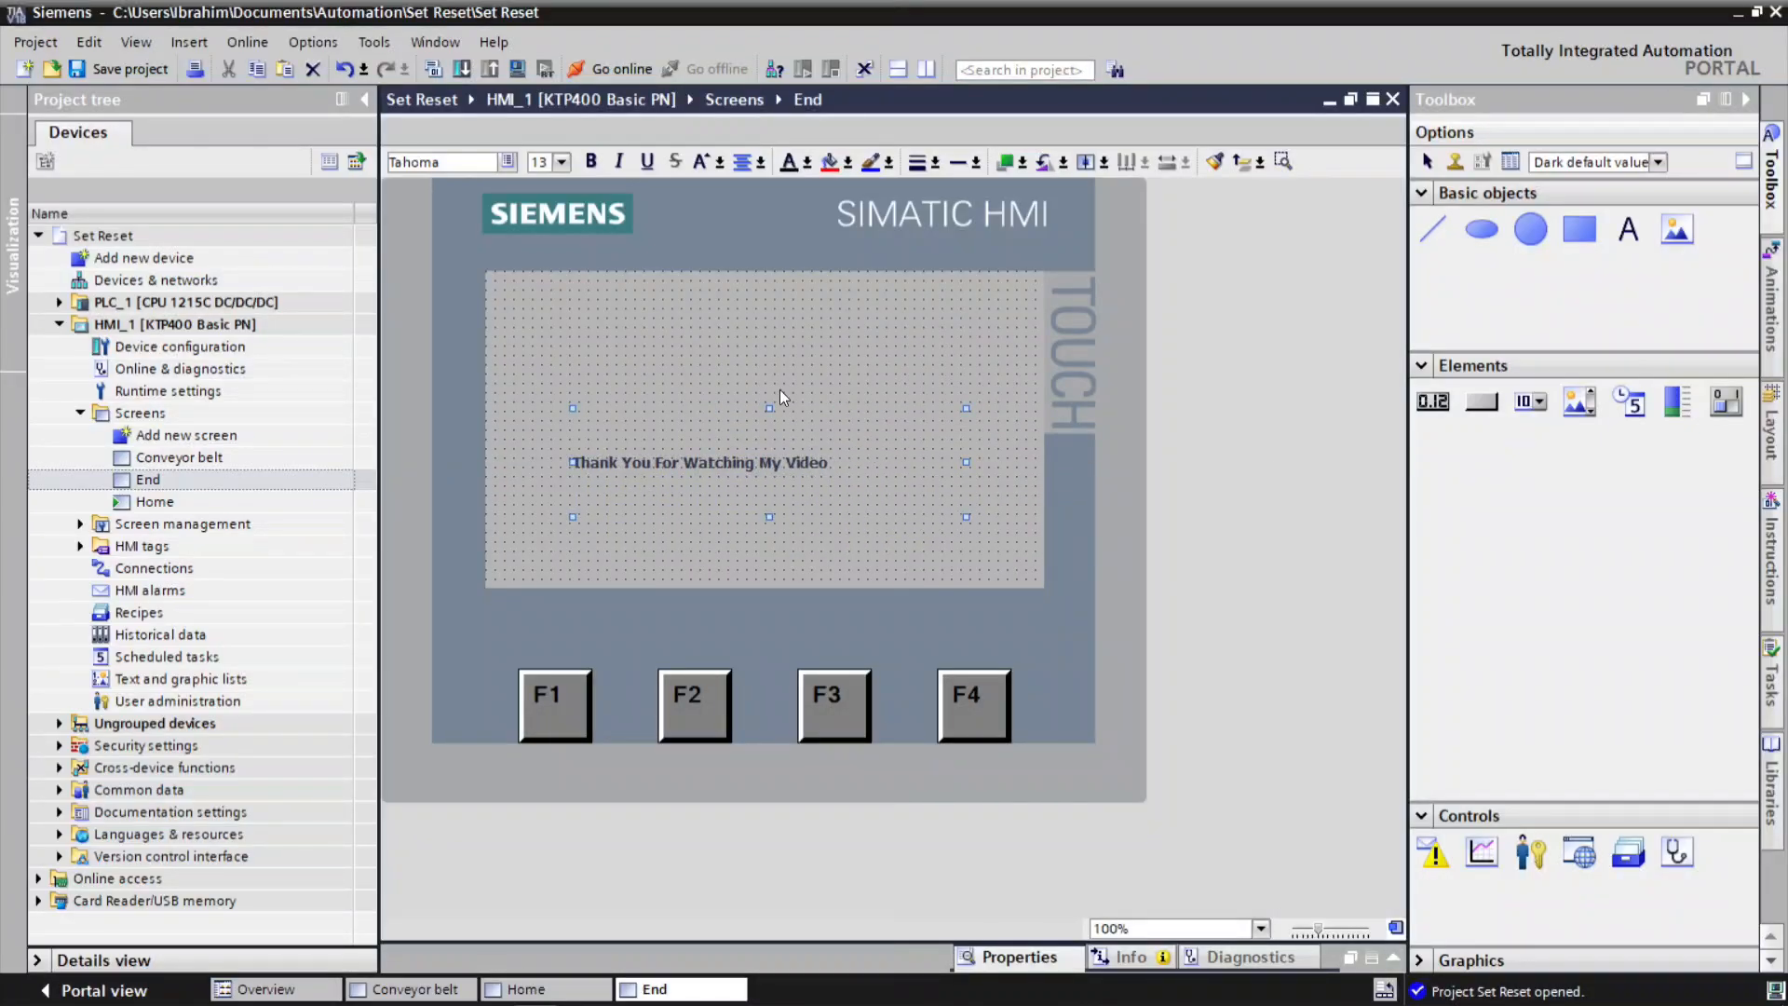
pyautogui.click(561, 162)
pyautogui.click(557, 313)
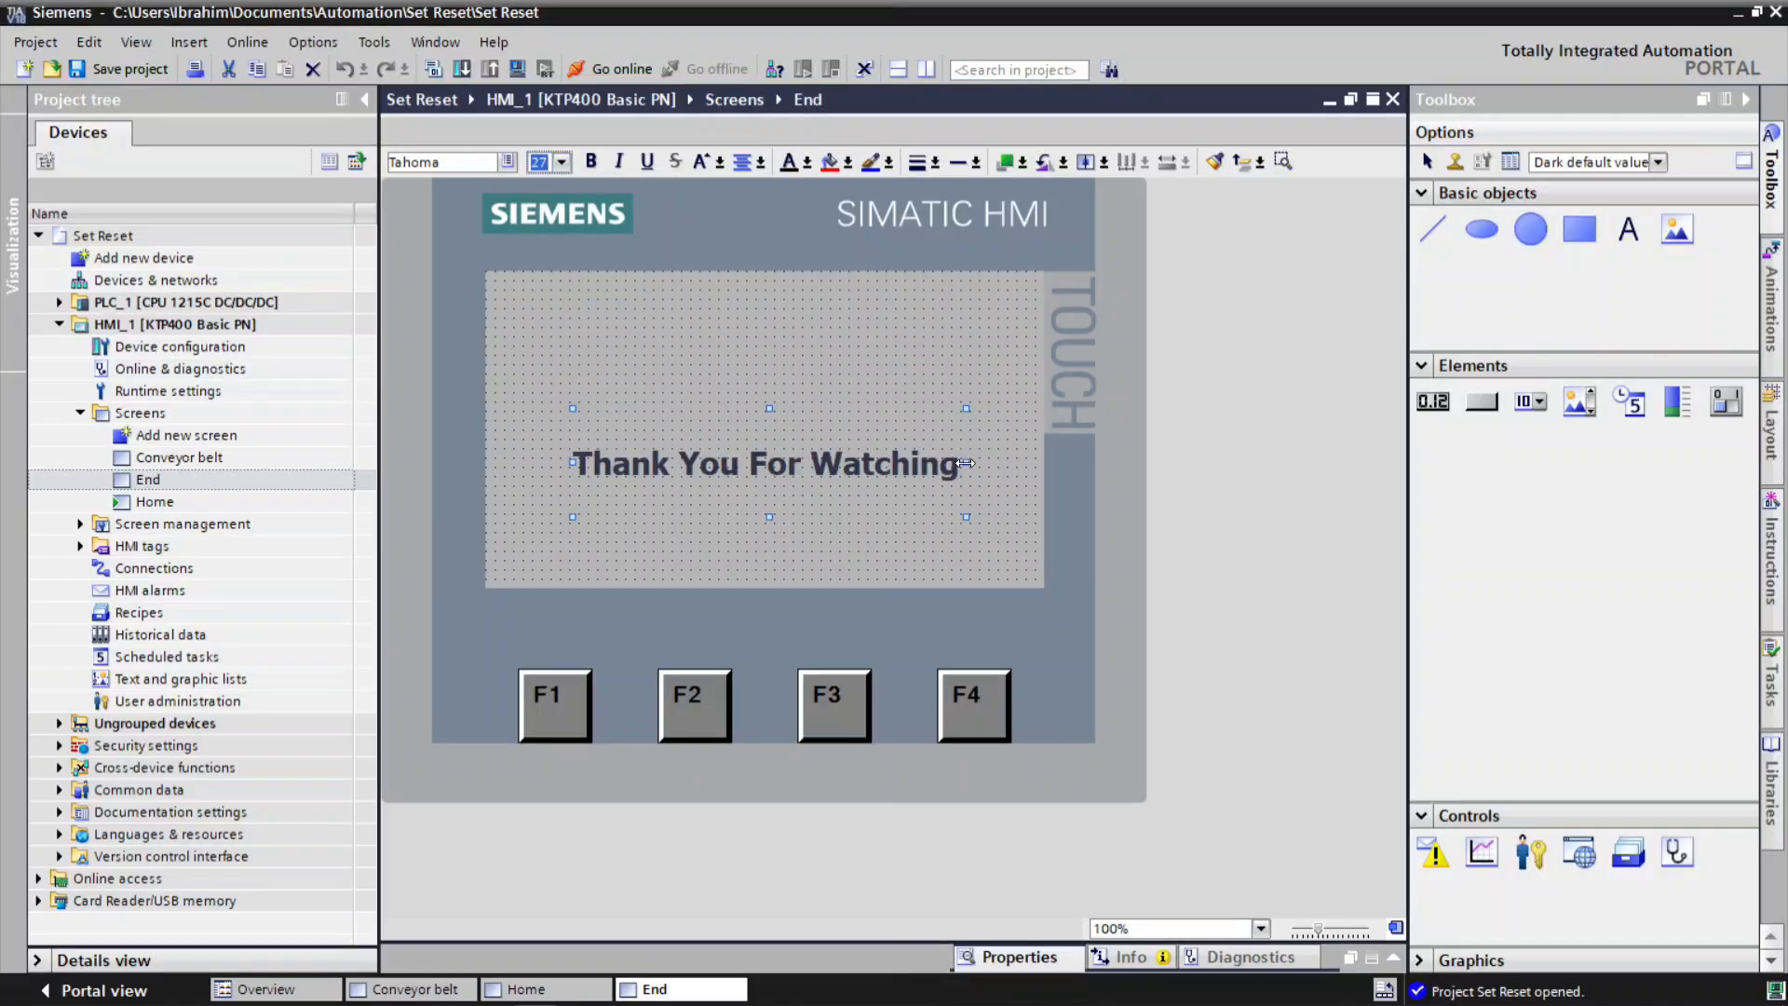
# Widen the thank-you text field to the End screen's right edge and break its text onto a second line before "My Video".
pyautogui.moveTo(966, 463); pyautogui.dragTo(1041, 463)
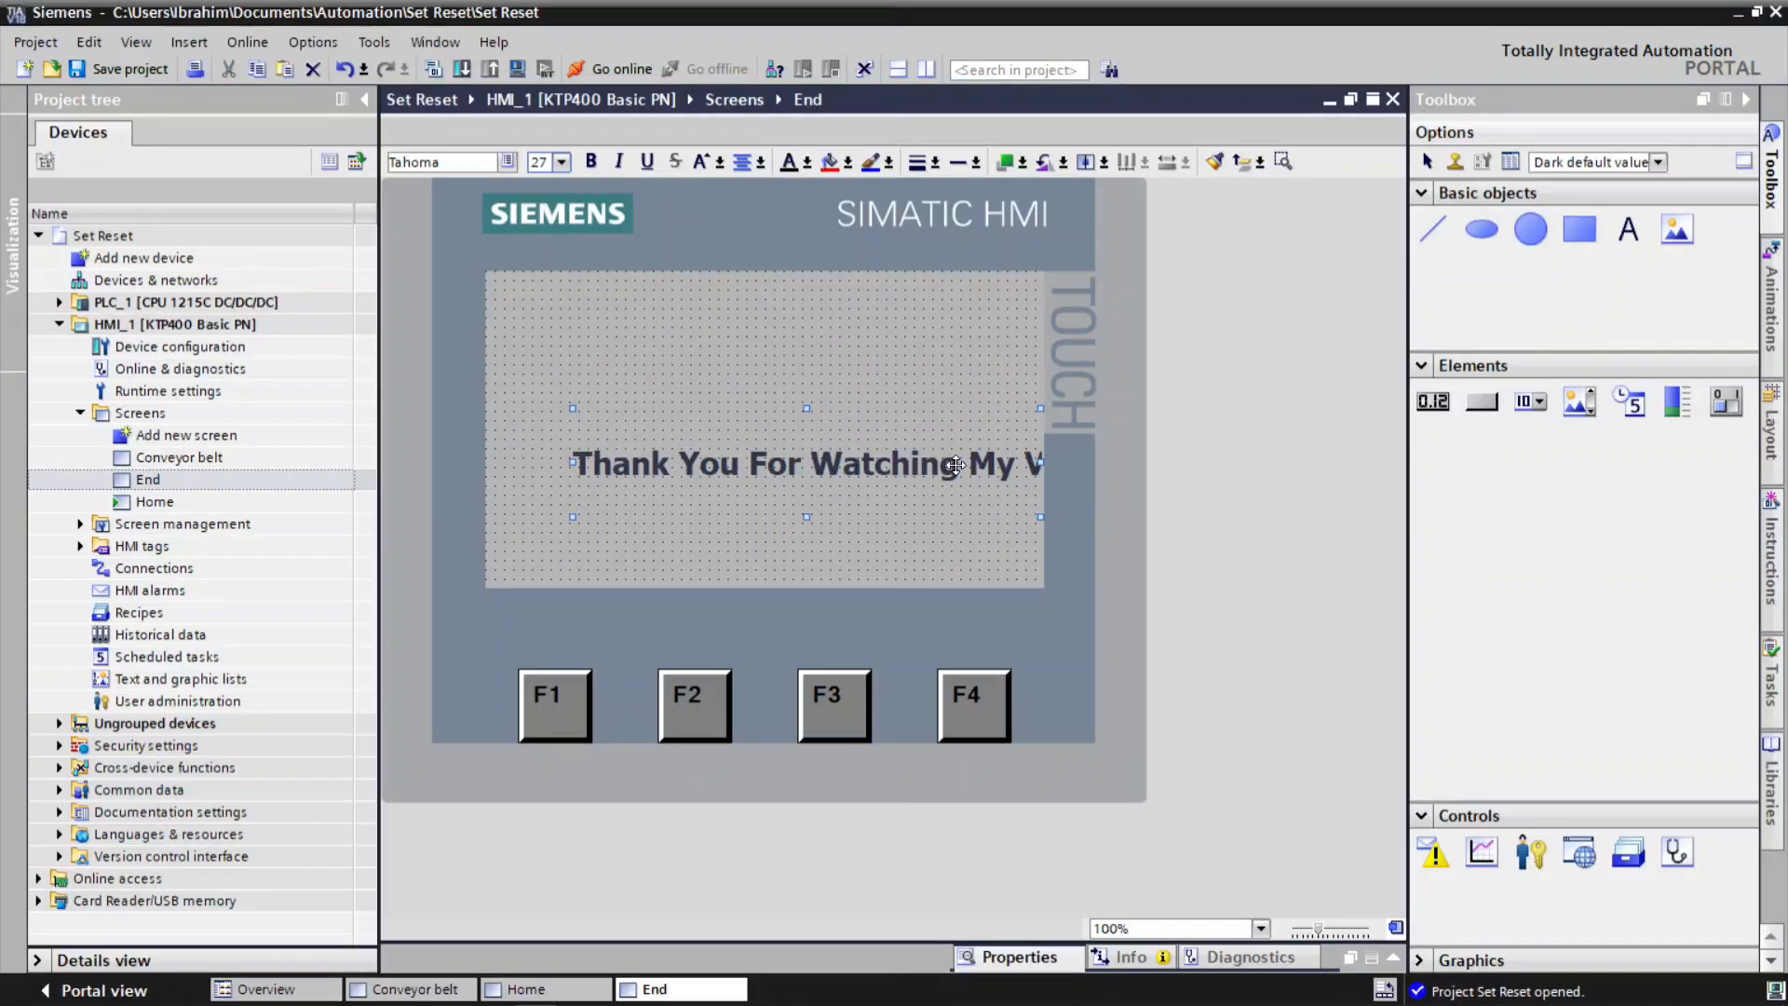
pyautogui.doubleClick(960, 464)
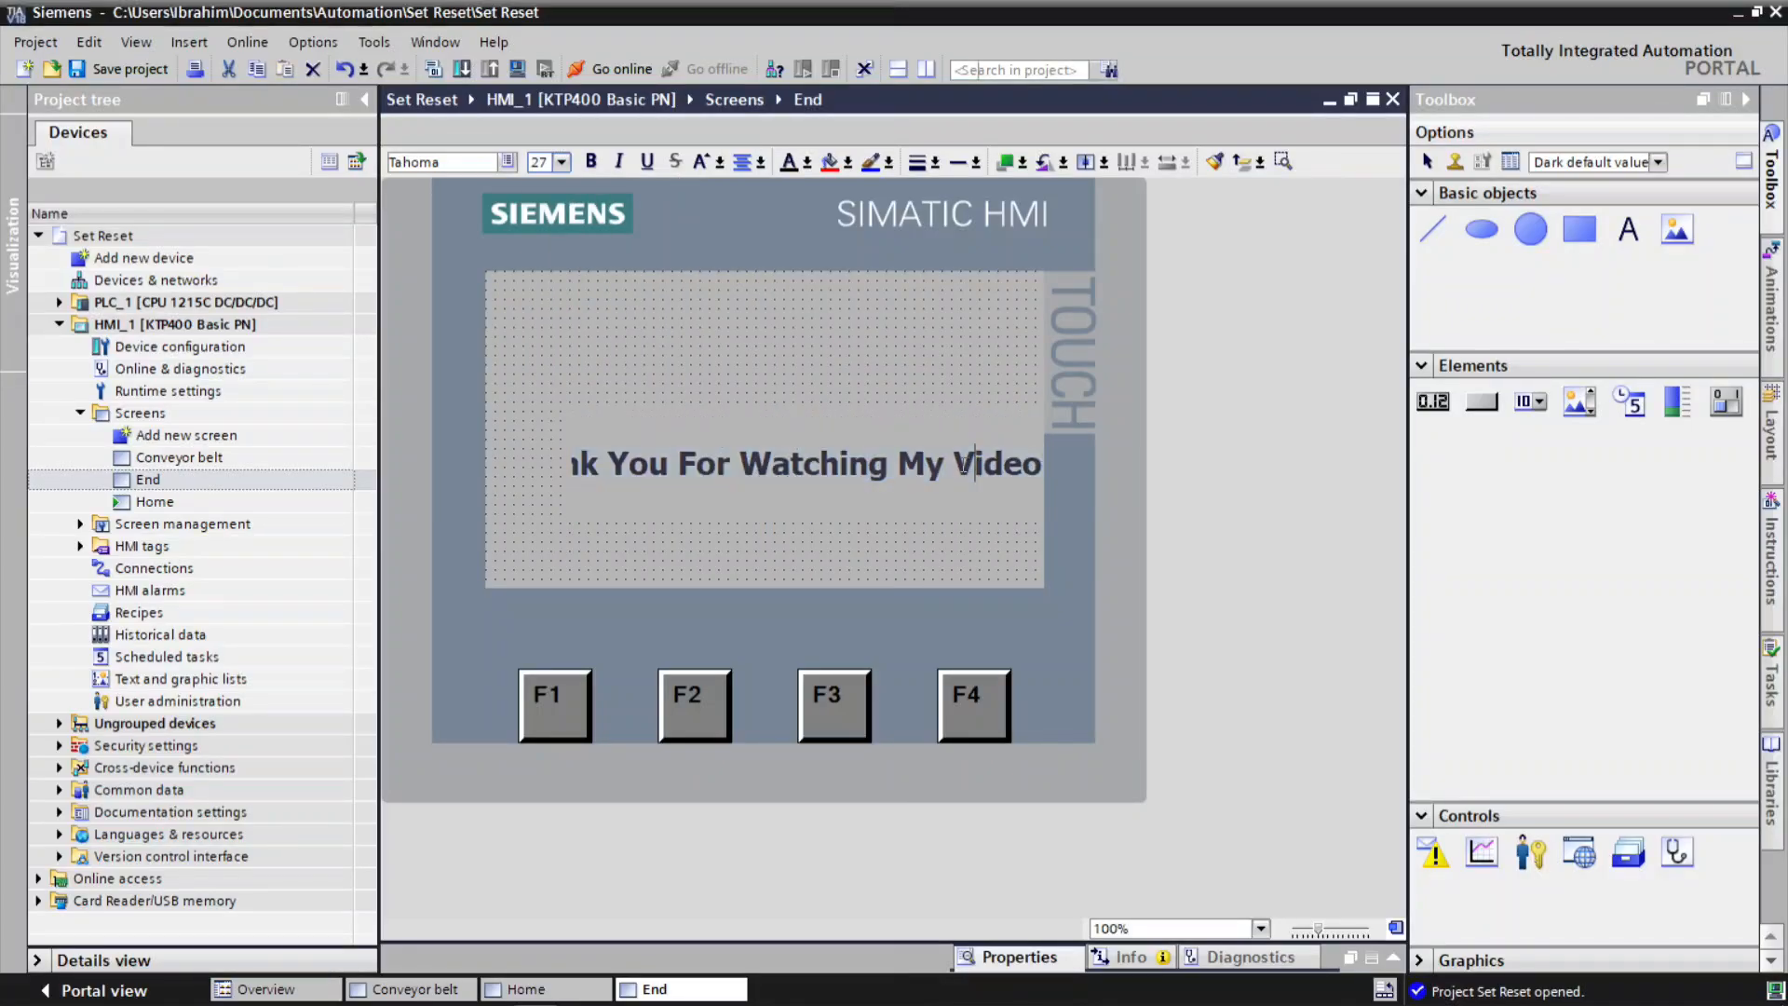
pyautogui.click(902, 465)
pyautogui.press('BackSpace')
pyautogui.press('Return')
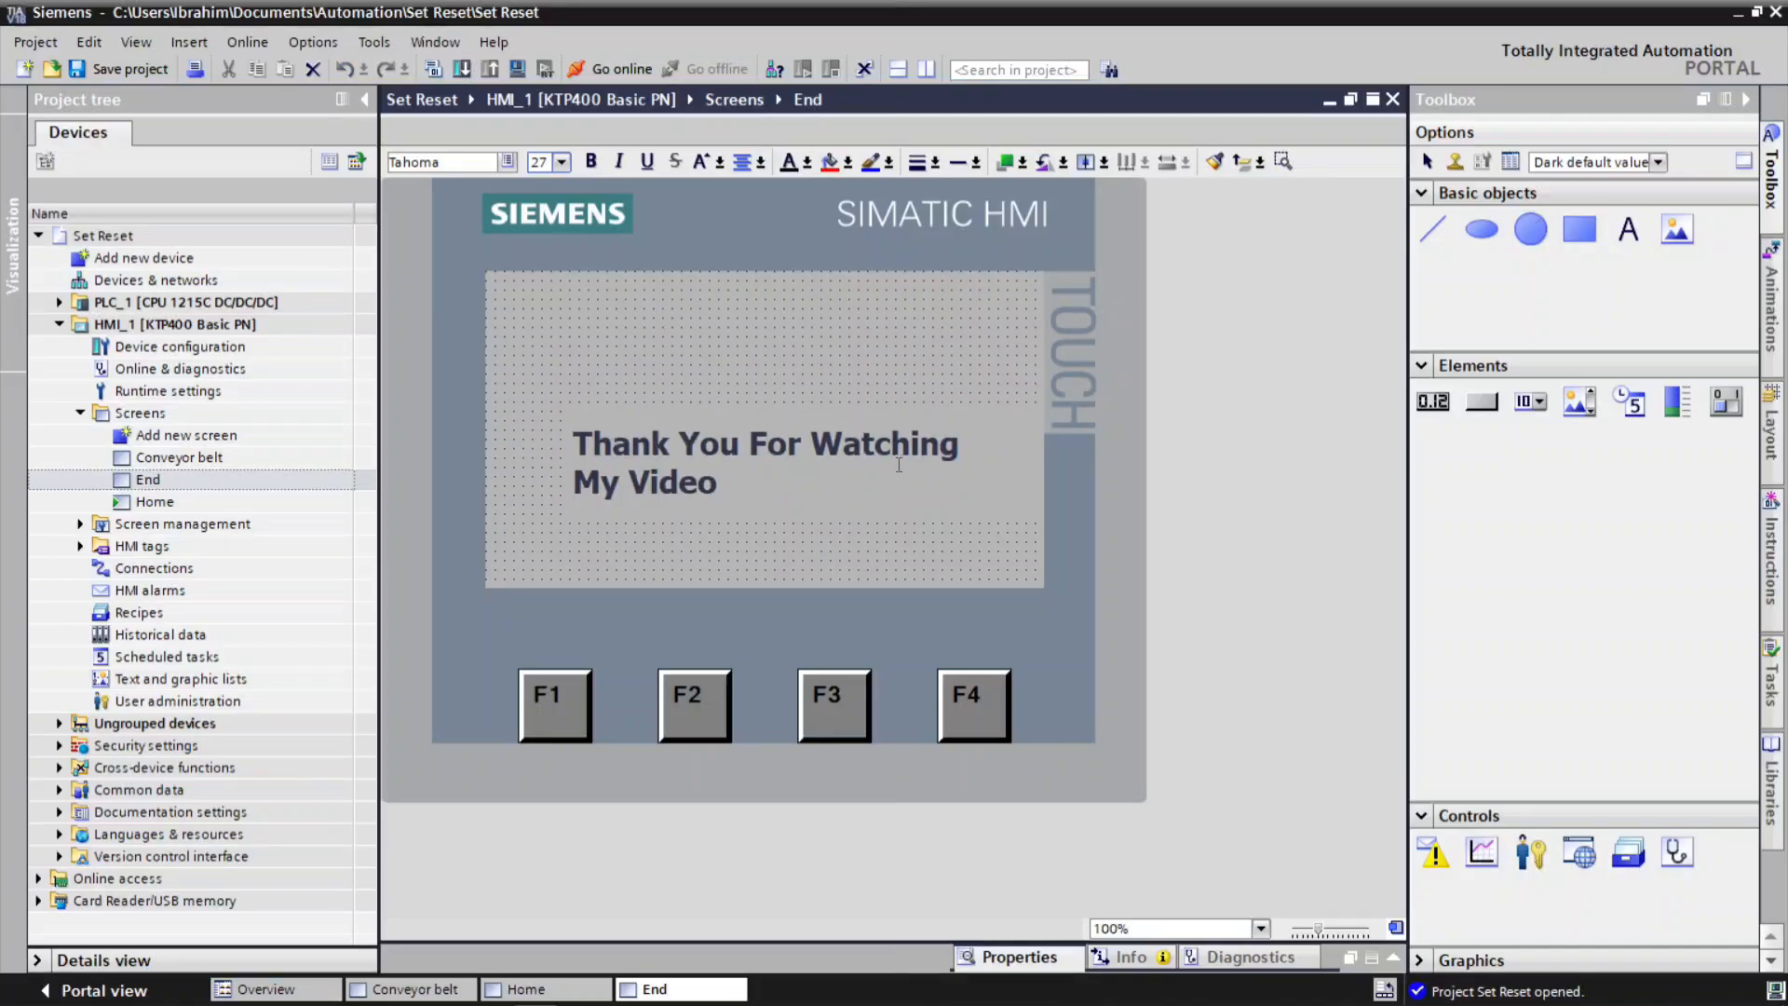
# Centre the thank-you text horizontally, stretch its field across the full screen width, and position it around the middle of the End screen.
pyautogui.click(746, 165)
pyautogui.moveTo(876, 494); pyautogui.dragTo(840, 452)
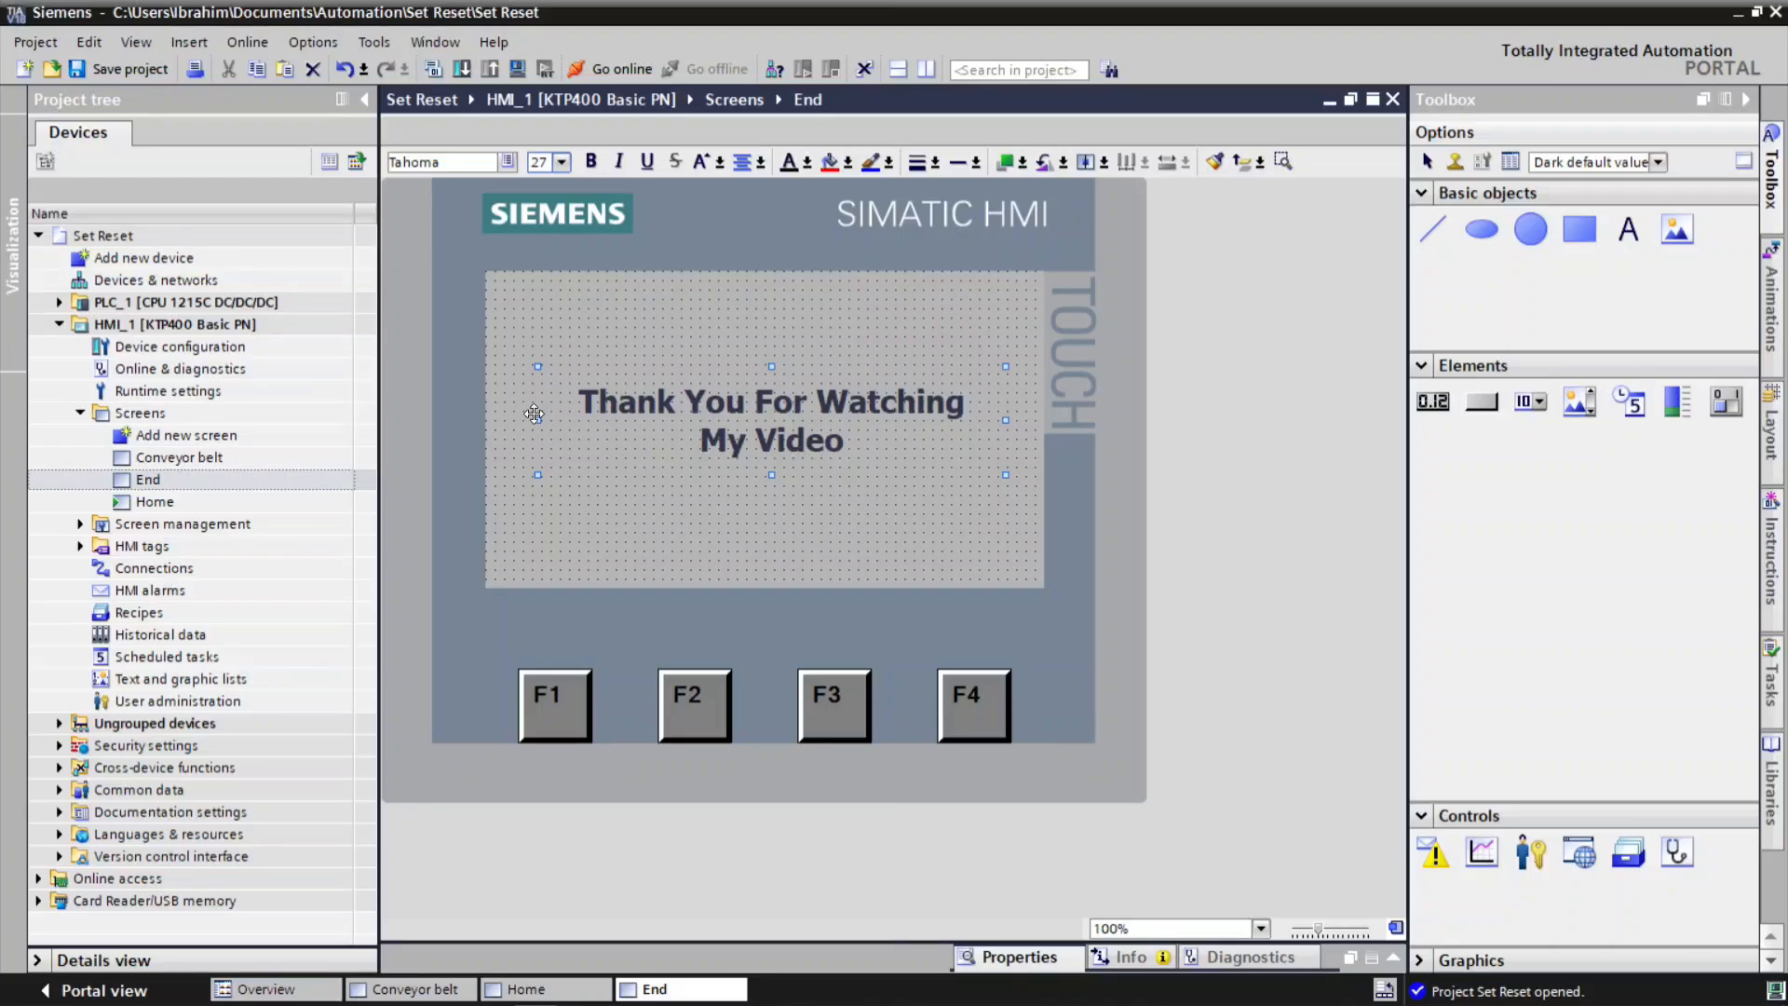
pyautogui.moveTo(538, 422); pyautogui.dragTo(493, 422)
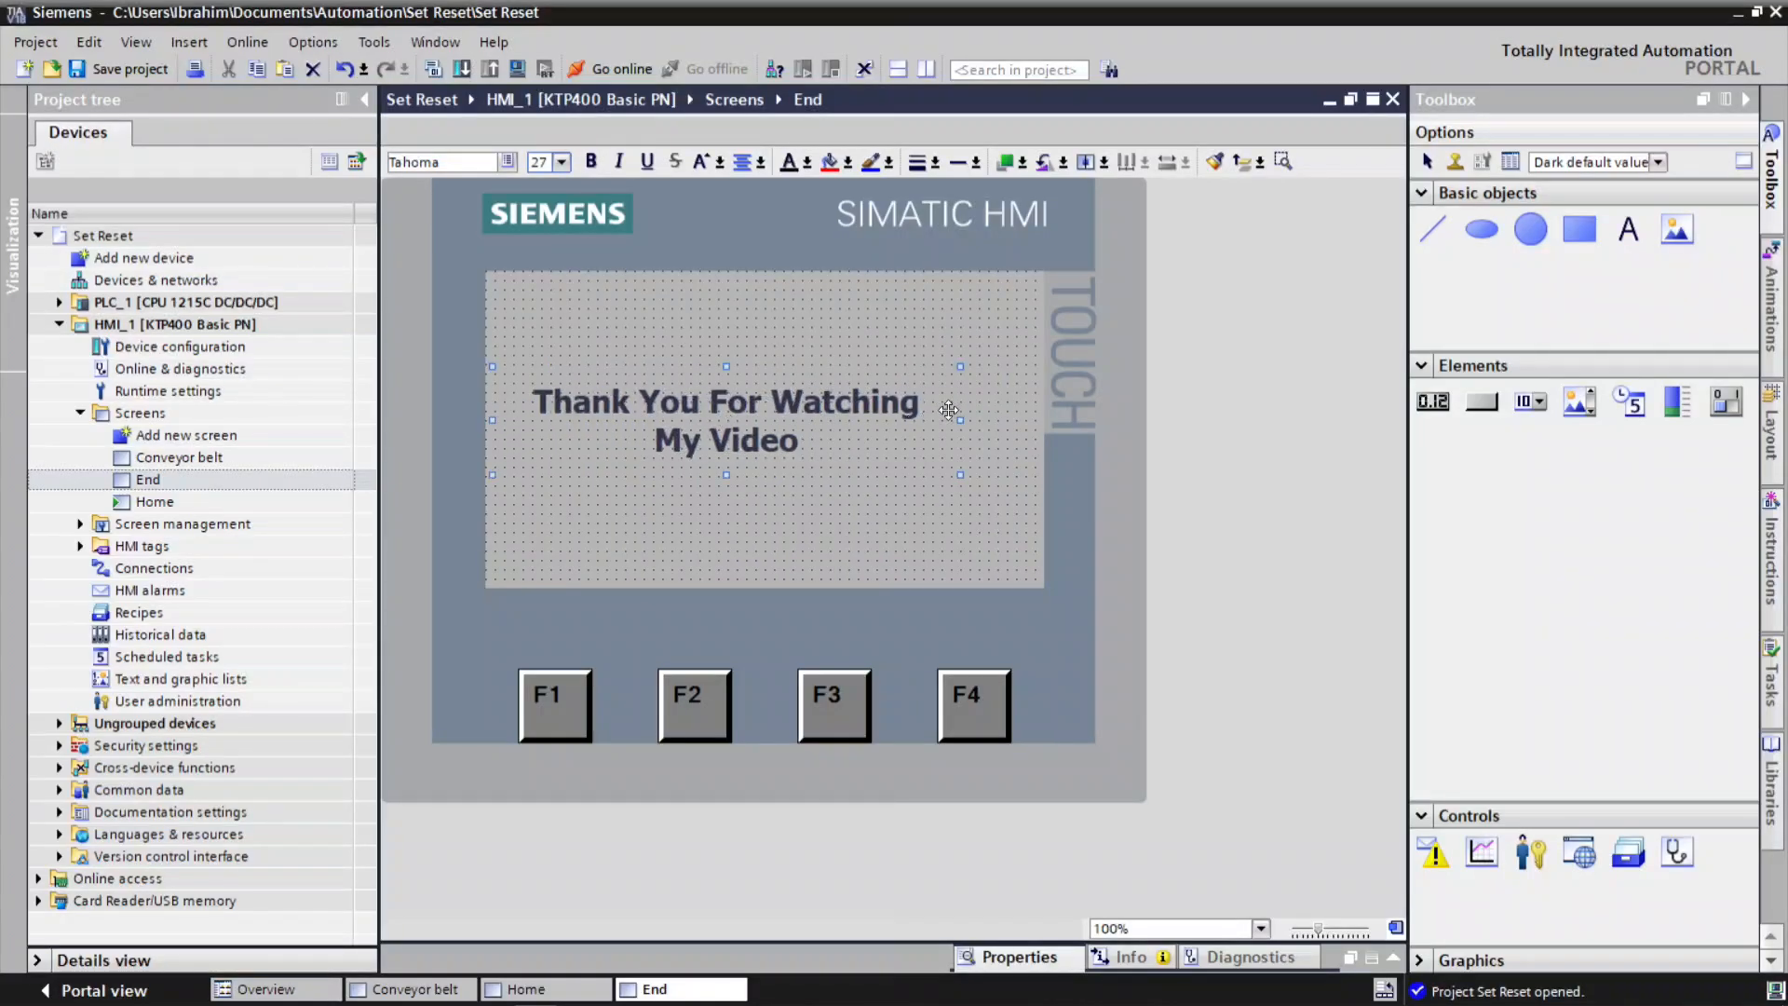
pyautogui.moveTo(963, 422); pyautogui.dragTo(1041, 421)
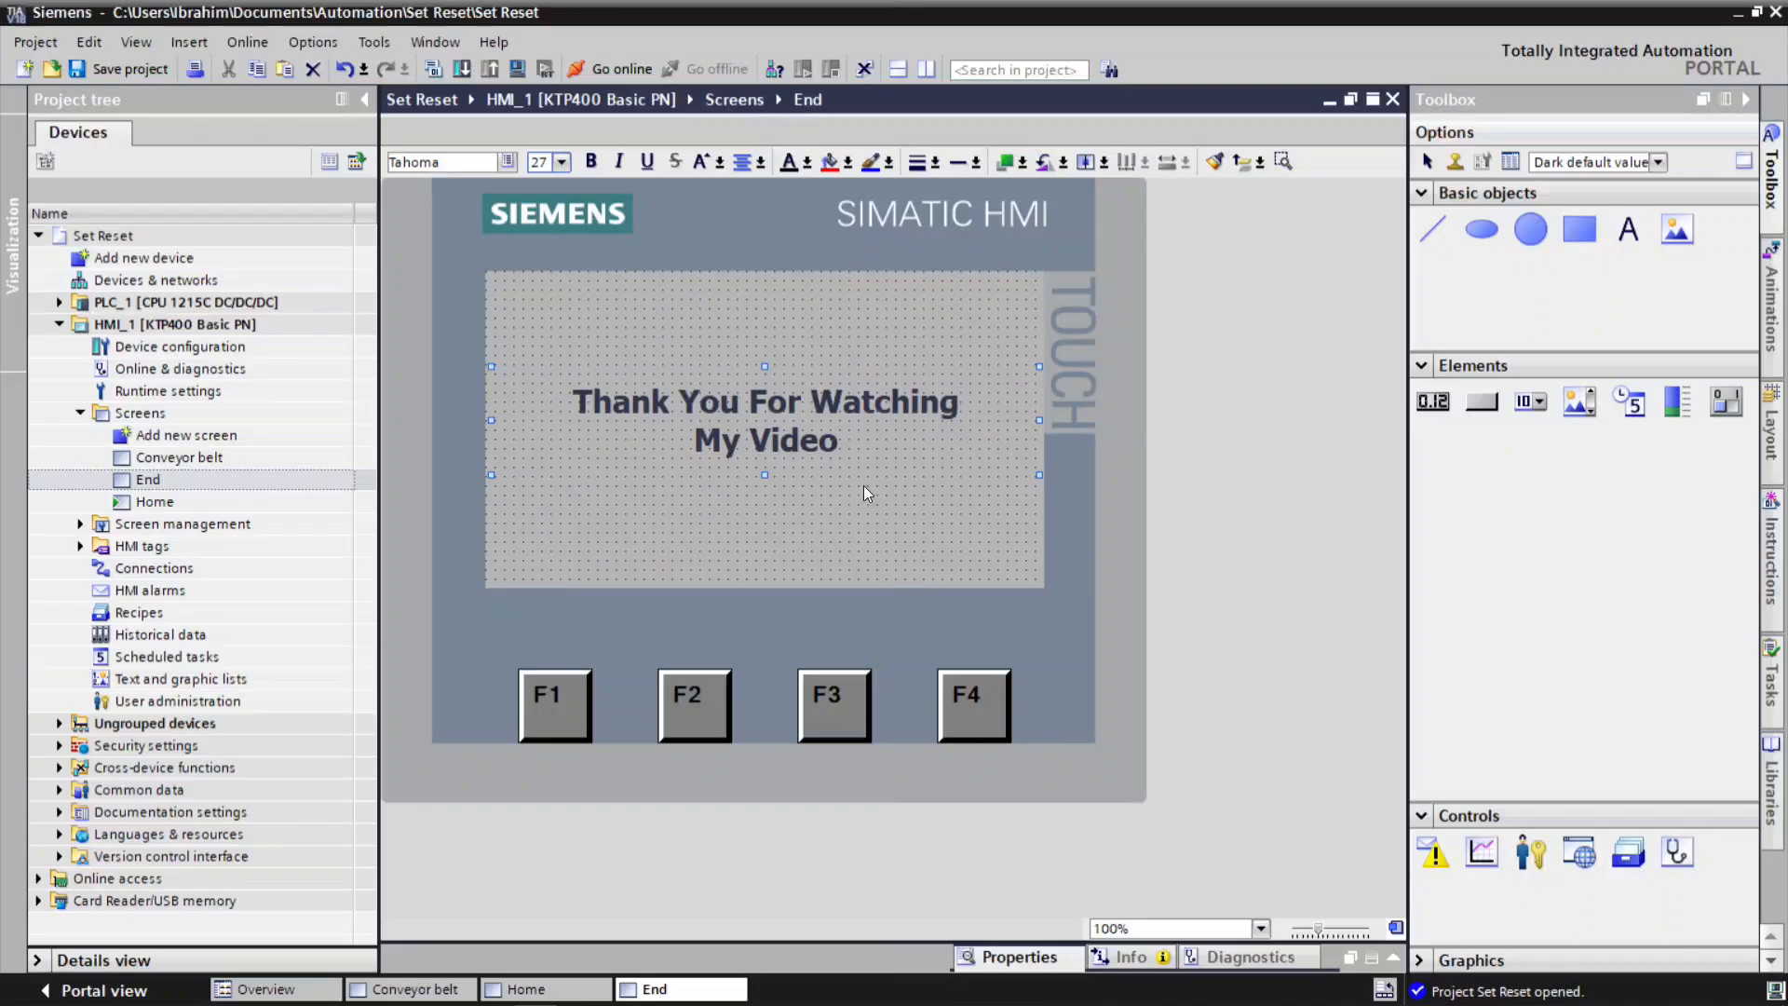
pyautogui.moveTo(788, 428)
pyautogui.mouseDown()
pyautogui.moveTo(792, 445)
pyautogui.moveTo(811, 431)
pyautogui.mouseUp()
pyautogui.click(879, 516)
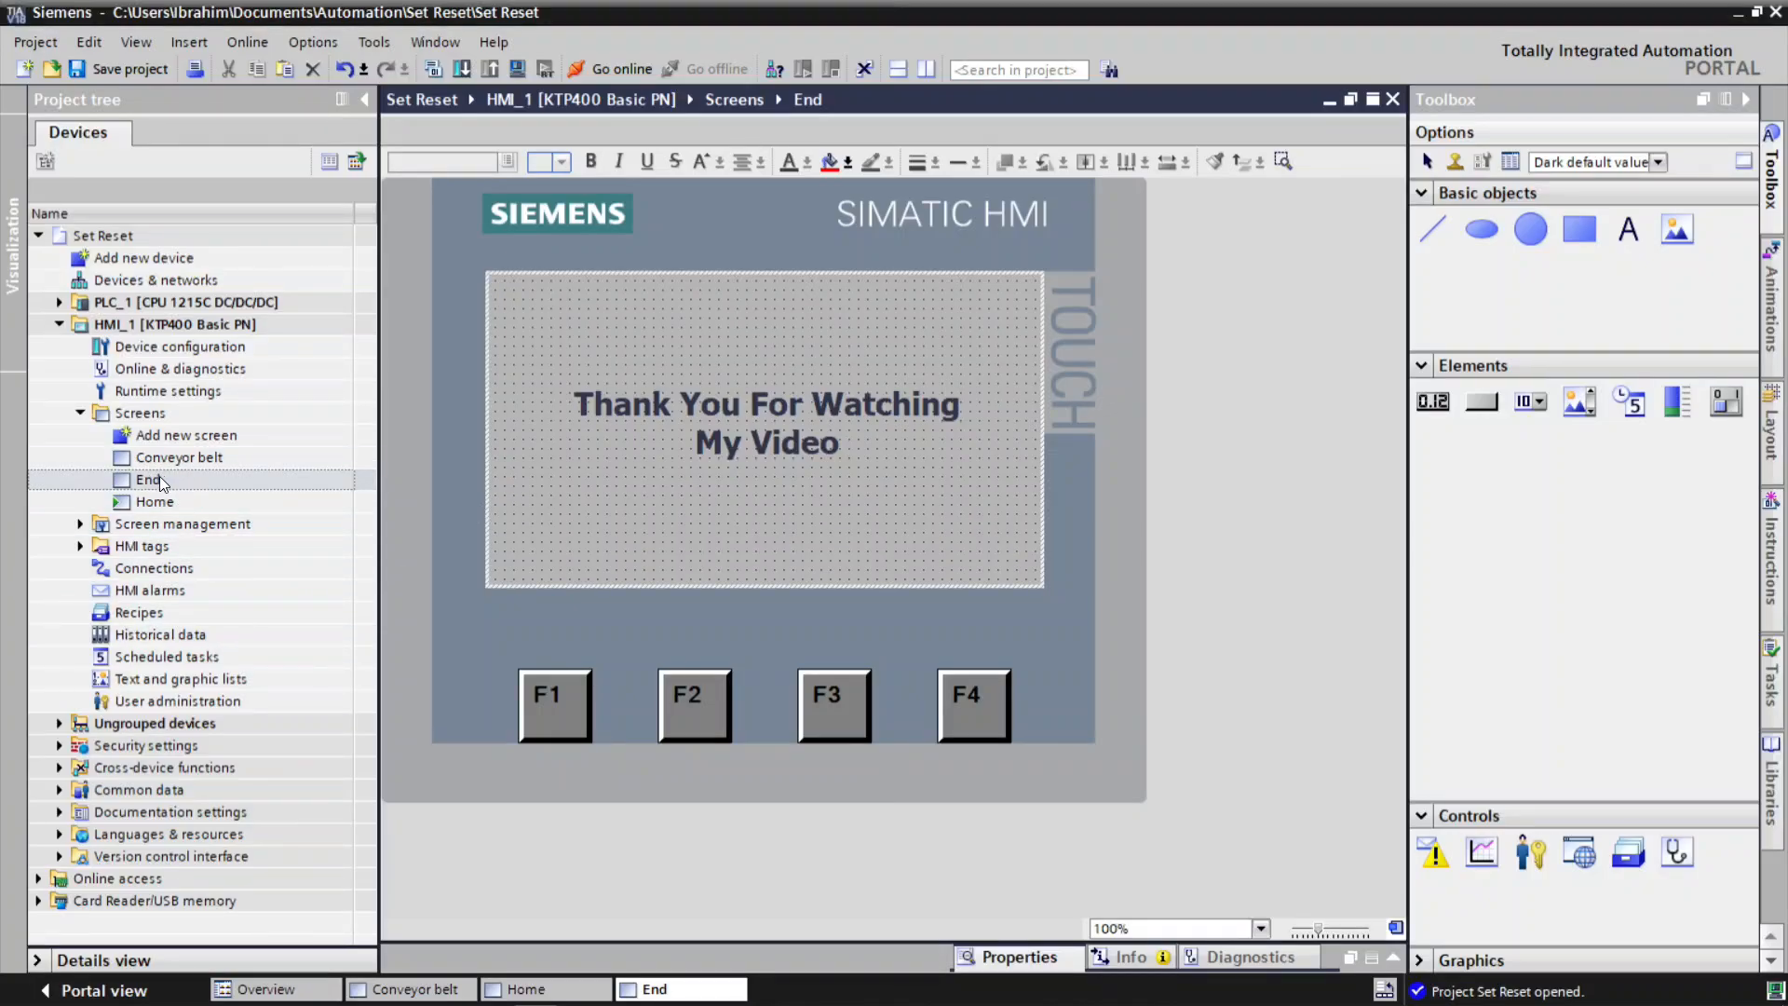
# Copy the house and back-arrow buttons from the Conveyor belt screen onto the End screen.
pyautogui.doubleClick(186, 460)
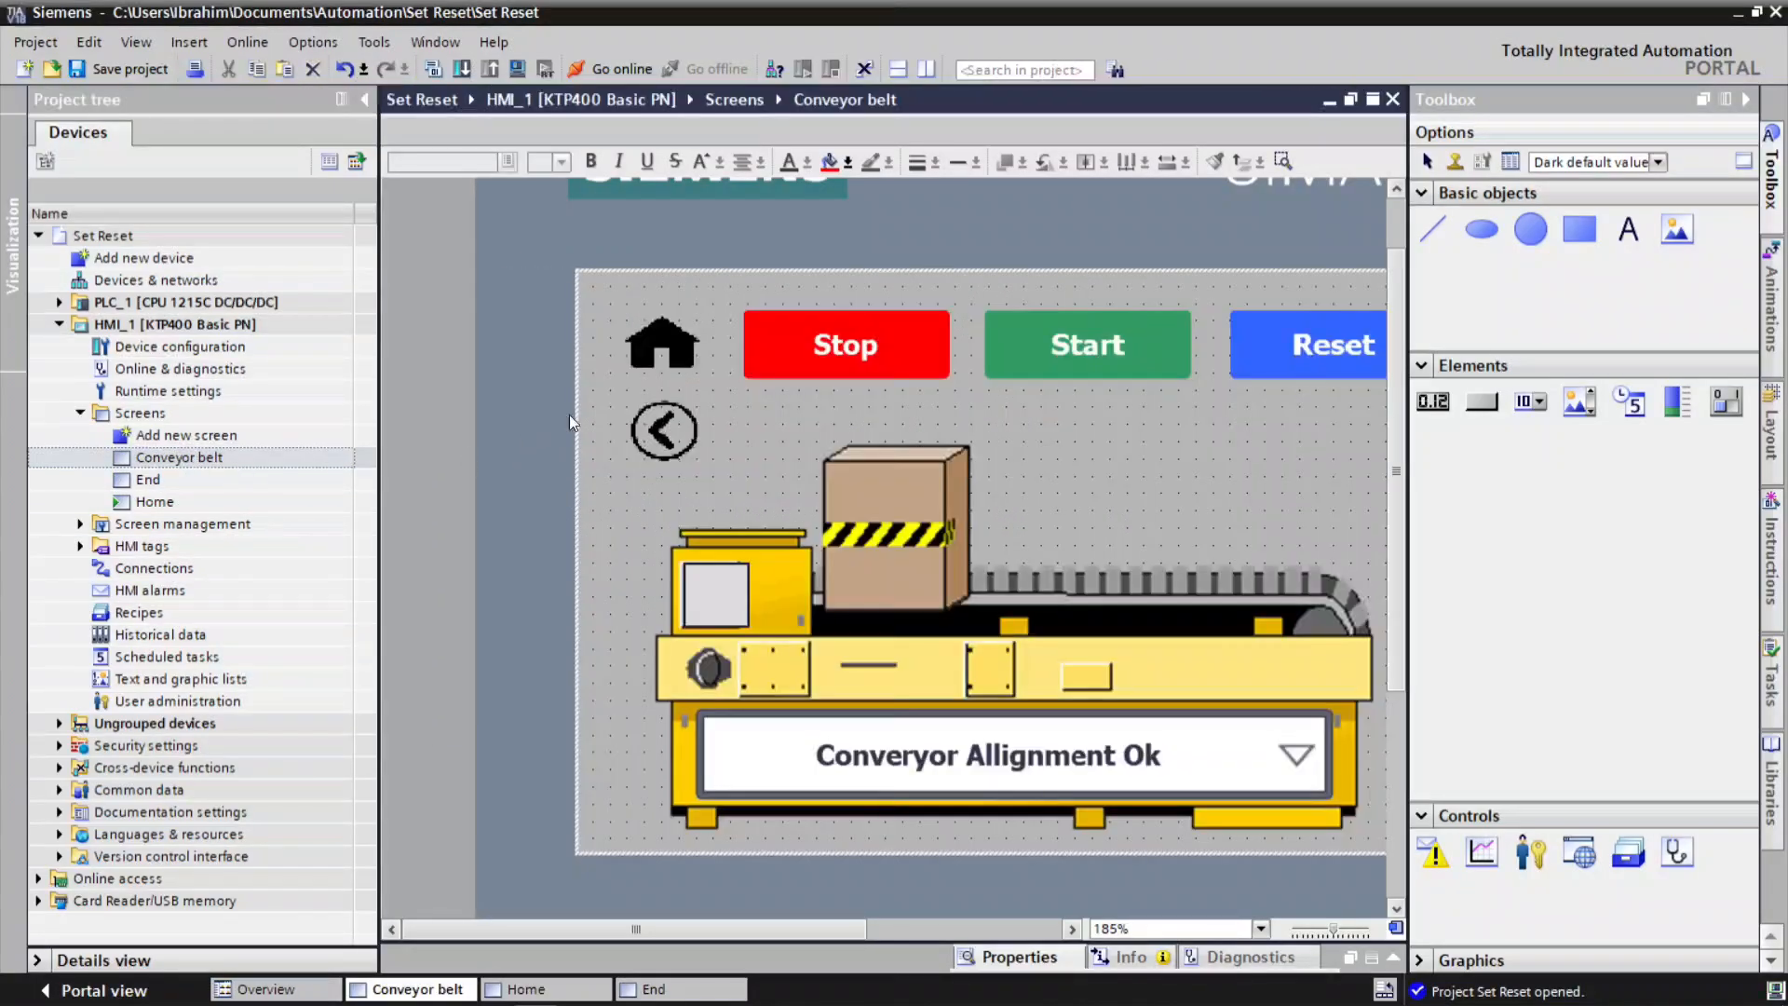
pyautogui.click(654, 350)
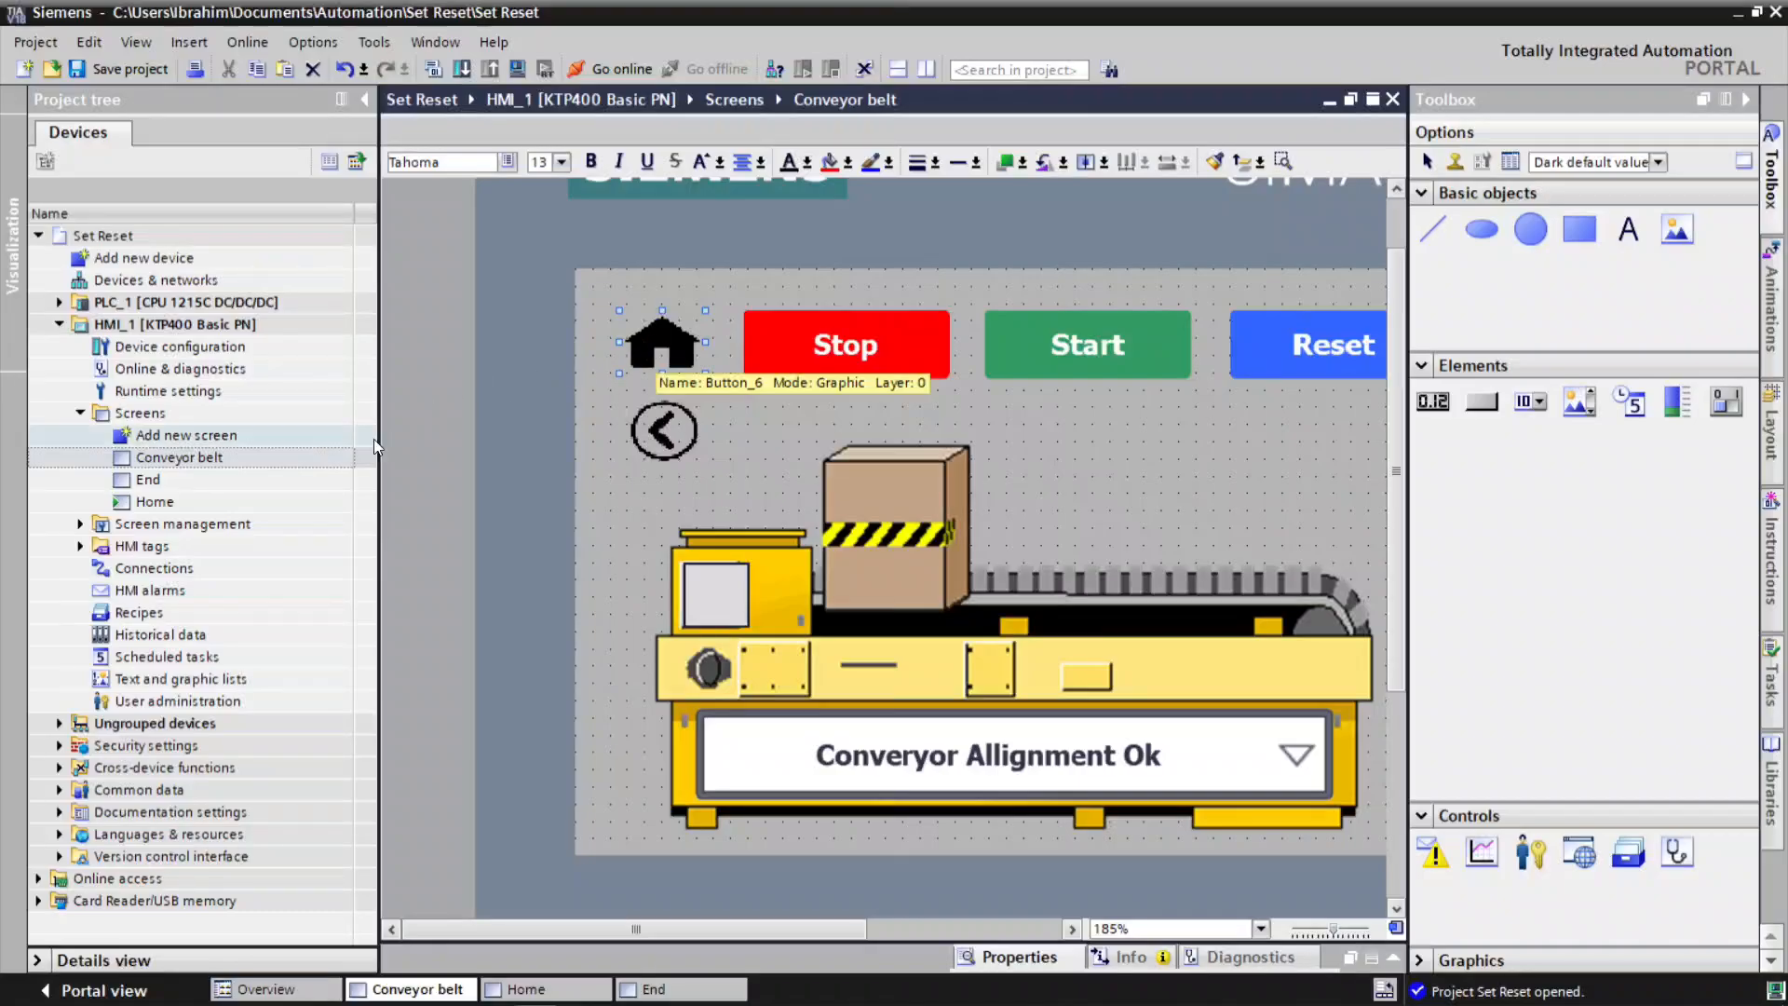
pyautogui.doubleClick(149, 480)
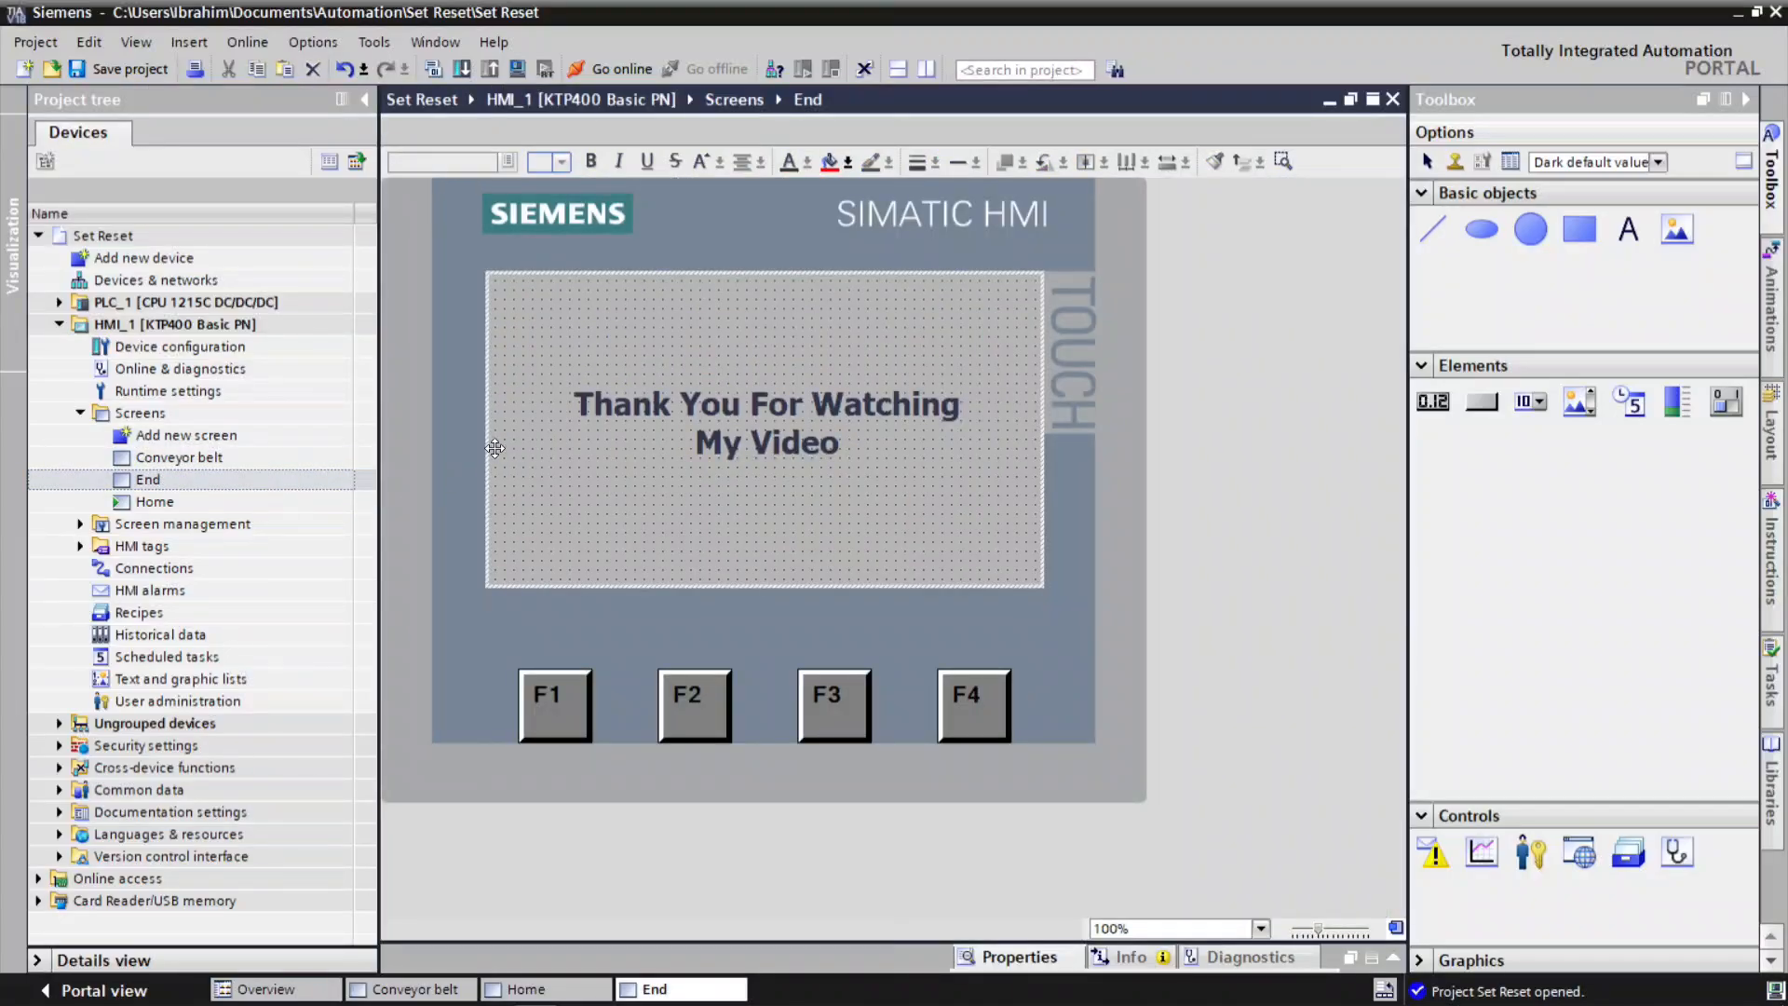
pyautogui.doubleClick(158, 458)
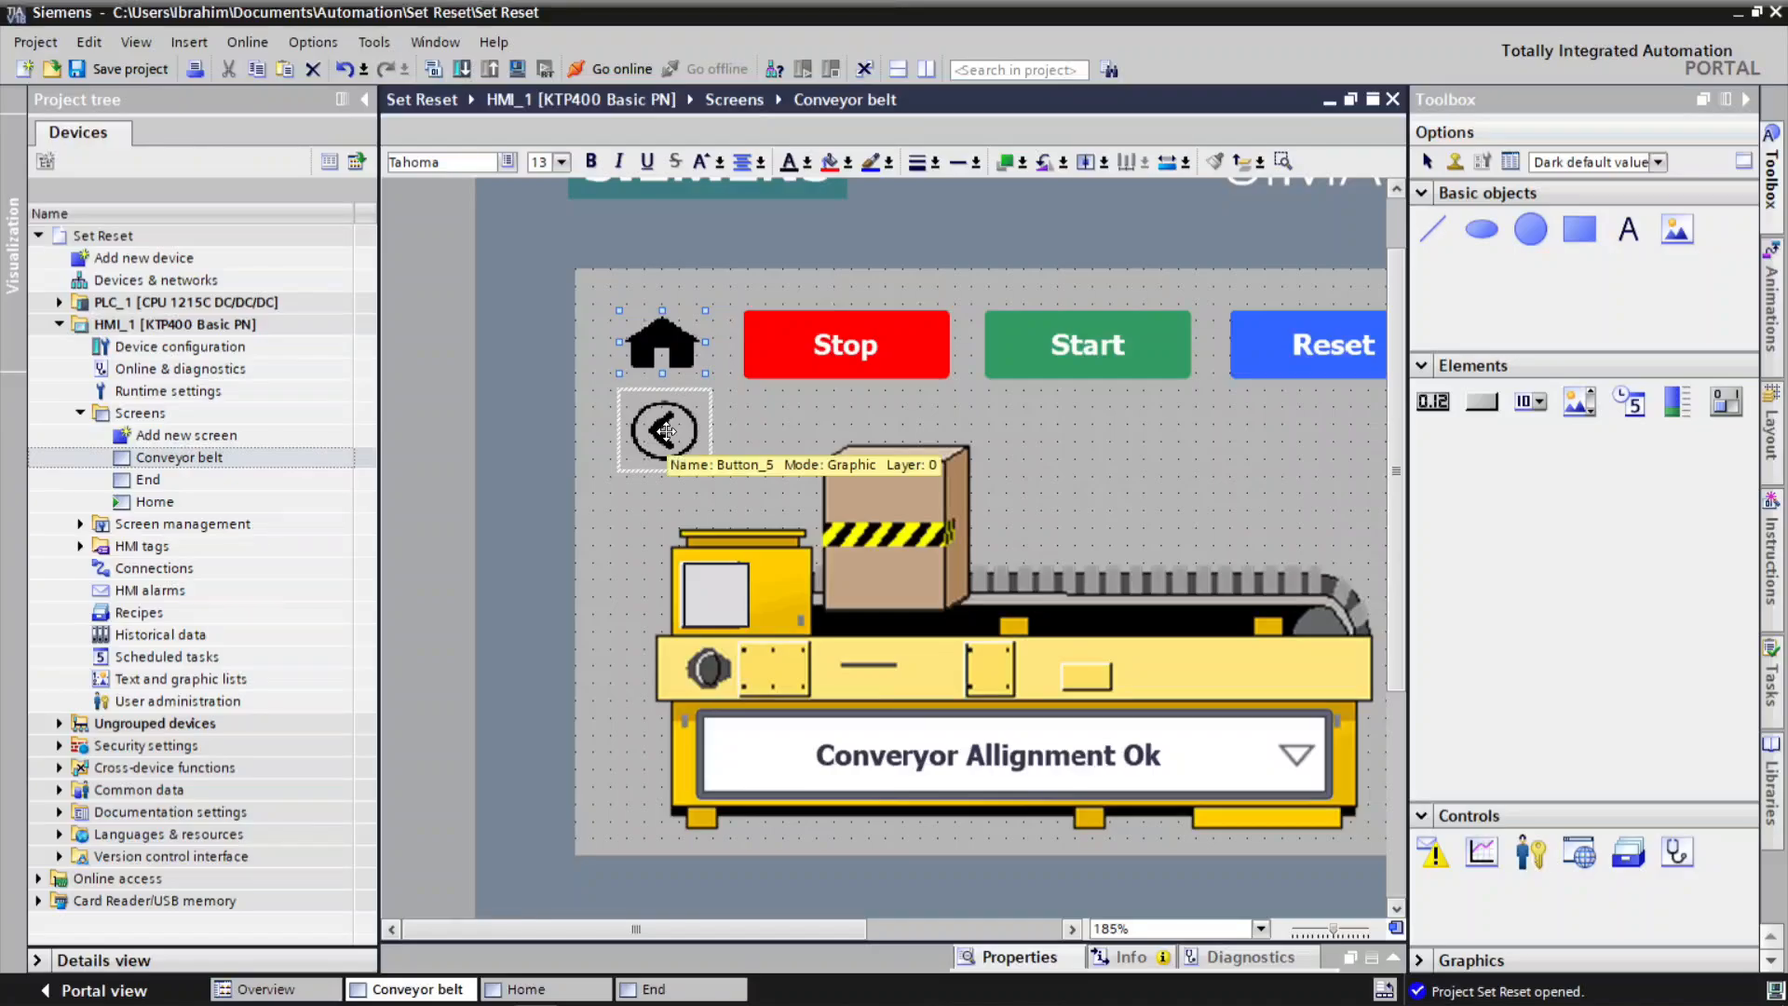
pyautogui.doubleClick(151, 480)
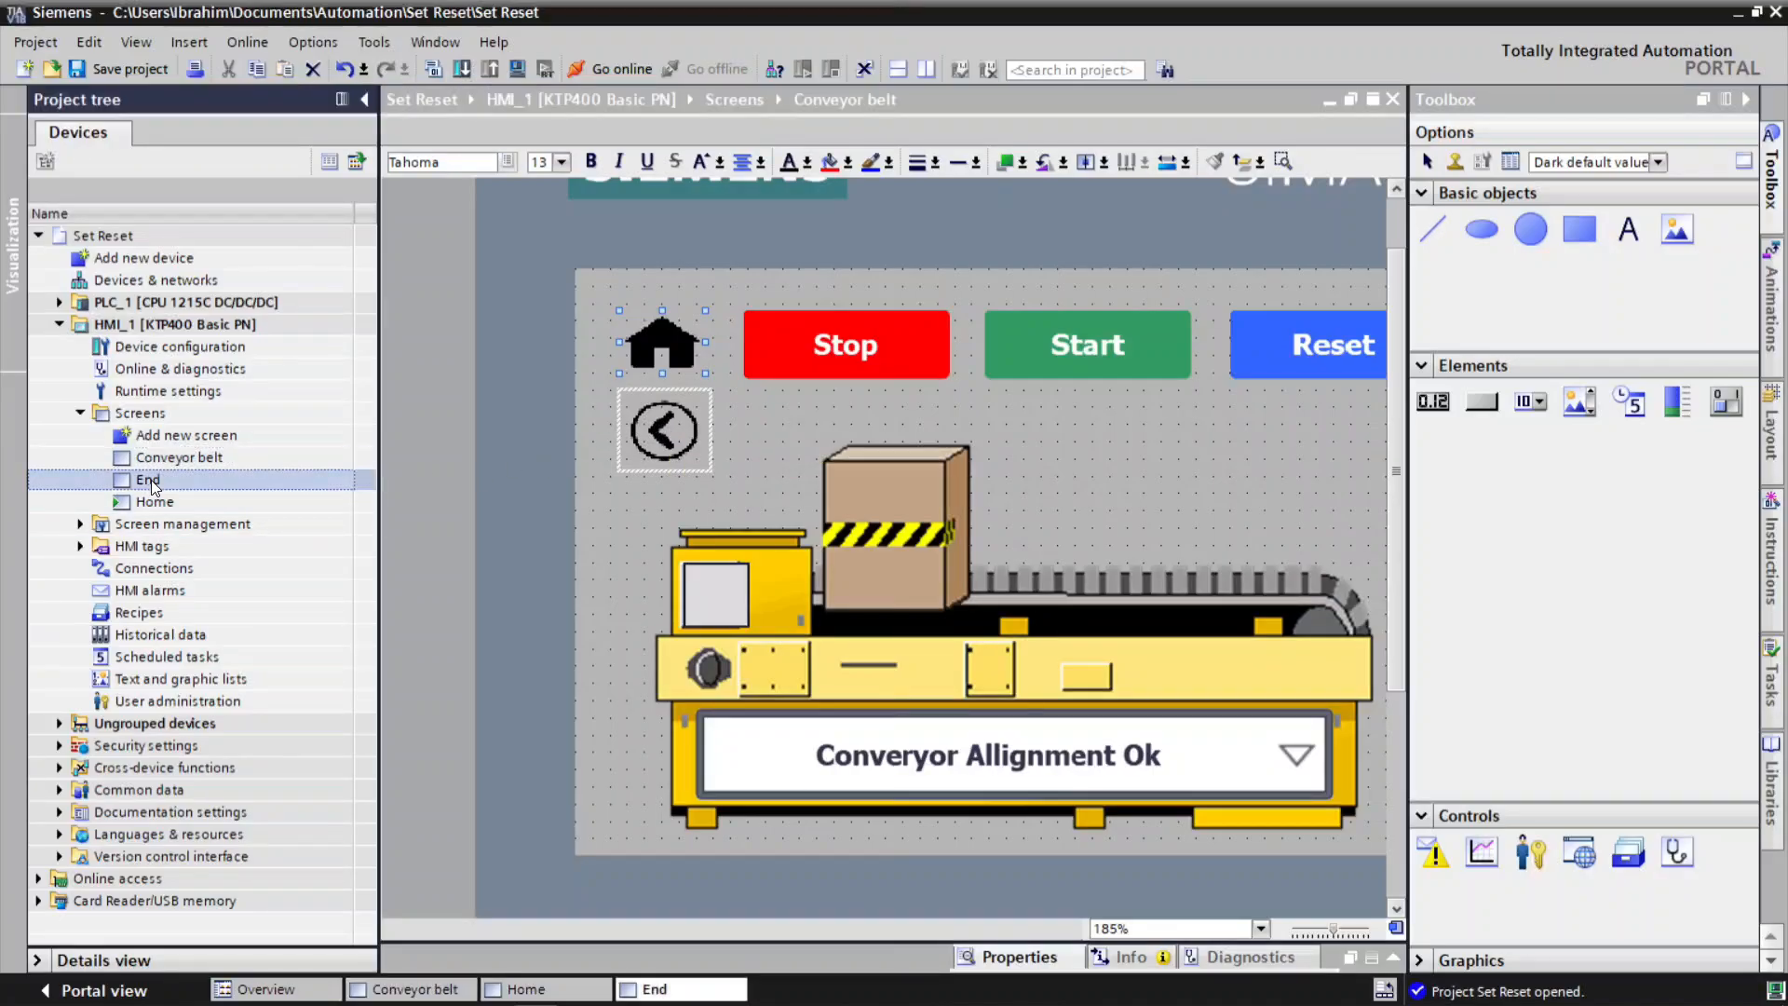
pyautogui.hotkey('ctrl', 'v')
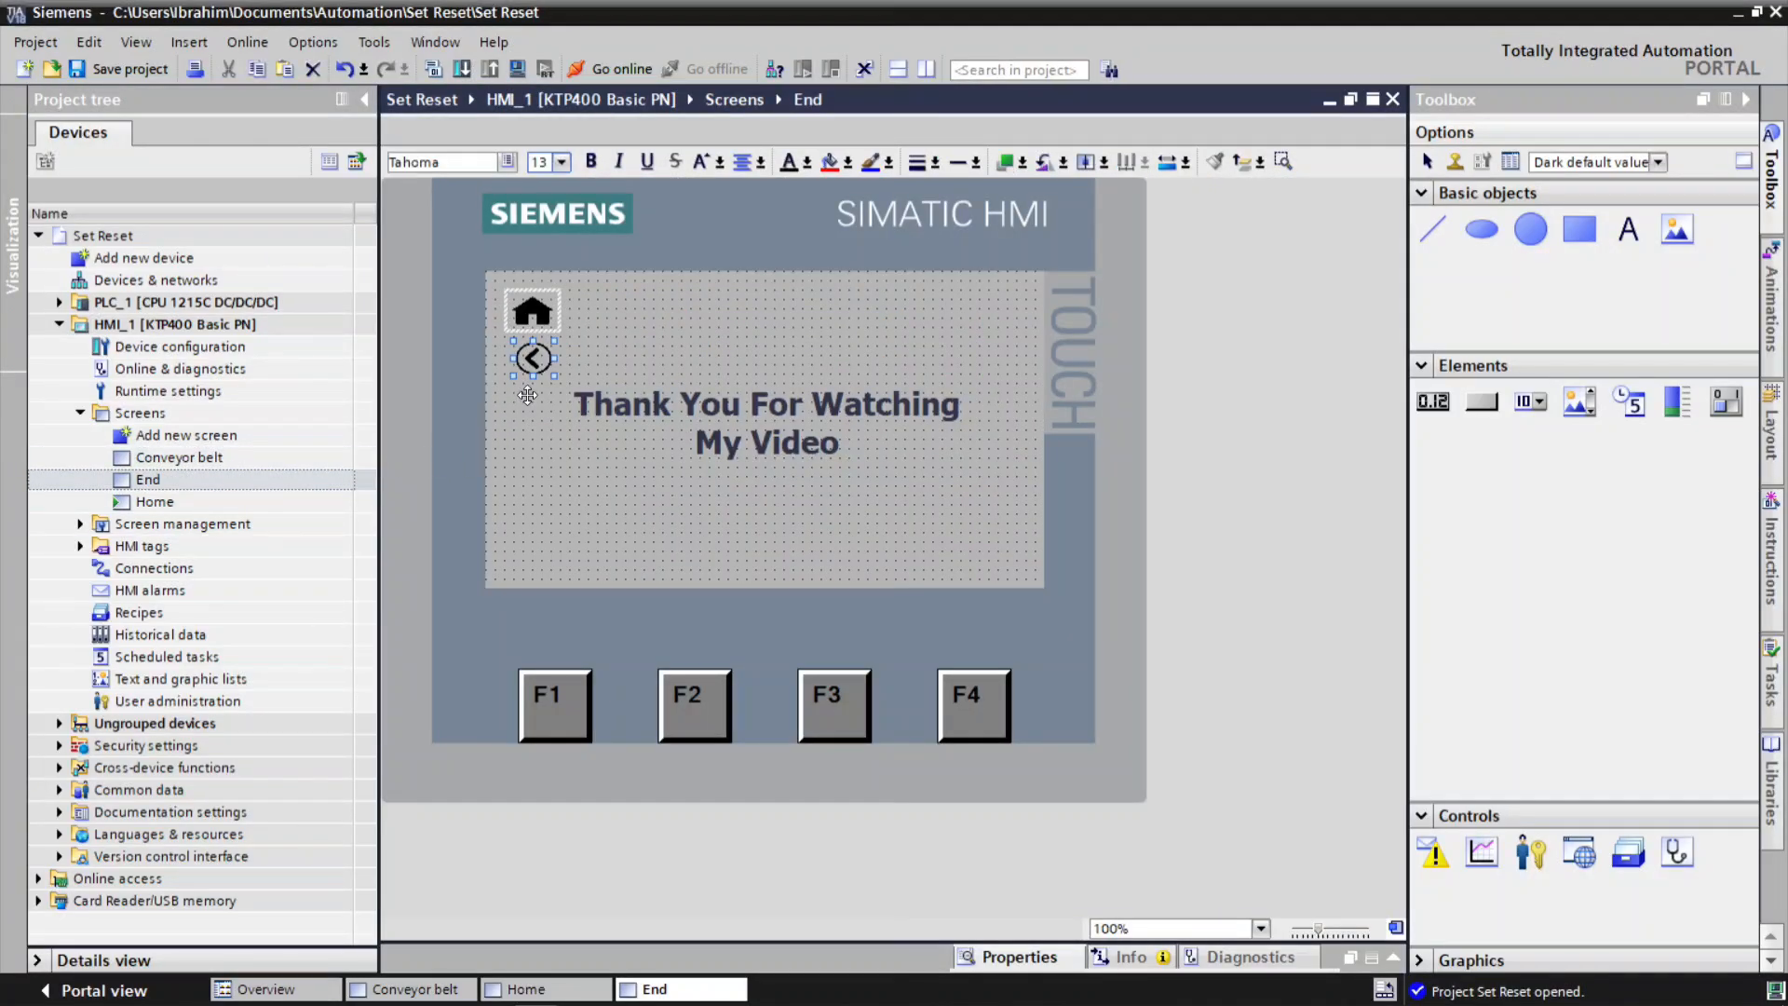
# Move the back-arrow button to the upper-right corner of the End screen, level with the house button.
pyautogui.click(648, 345)
pyautogui.moveTo(533, 363); pyautogui.dragTo(995, 317)
pyautogui.click(986, 410)
pyautogui.click(849, 529)
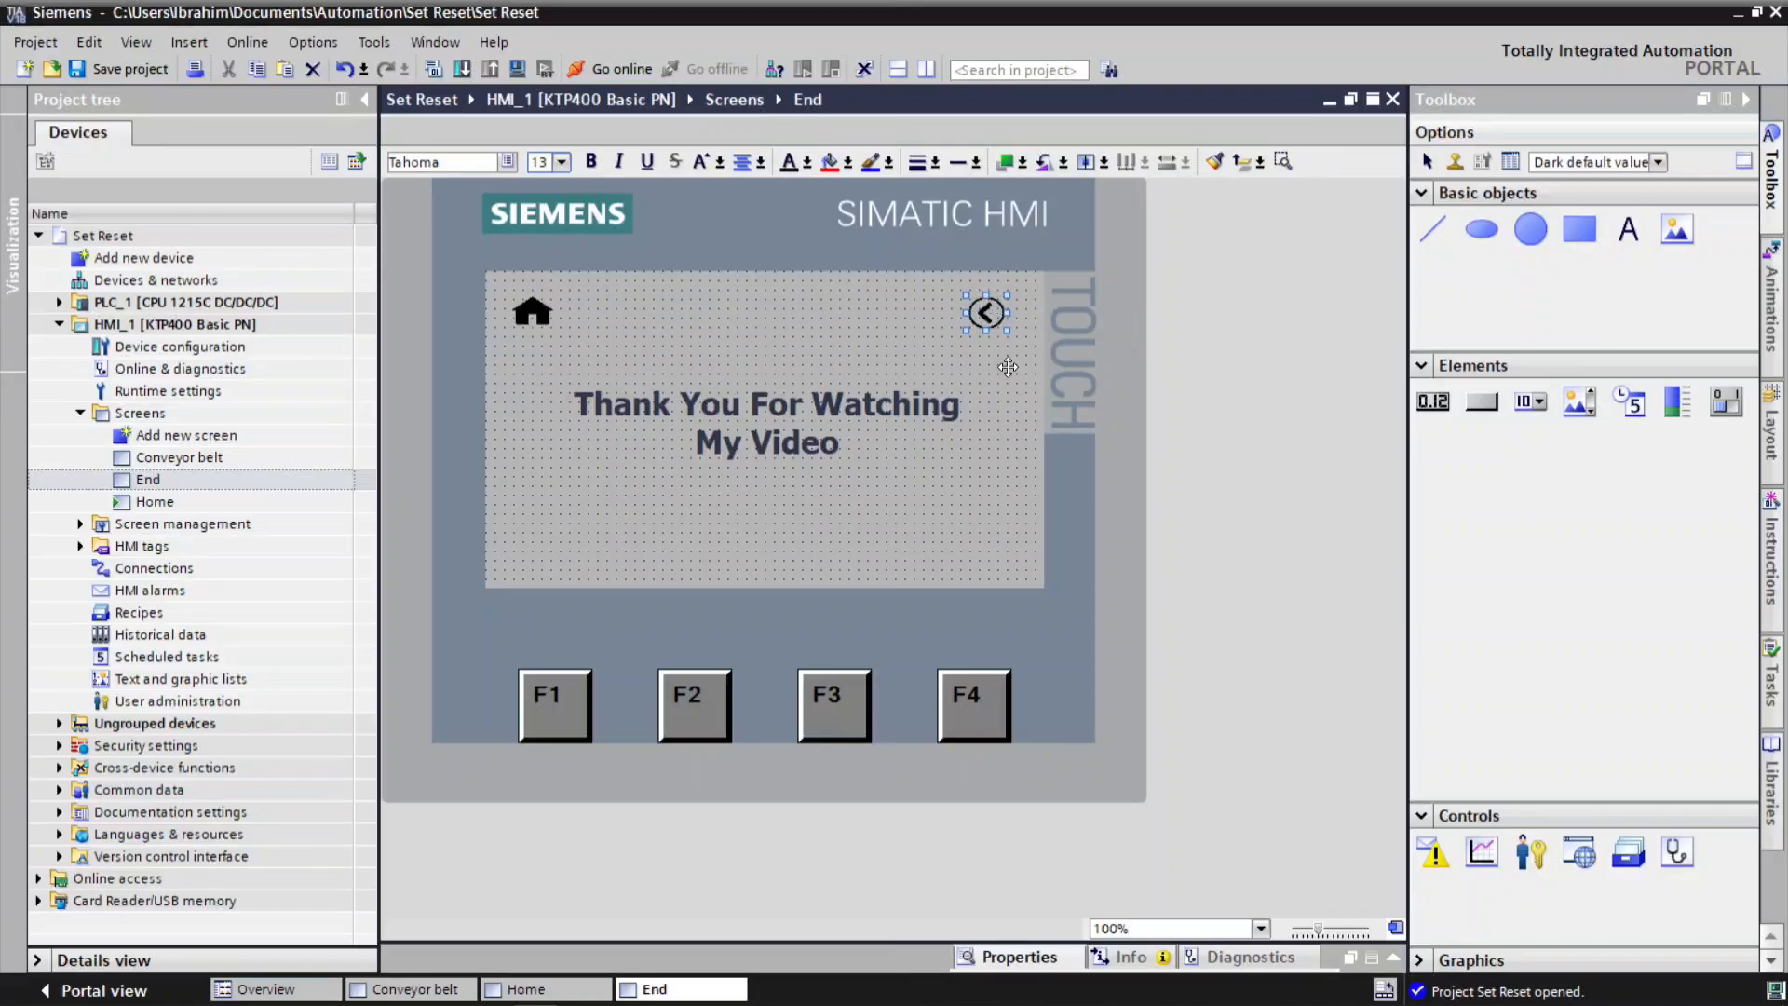
pyautogui.click(1002, 372)
# Add an ActivateScreen function targeting the Home screen to the Press event of the End screen's house button.
pyautogui.rightClick(537, 317)
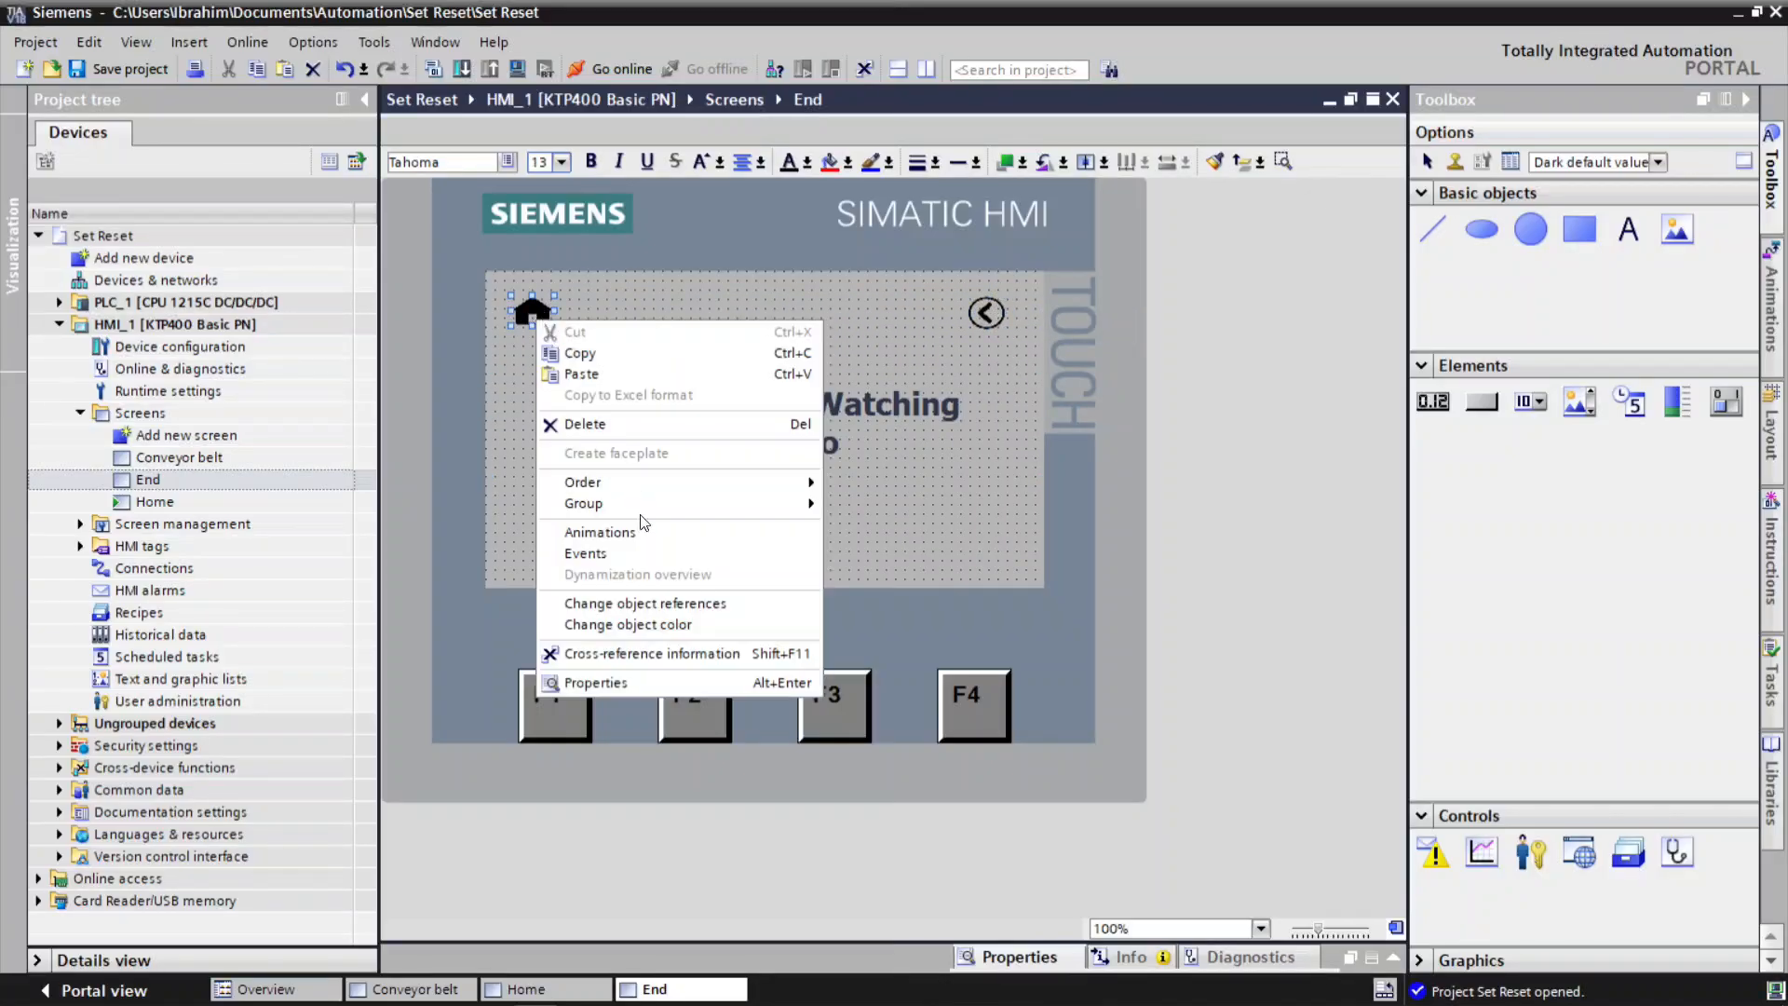
pyautogui.click(623, 683)
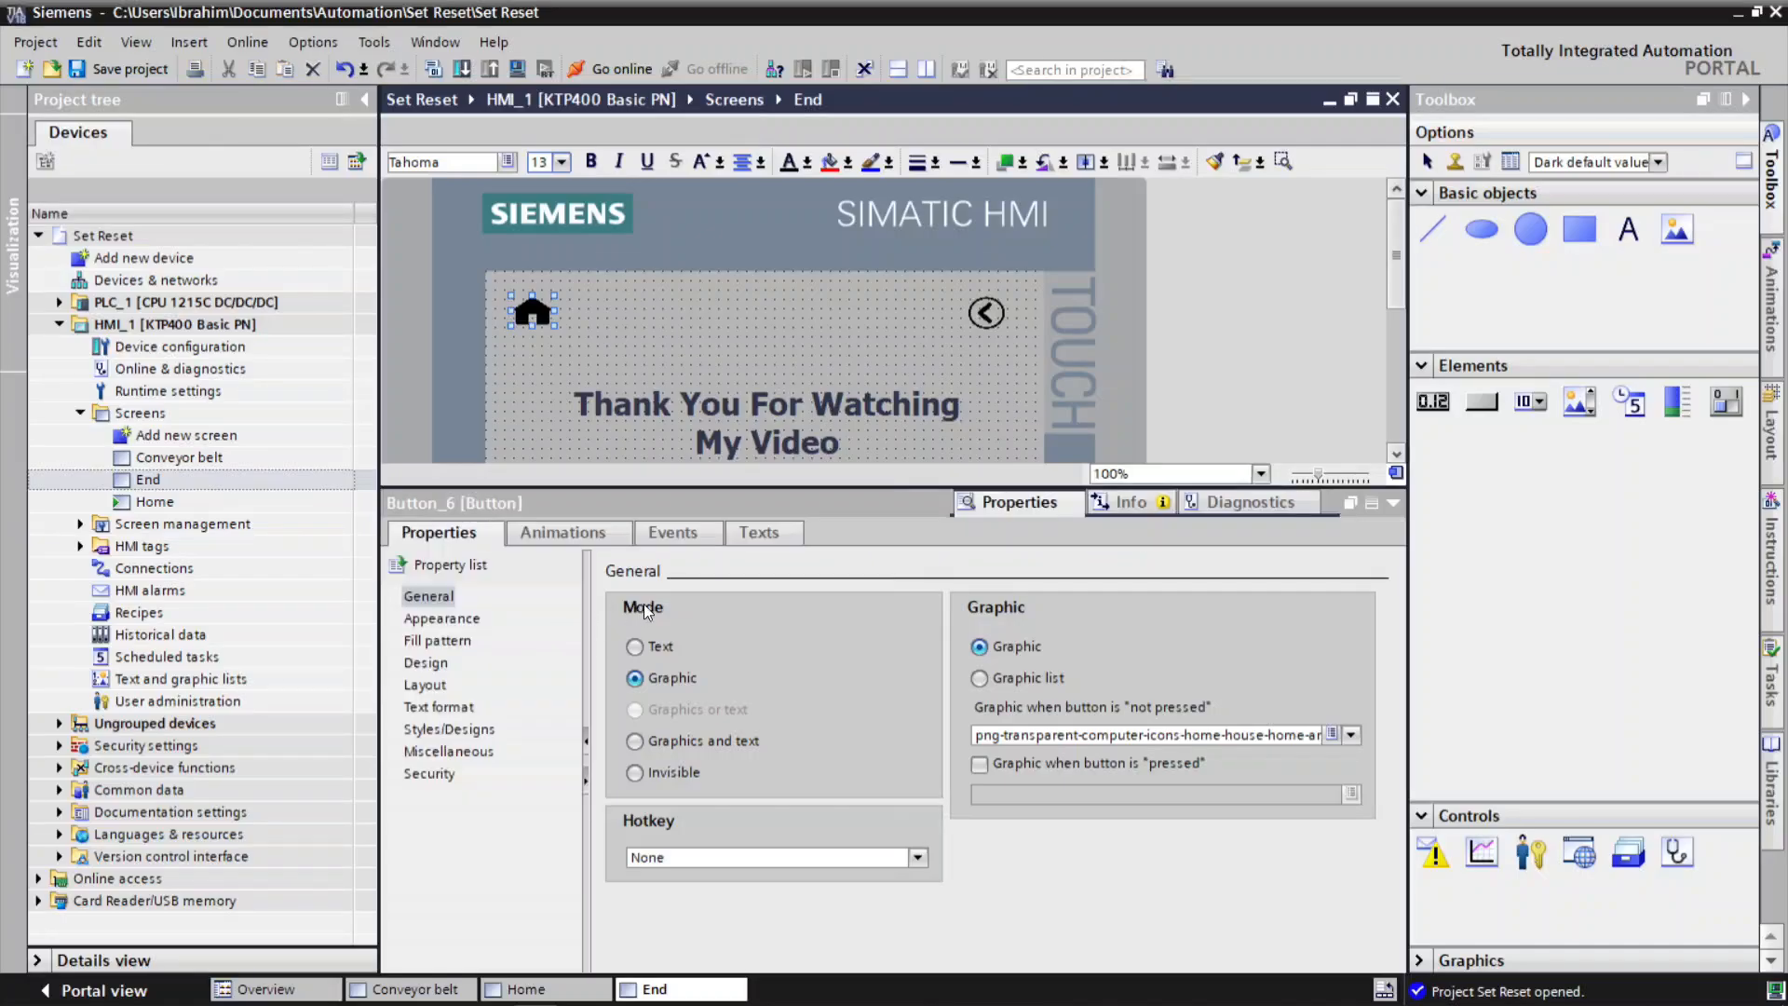
pyautogui.click(674, 528)
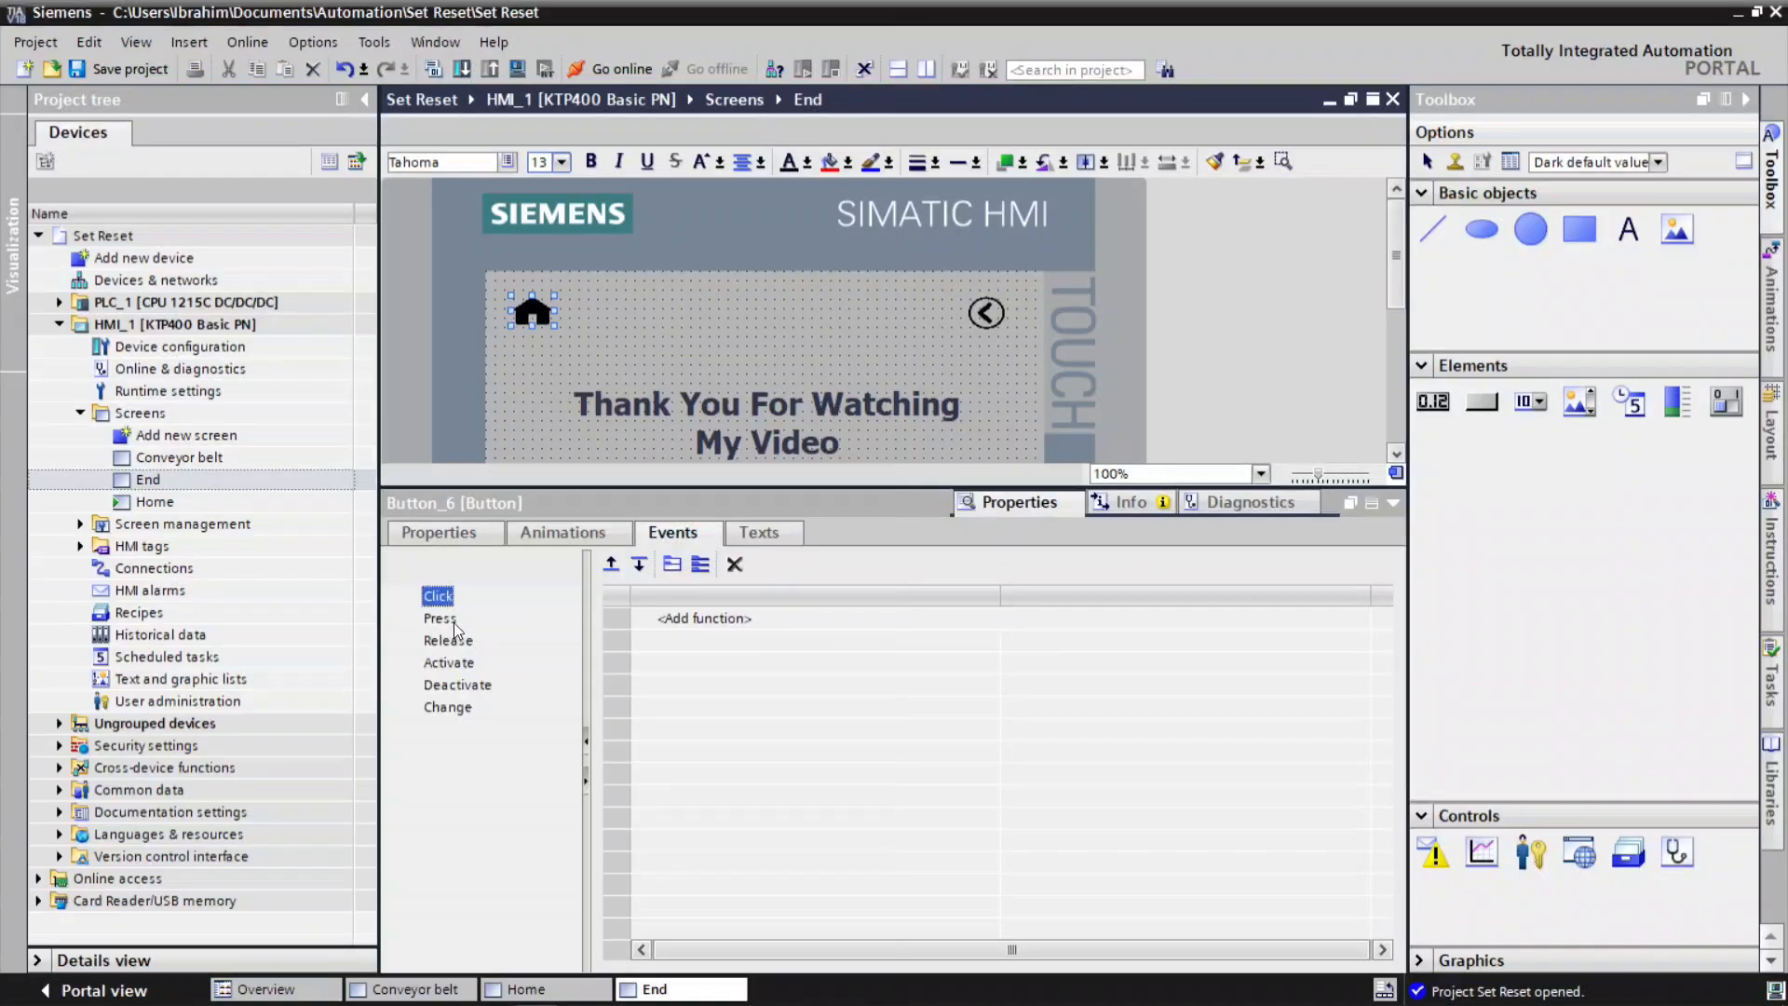
pyautogui.click(441, 618)
pyautogui.click(666, 618)
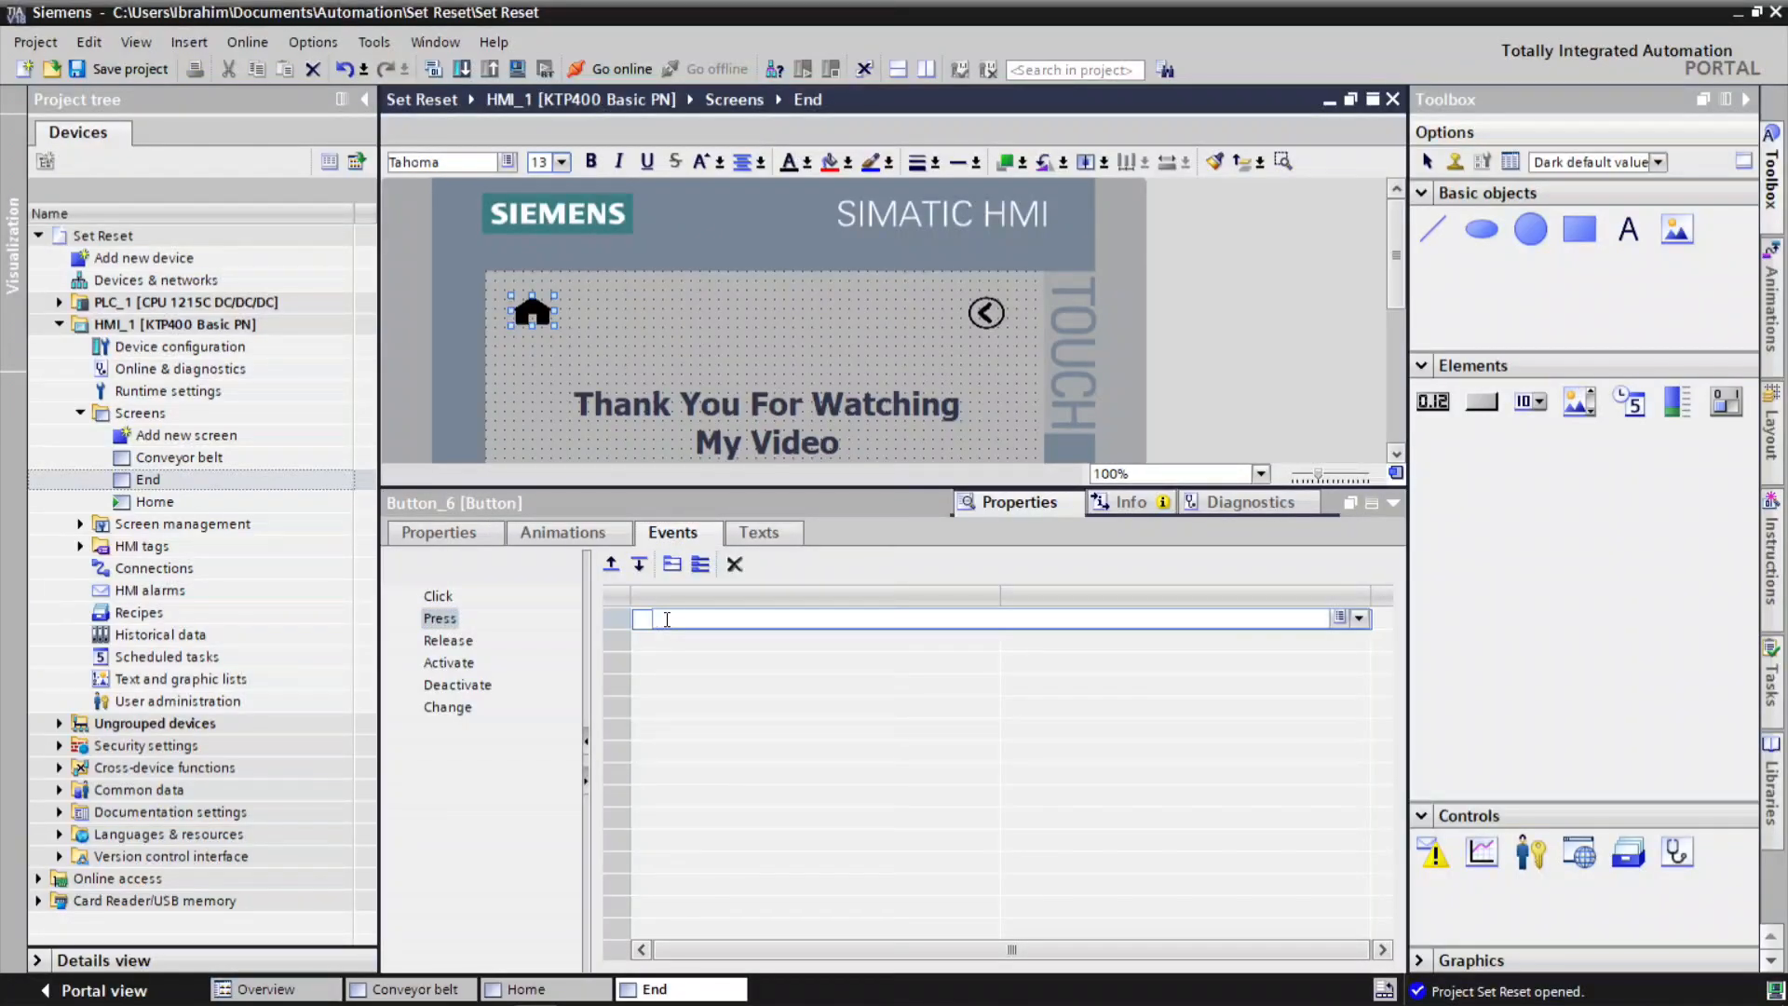
pyautogui.write('act')
pyautogui.click(745, 687)
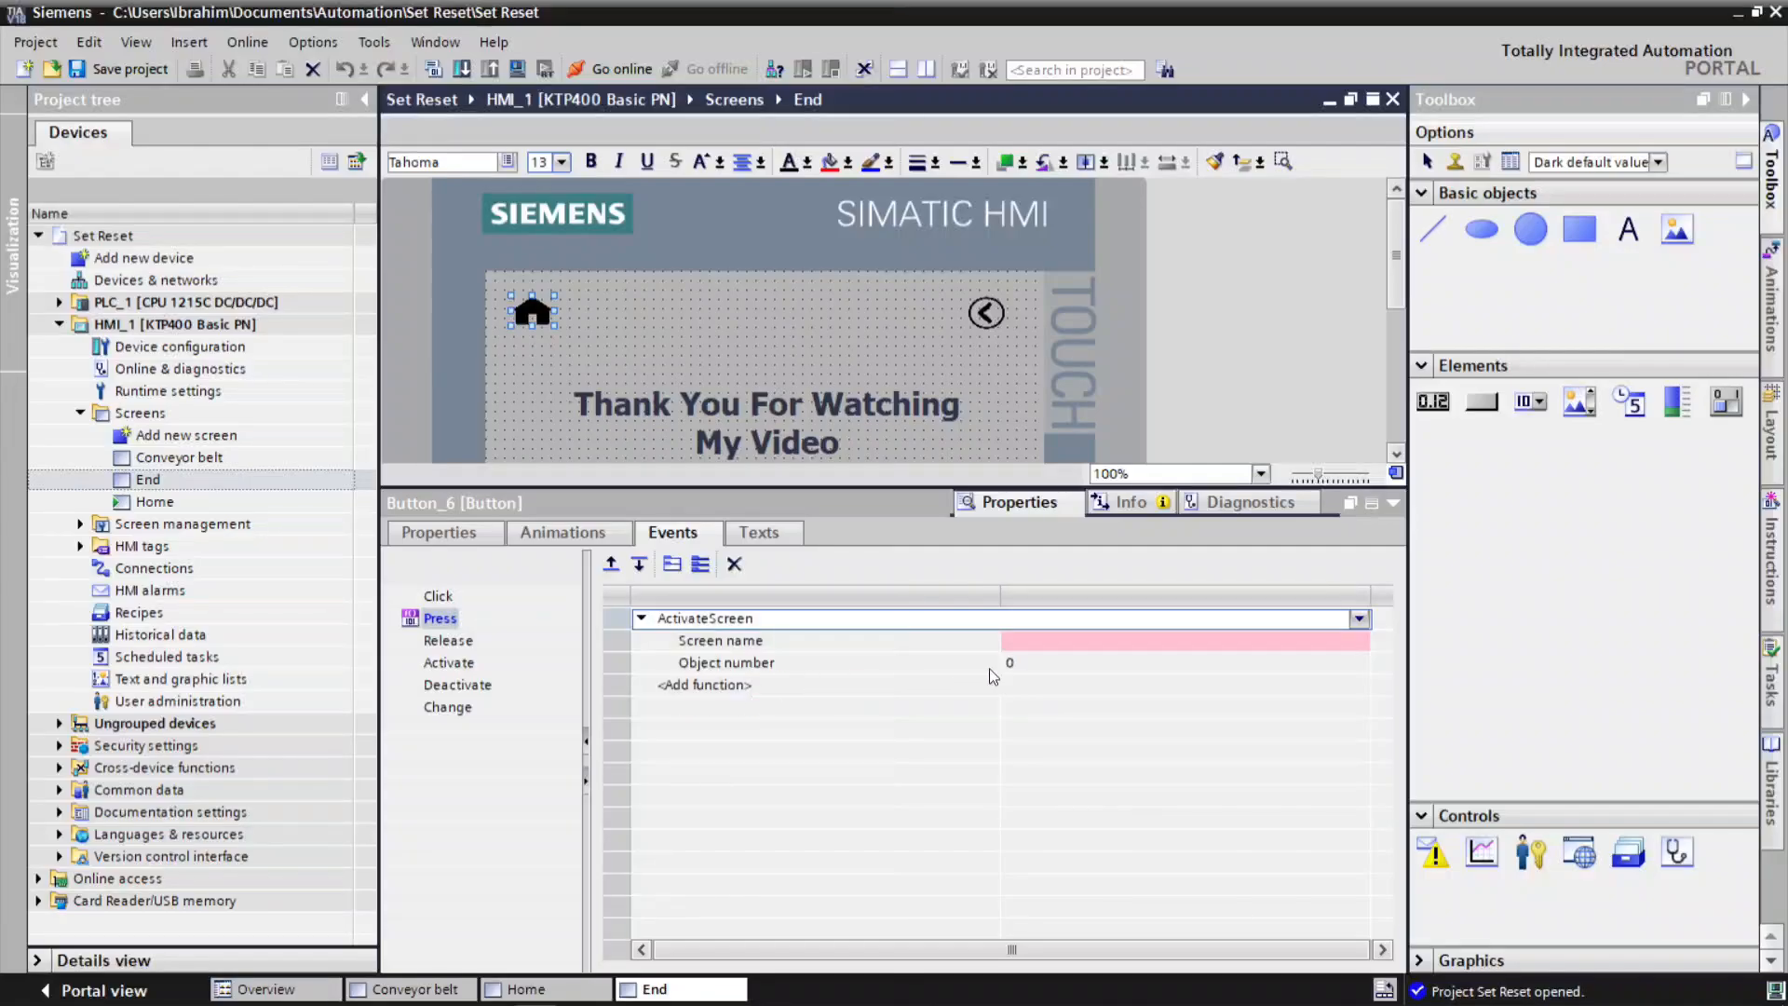
pyautogui.click(1311, 640)
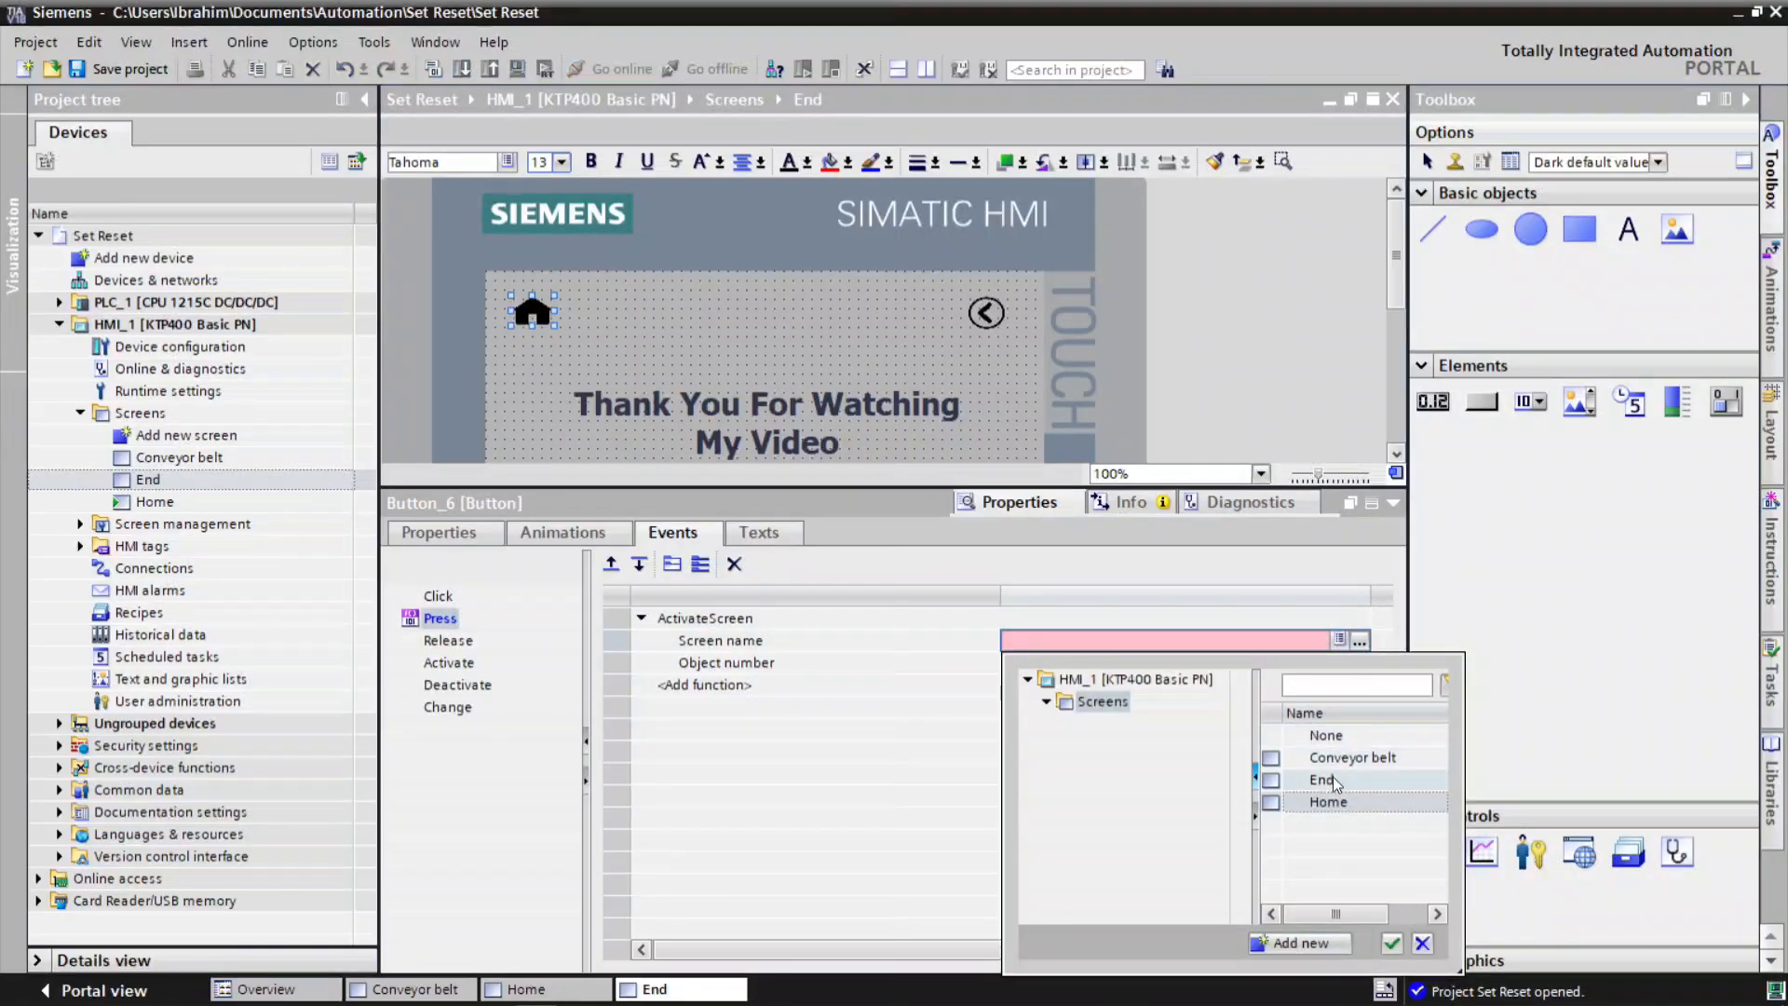
pyautogui.click(1391, 942)
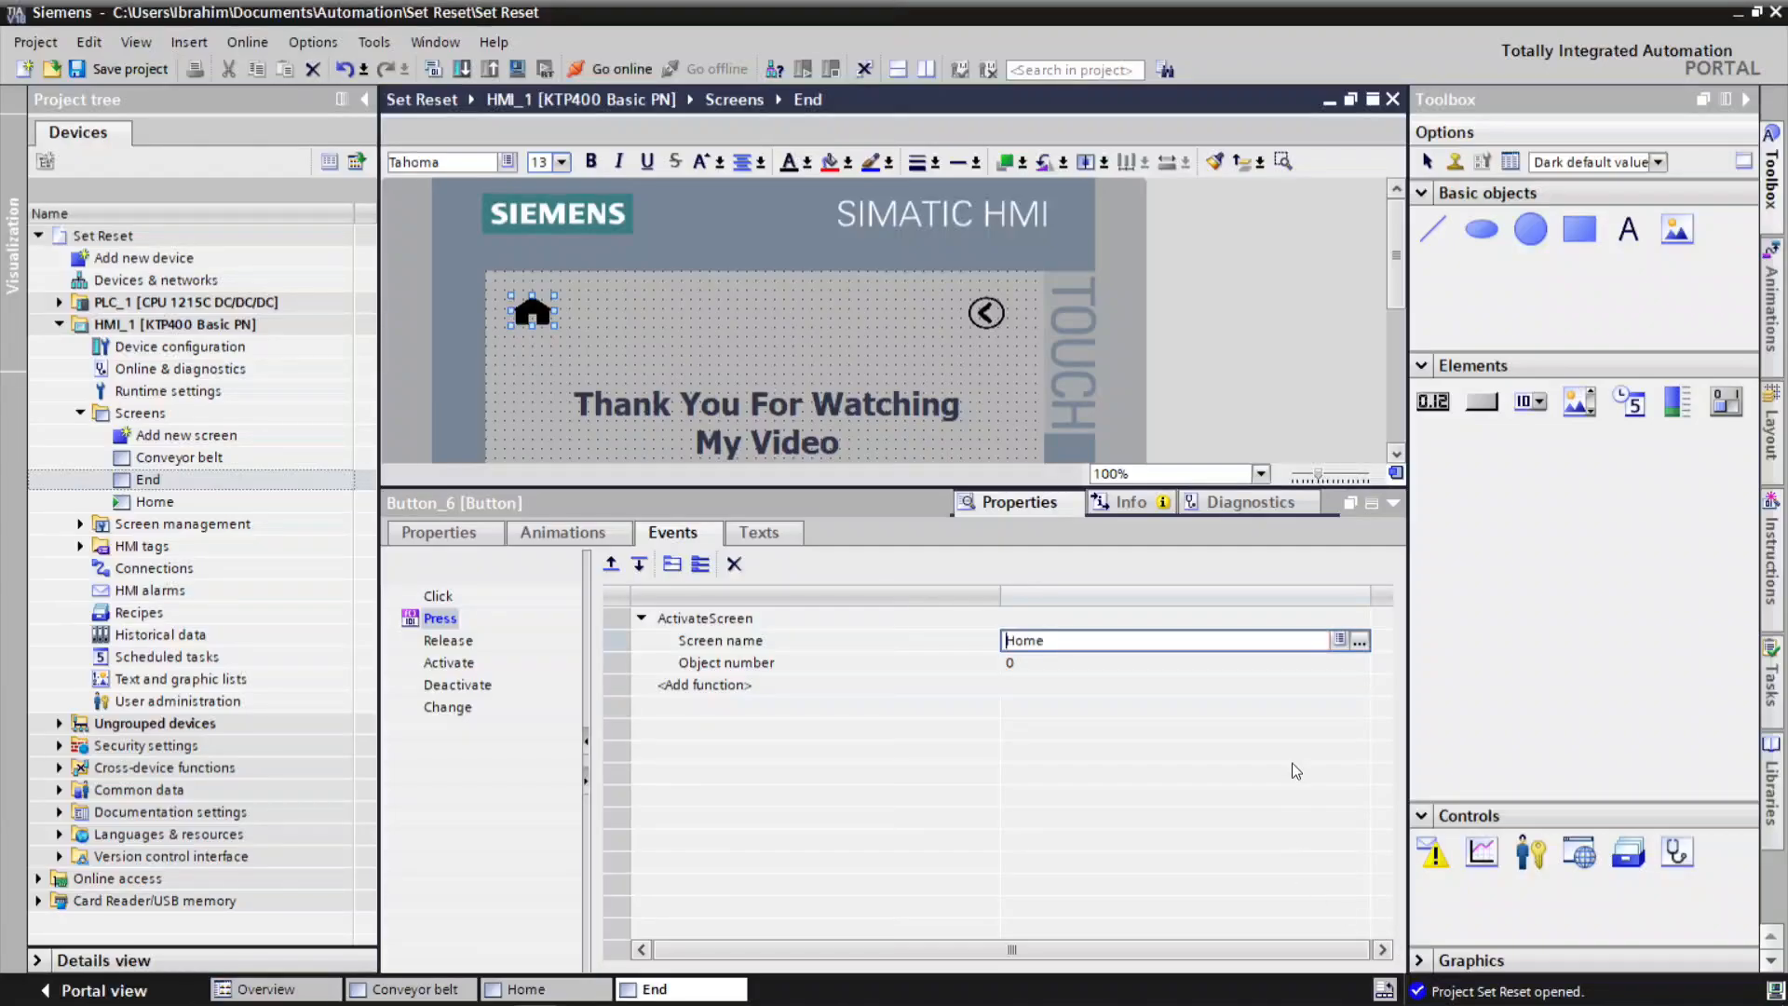
pyautogui.click(1392, 504)
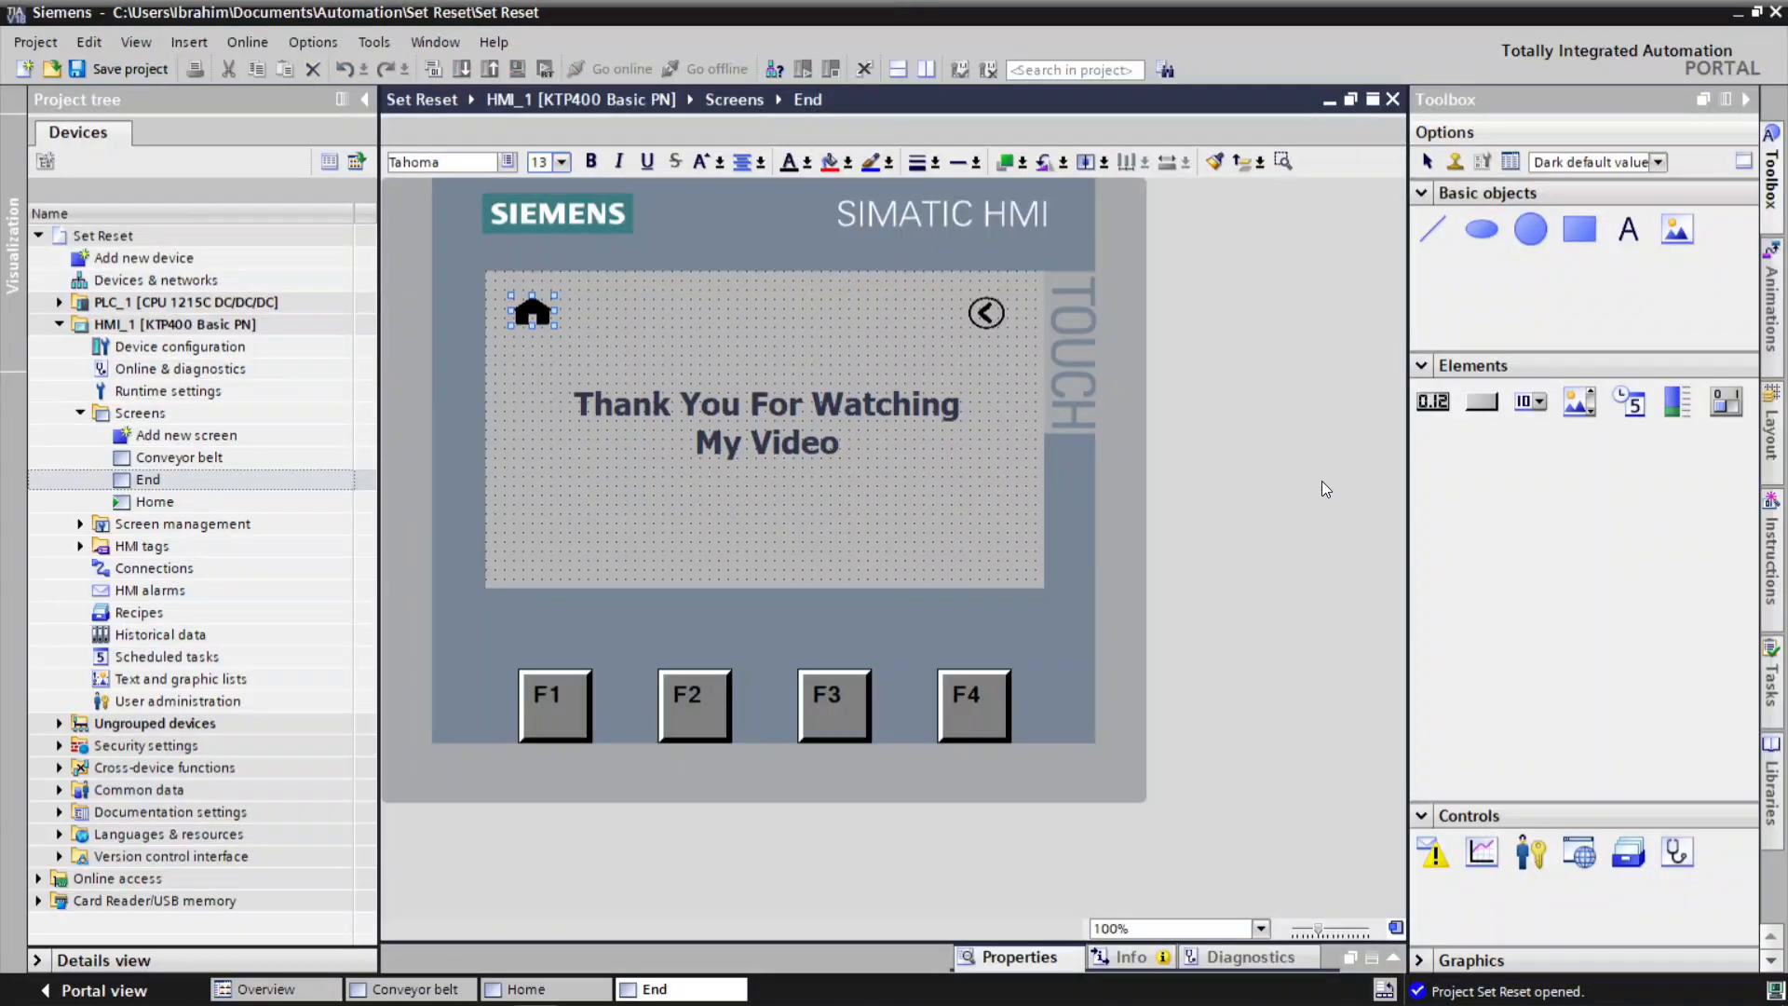
# Set the ActivateScreen target of the End screen's back-arrow button to Conveyor belt for its Press event.
pyautogui.rightClick(986, 314)
pyautogui.click(1046, 670)
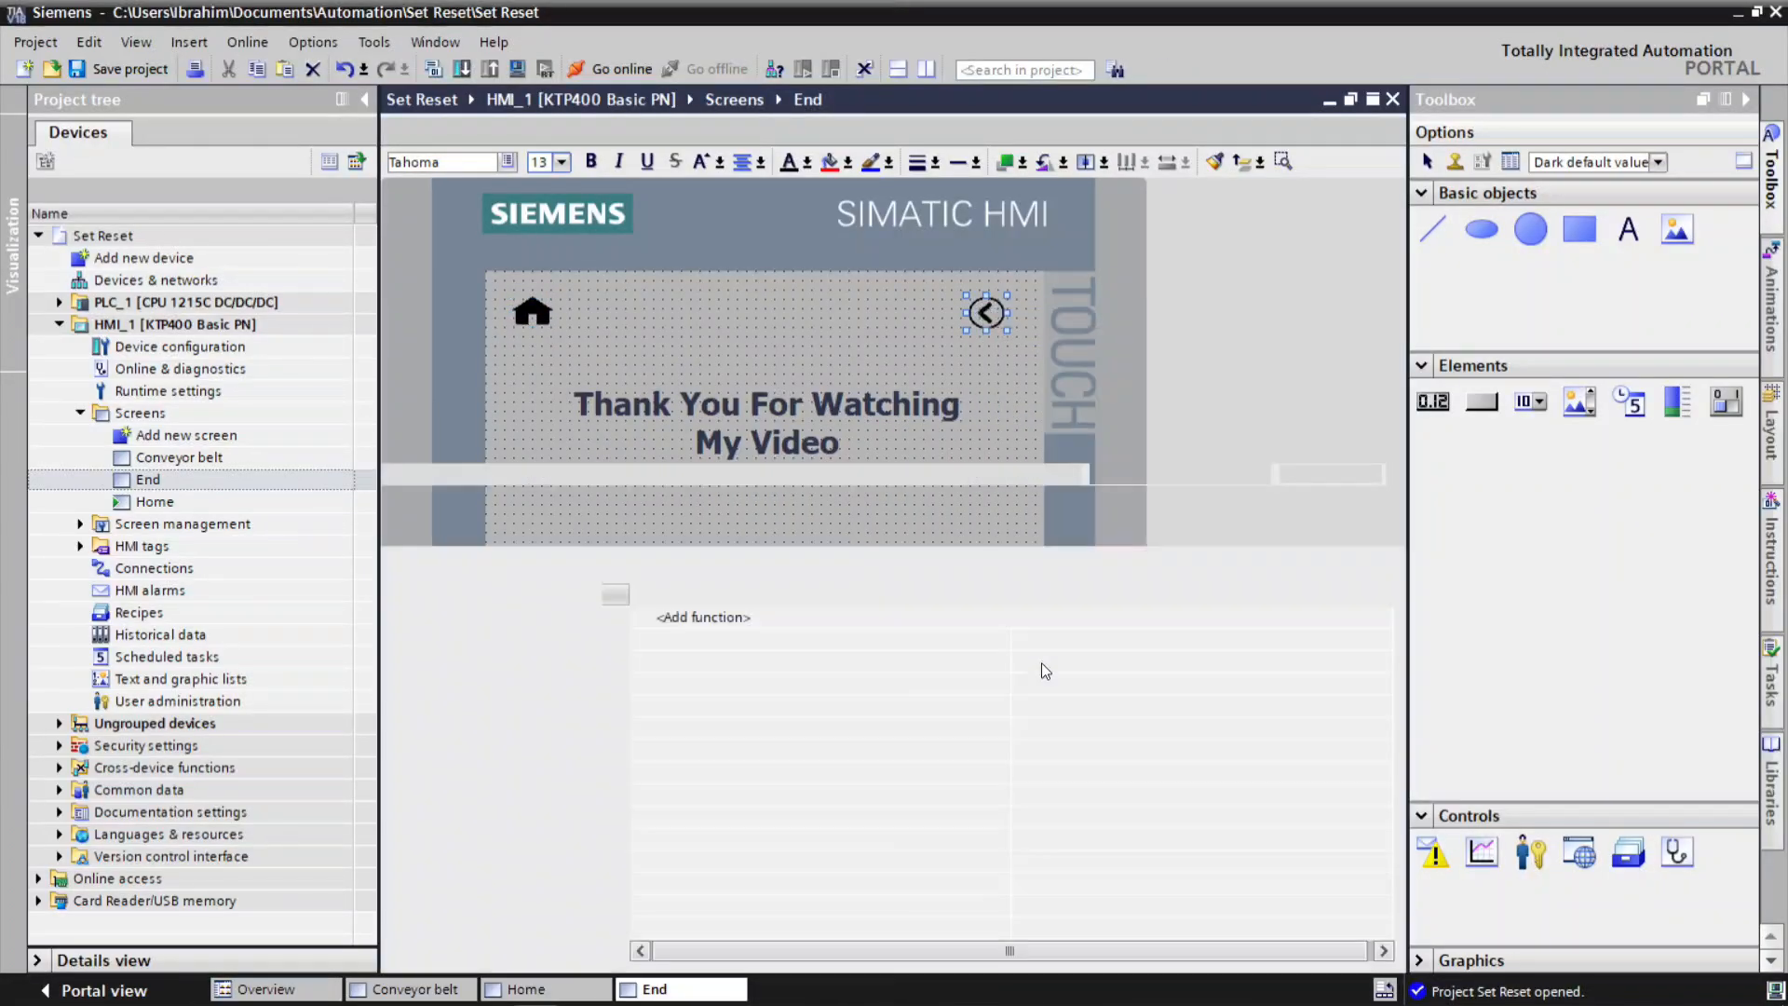
pyautogui.click(1020, 641)
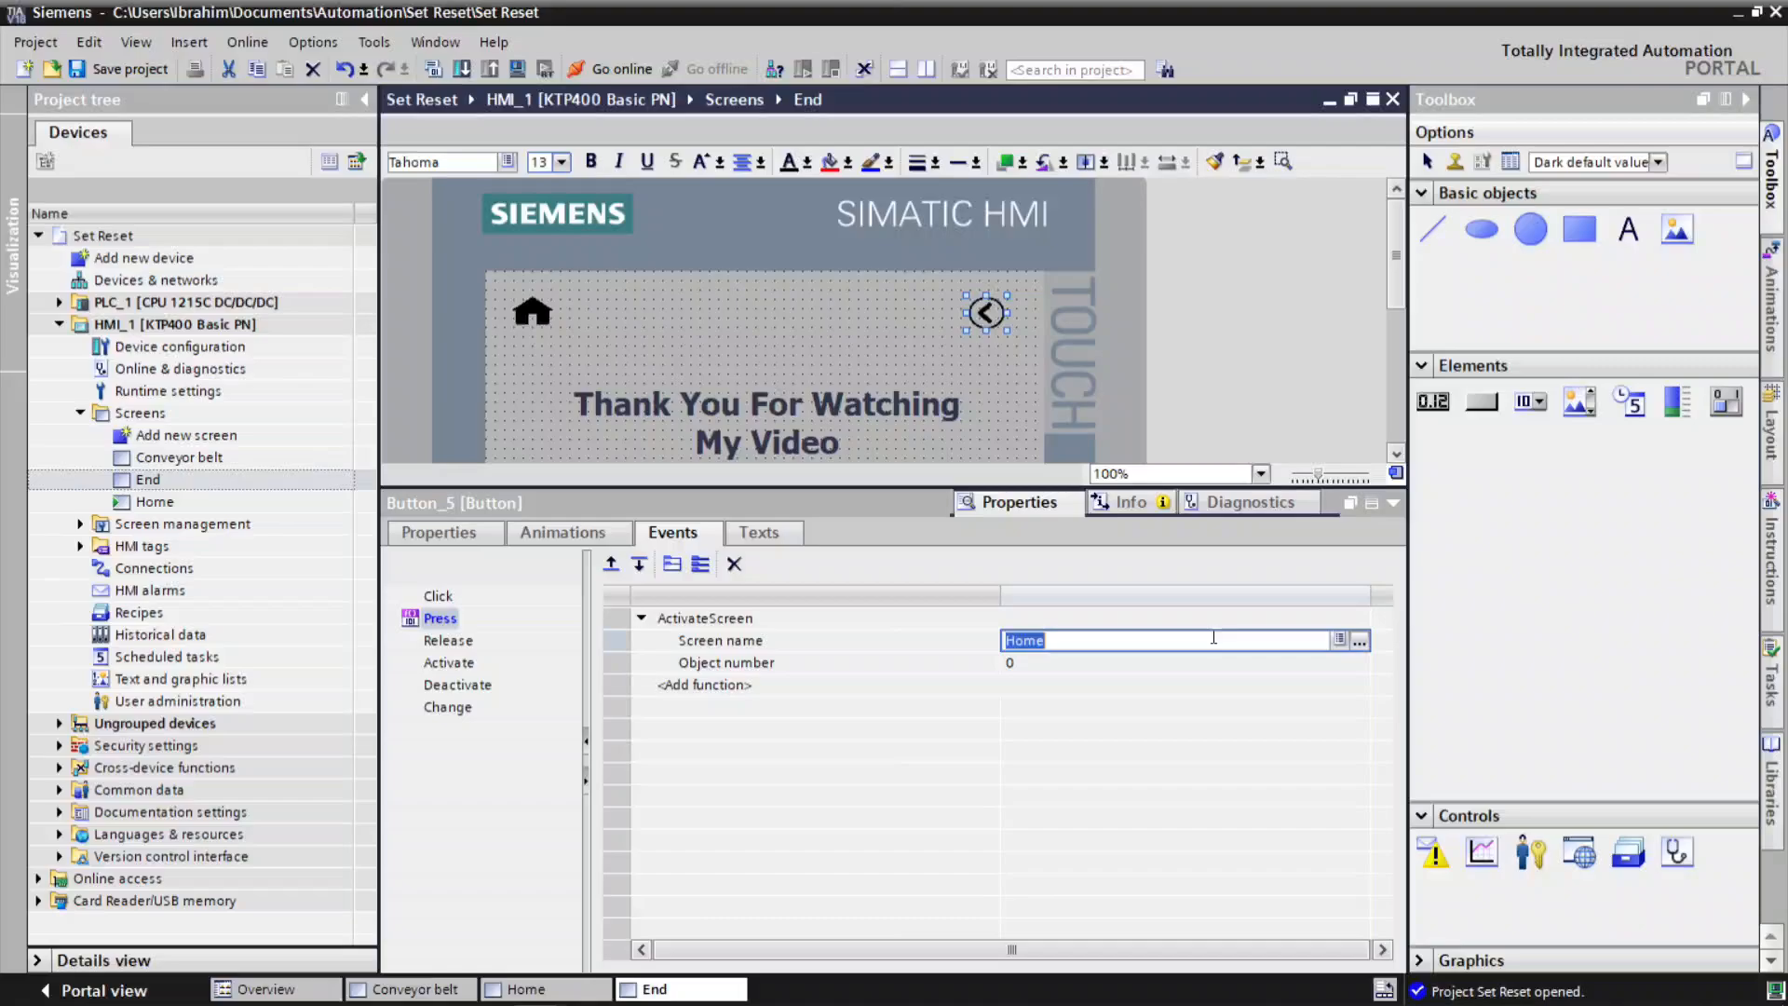
pyautogui.click(1360, 641)
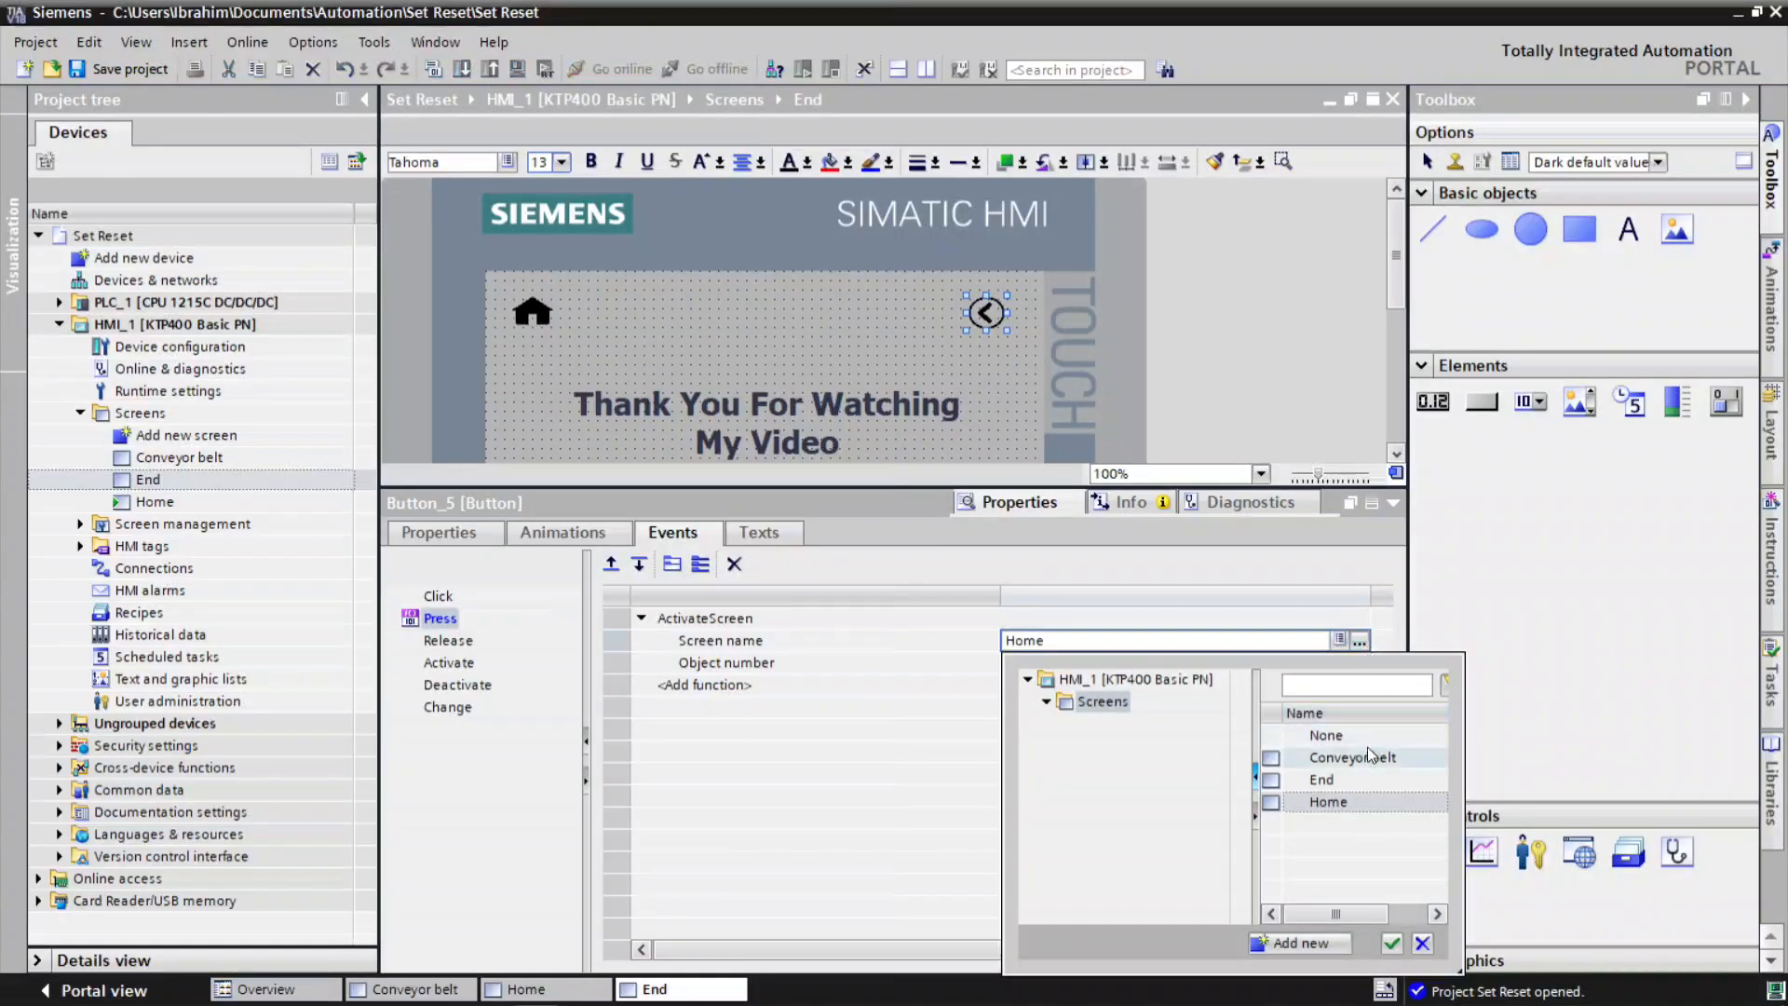
pyautogui.click(1392, 944)
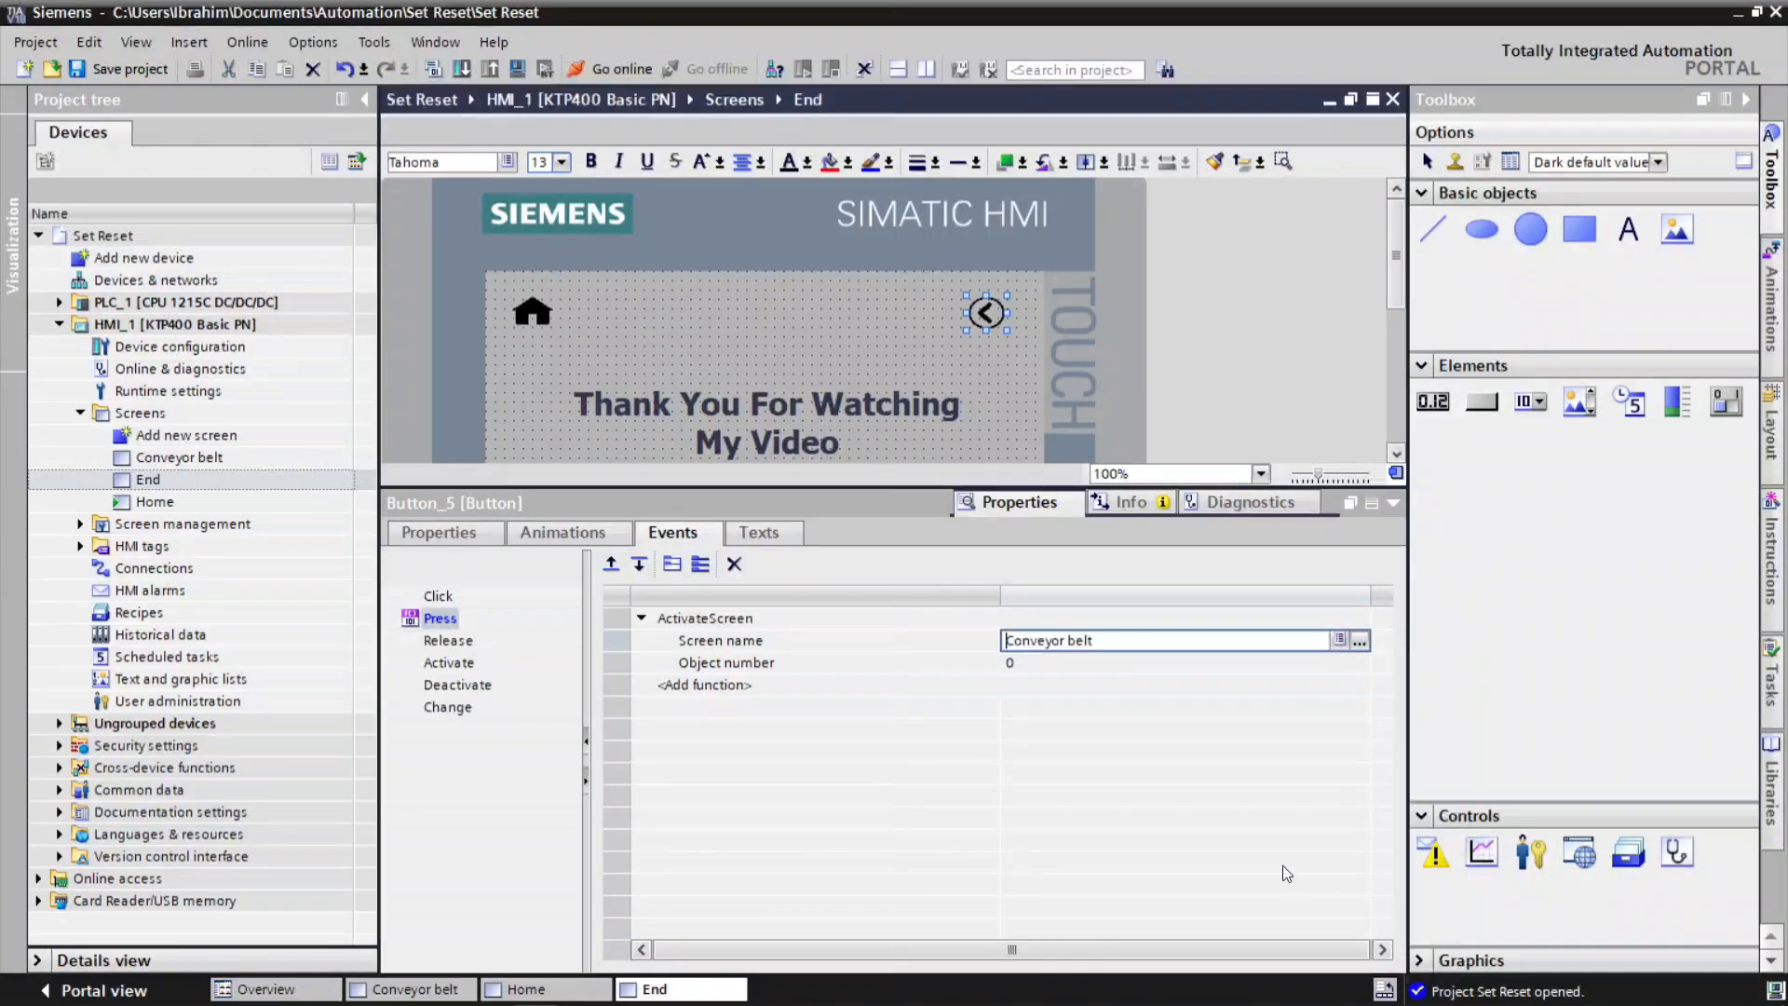
pyautogui.click(1397, 503)
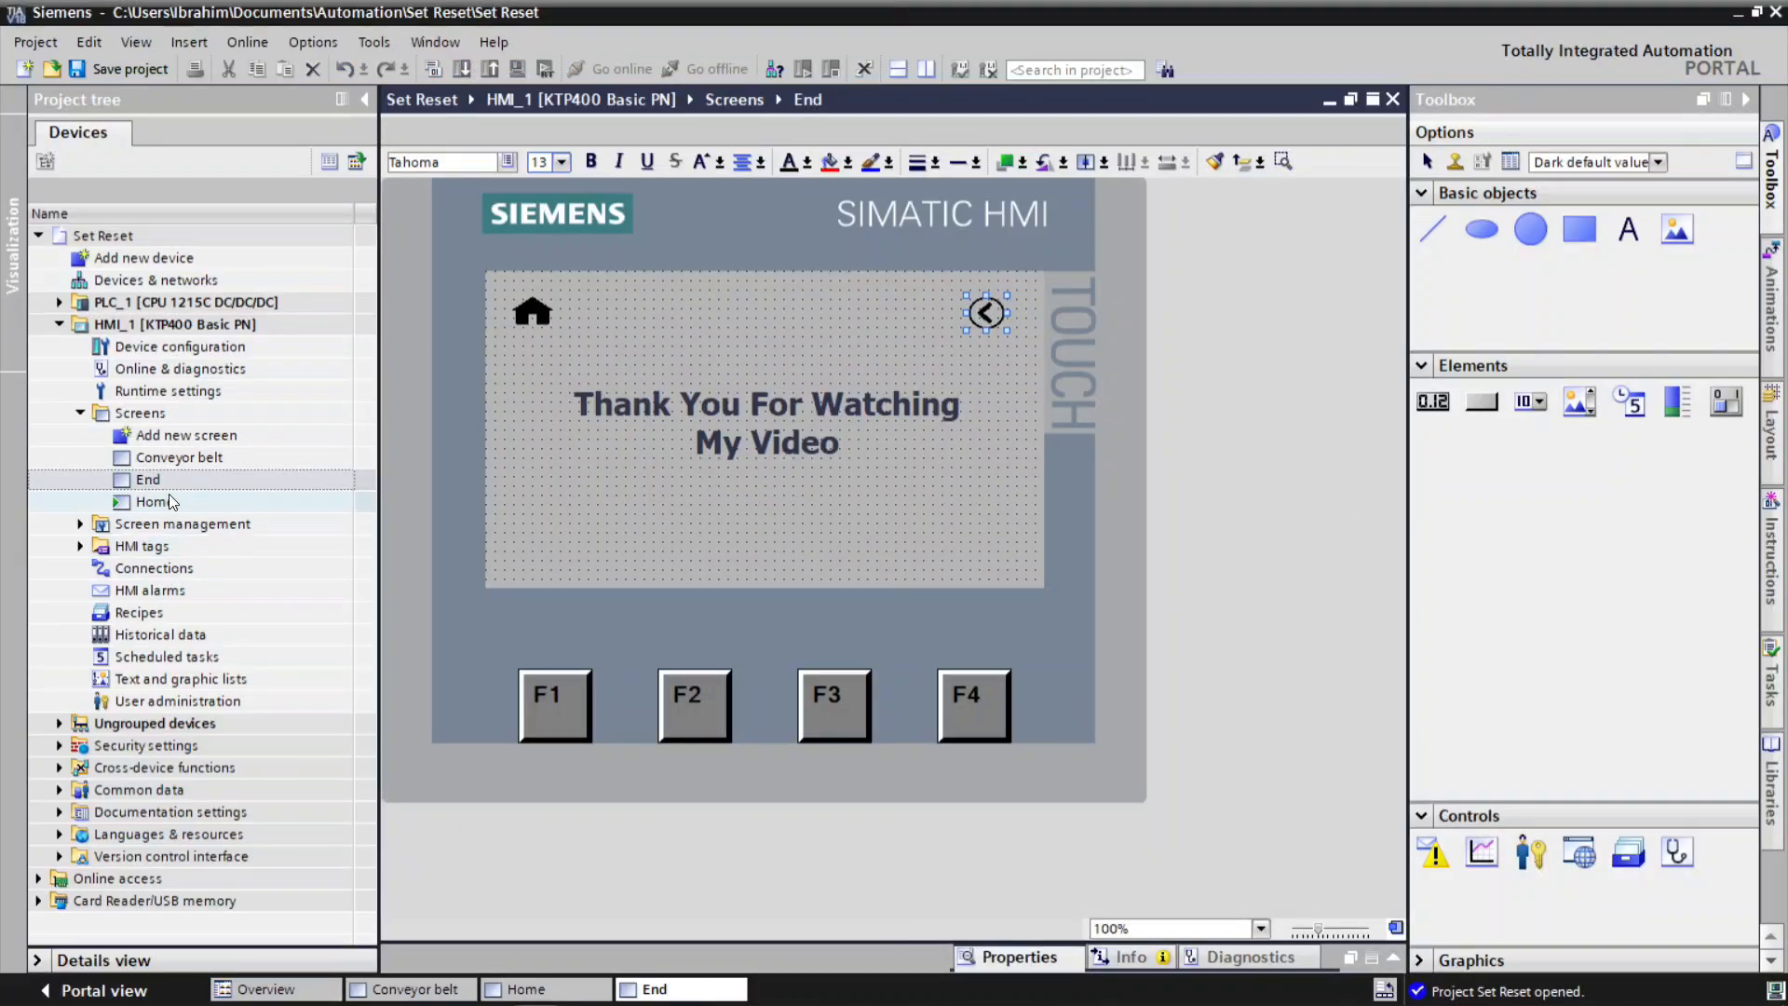
# Try moving the back-arrow button to the right on the Conveyor belt screen and undo the move.
pyautogui.doubleClick(172, 458)
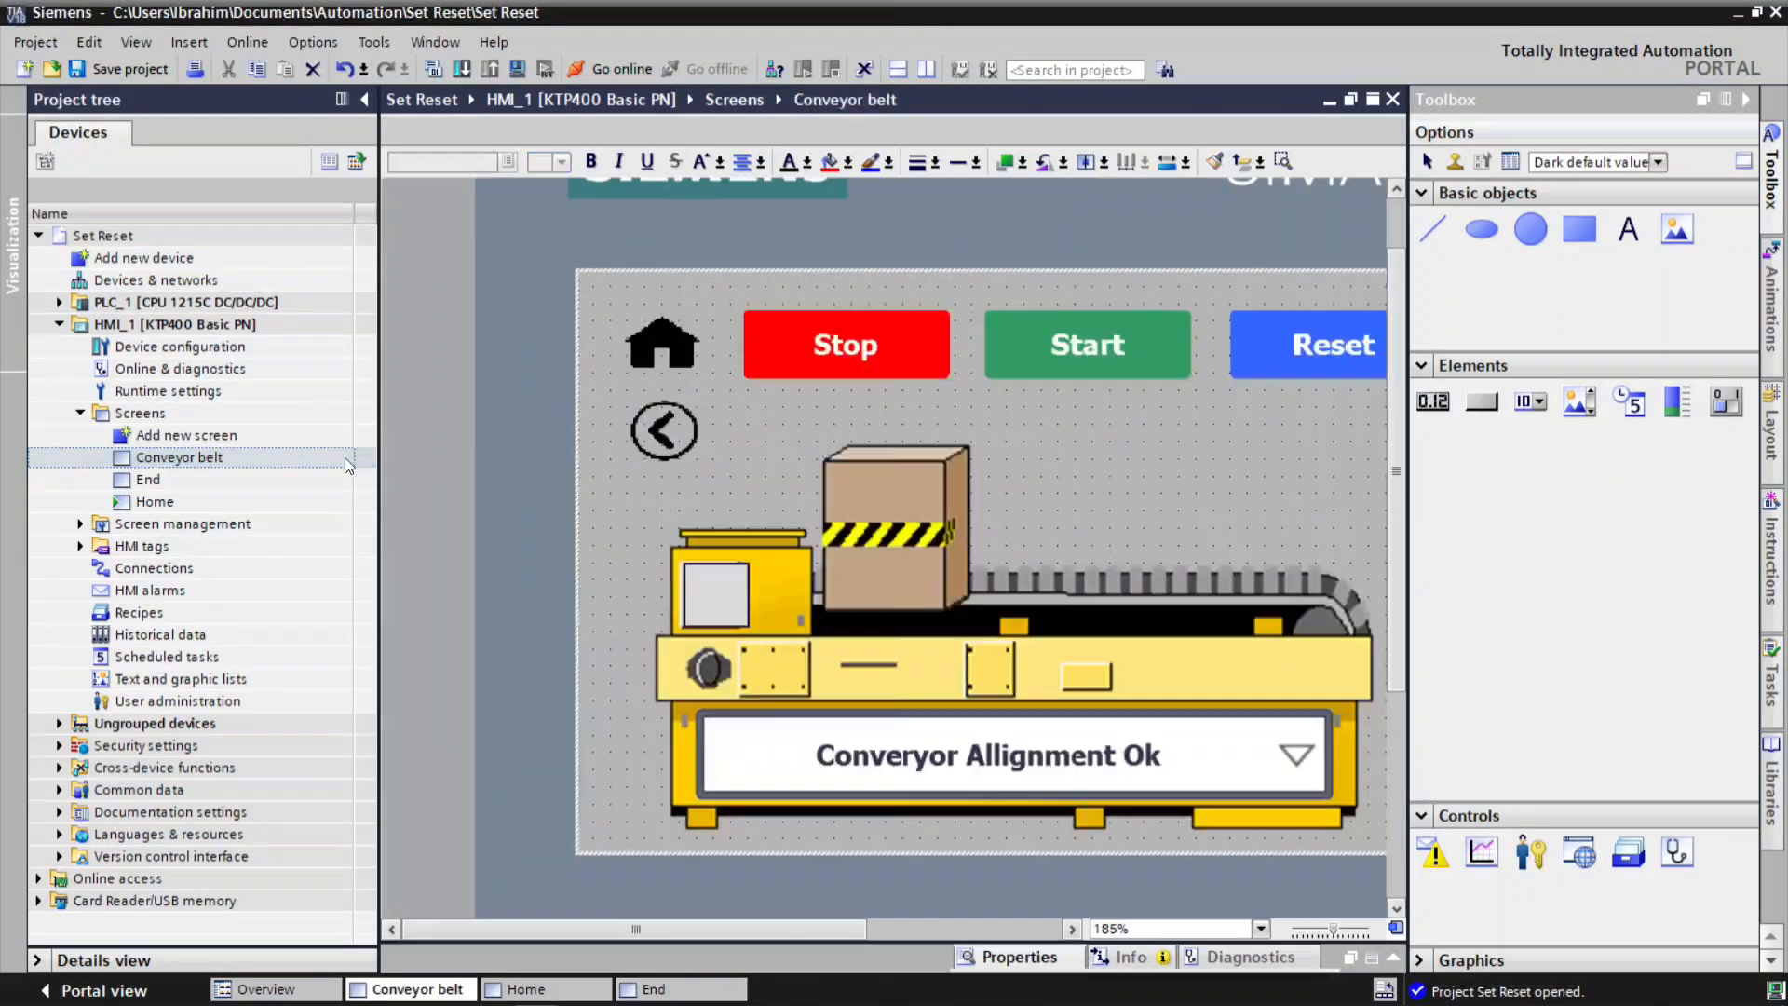
pyautogui.click(652, 425)
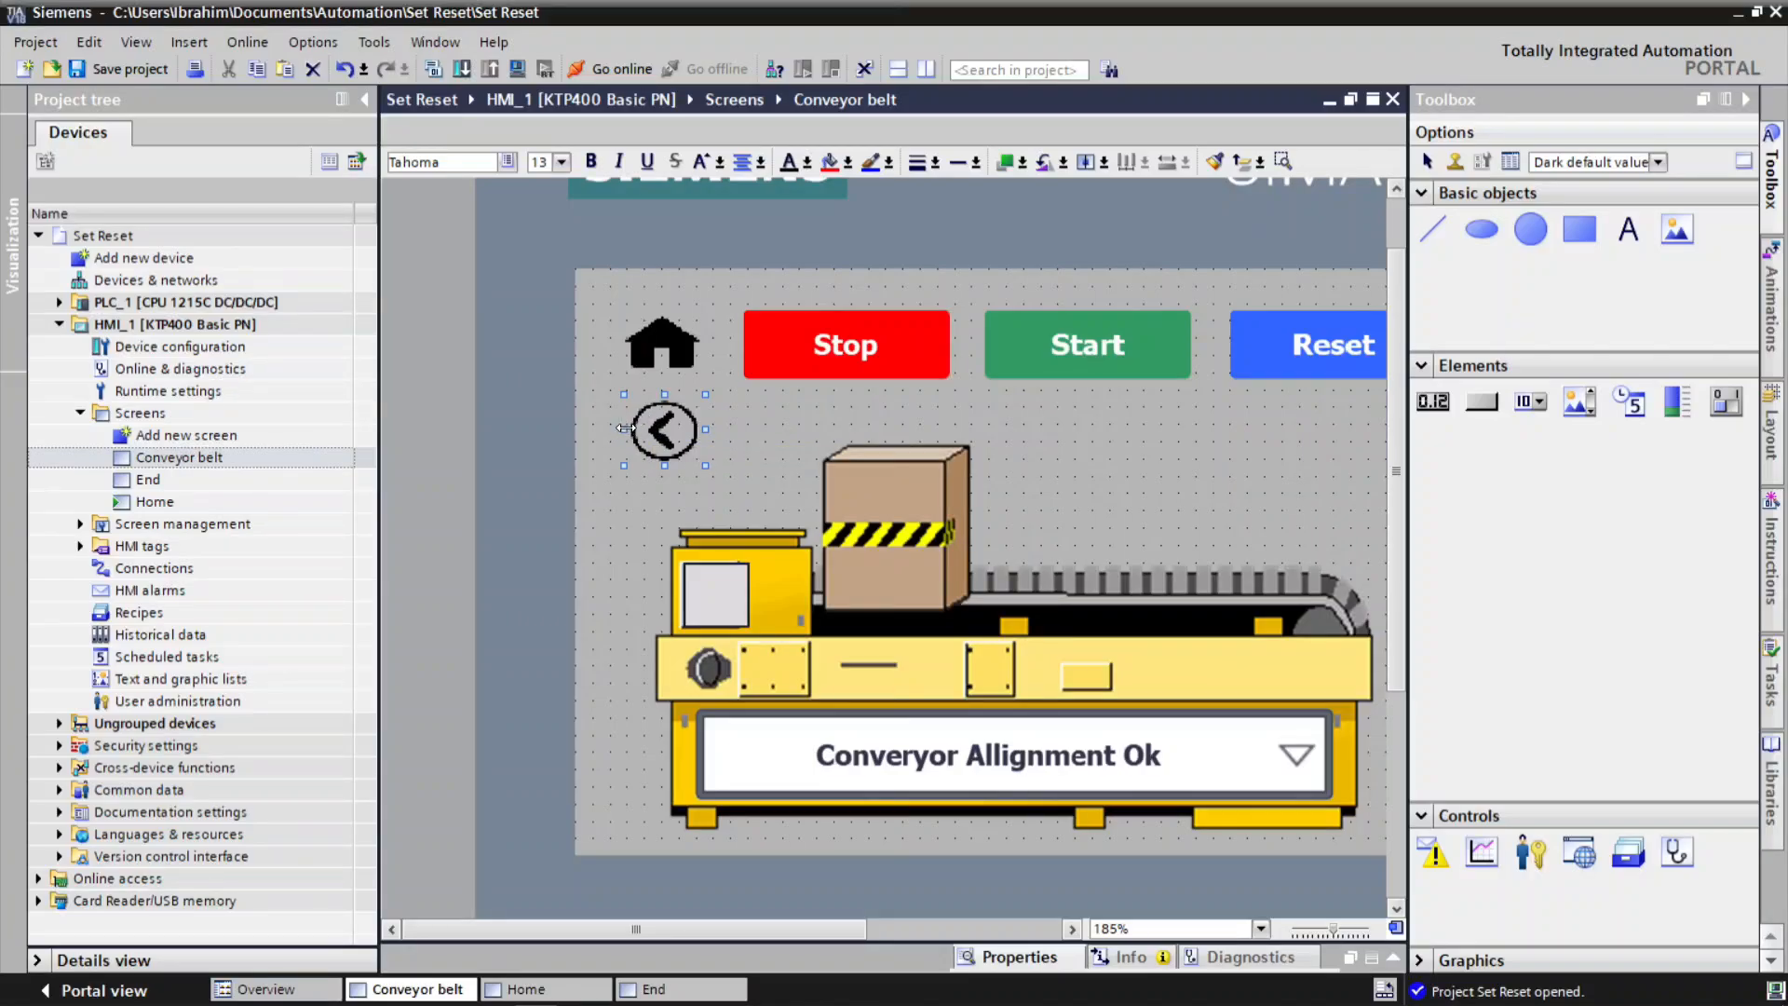
pyautogui.moveTo(652, 428); pyautogui.dragTo(739, 428)
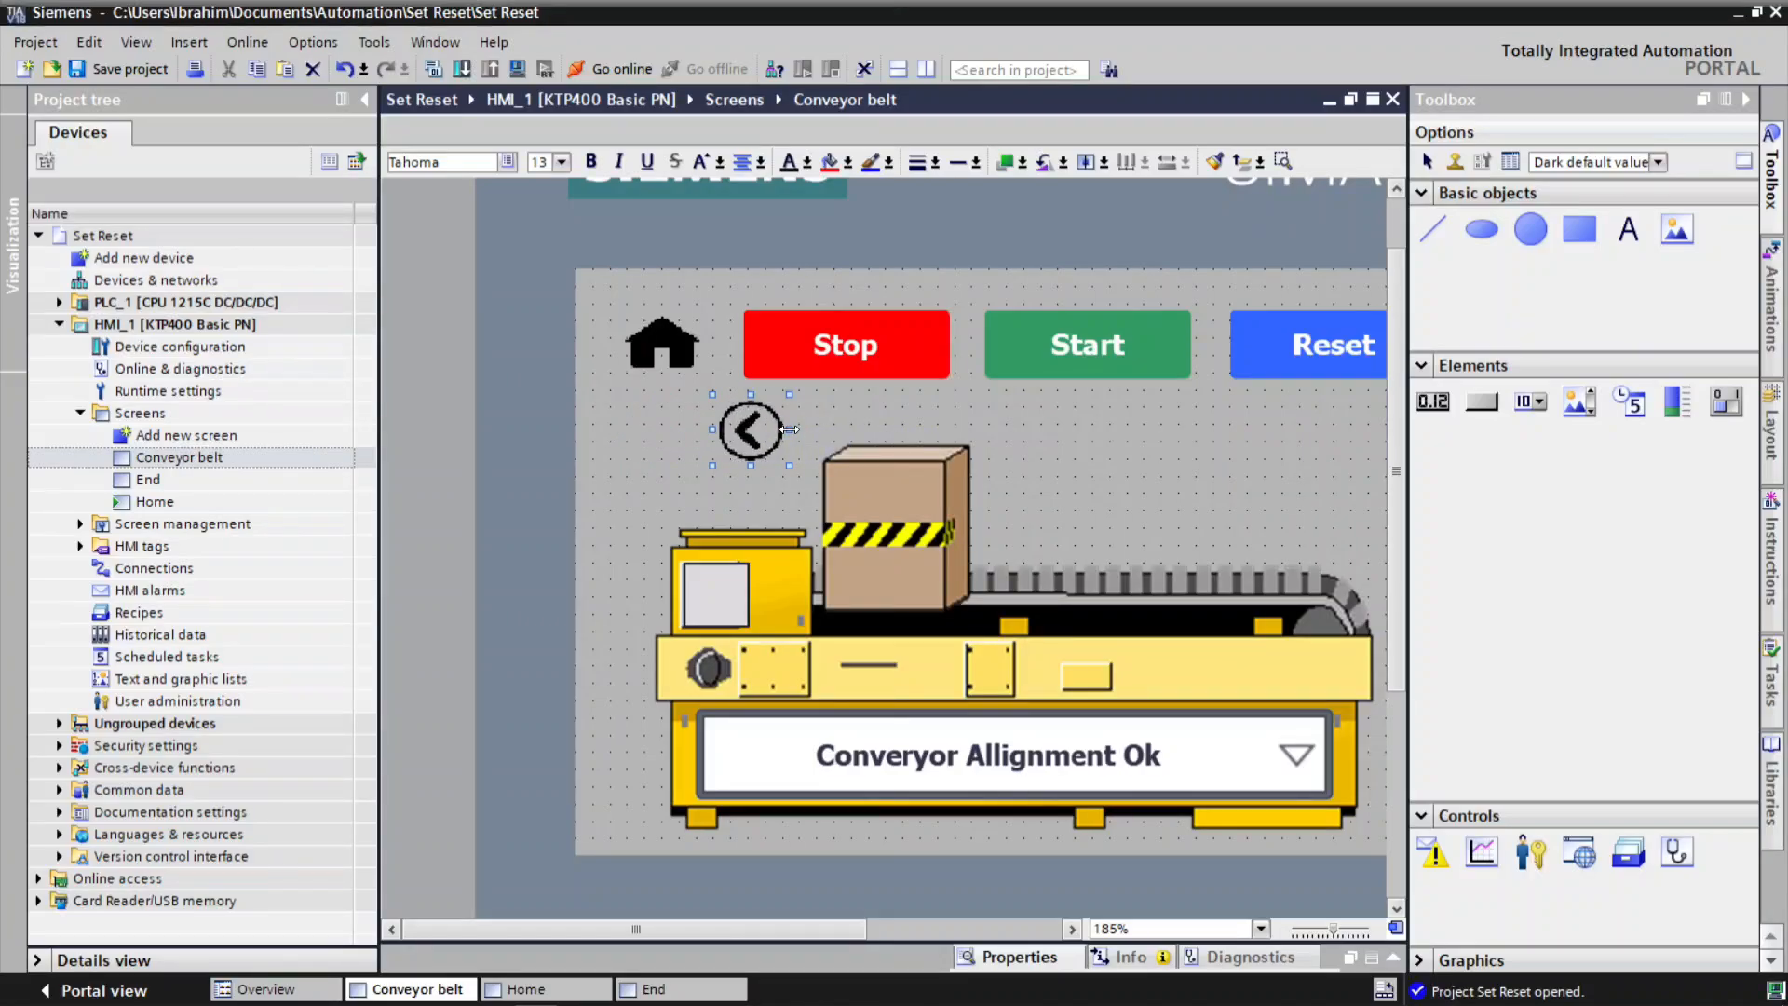
pyautogui.hotkey('ctrl', 'z')
# Check the Press event's target screen for the Conveyor belt screen's back-arrow button, keeping Home selected.
pyautogui.rightClick(650, 438)
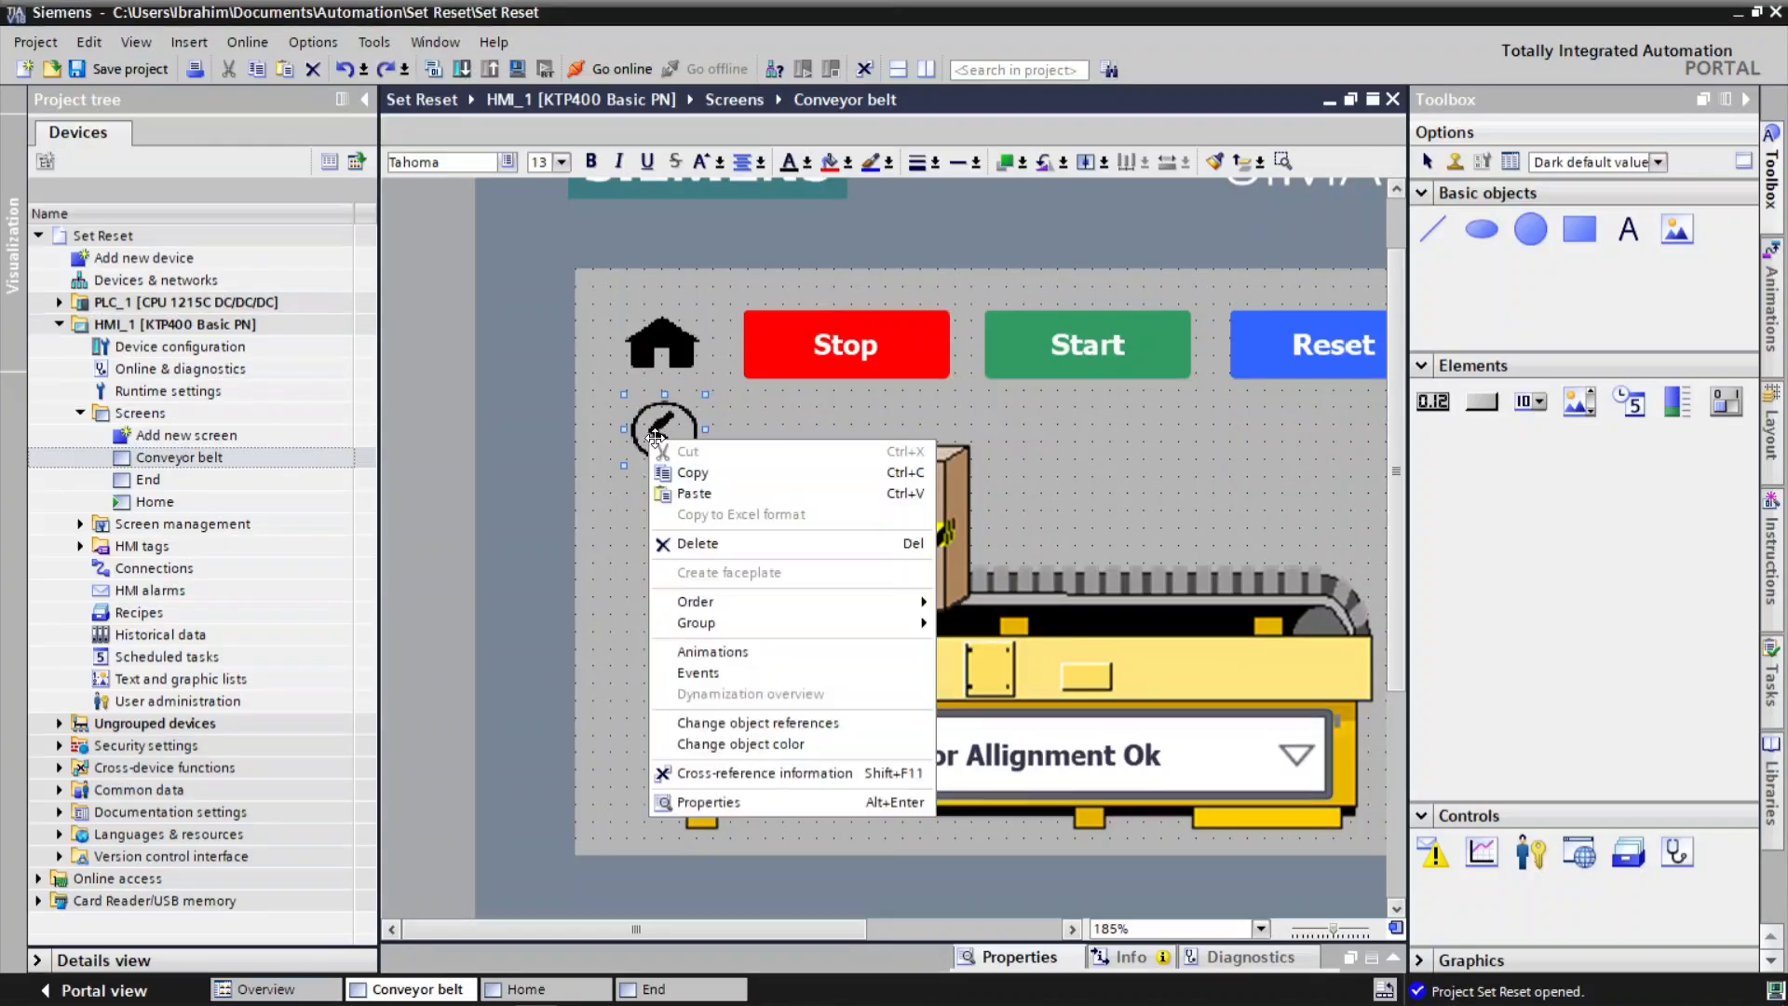
pyautogui.click(735, 803)
pyautogui.click(1341, 640)
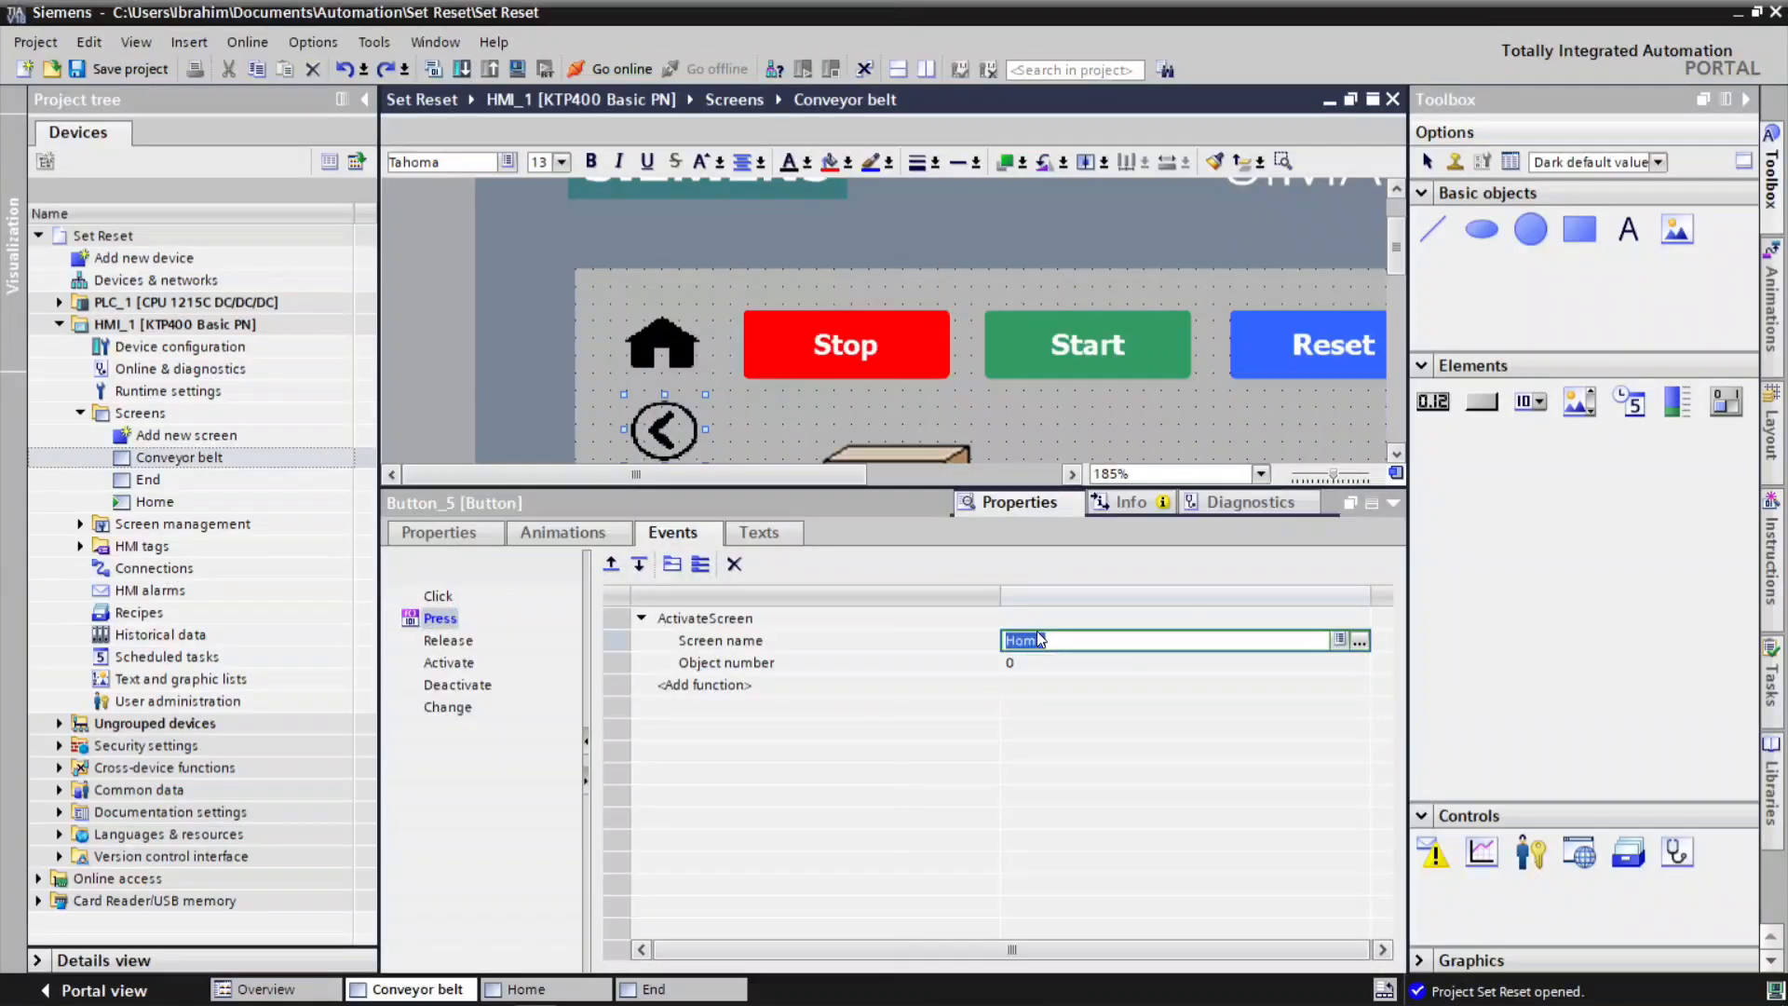
pyautogui.click(1360, 641)
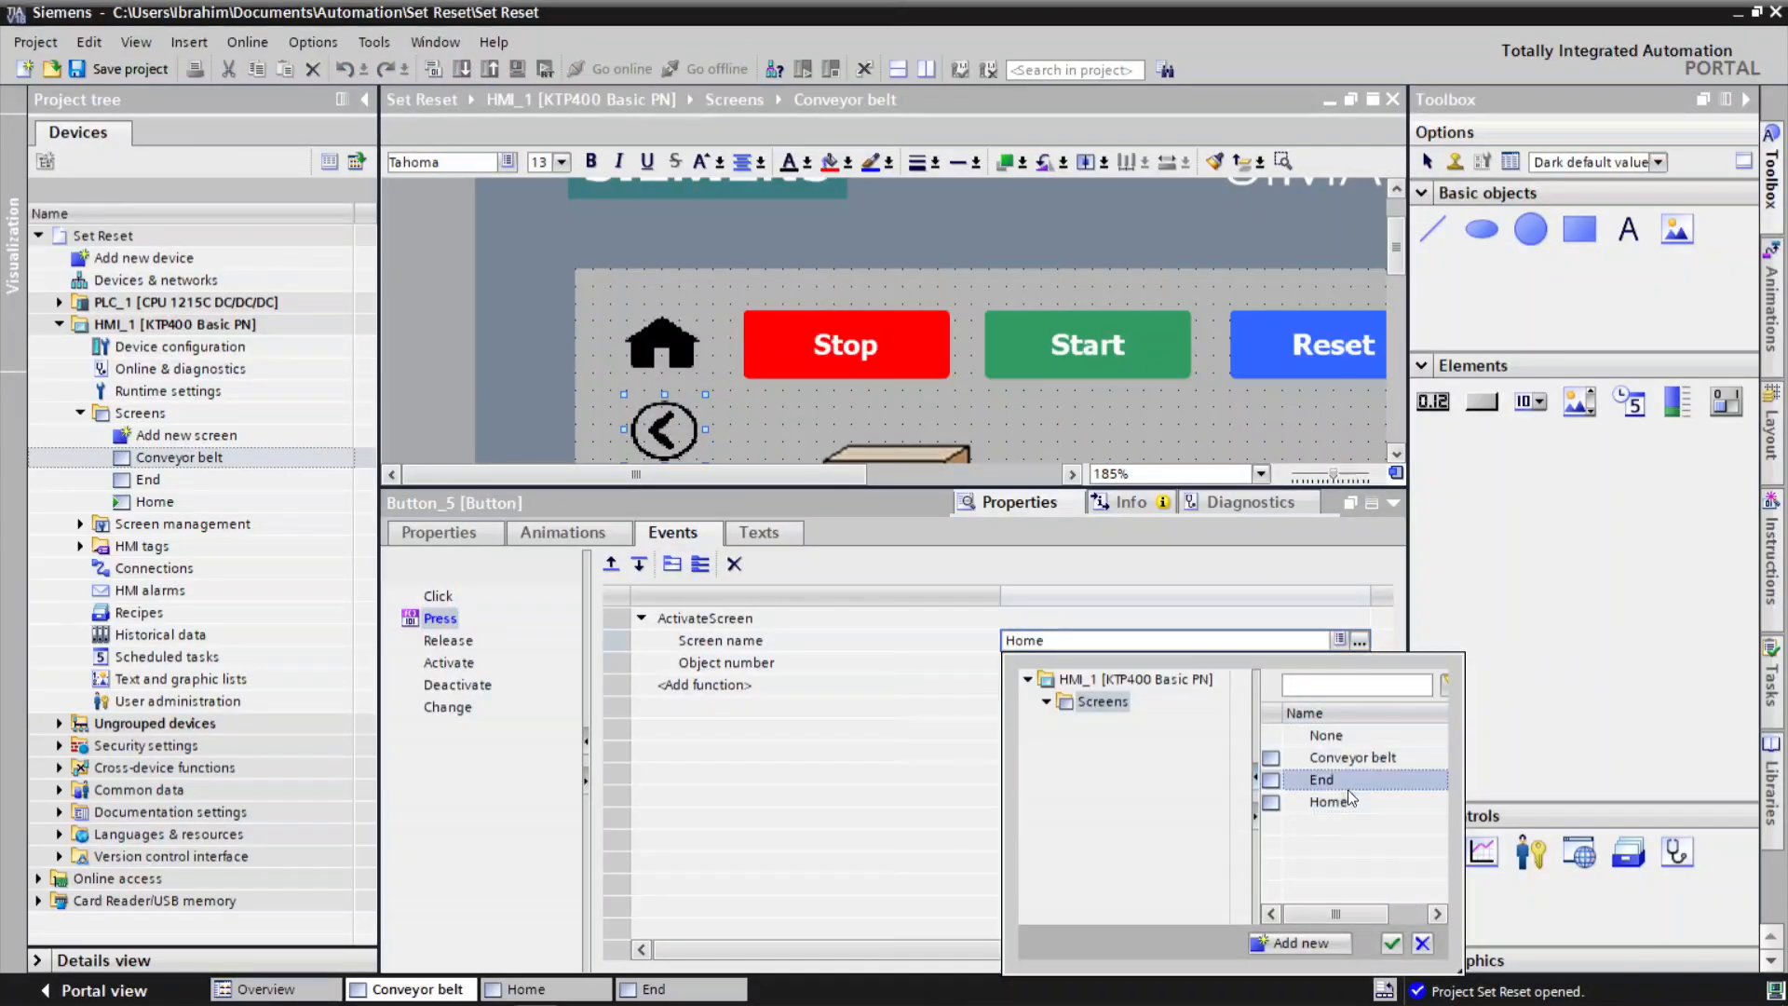
pyautogui.click(1392, 944)
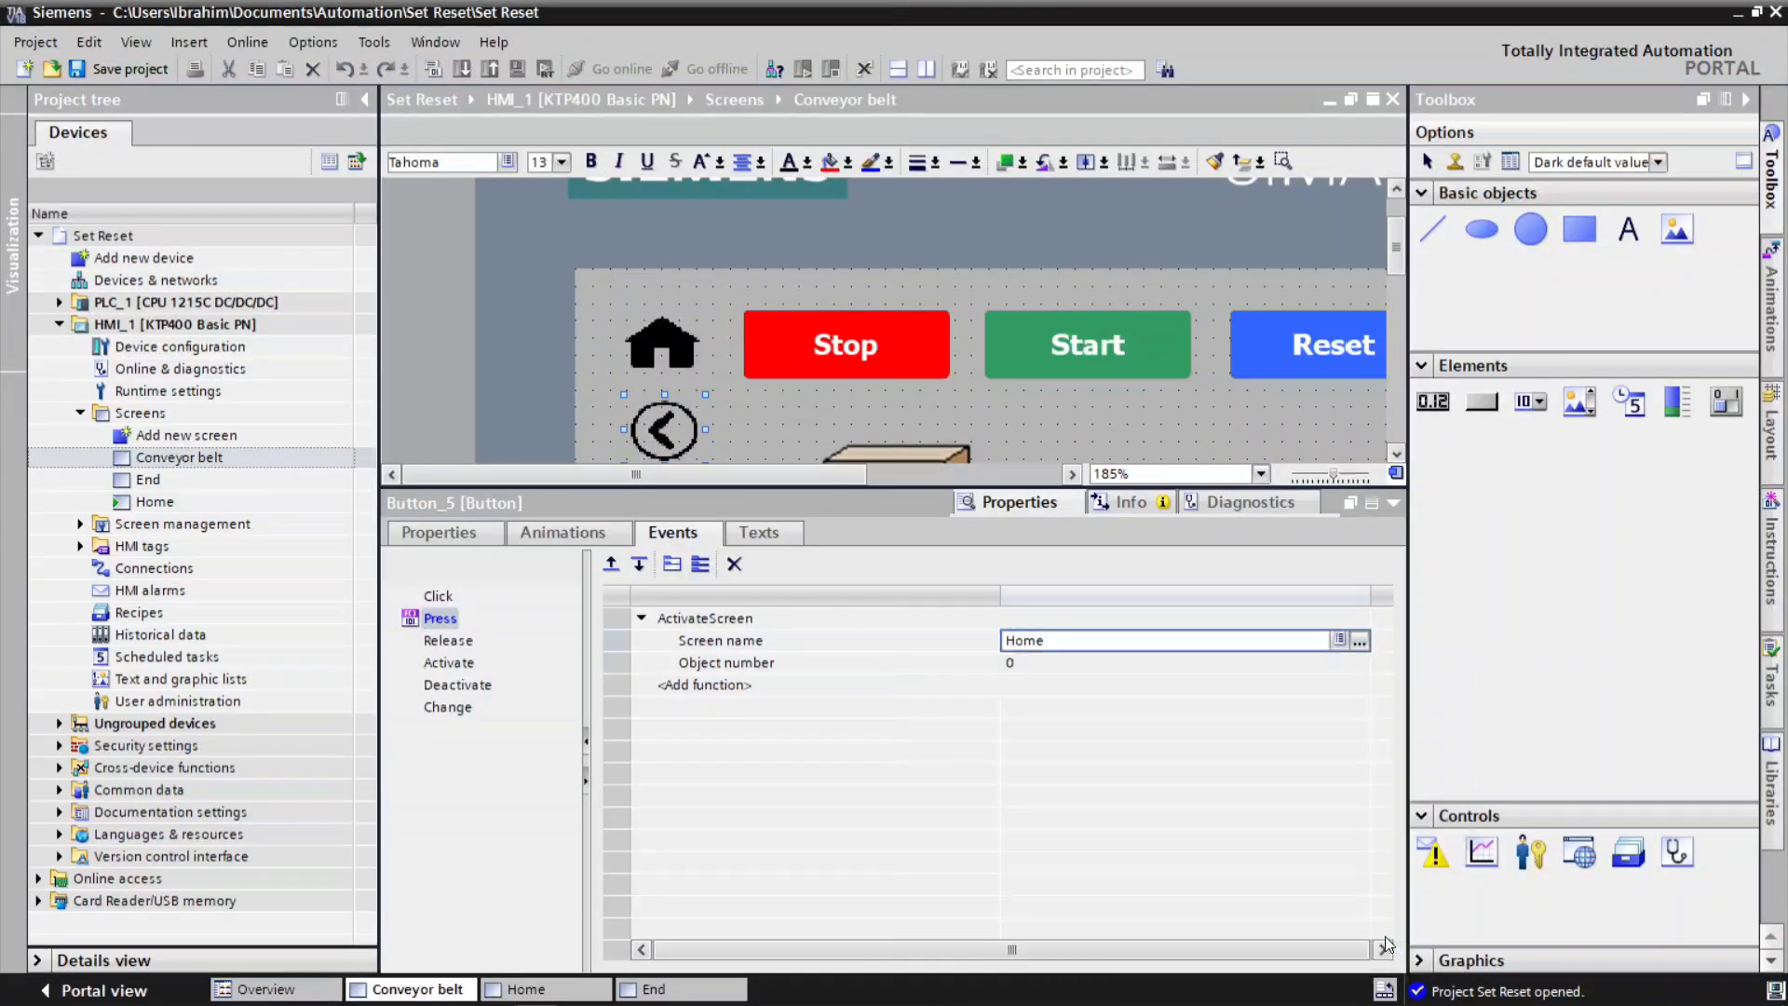
pyautogui.click(1392, 504)
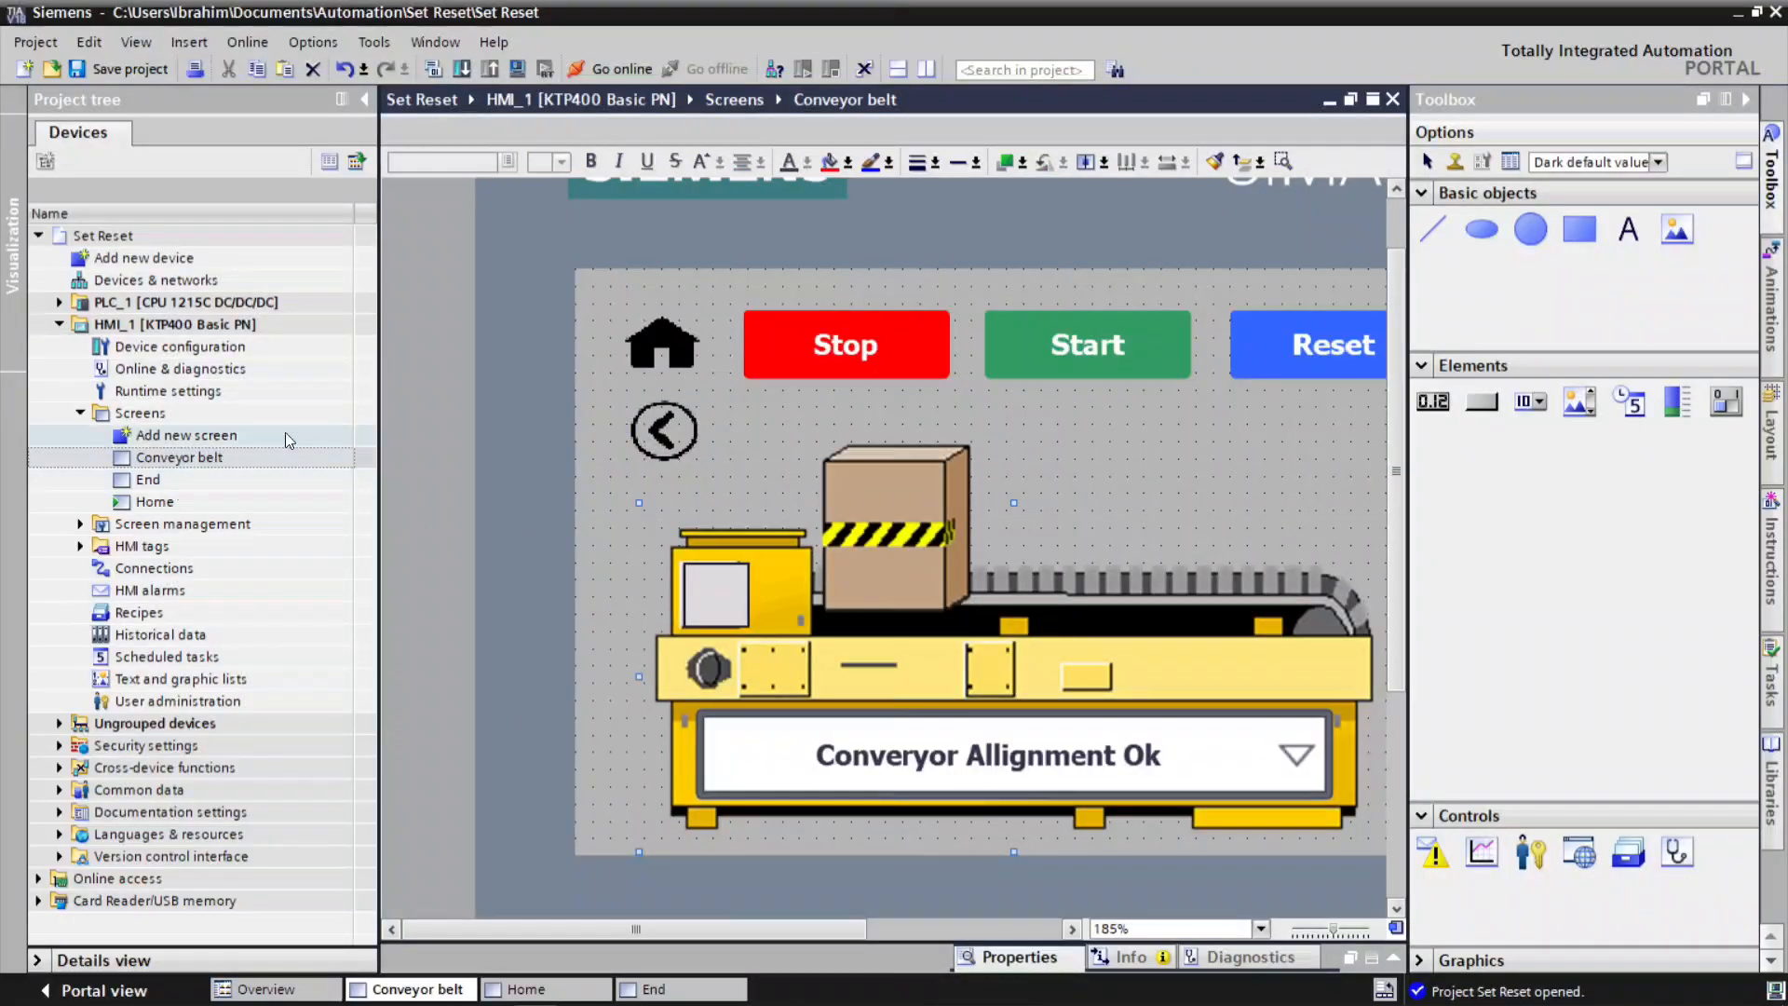
# Start the HMI simulation and test going from Home to the Conveyor belt screen with Operate and returning with the house button.
pyautogui.click(519, 67)
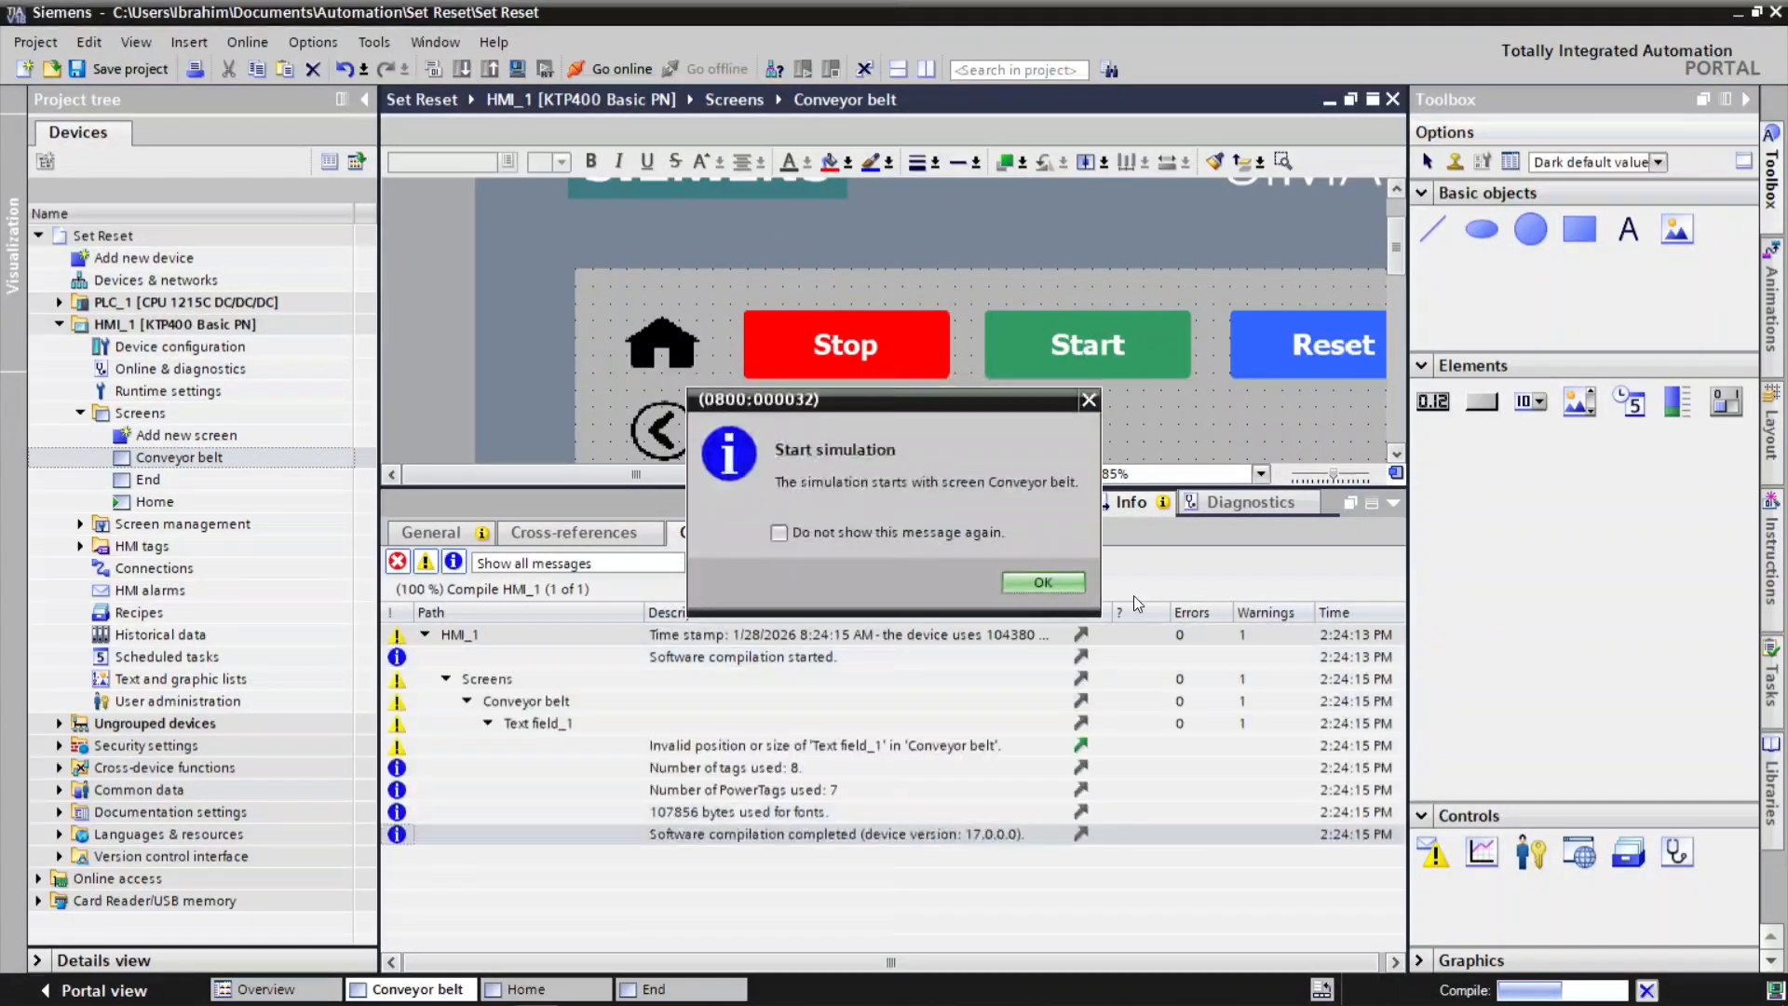
pyautogui.click(1043, 583)
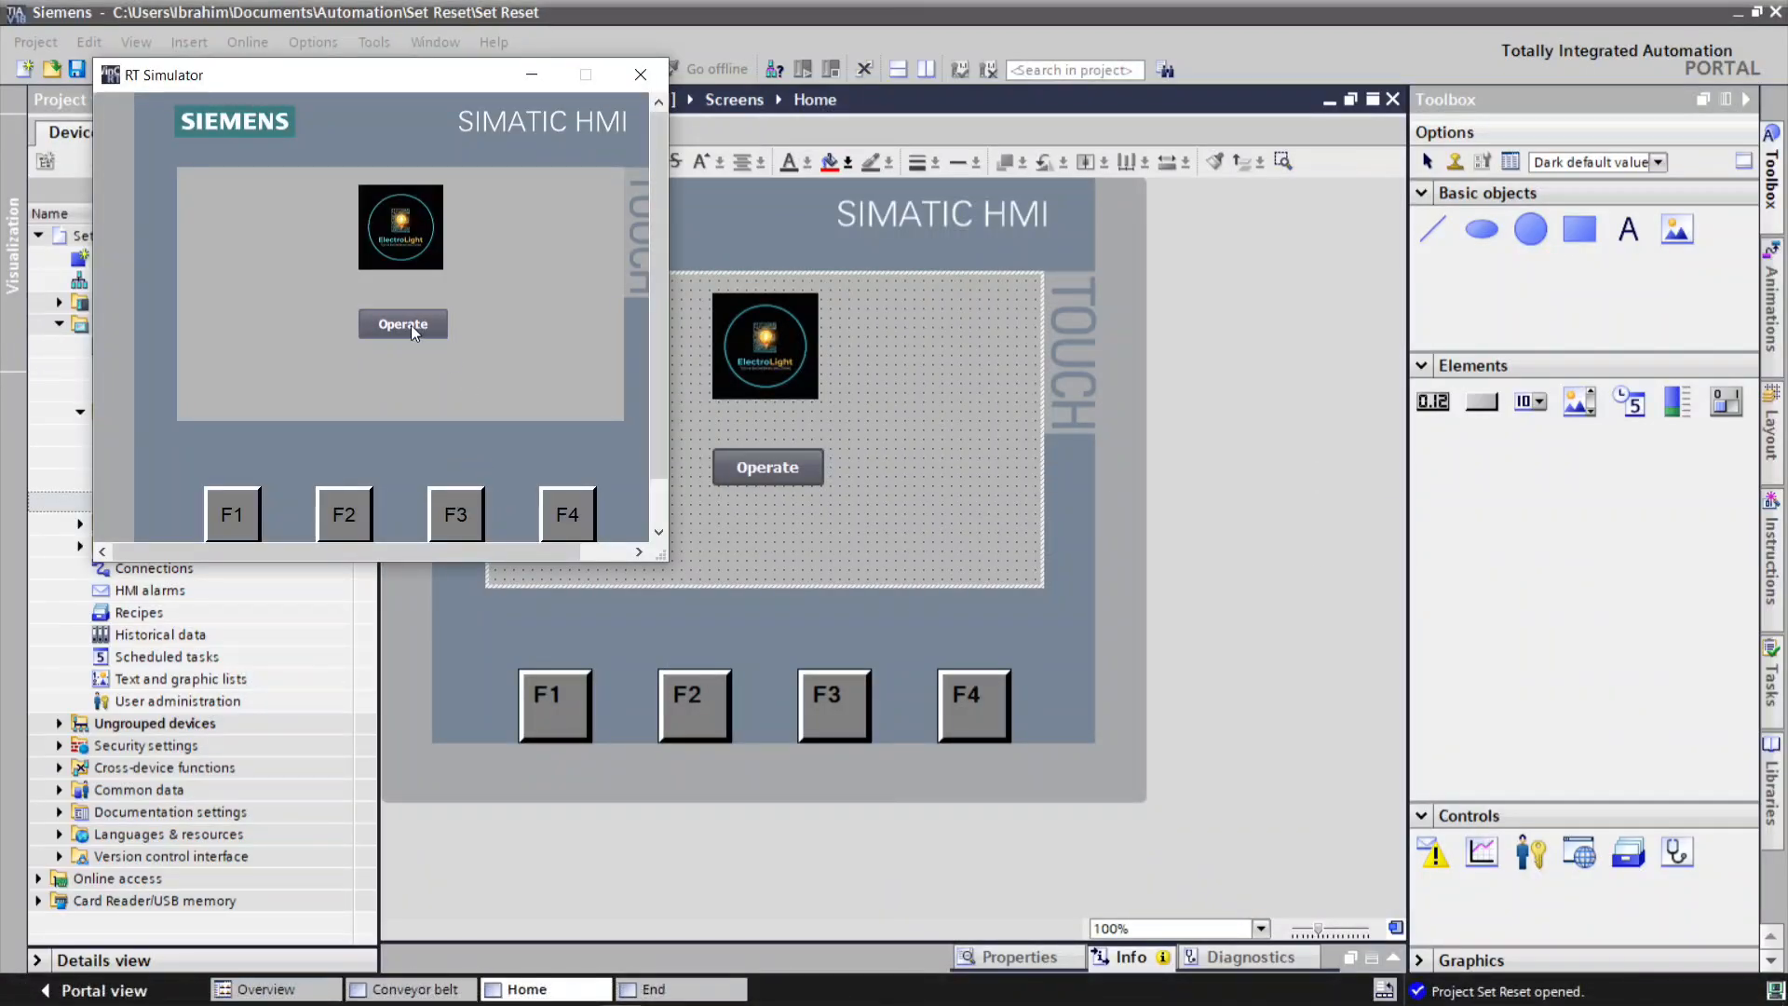
pyautogui.click(410, 323)
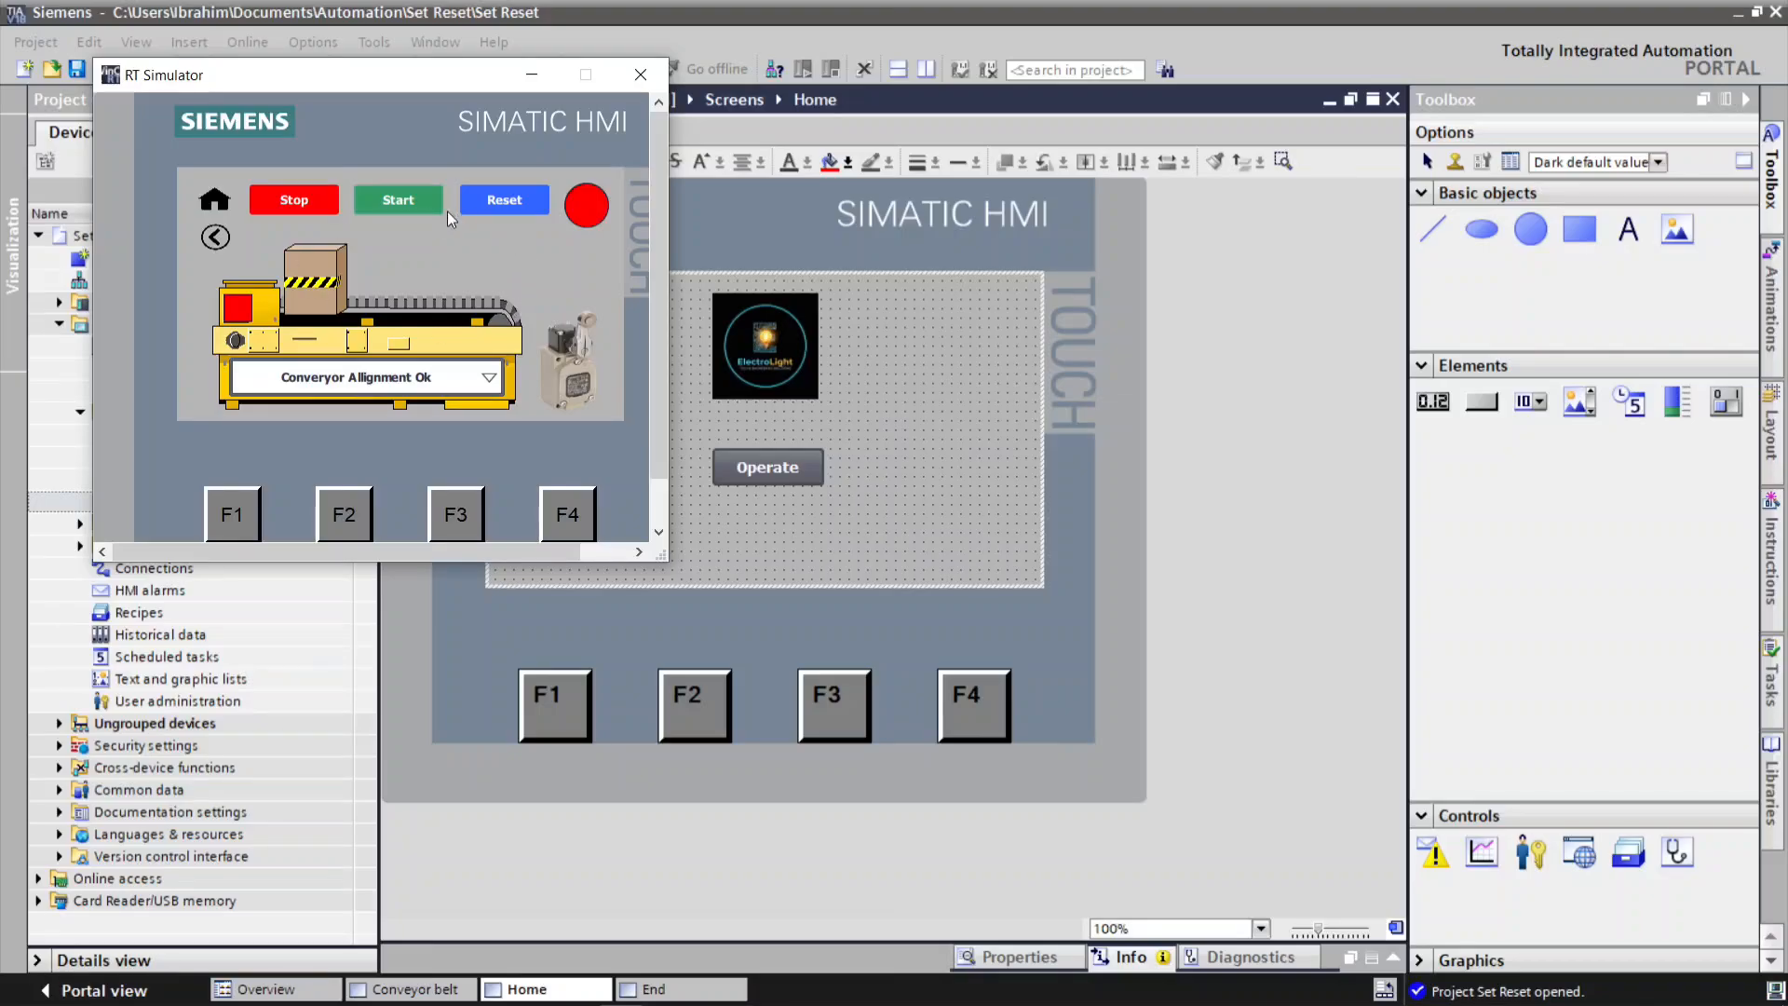
pyautogui.click(215, 199)
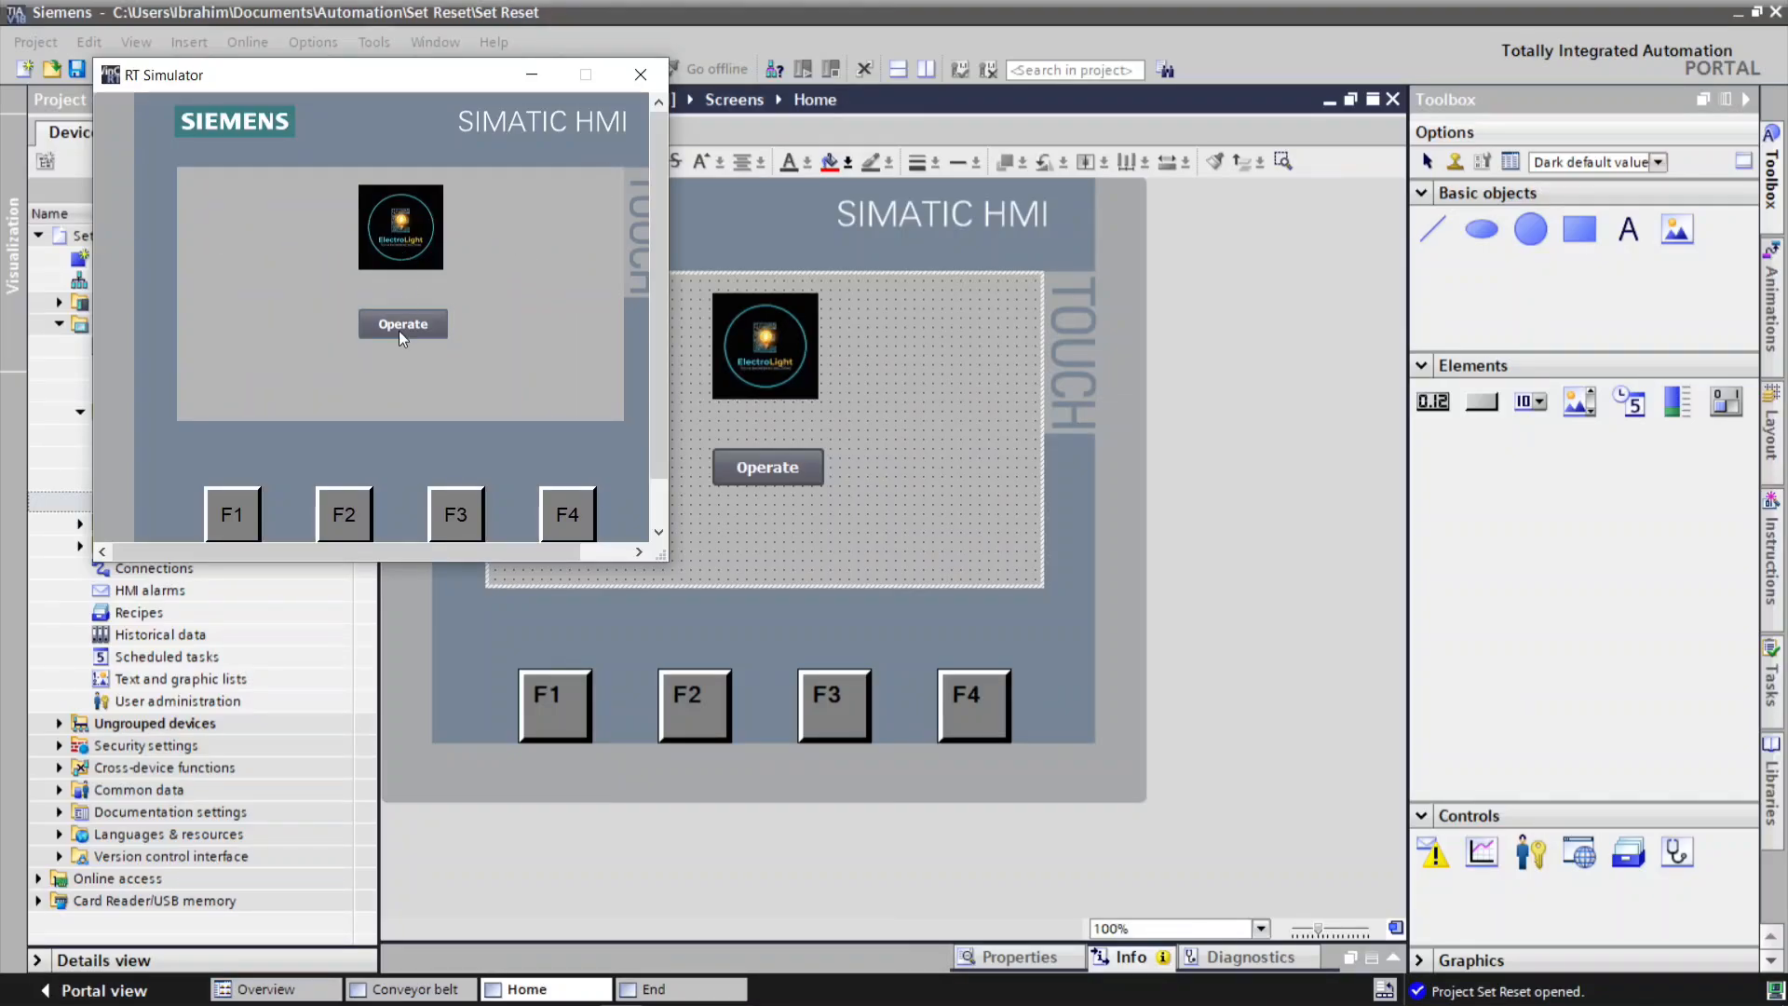
# Test the back-arrow buttons in both directions between the Conveyor belt and End screens, and return to Home with the End screen's house button.
pyautogui.click(401, 332)
pyautogui.click(252, 249)
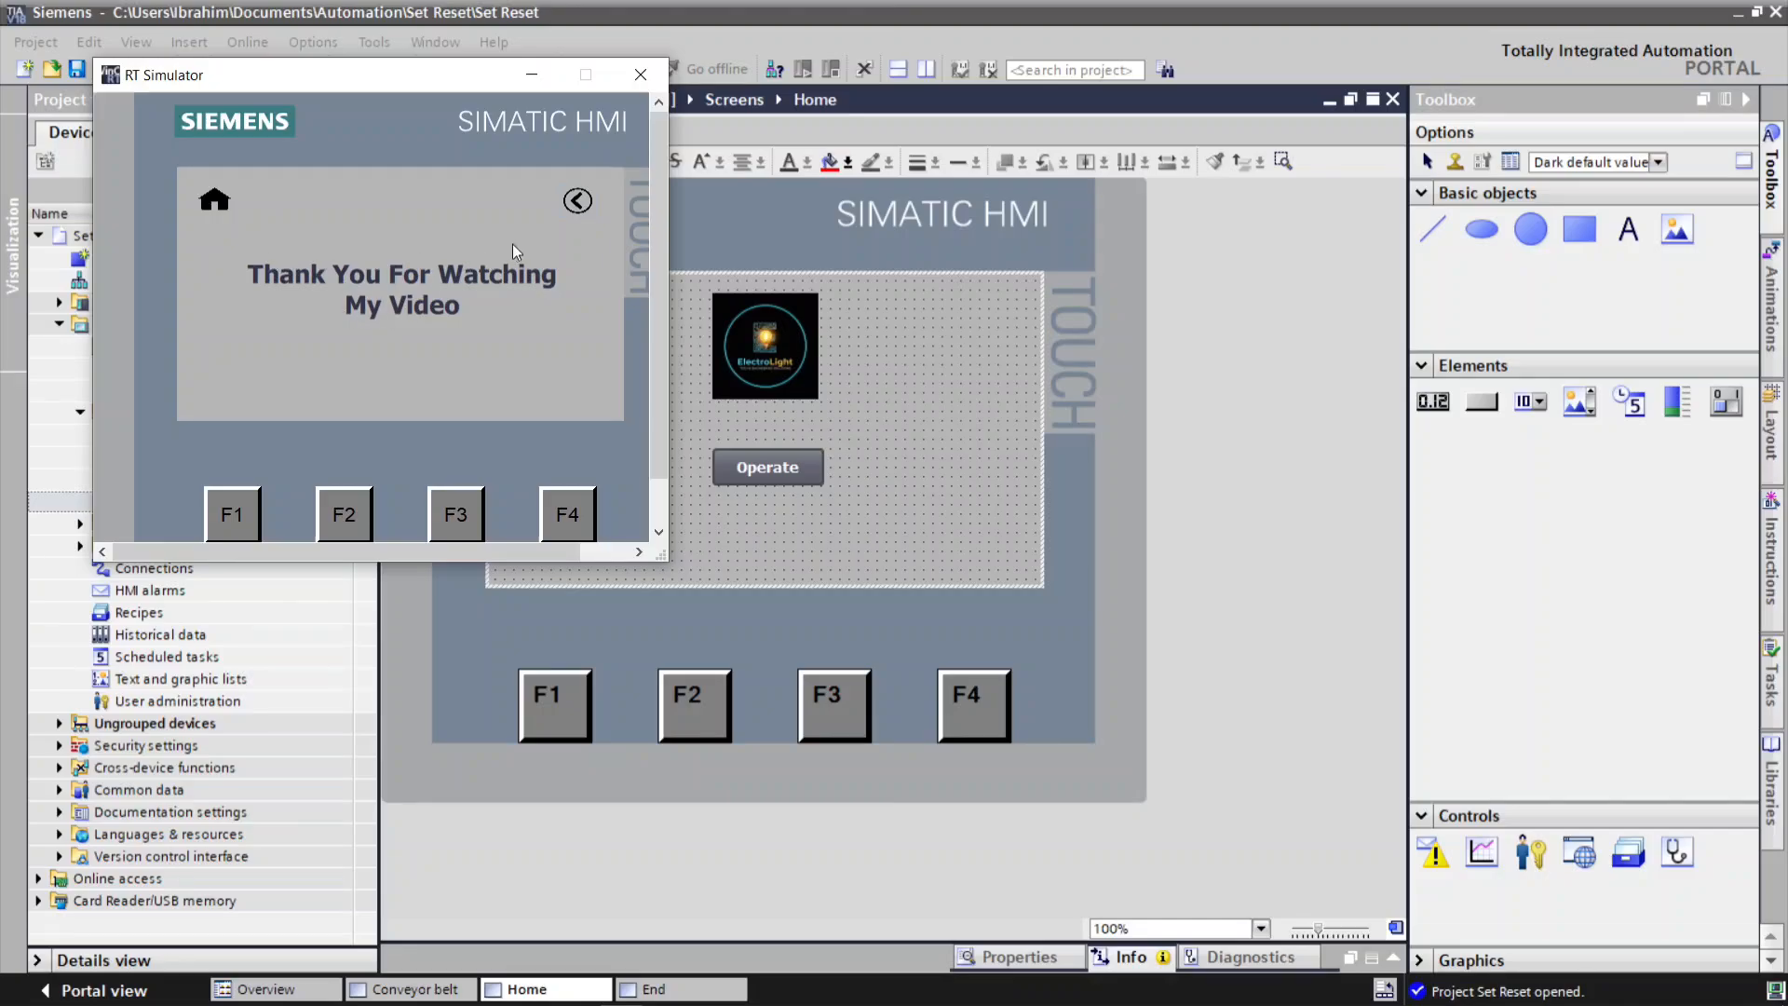
pyautogui.click(578, 201)
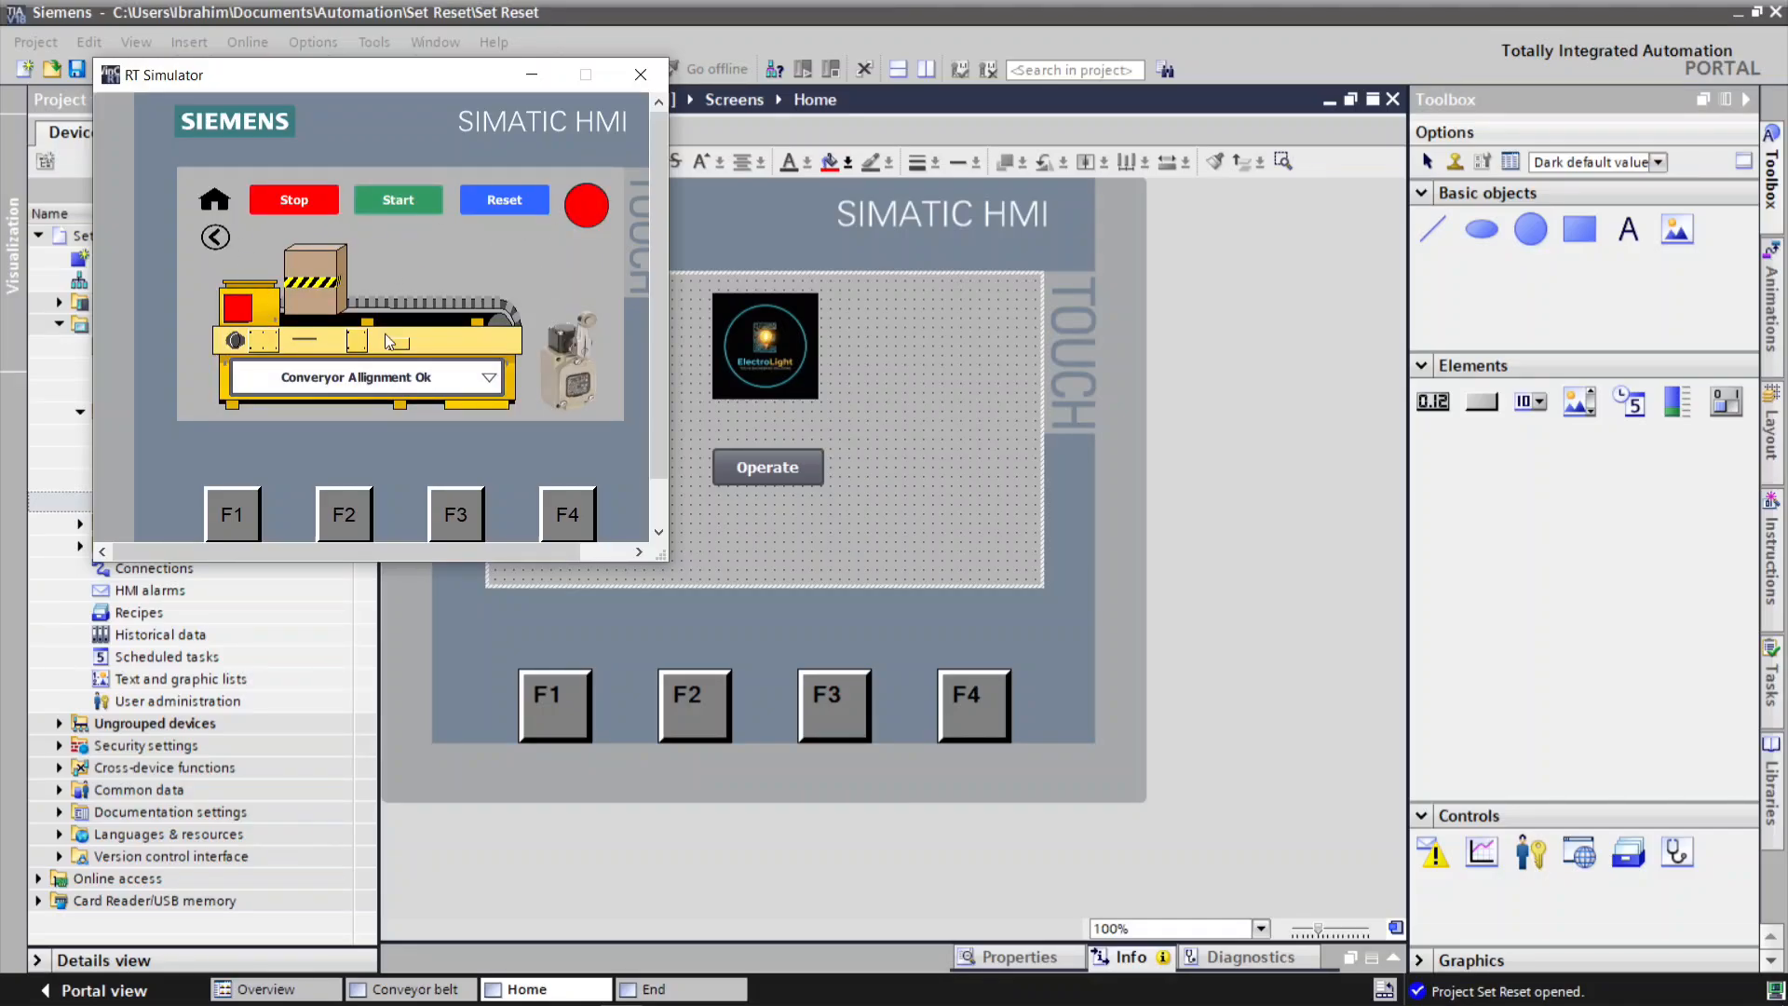
pyautogui.click(211, 240)
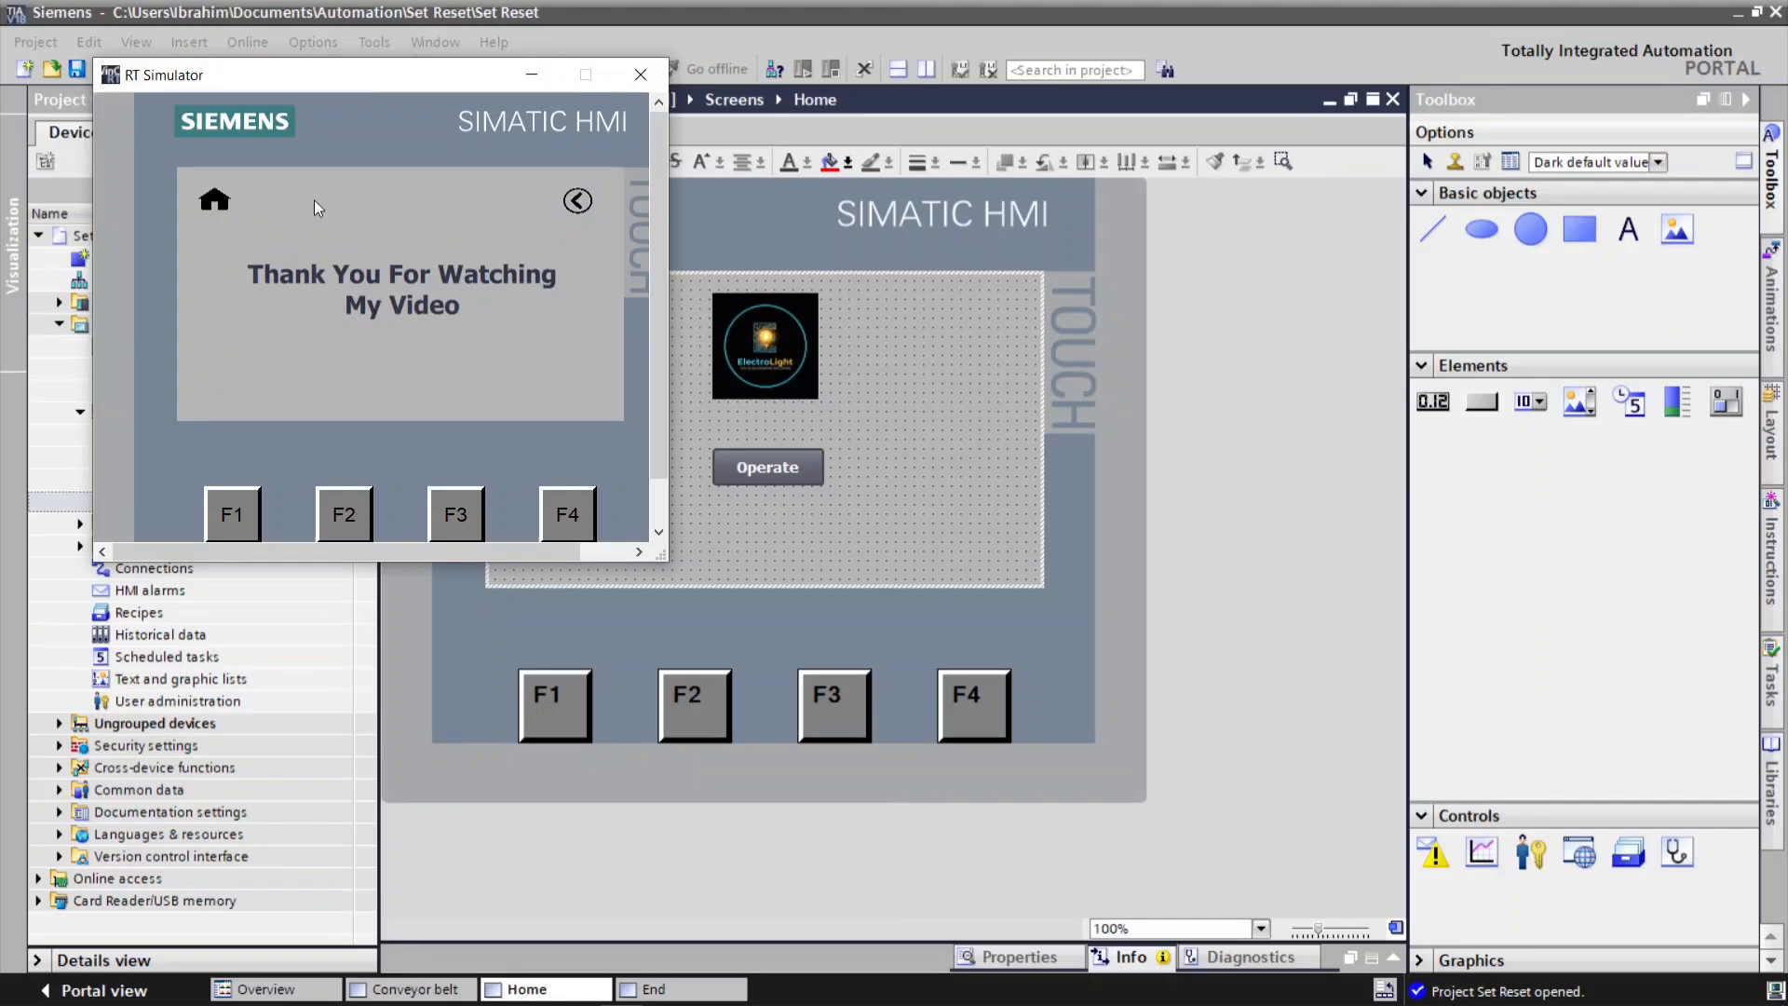
pyautogui.click(211, 199)
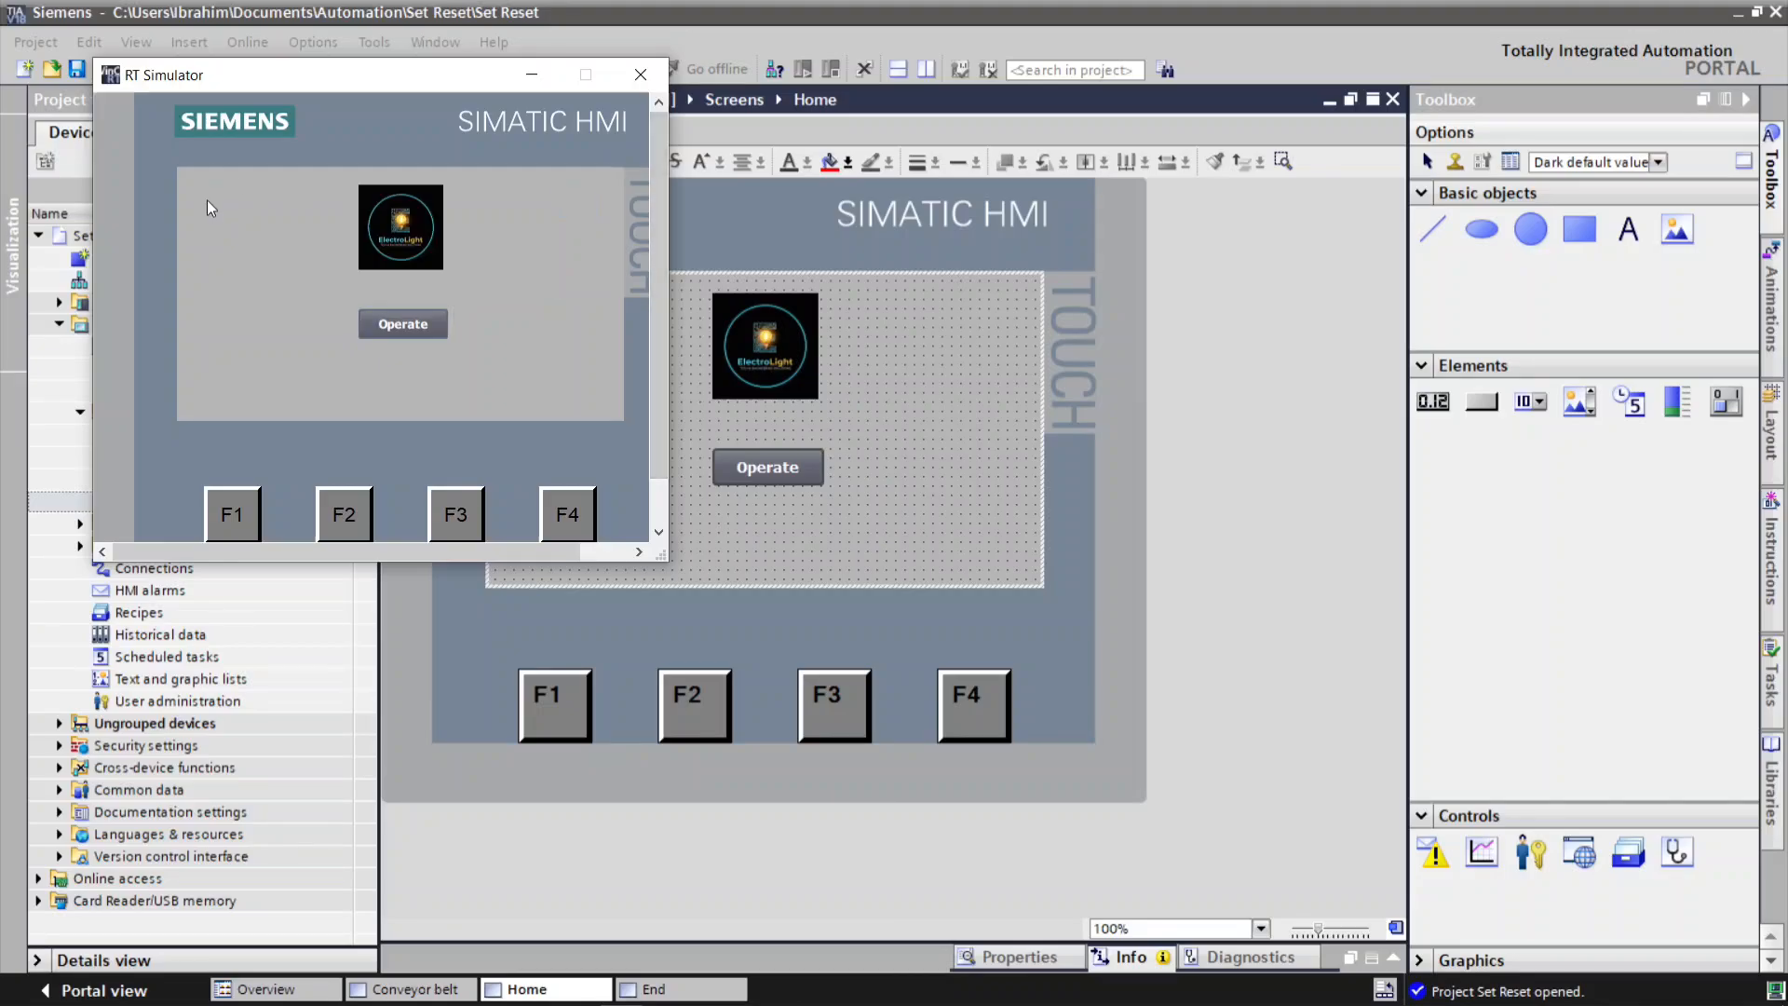
# Repeat the navigation test through the Home, Conveyor belt and End screens, finishing on End, and close the simulator.
pyautogui.click(412, 322)
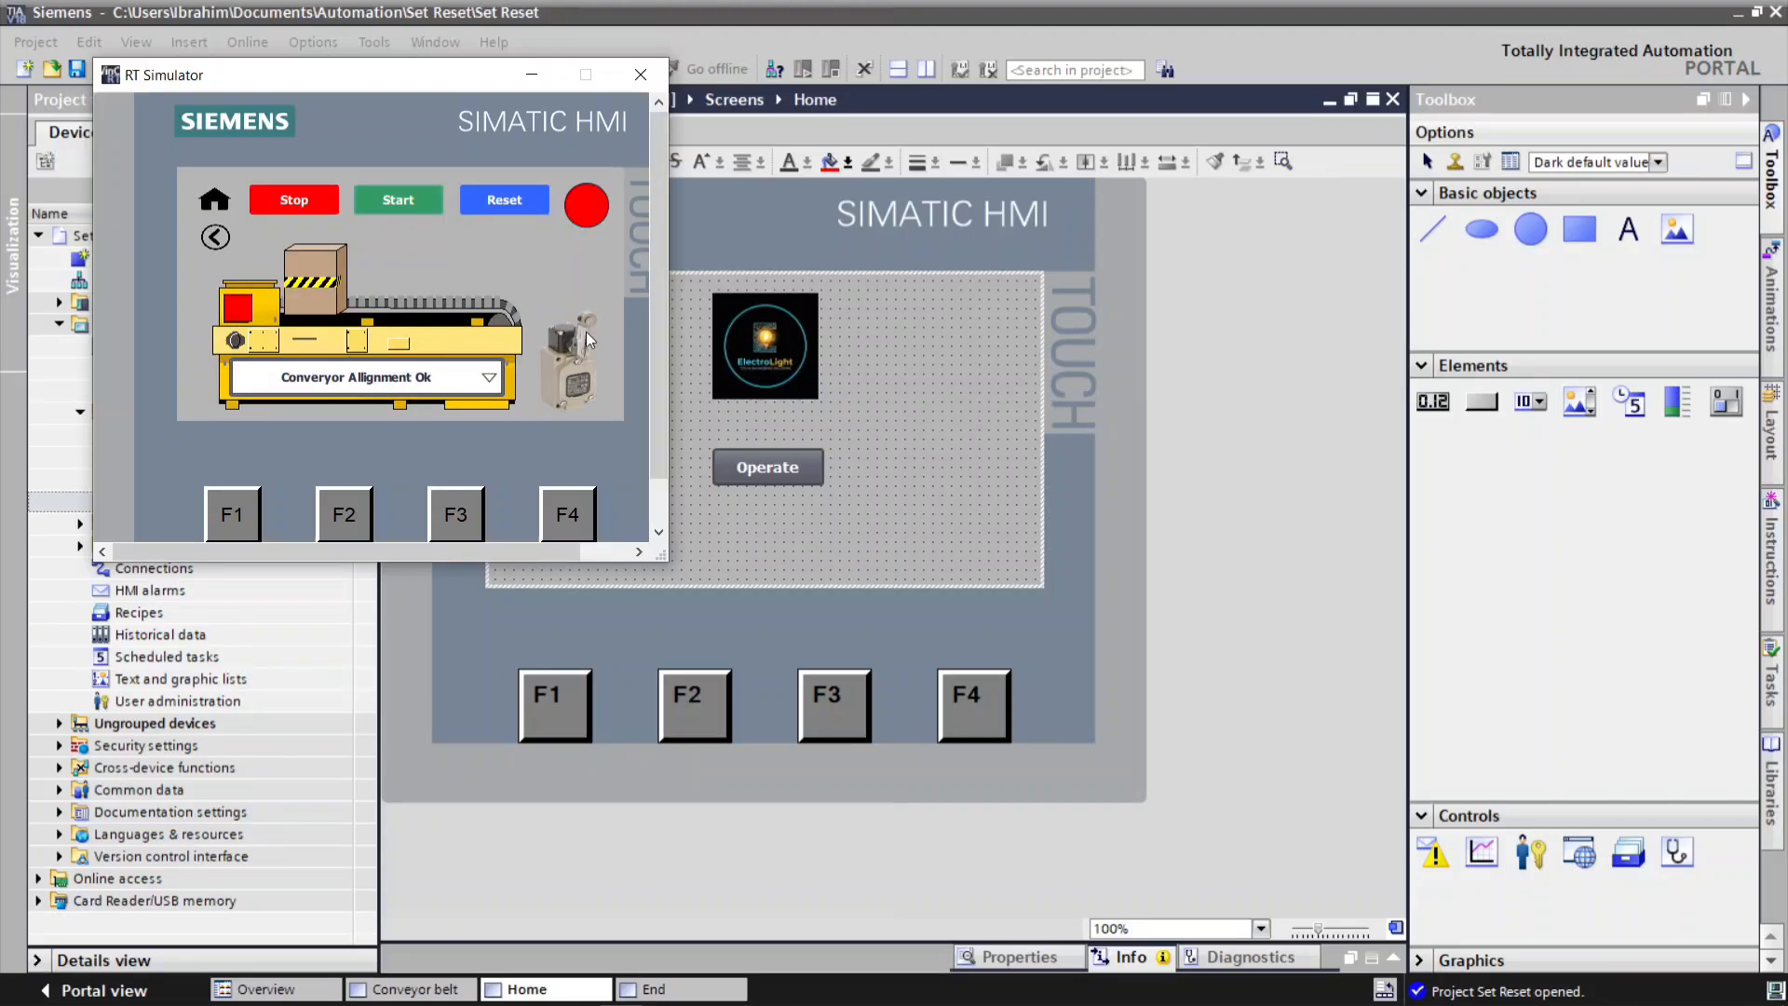
pyautogui.click(216, 205)
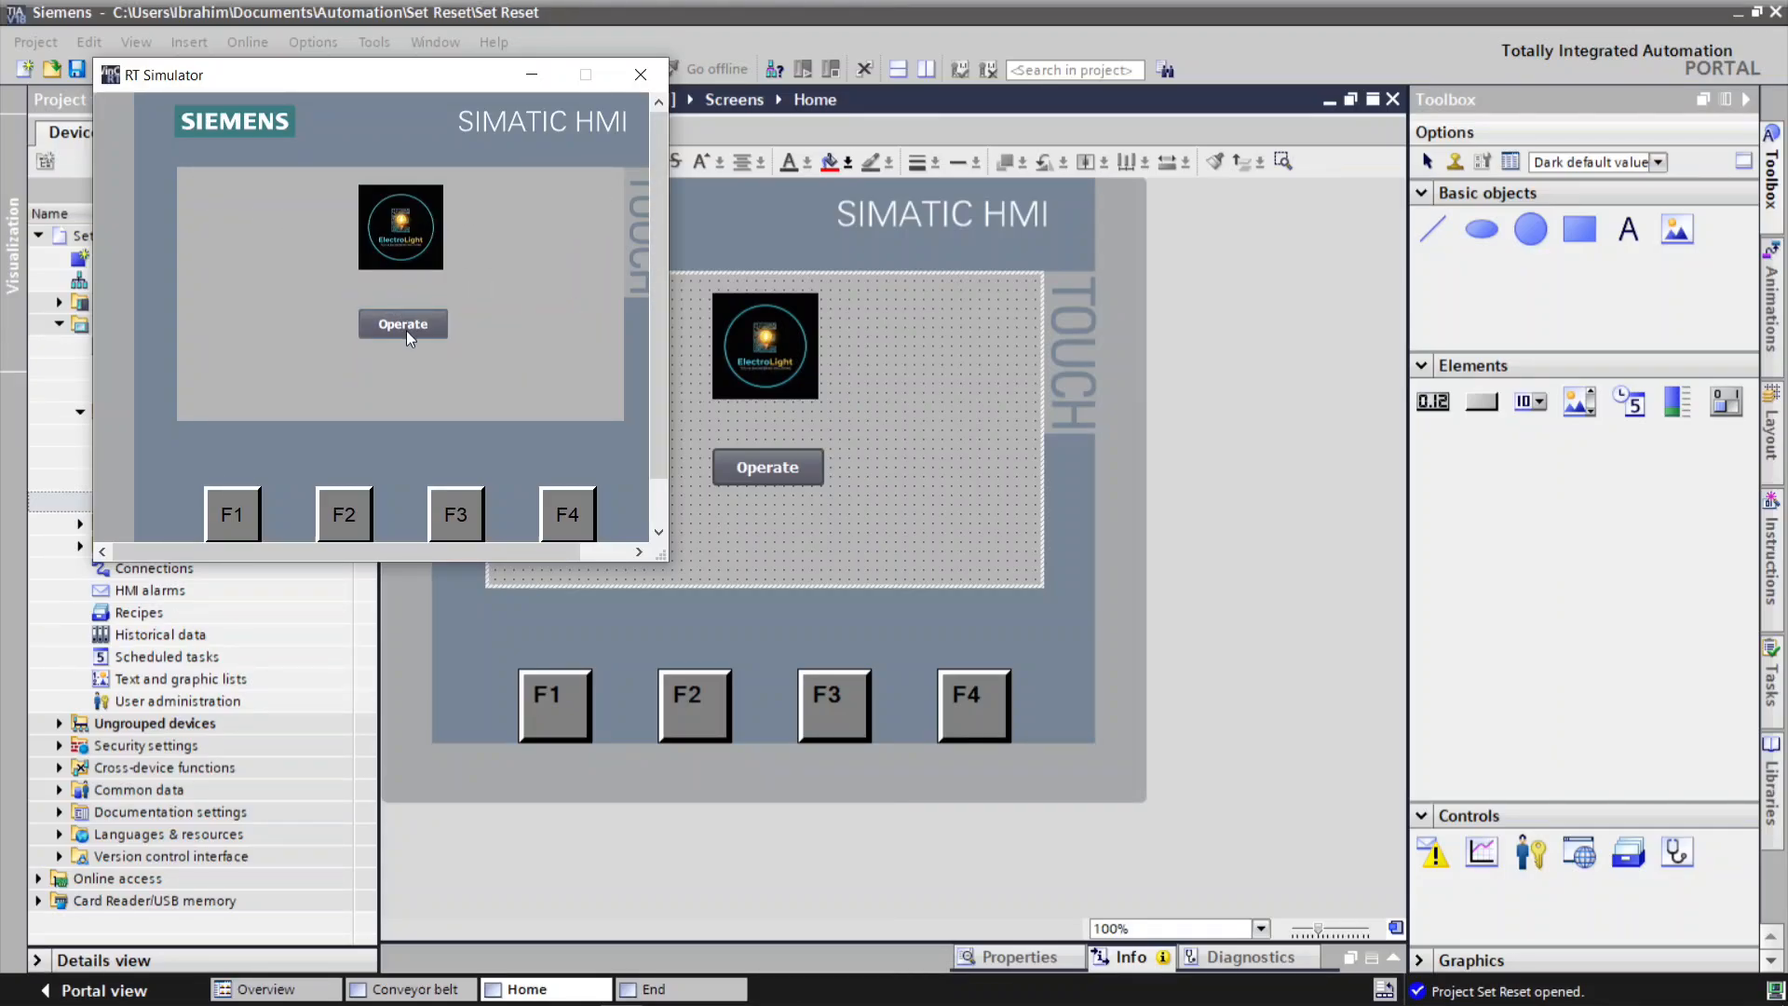
pyautogui.click(406, 332)
pyautogui.click(216, 240)
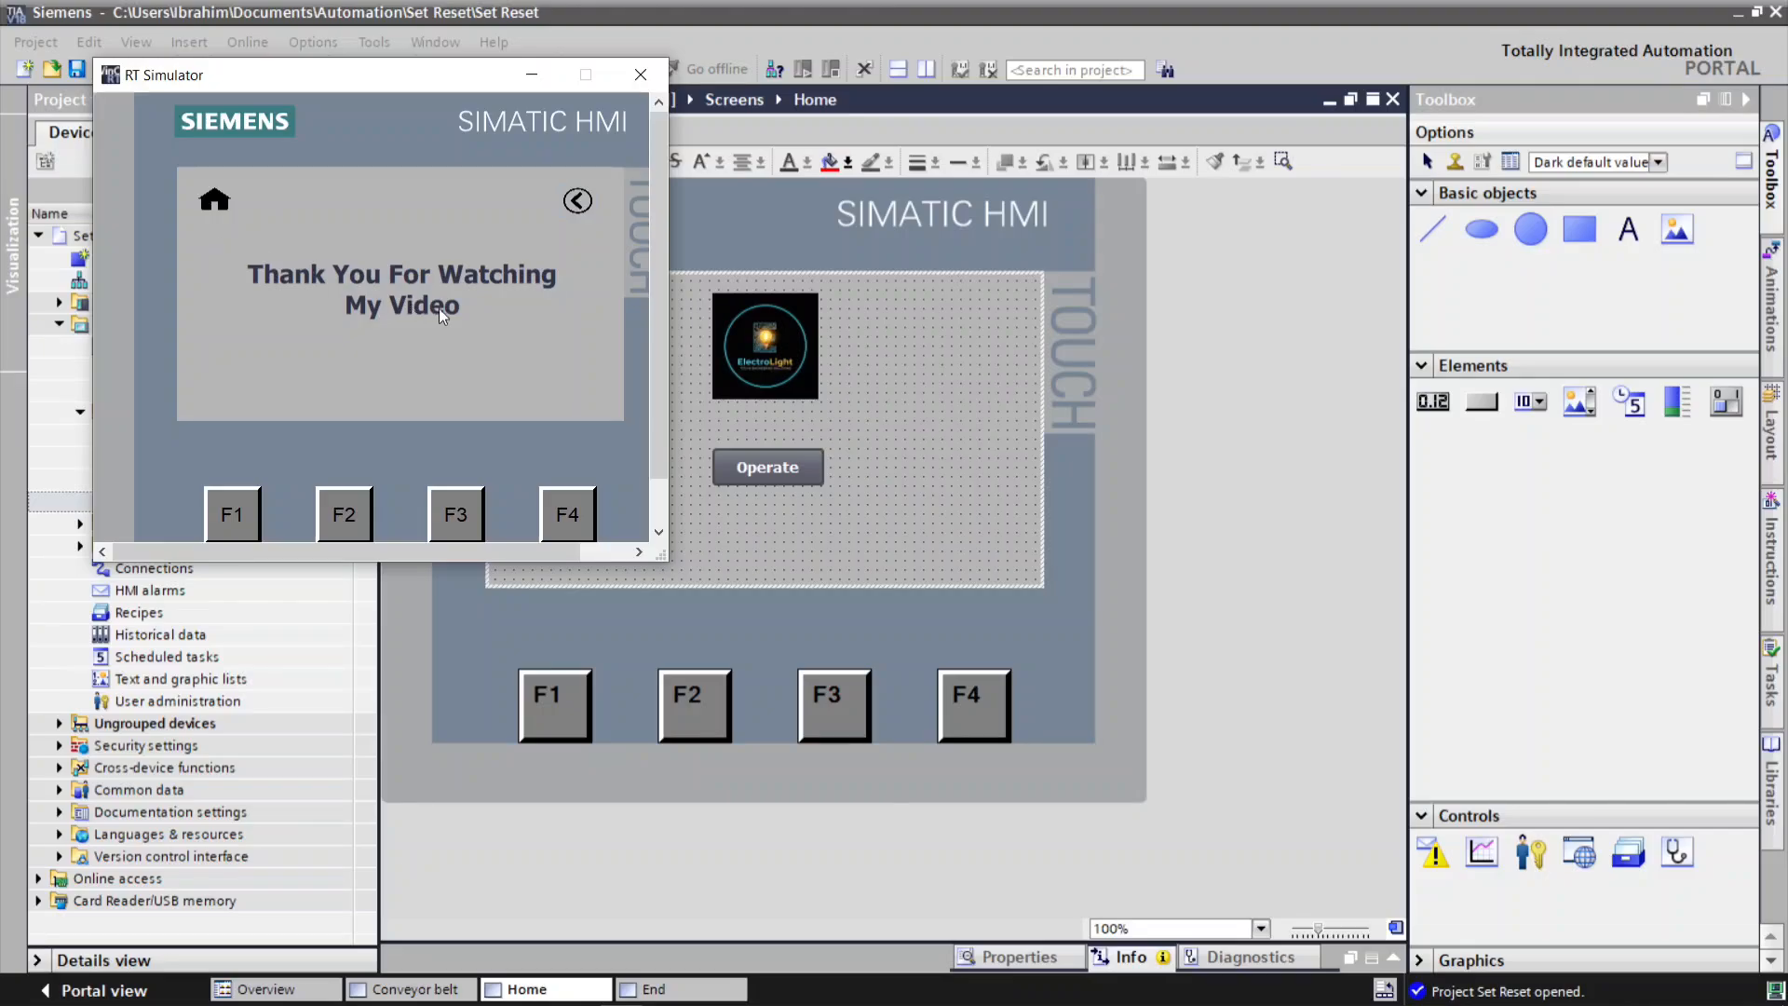
pyautogui.click(216, 202)
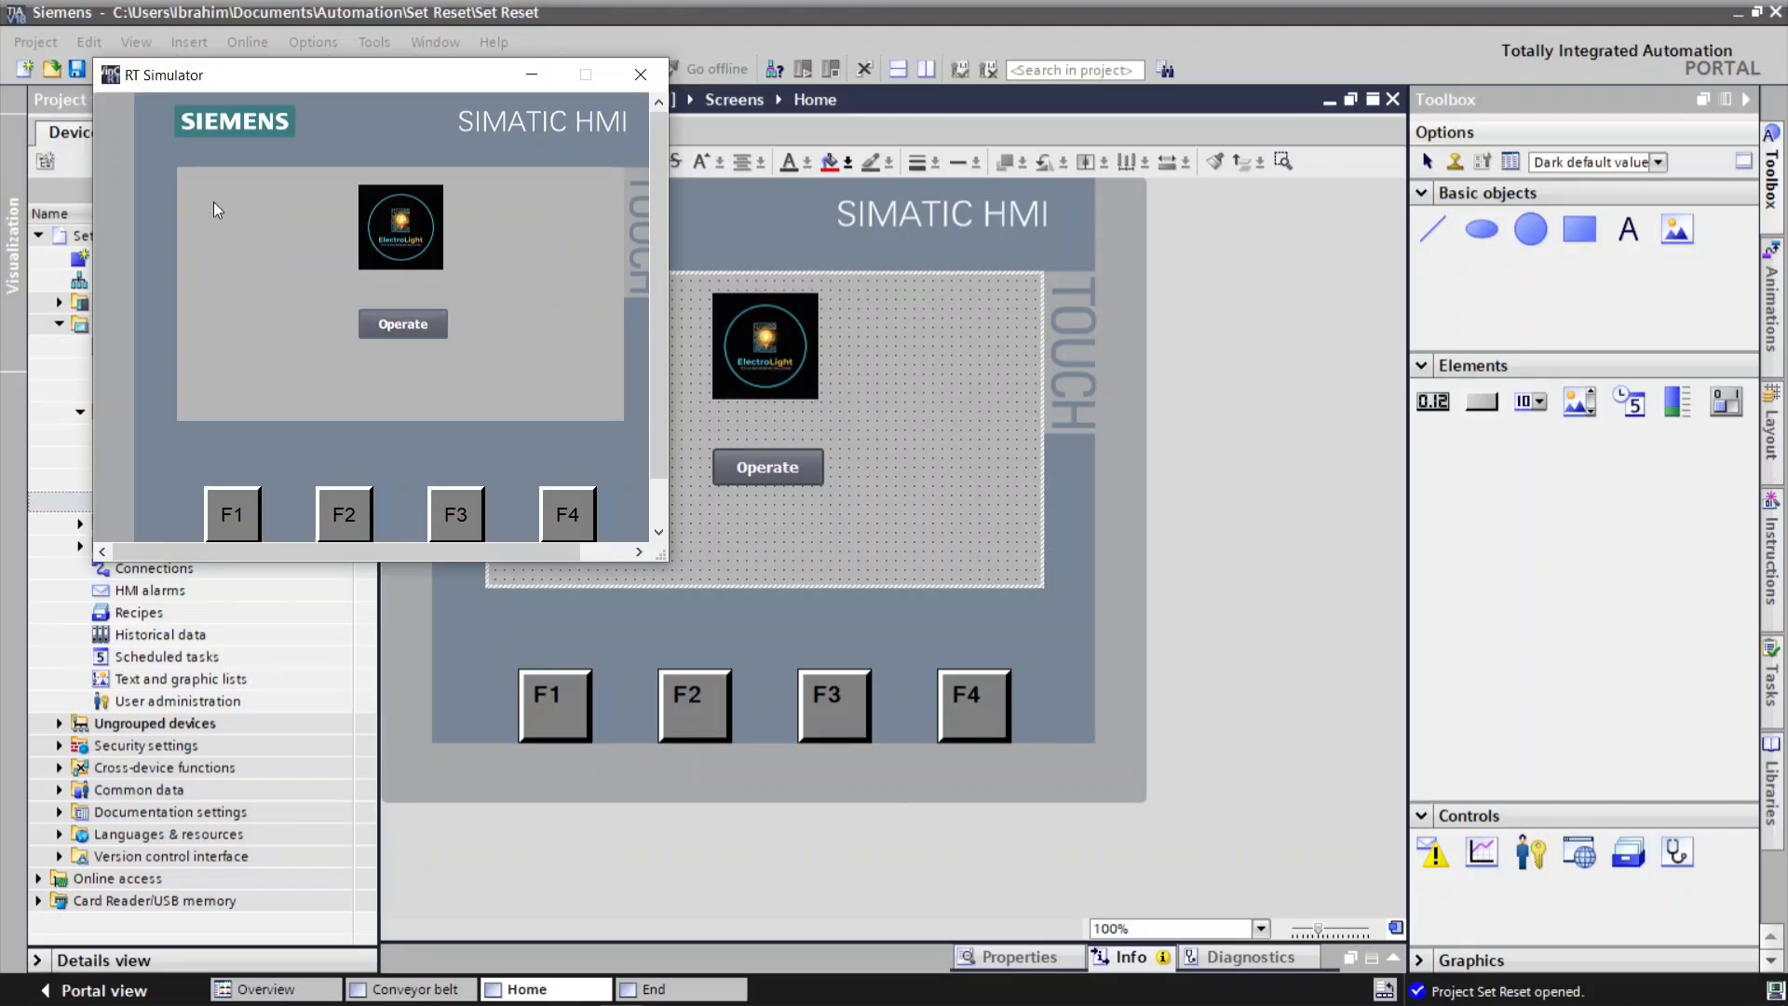
pyautogui.click(410, 321)
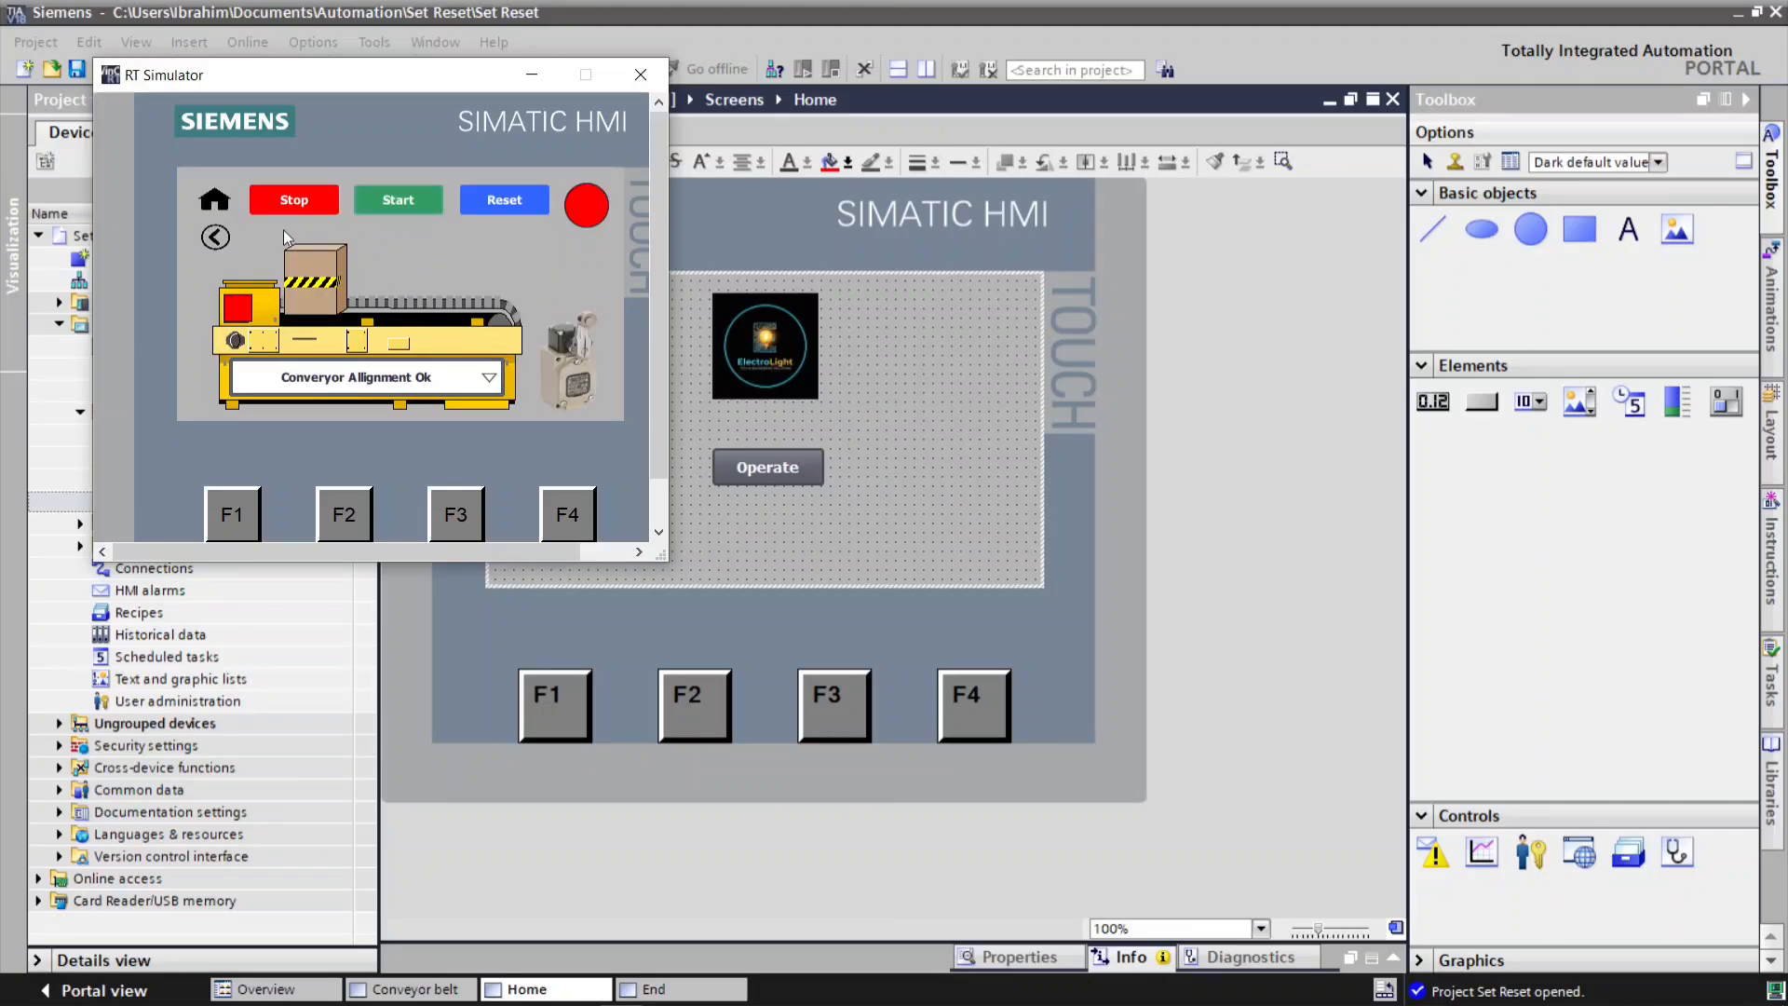
pyautogui.click(218, 240)
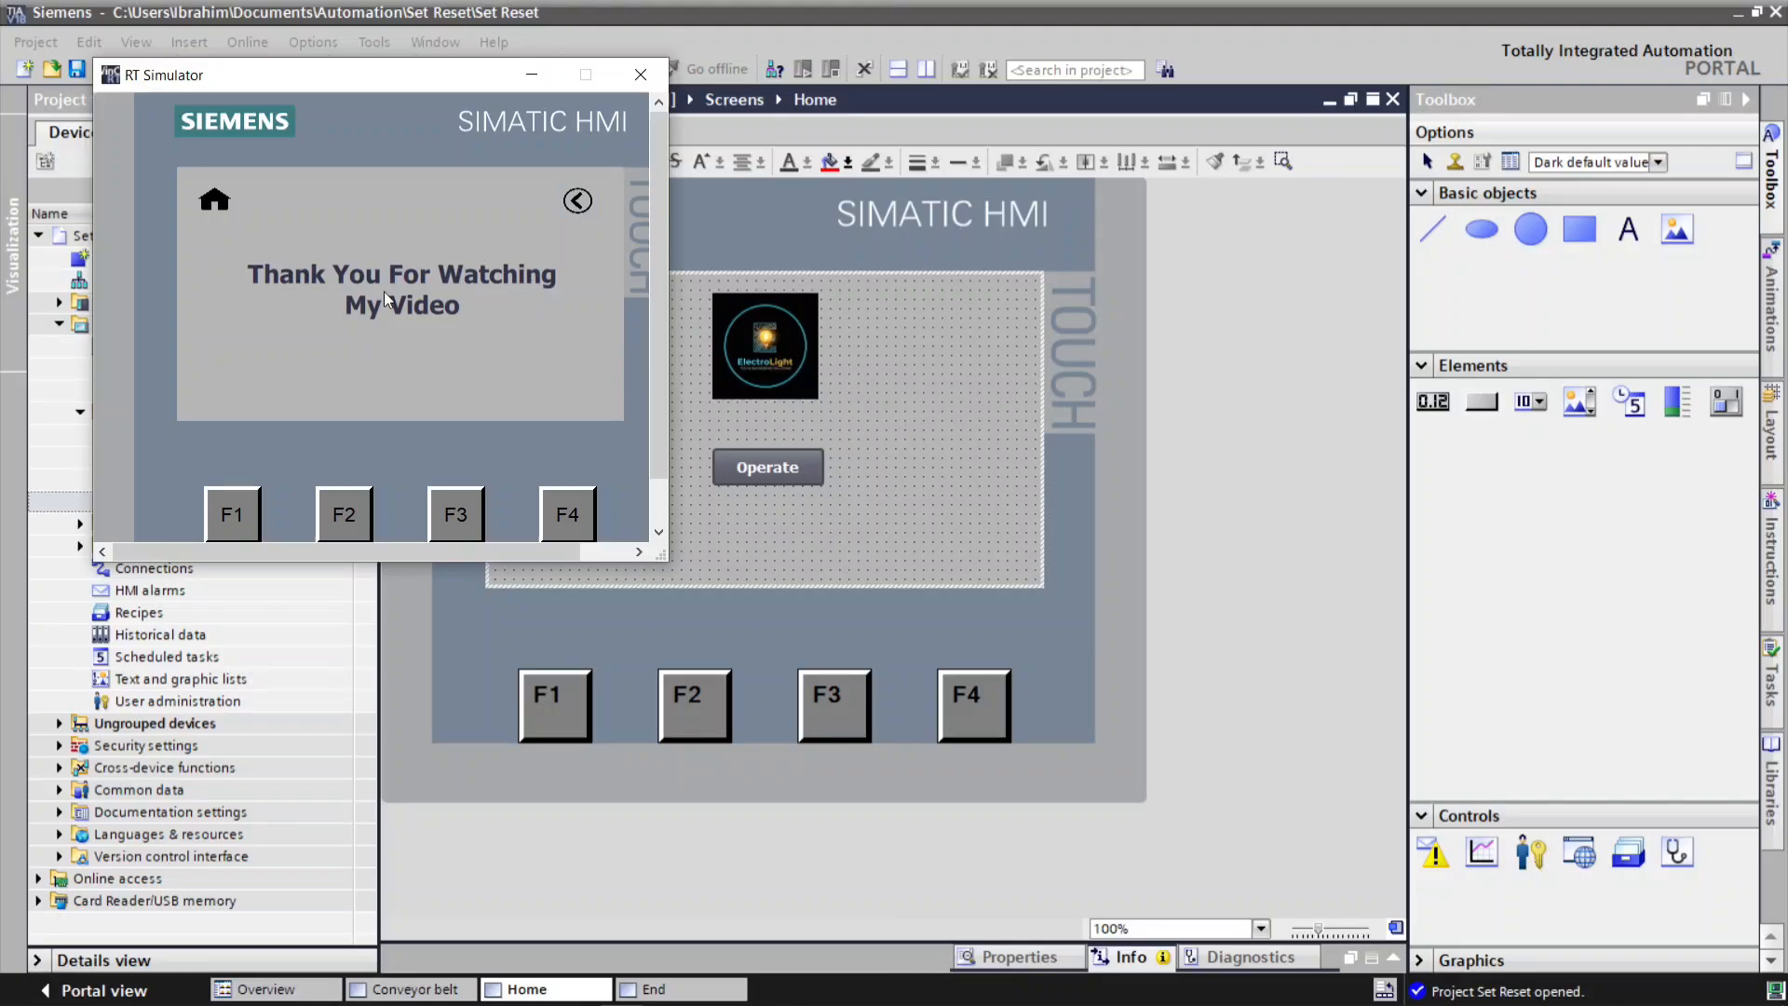
pyautogui.click(639, 76)
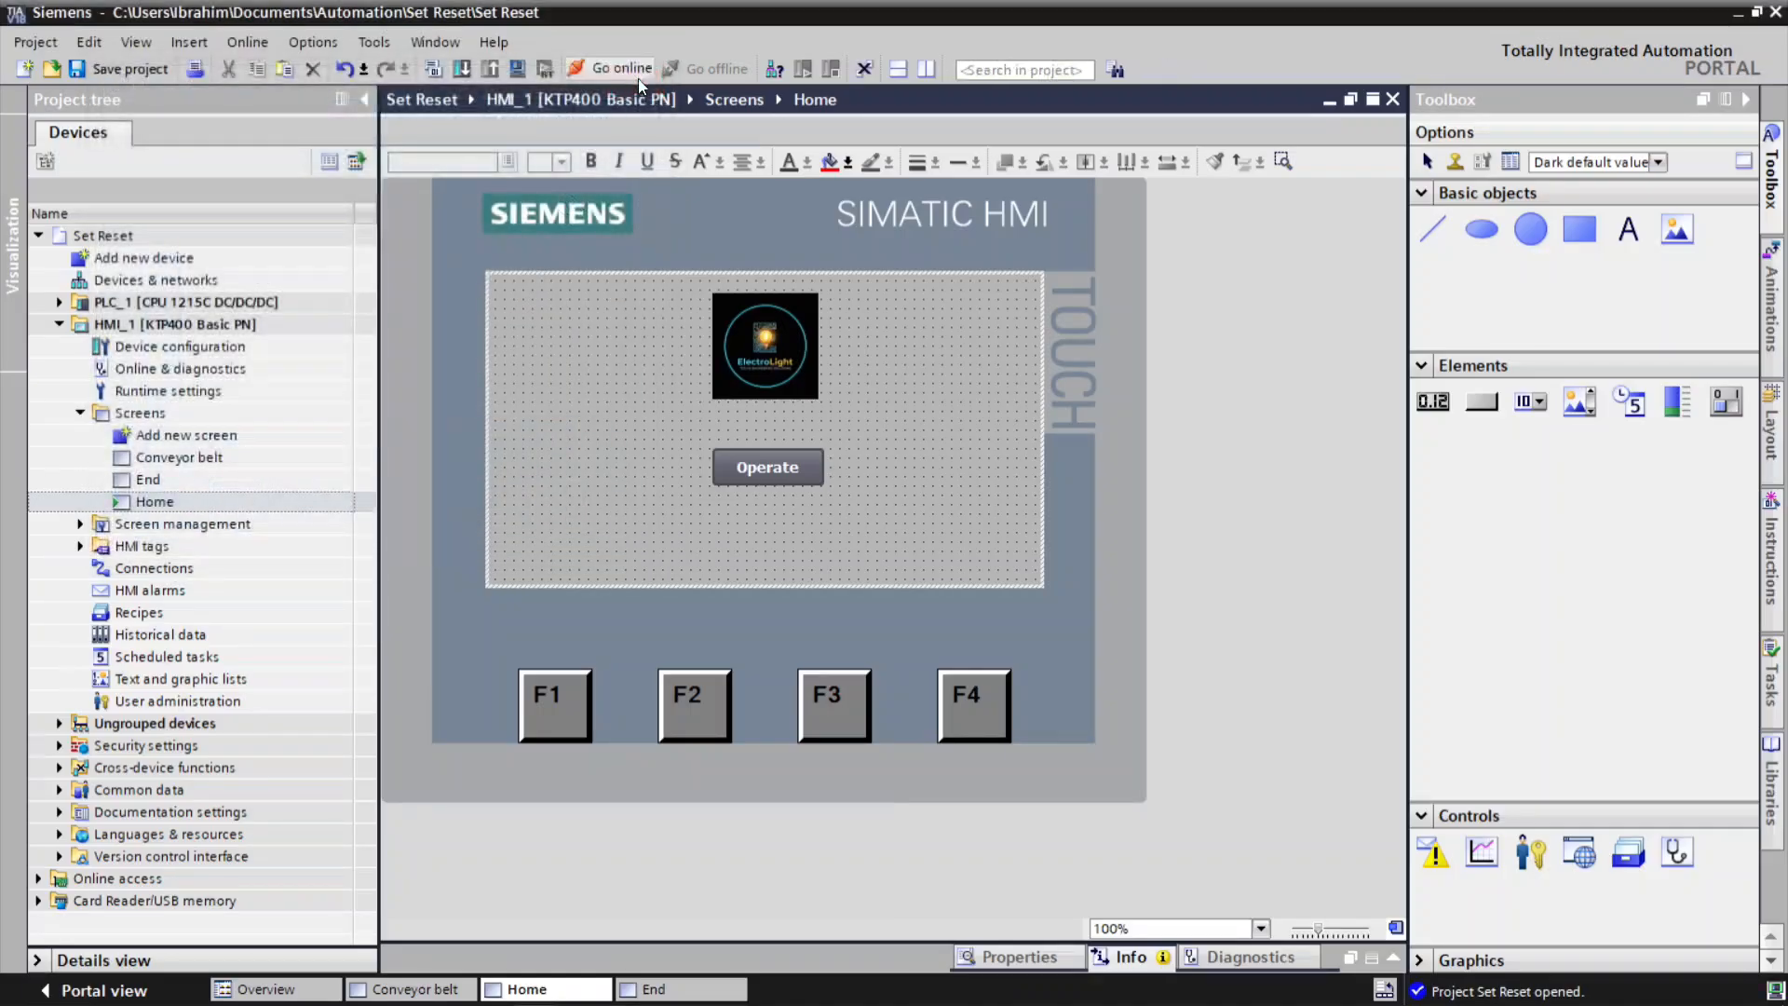